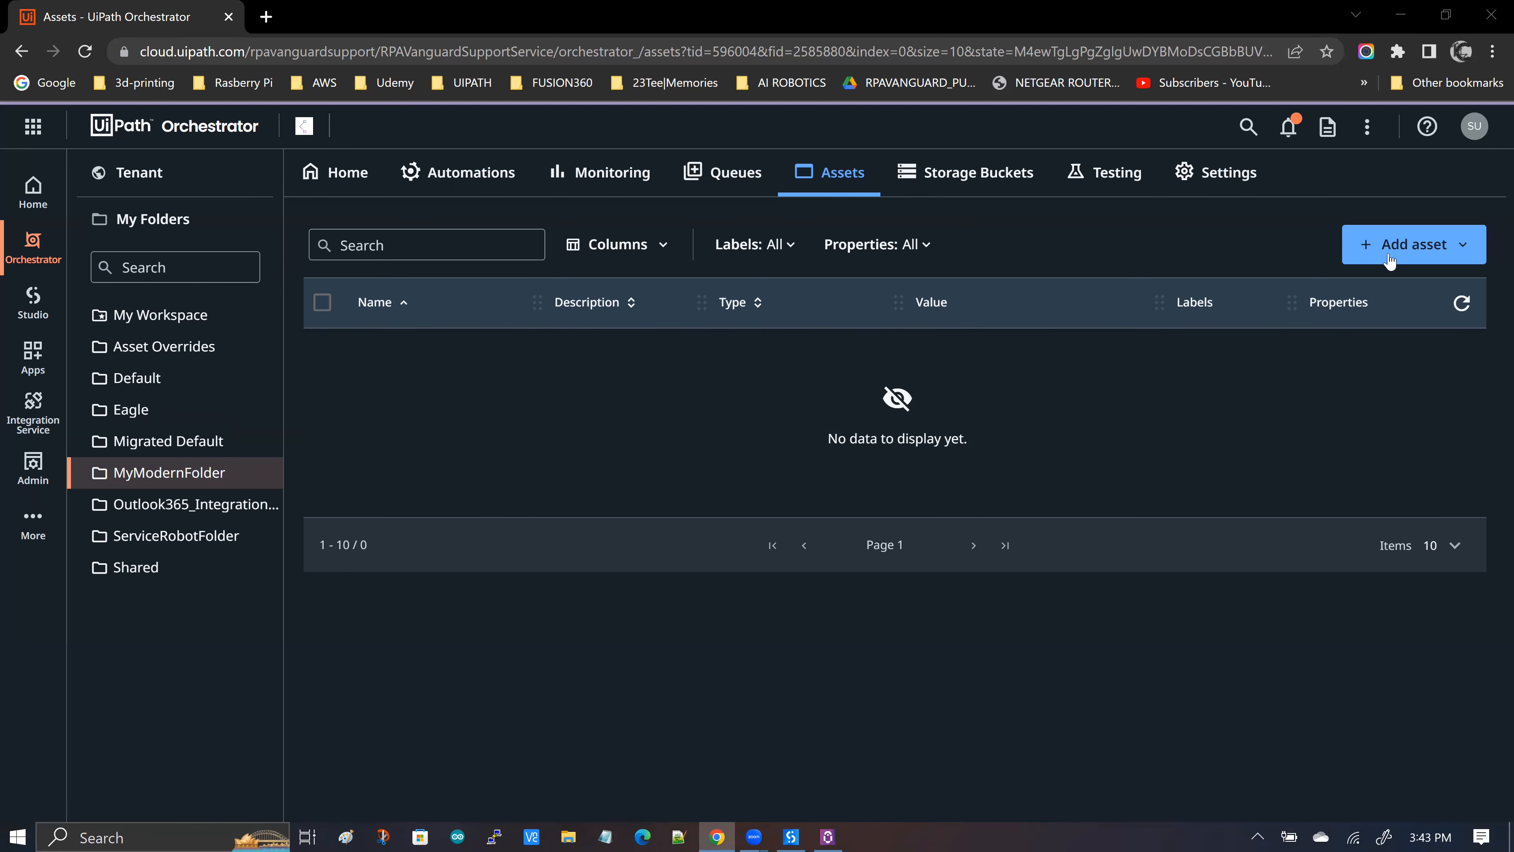
Step: Start a new asset in MyModernFolder named "My Global Asset name" with the description "This is a Global Asset"
click(1469, 249)
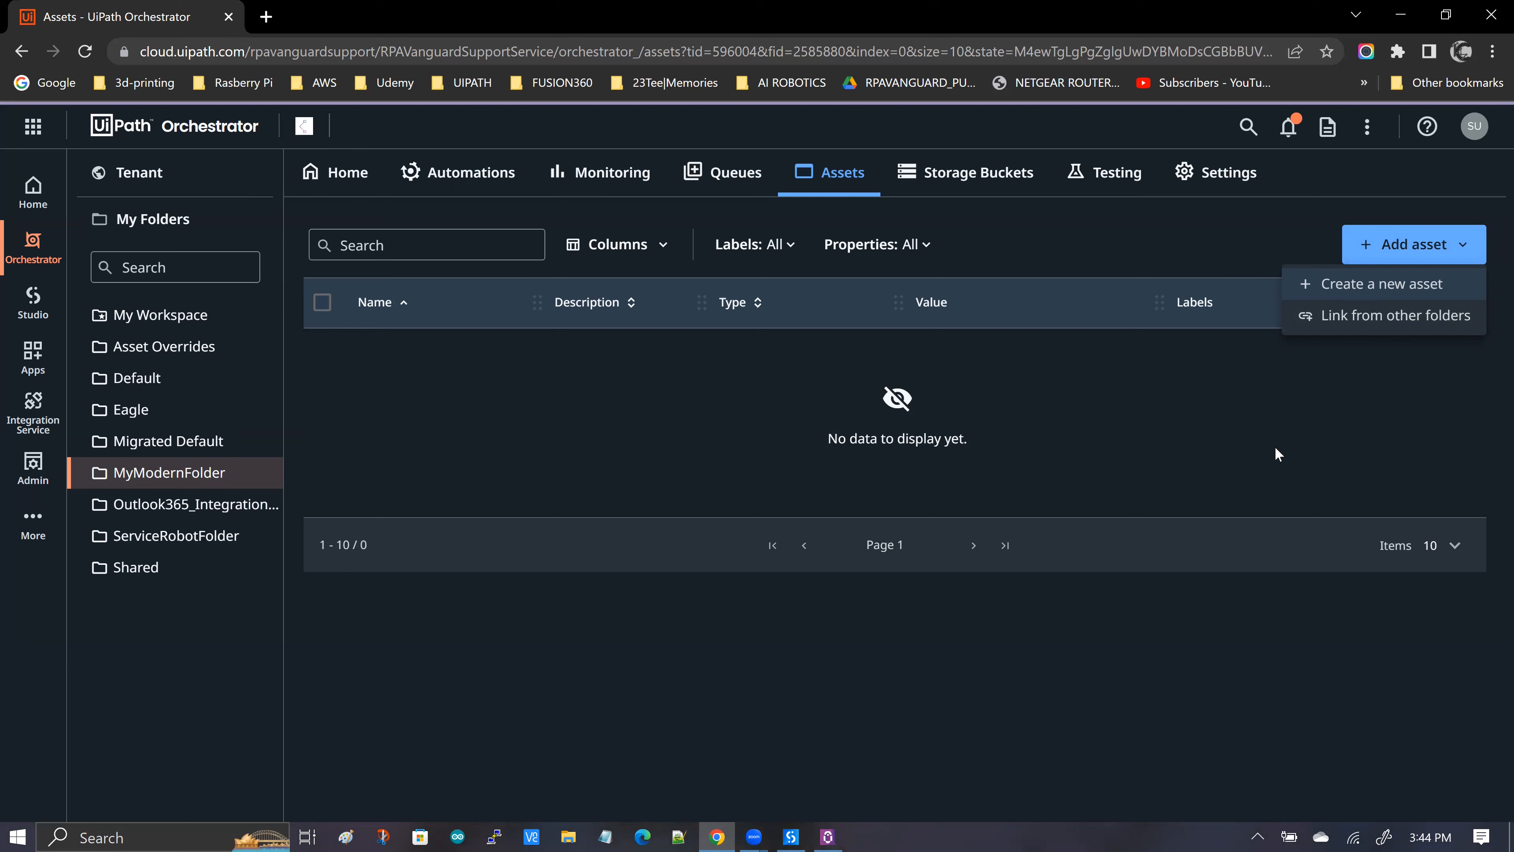
click(1391, 287)
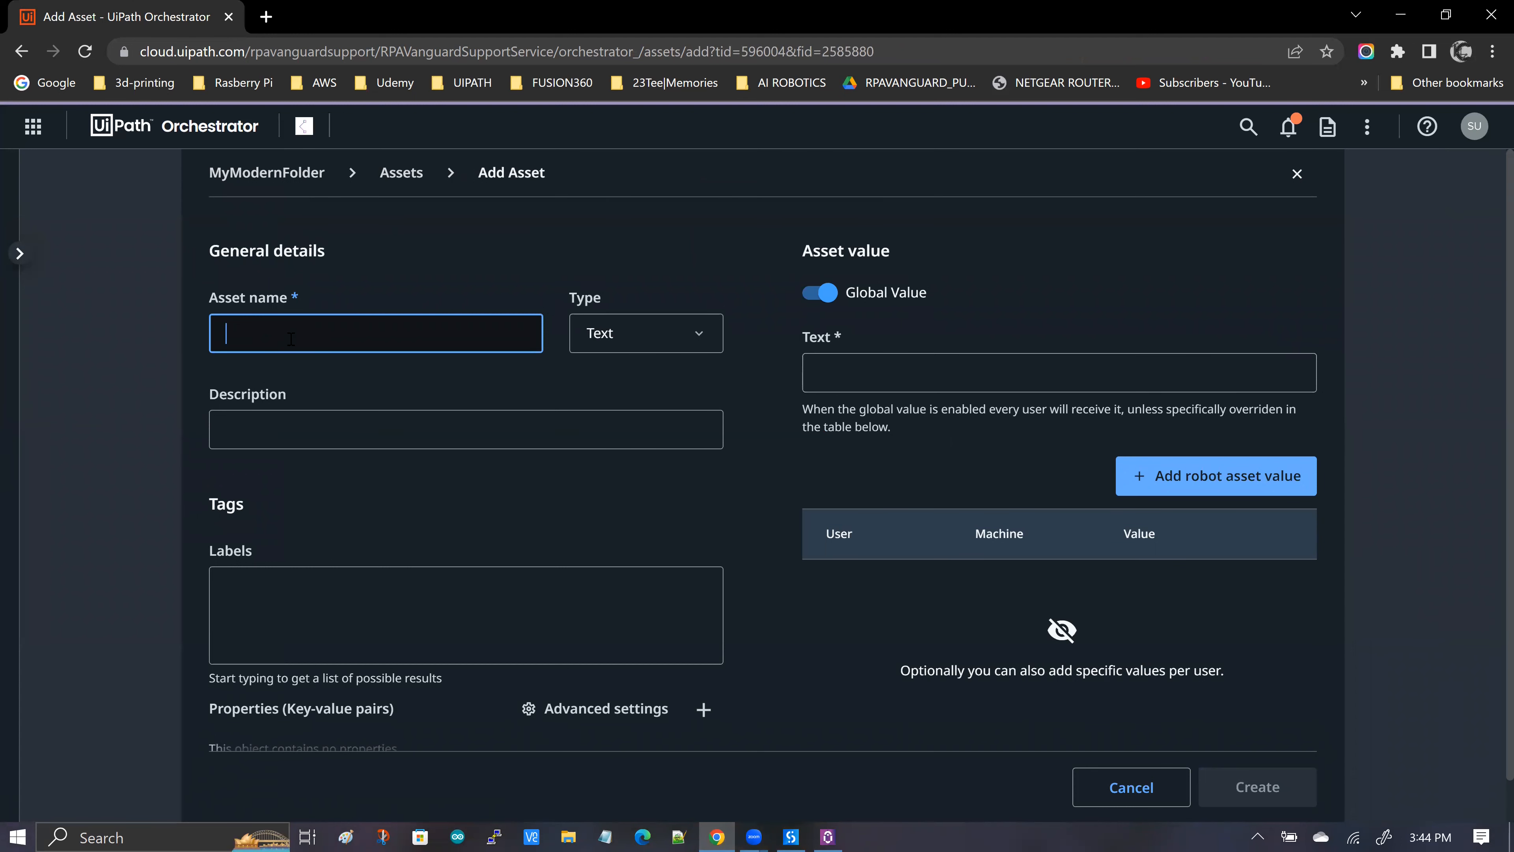
text(My Globall Asset name)
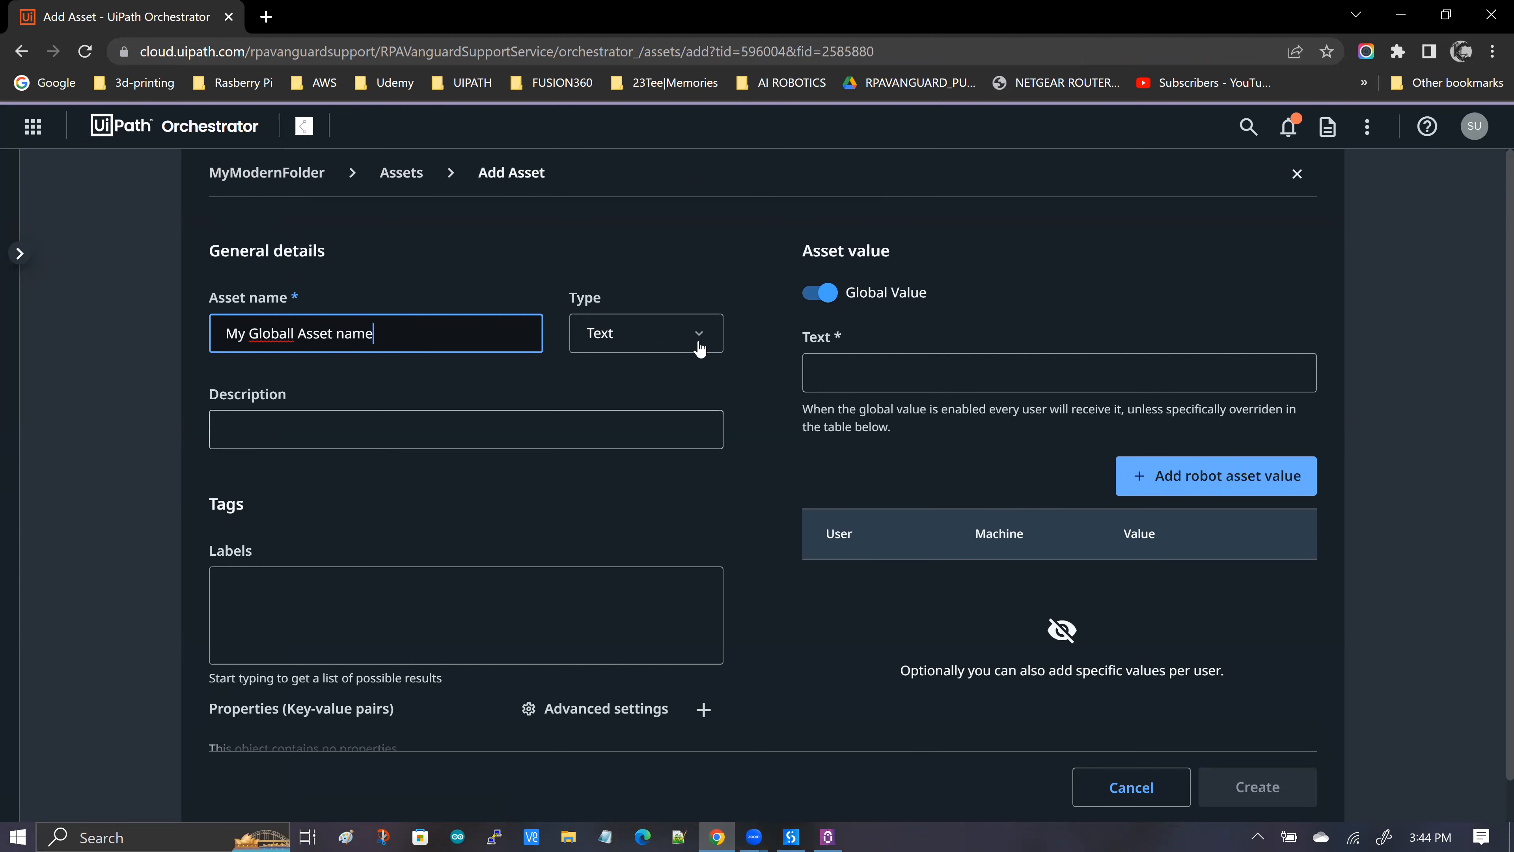
click(437, 423)
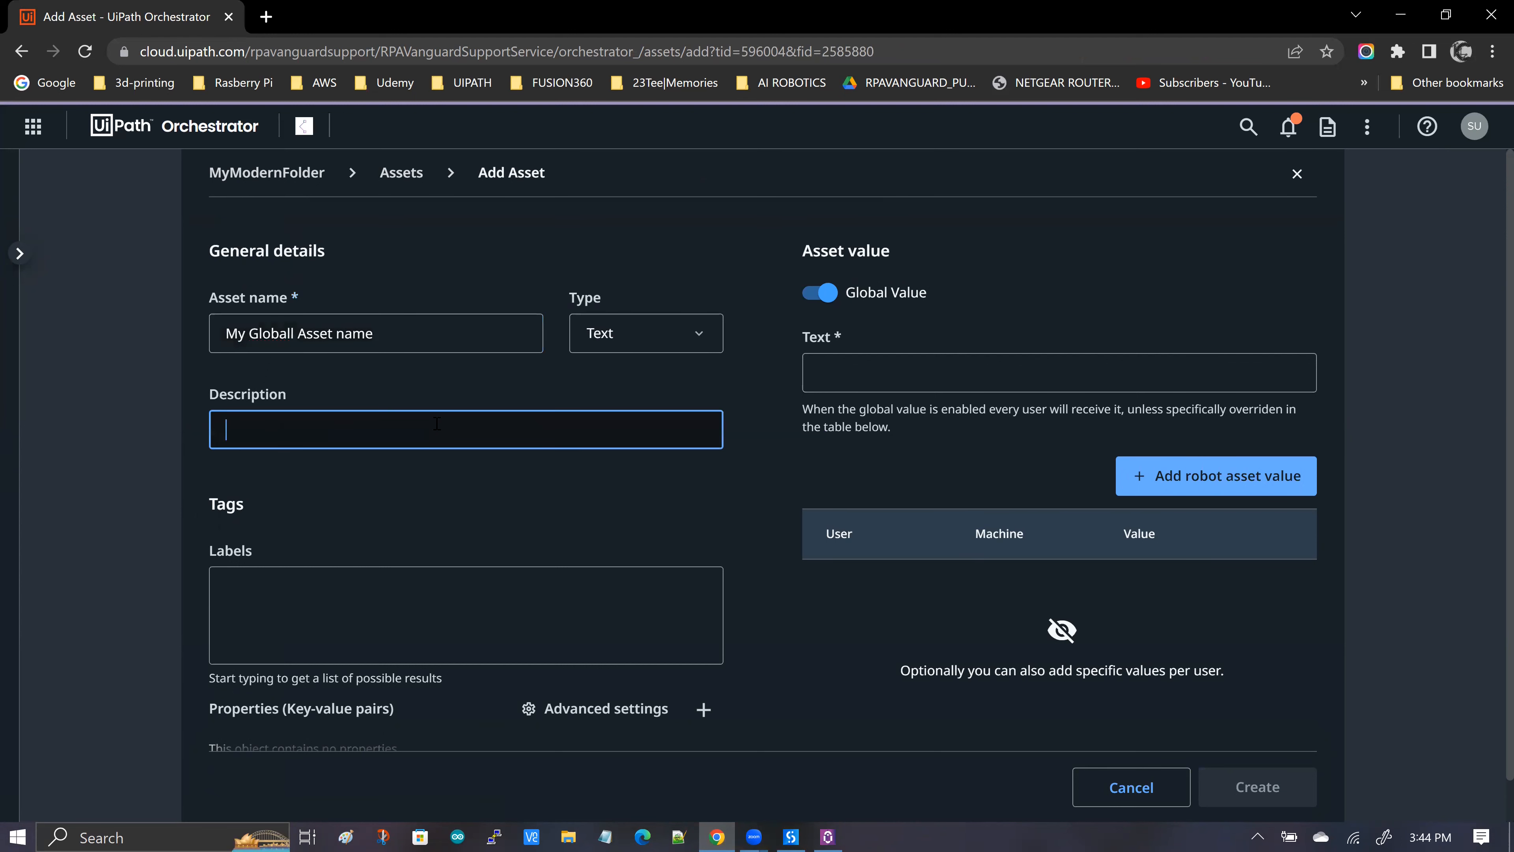
text(This is a Global Asset)
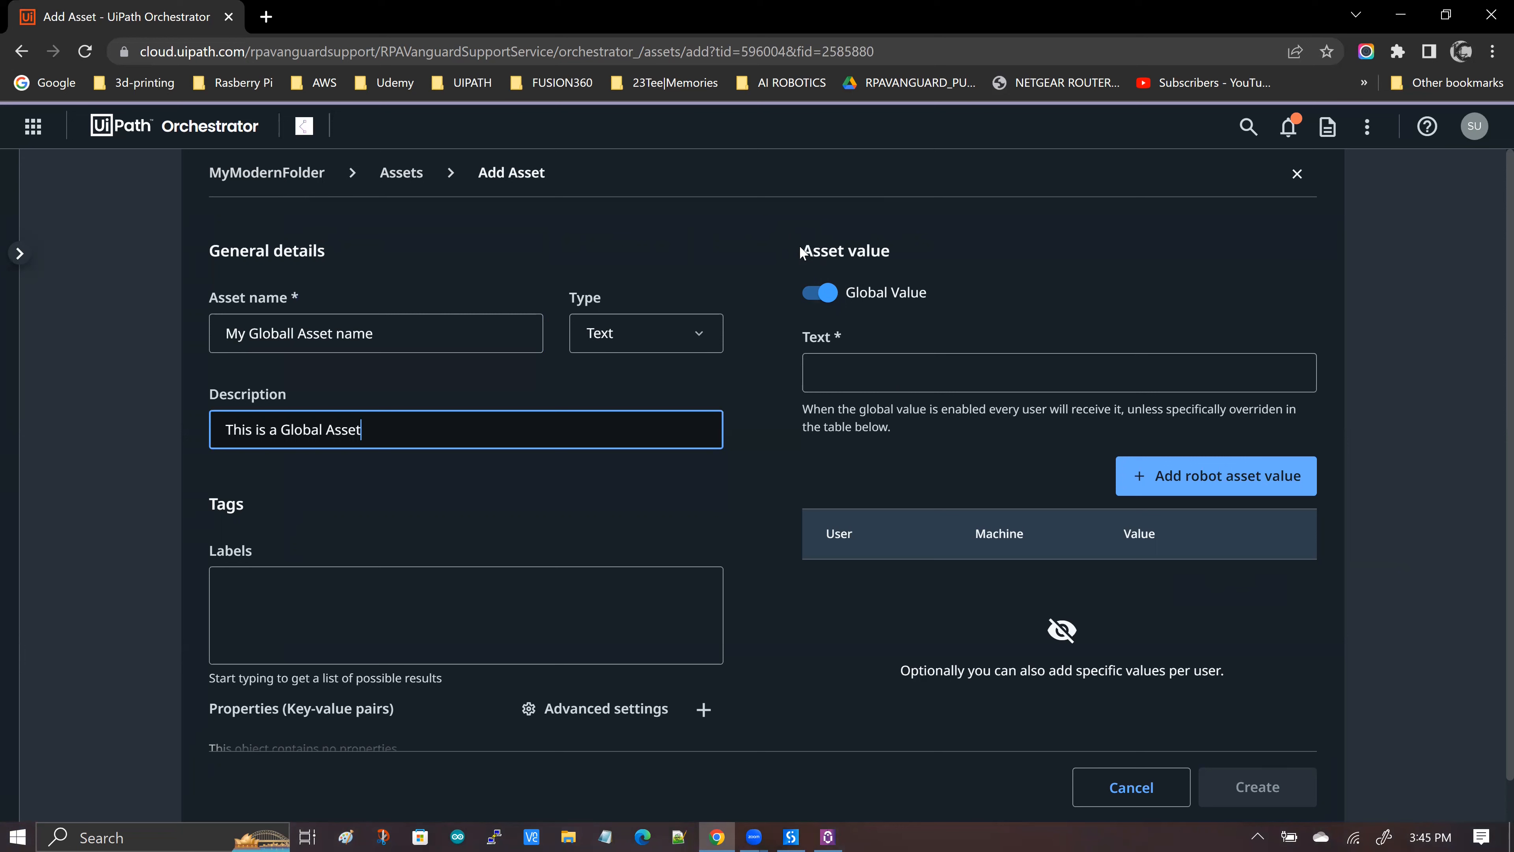
click(850, 376)
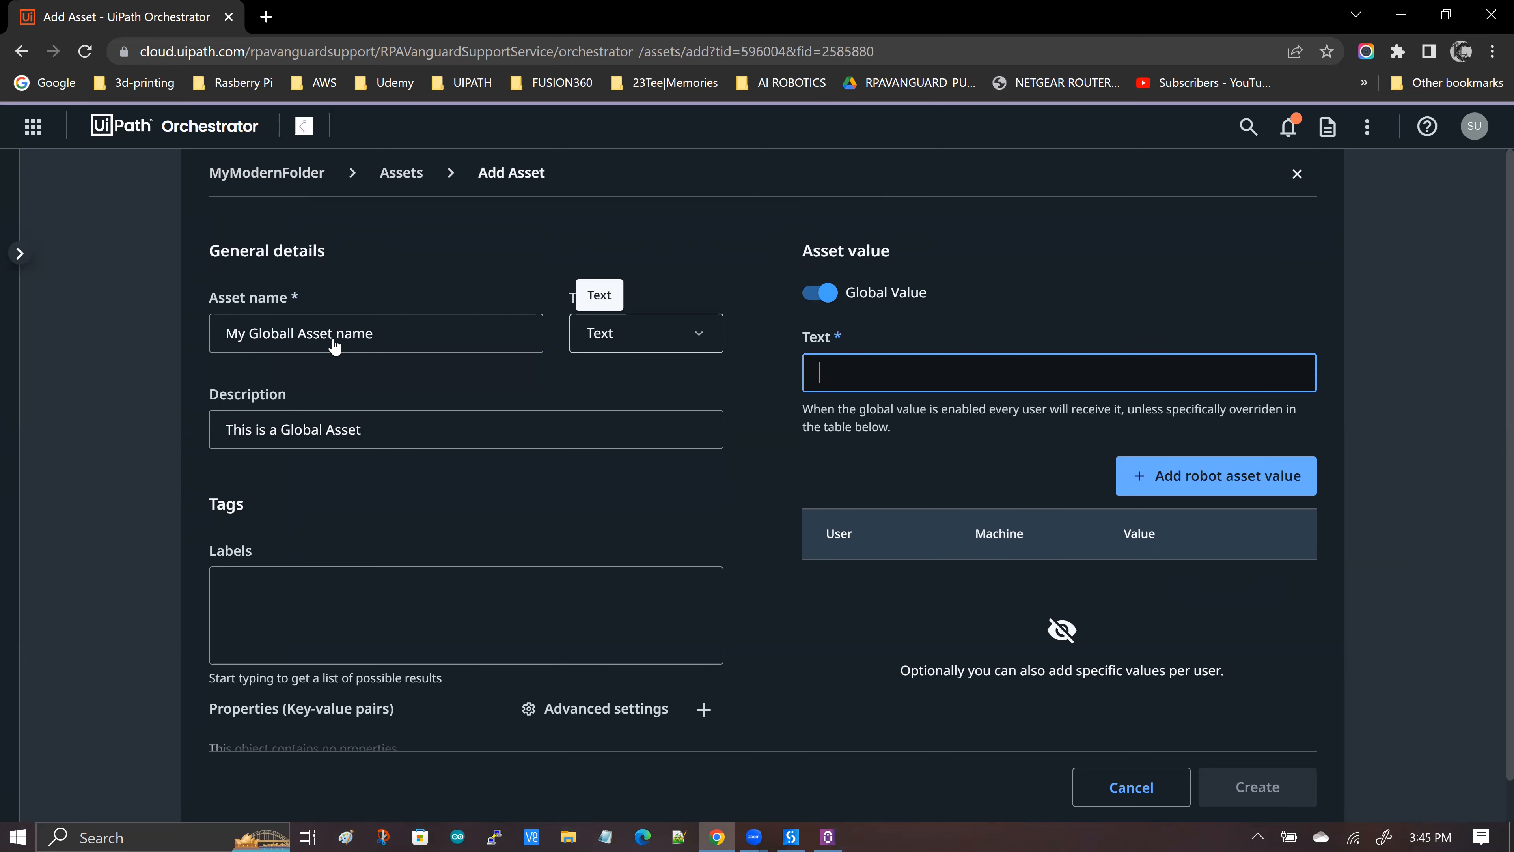
click(423, 333)
key(BackSpace)
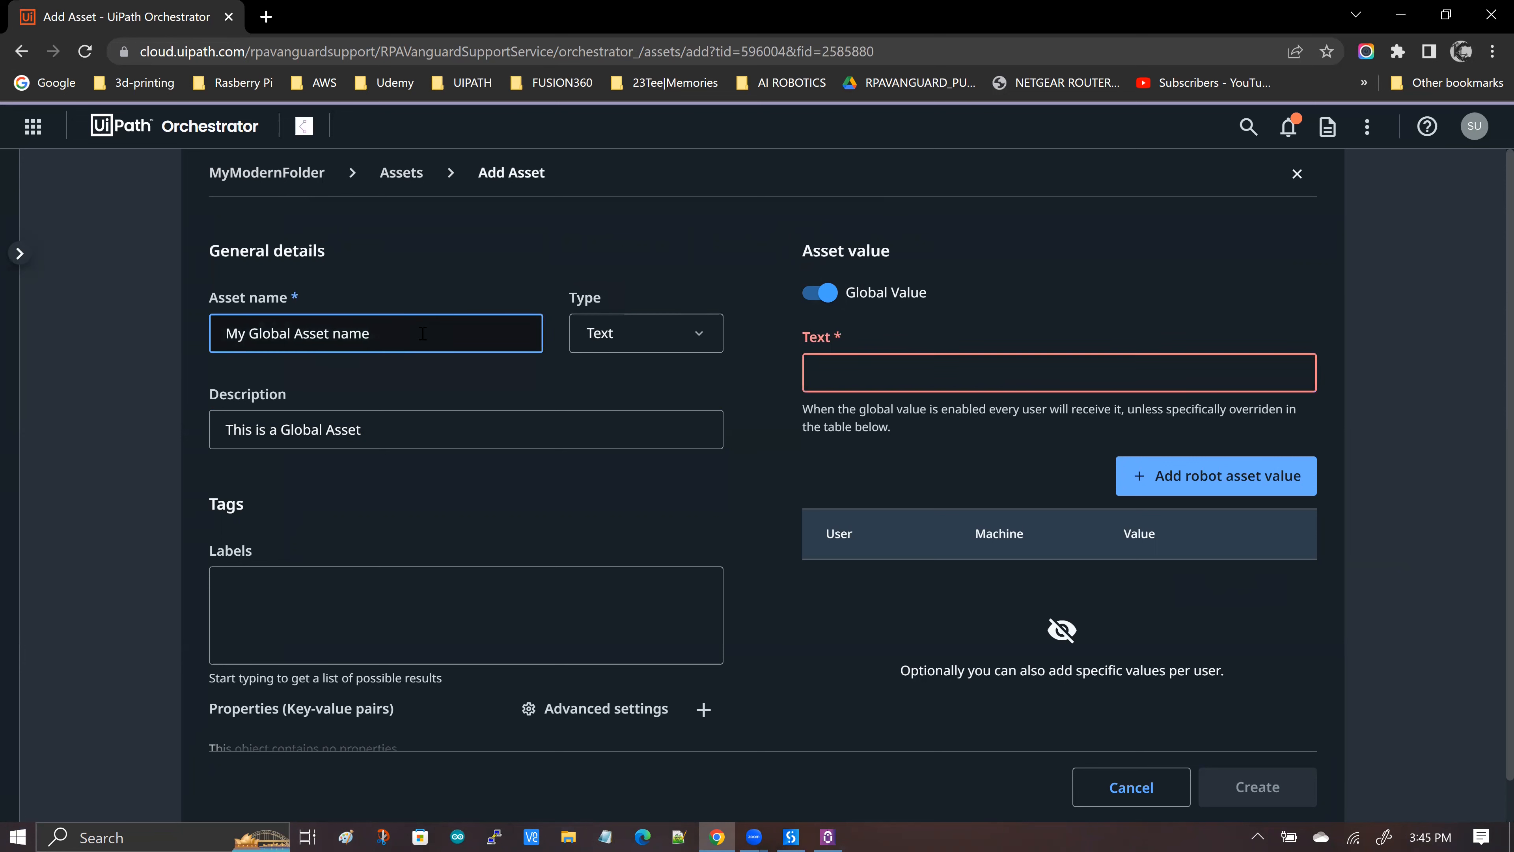
Step: Set the asset's global text value to "MY GLOBAL ASSET VALUE" and create the asset
click(929, 370)
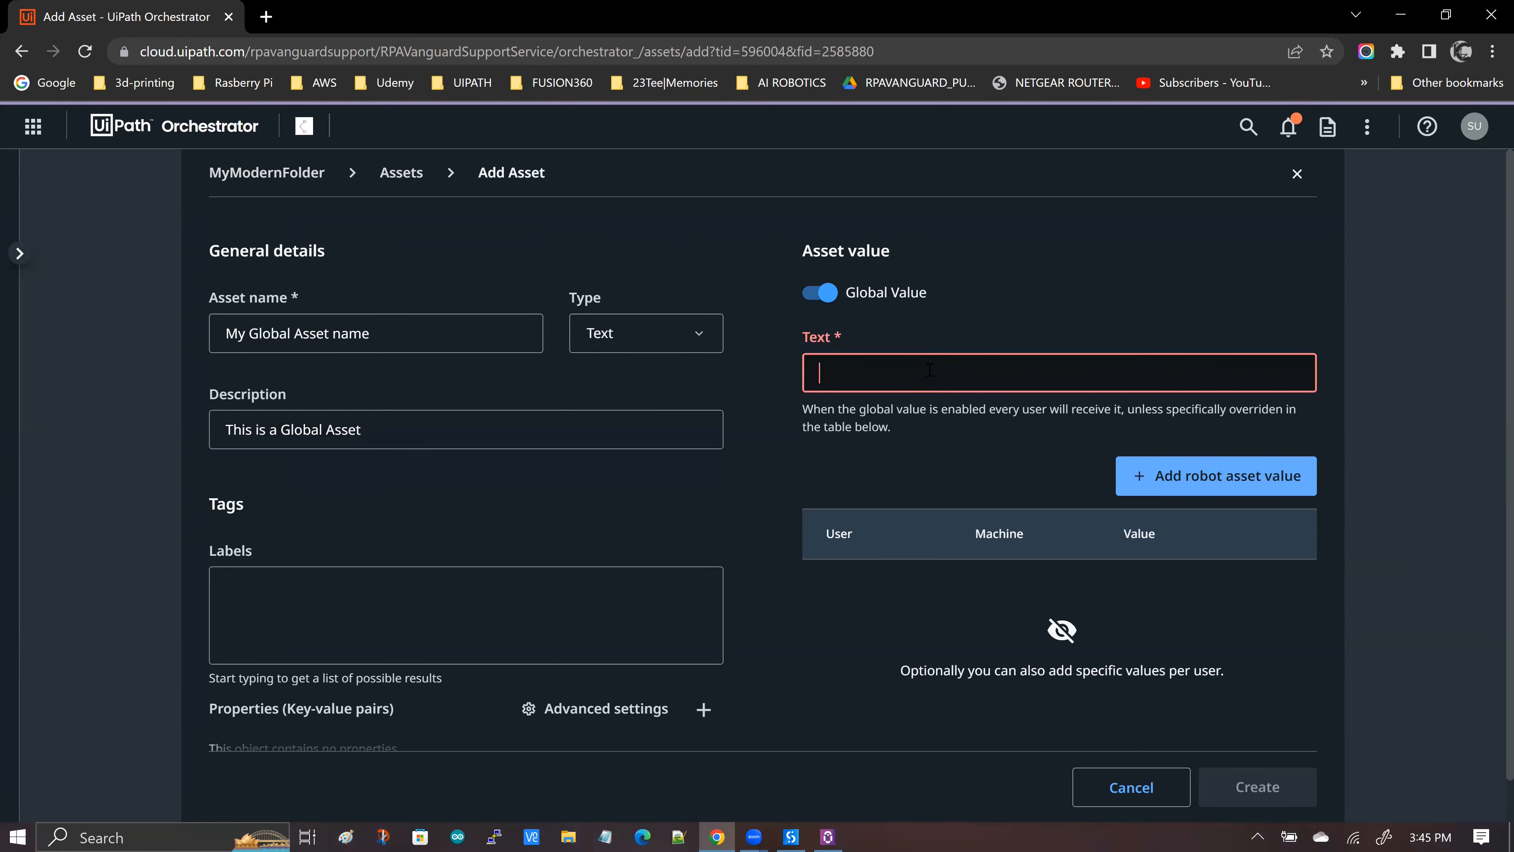
text(MY GLOBA)
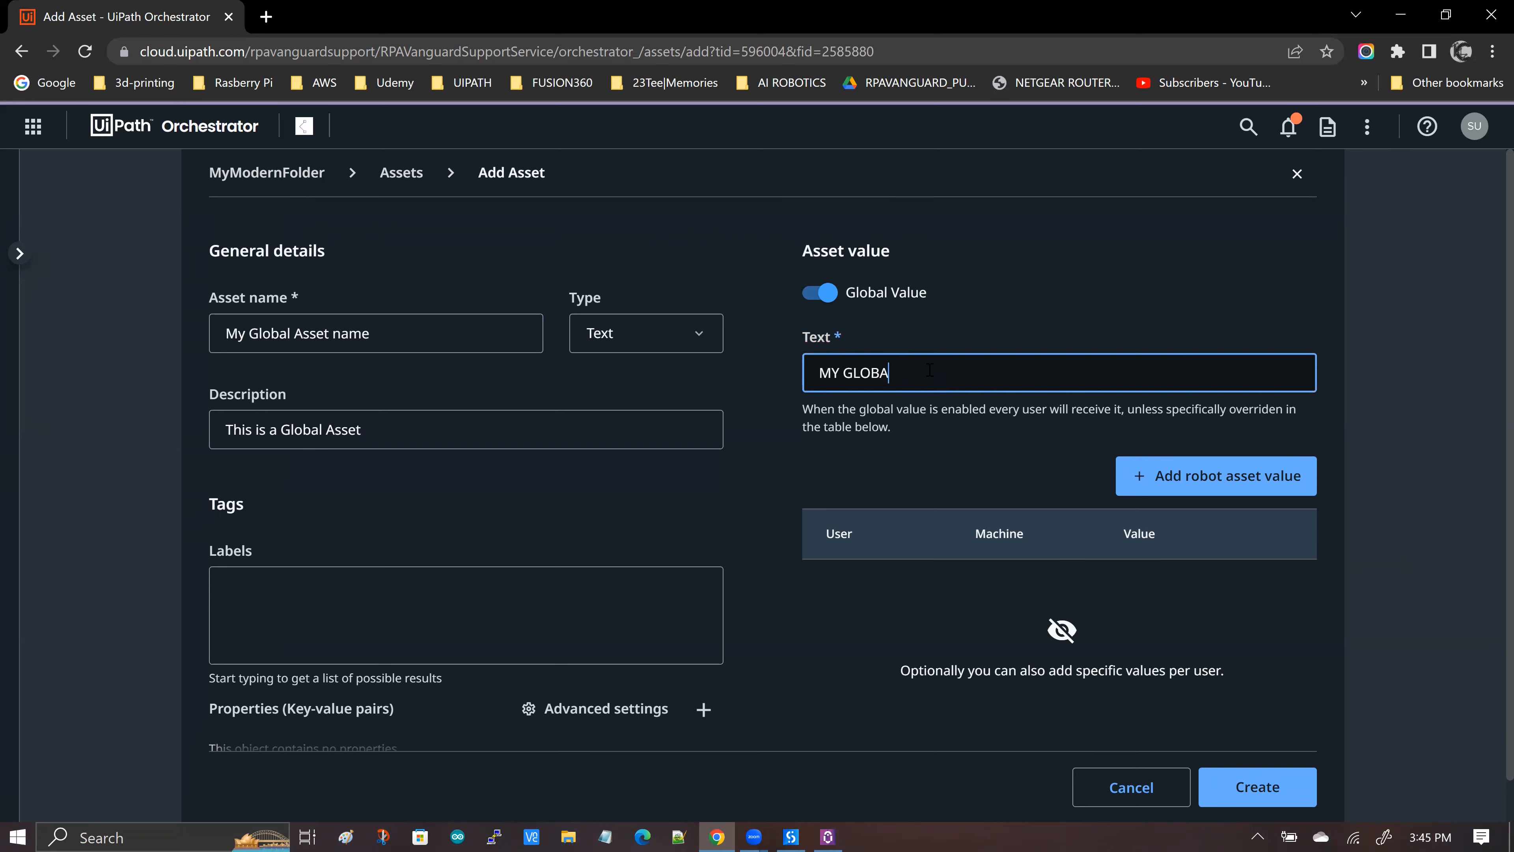
text(L ASSET VALUE)
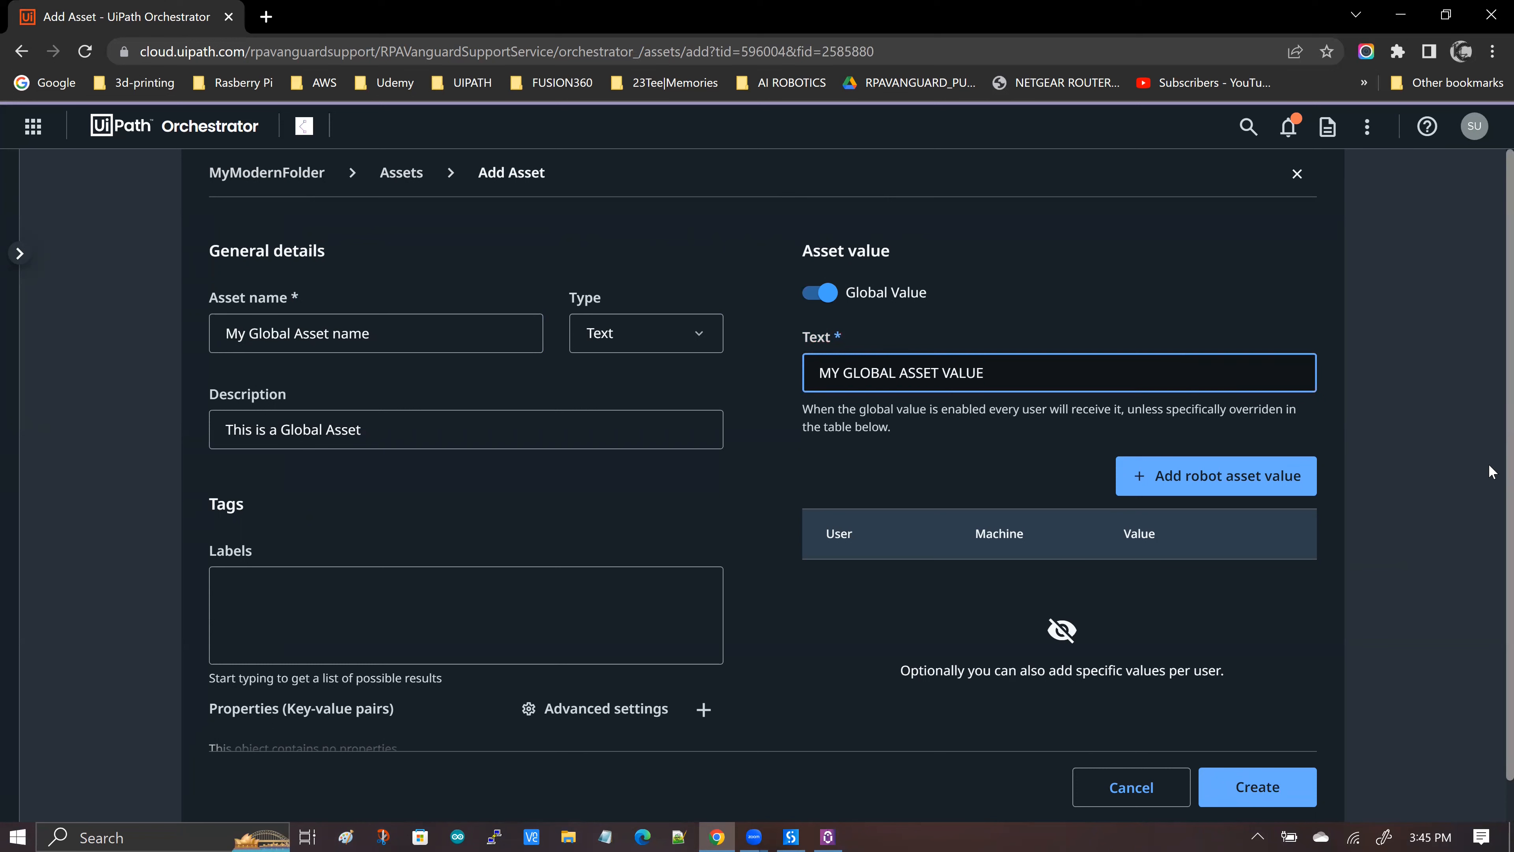
scroll(1300, 614, down, 1)
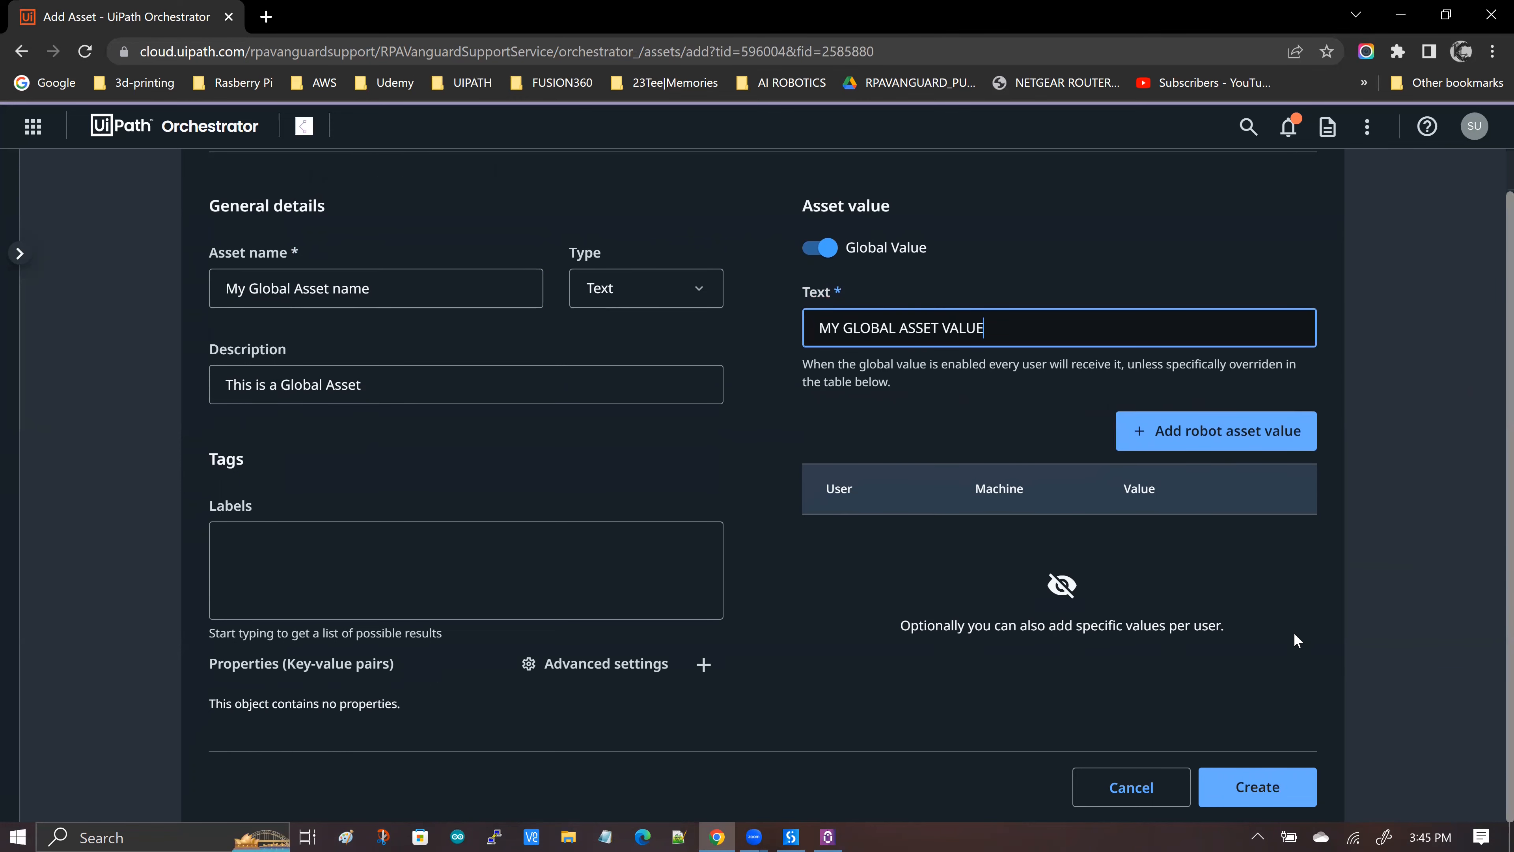
click(1309, 802)
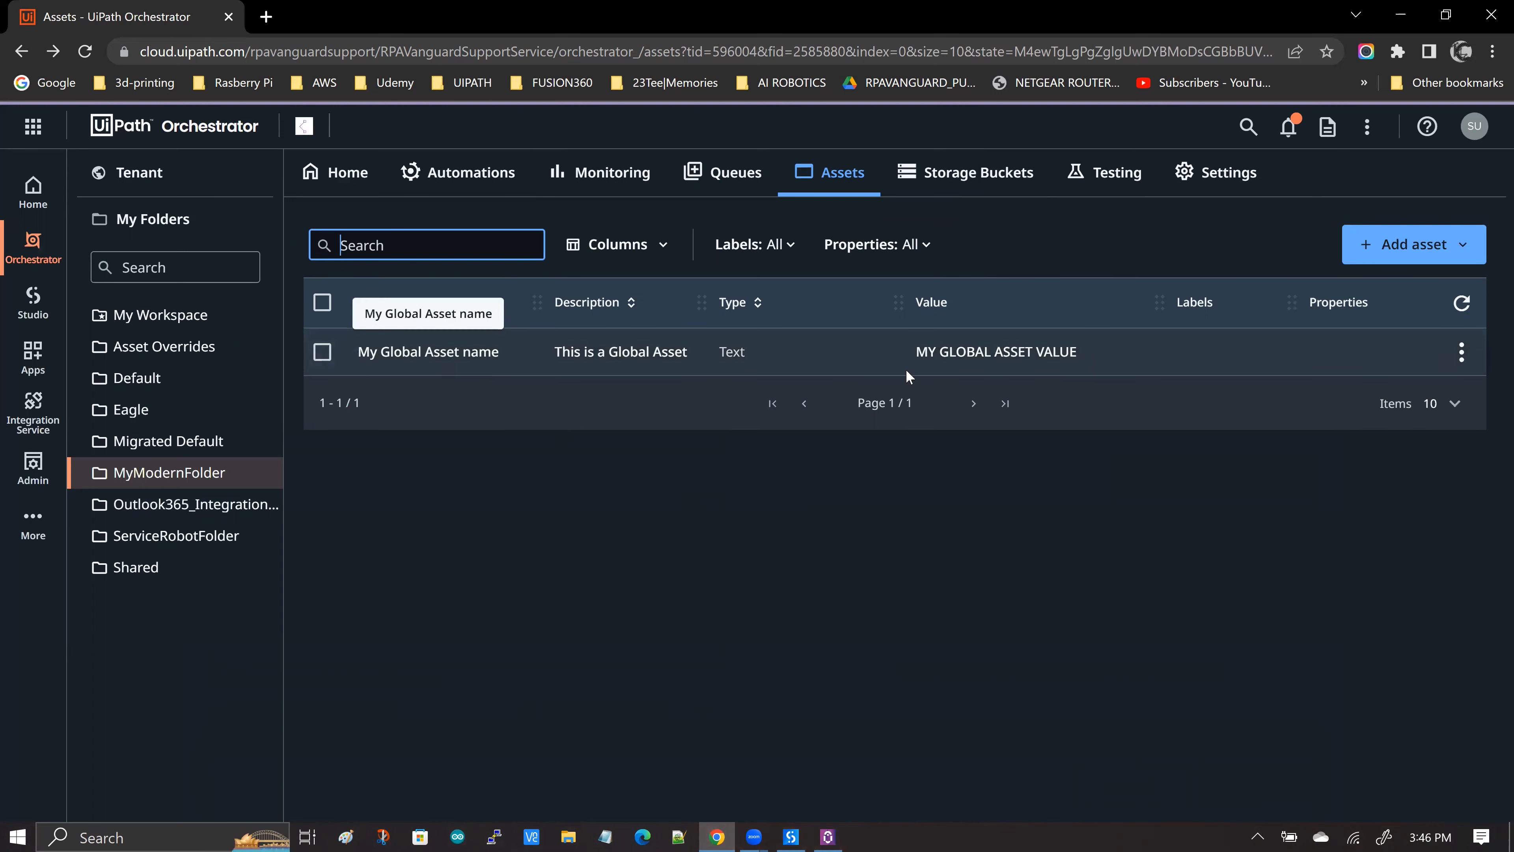
Step: Examine the value of My Global Asset name in MyModernFolder's asset list
drag(914, 353, 1089, 355)
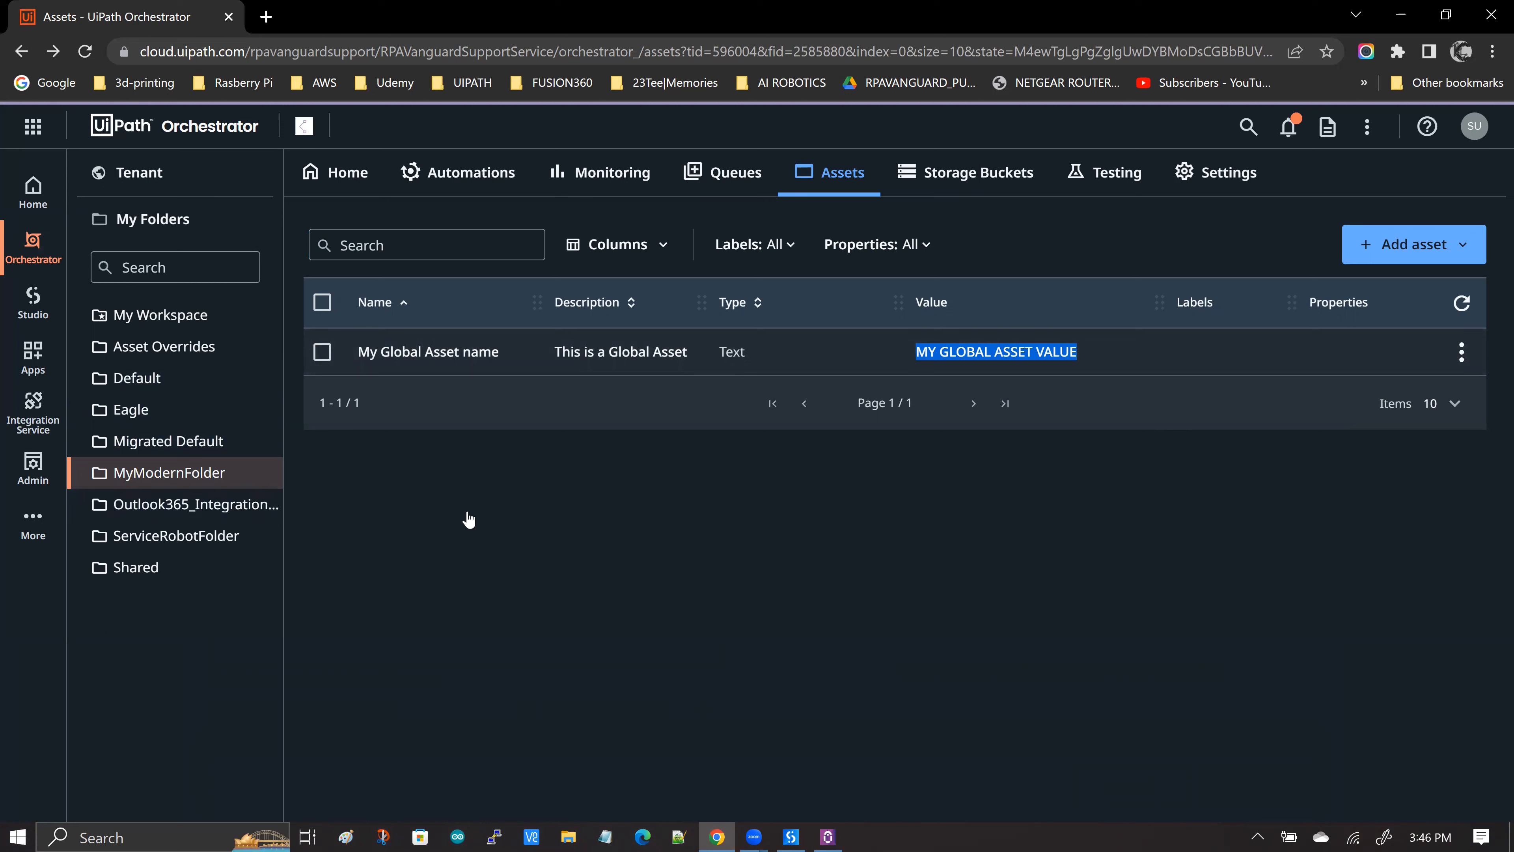
click(772, 472)
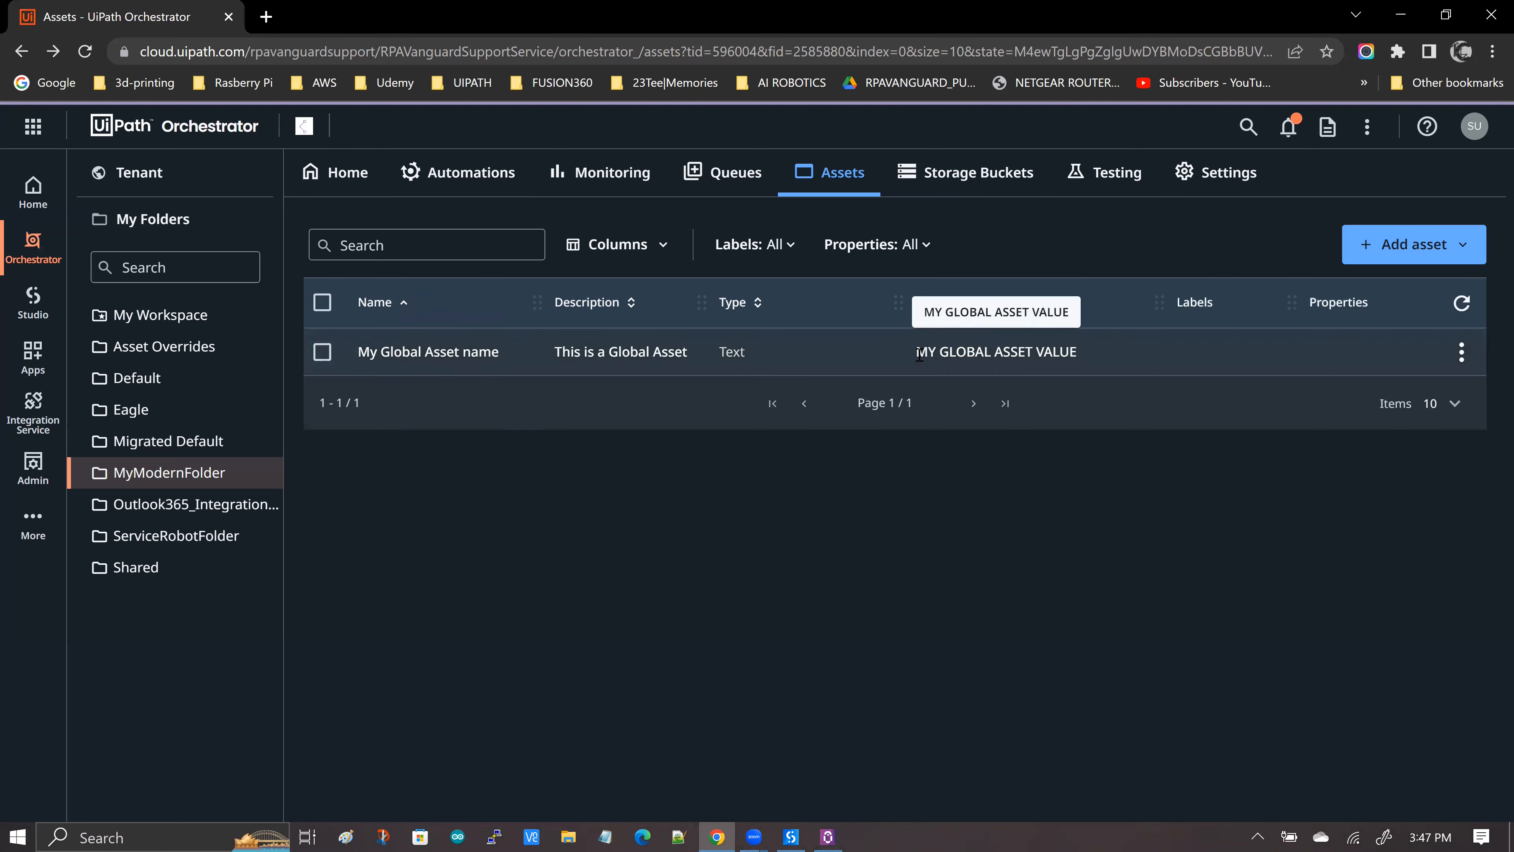
drag(917, 352, 1081, 352)
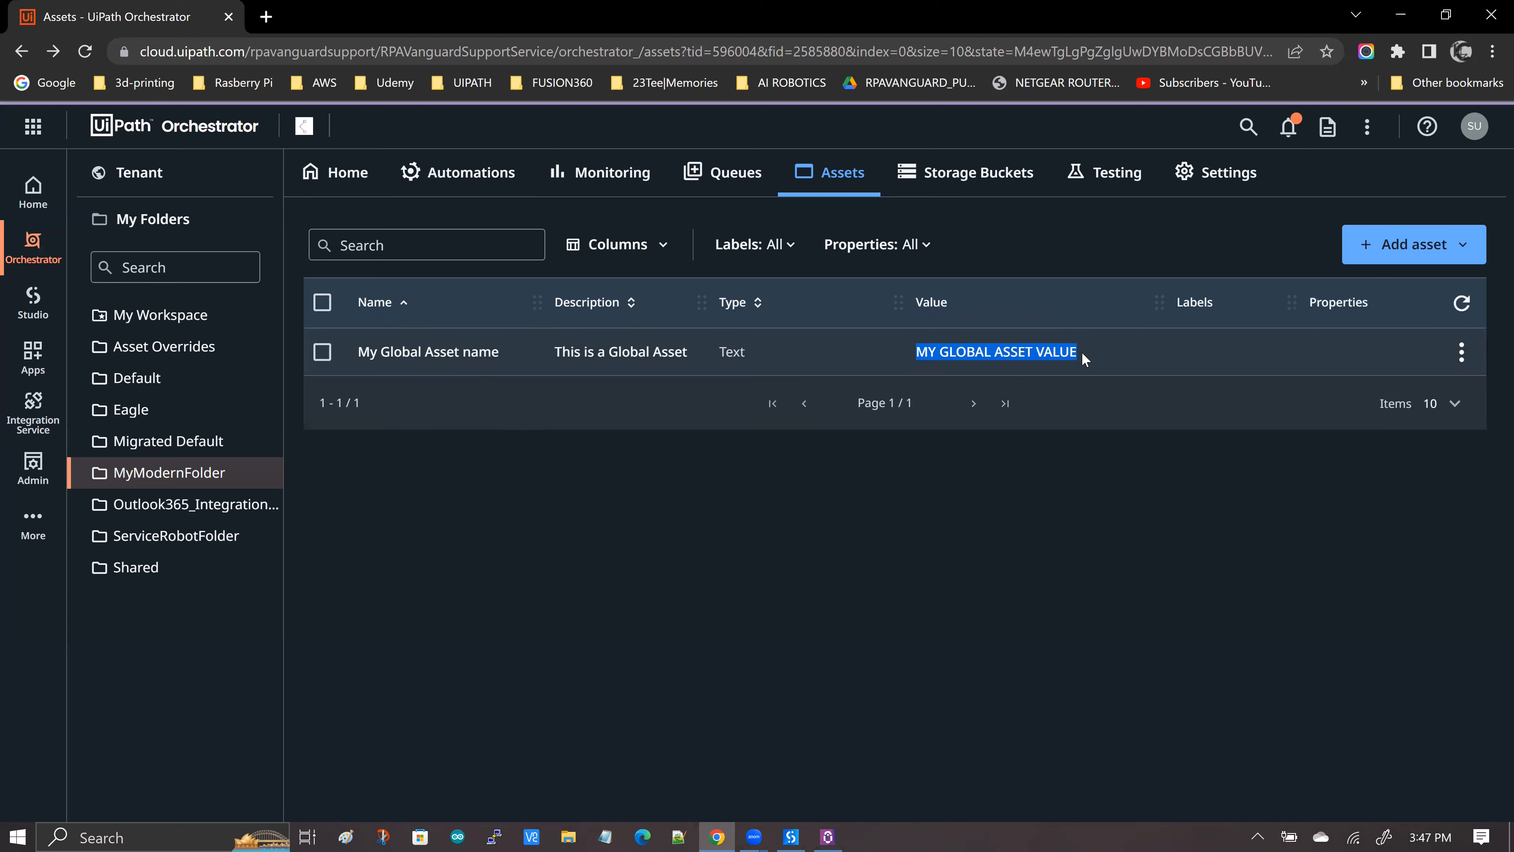
click(1073, 553)
drag(922, 357, 1071, 355)
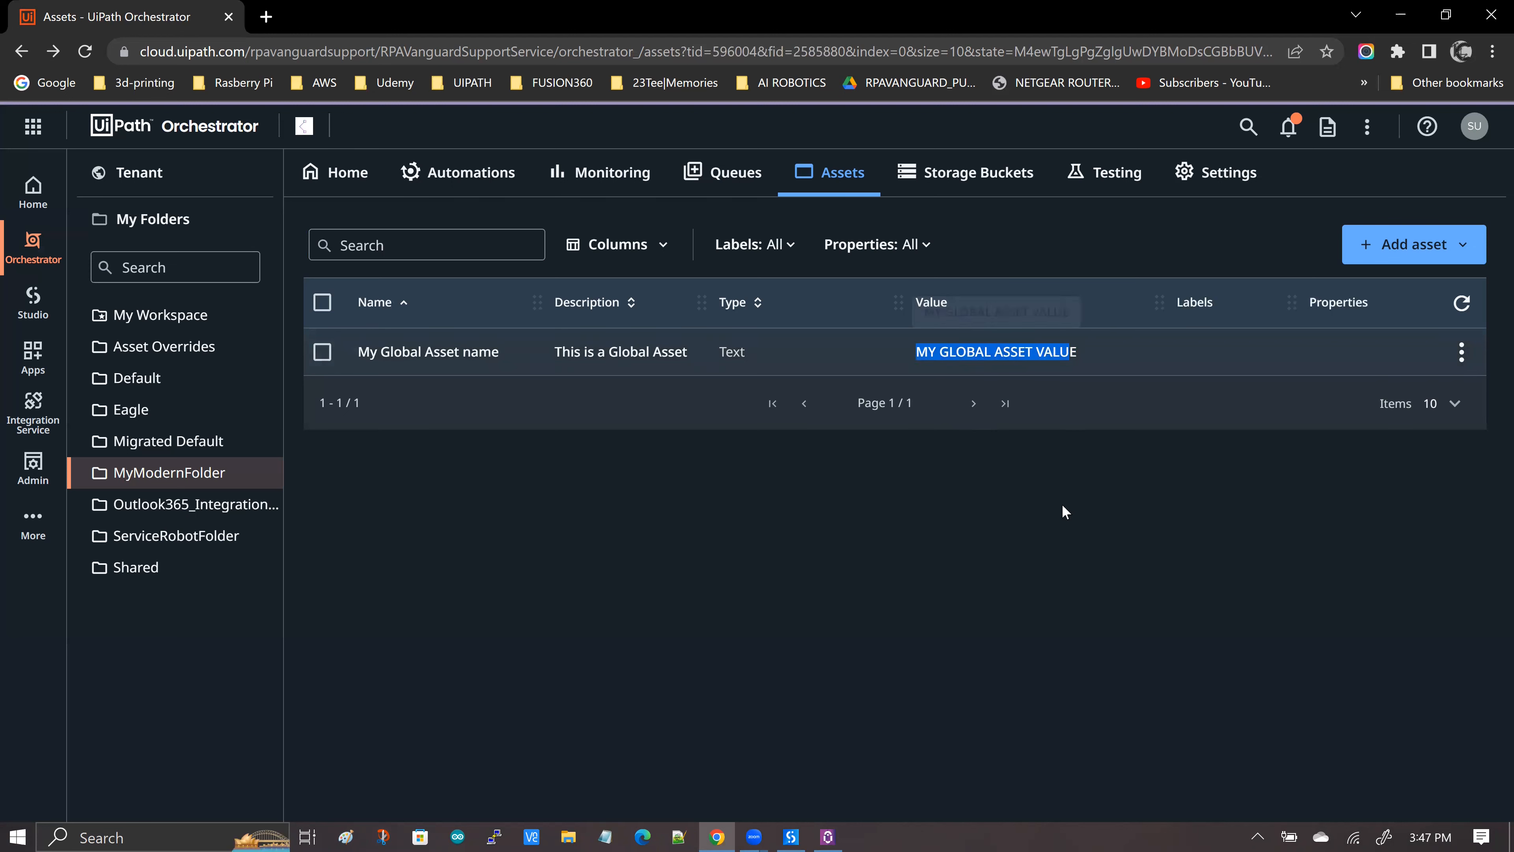
click(743, 539)
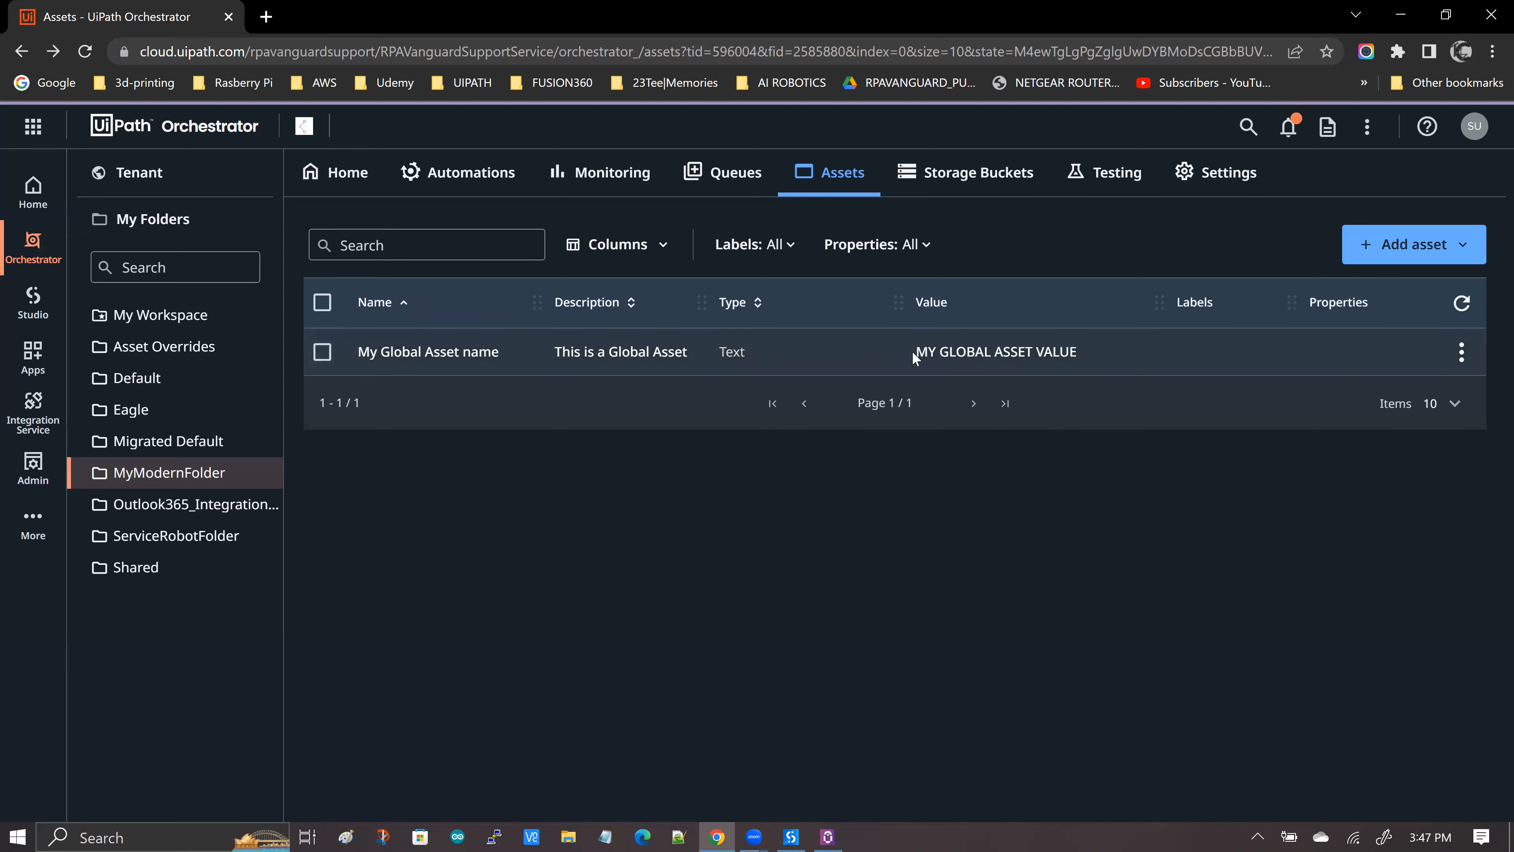
drag(916, 351, 1077, 352)
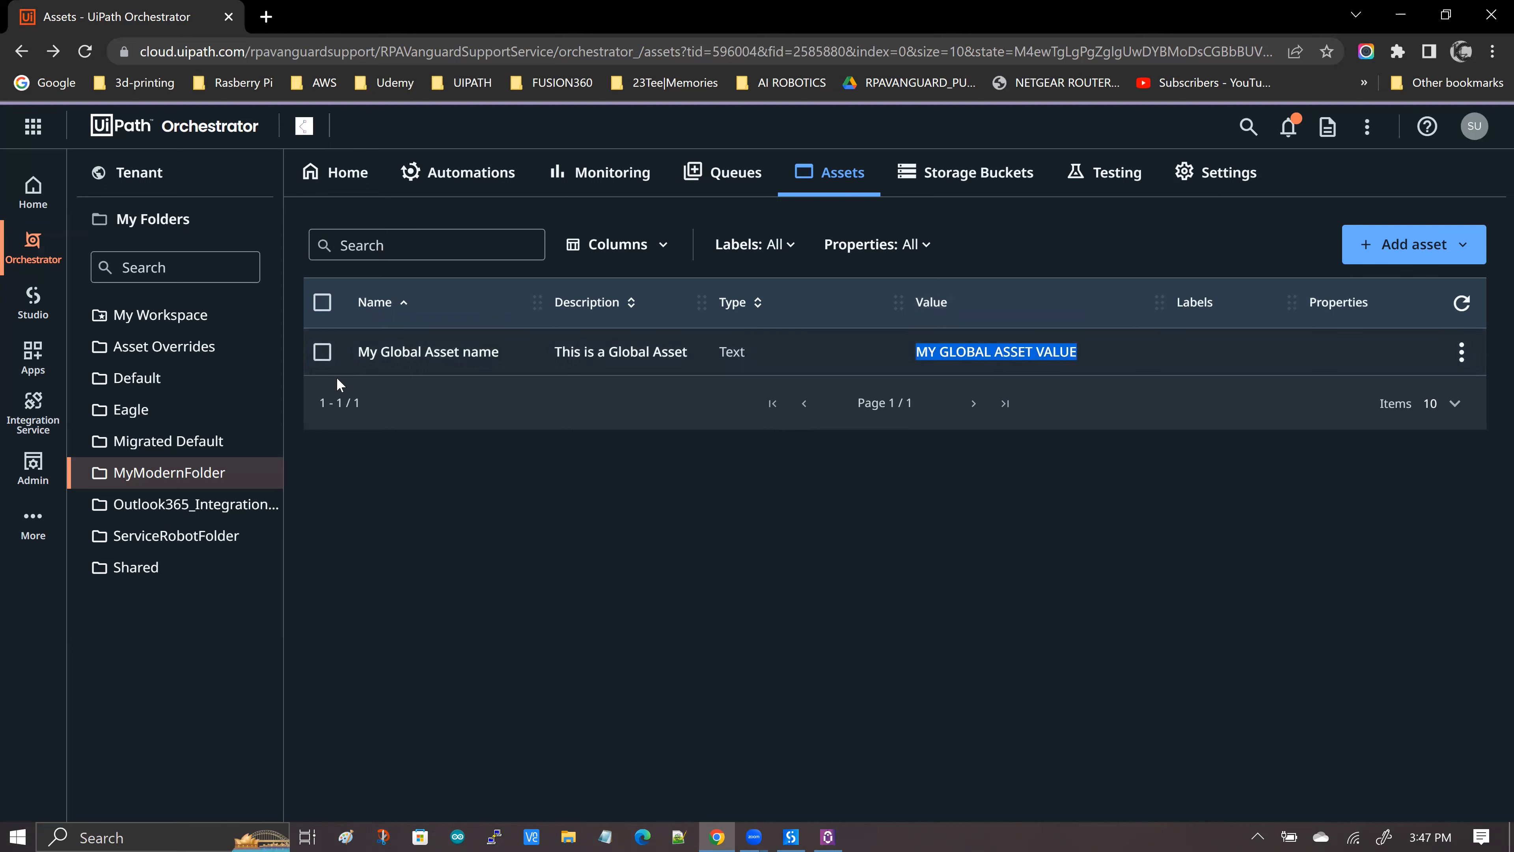
click(931, 363)
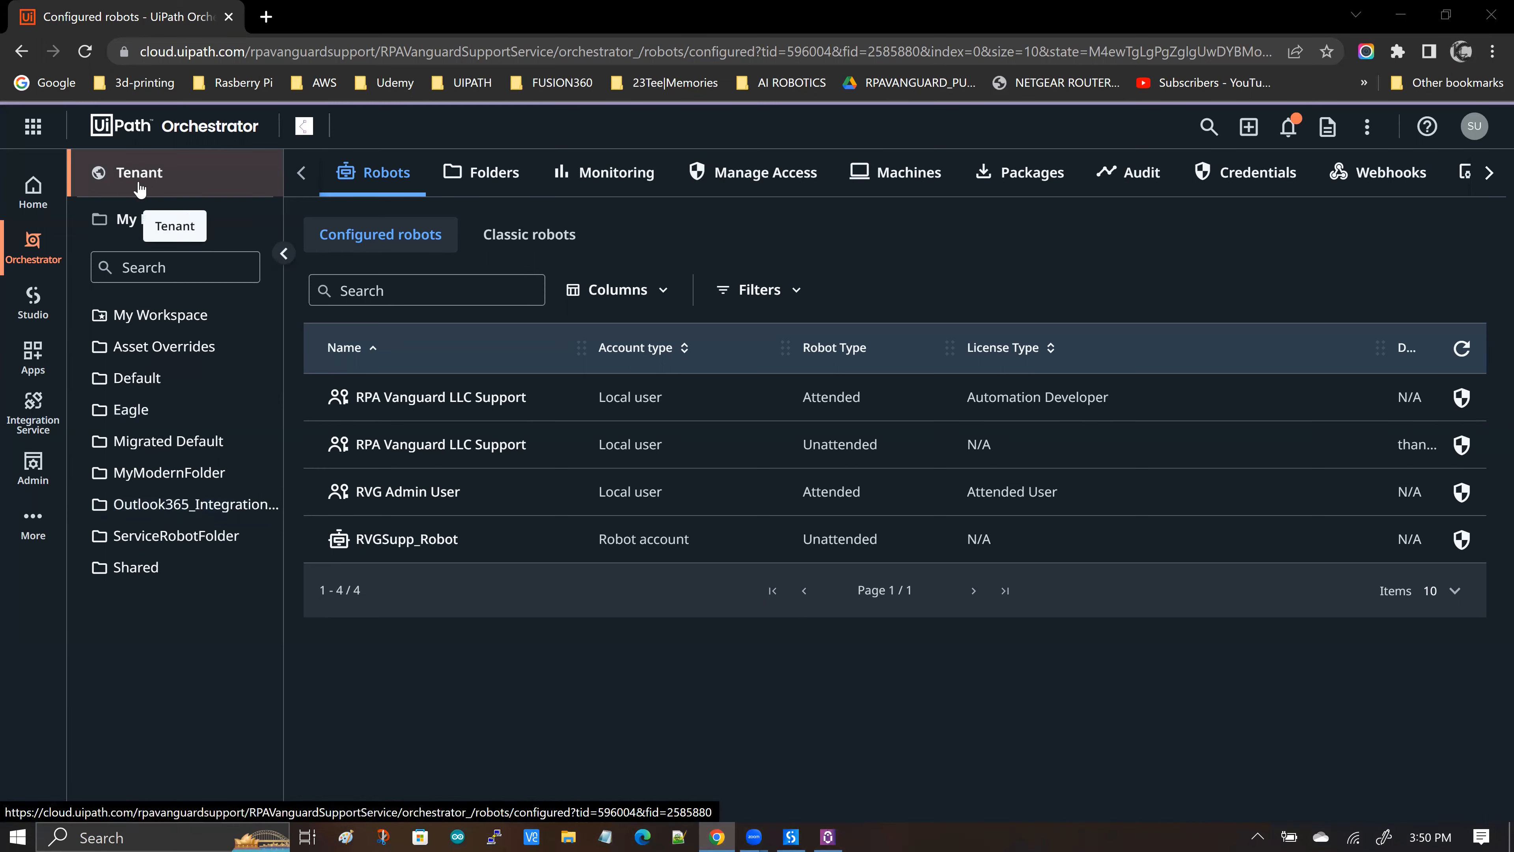
Step: Look through the tenant's folder management page and check the folder packages of the Asset Overrides folder
click(483, 179)
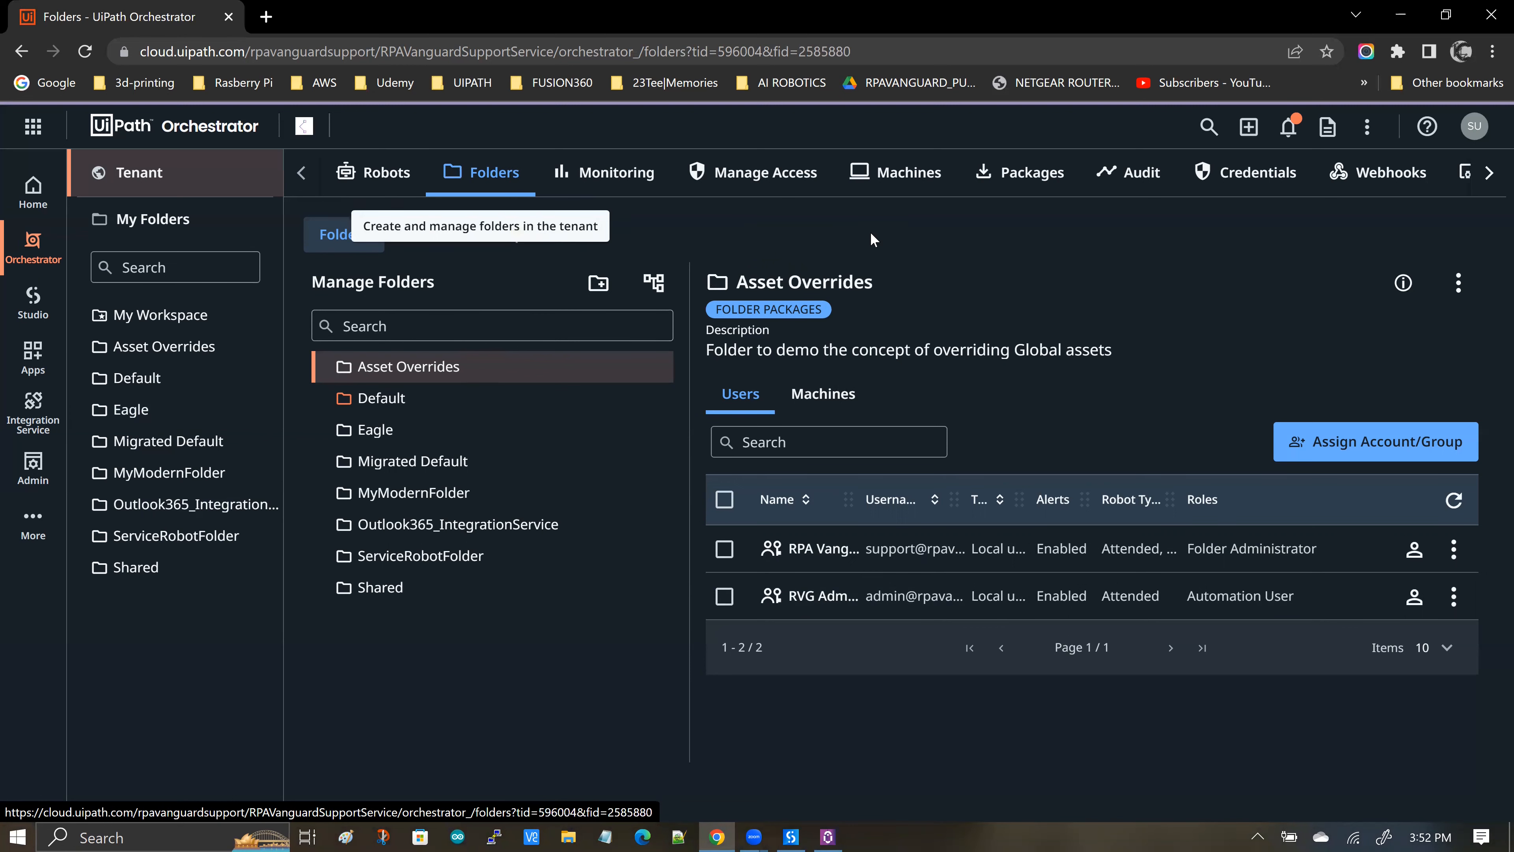
click(154, 353)
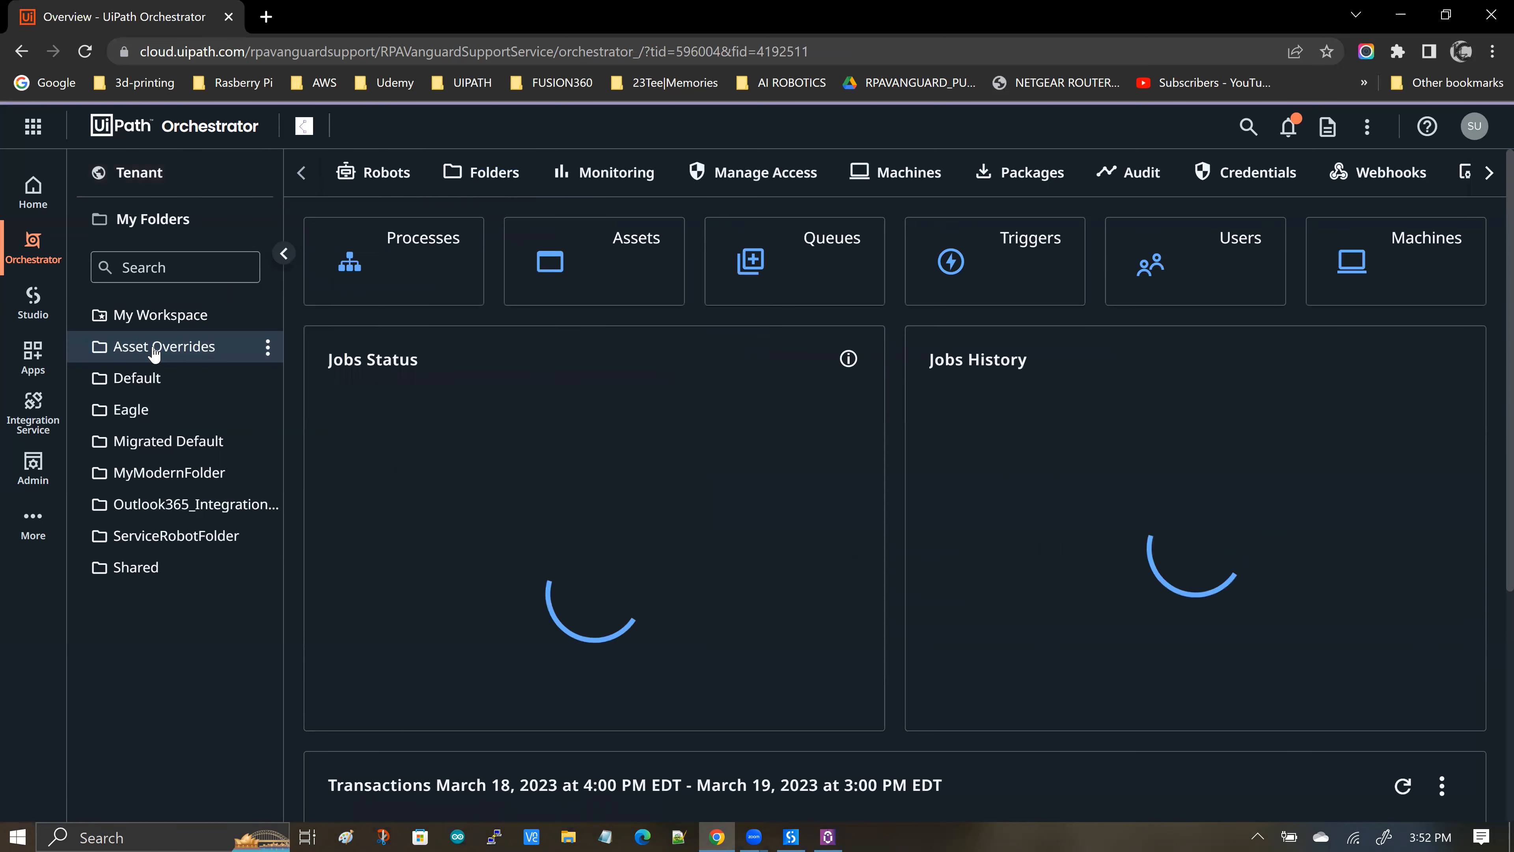
click(410, 245)
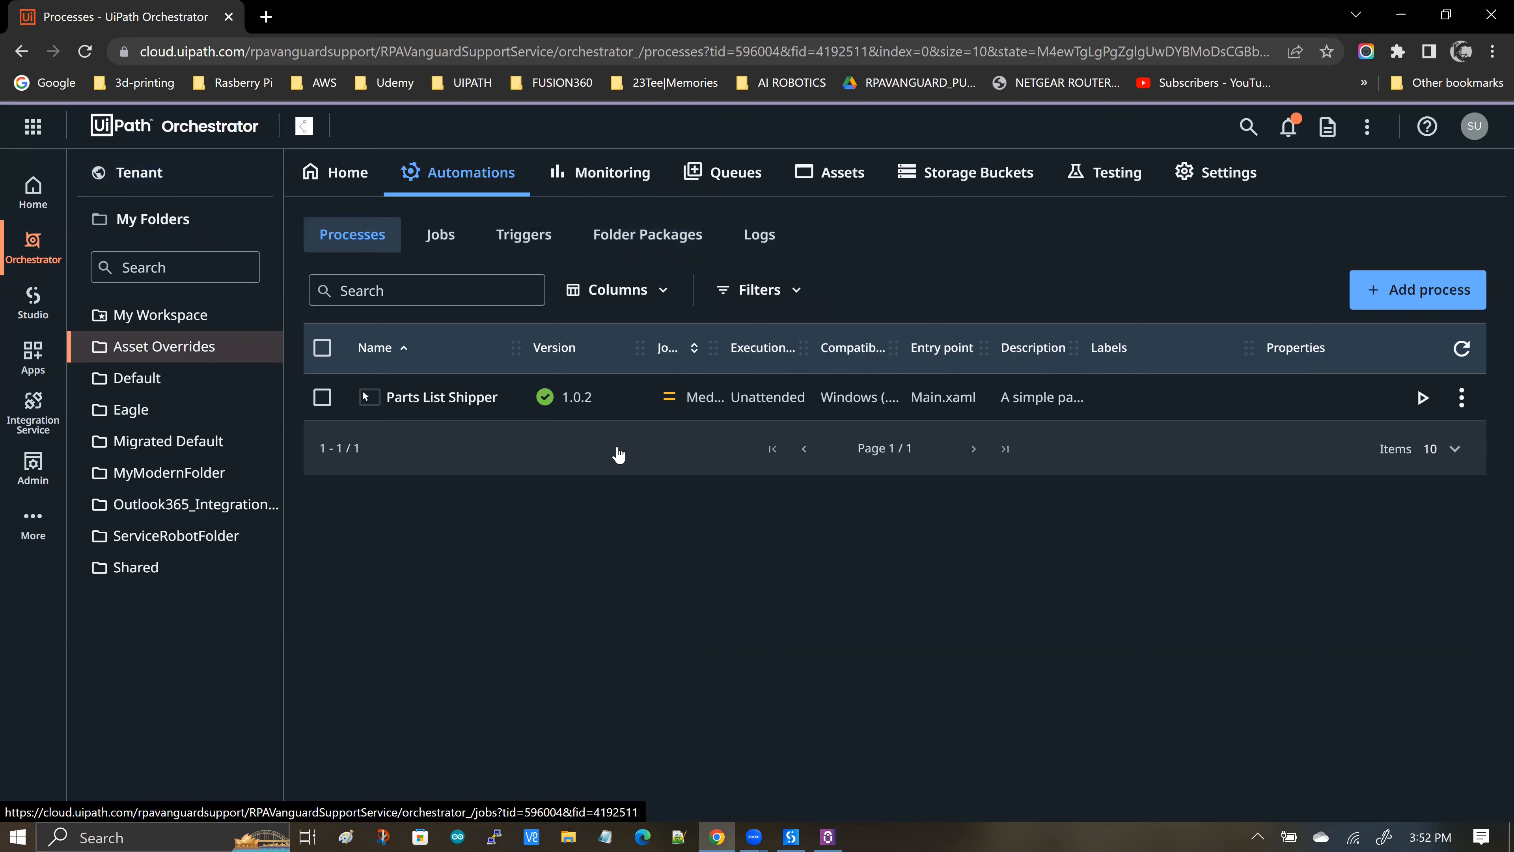
click(595, 245)
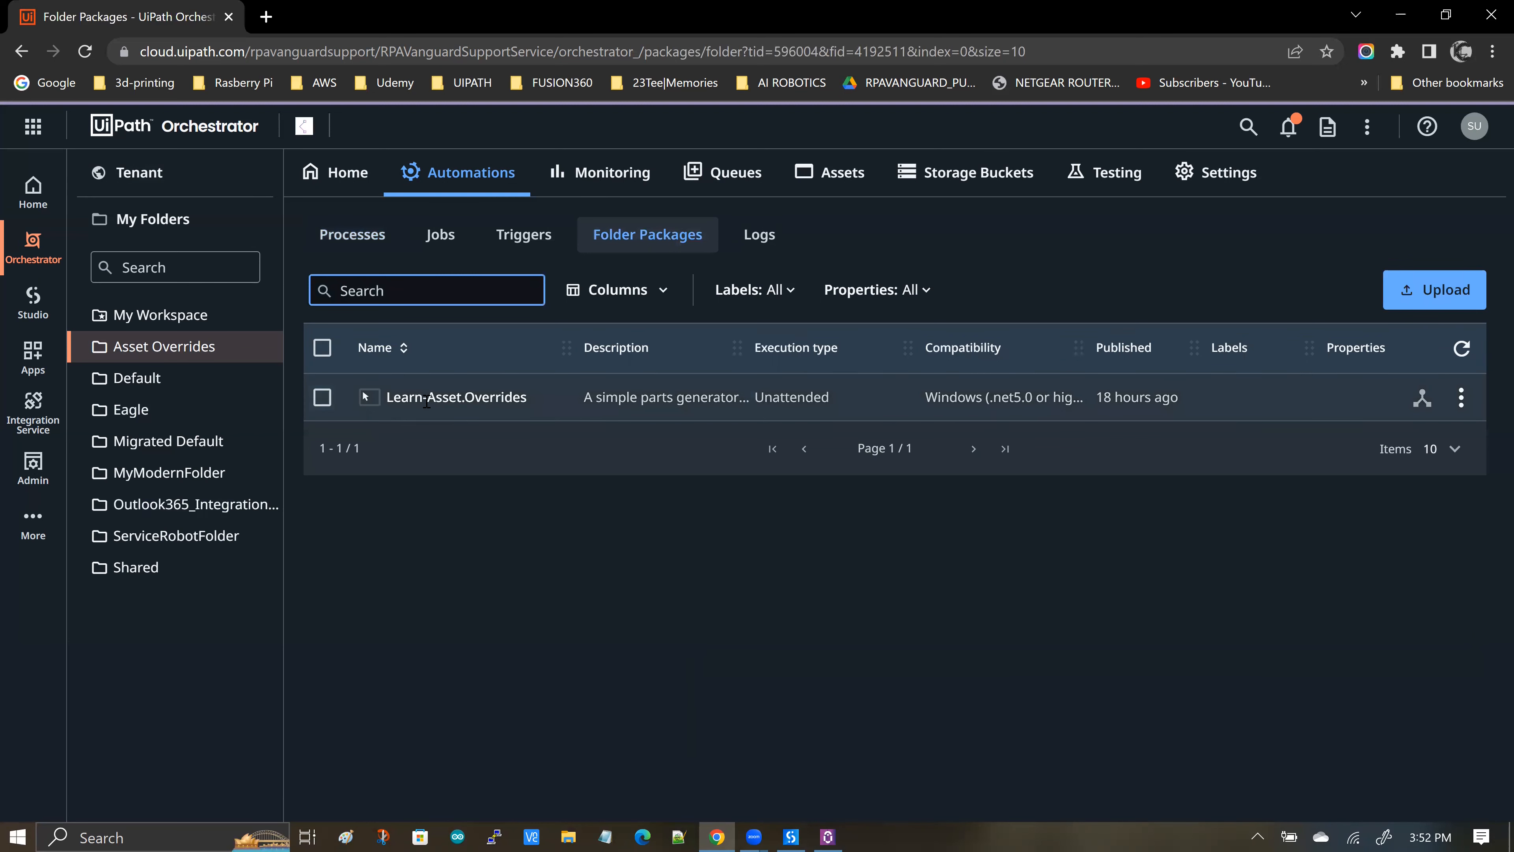
drag(387, 400, 533, 408)
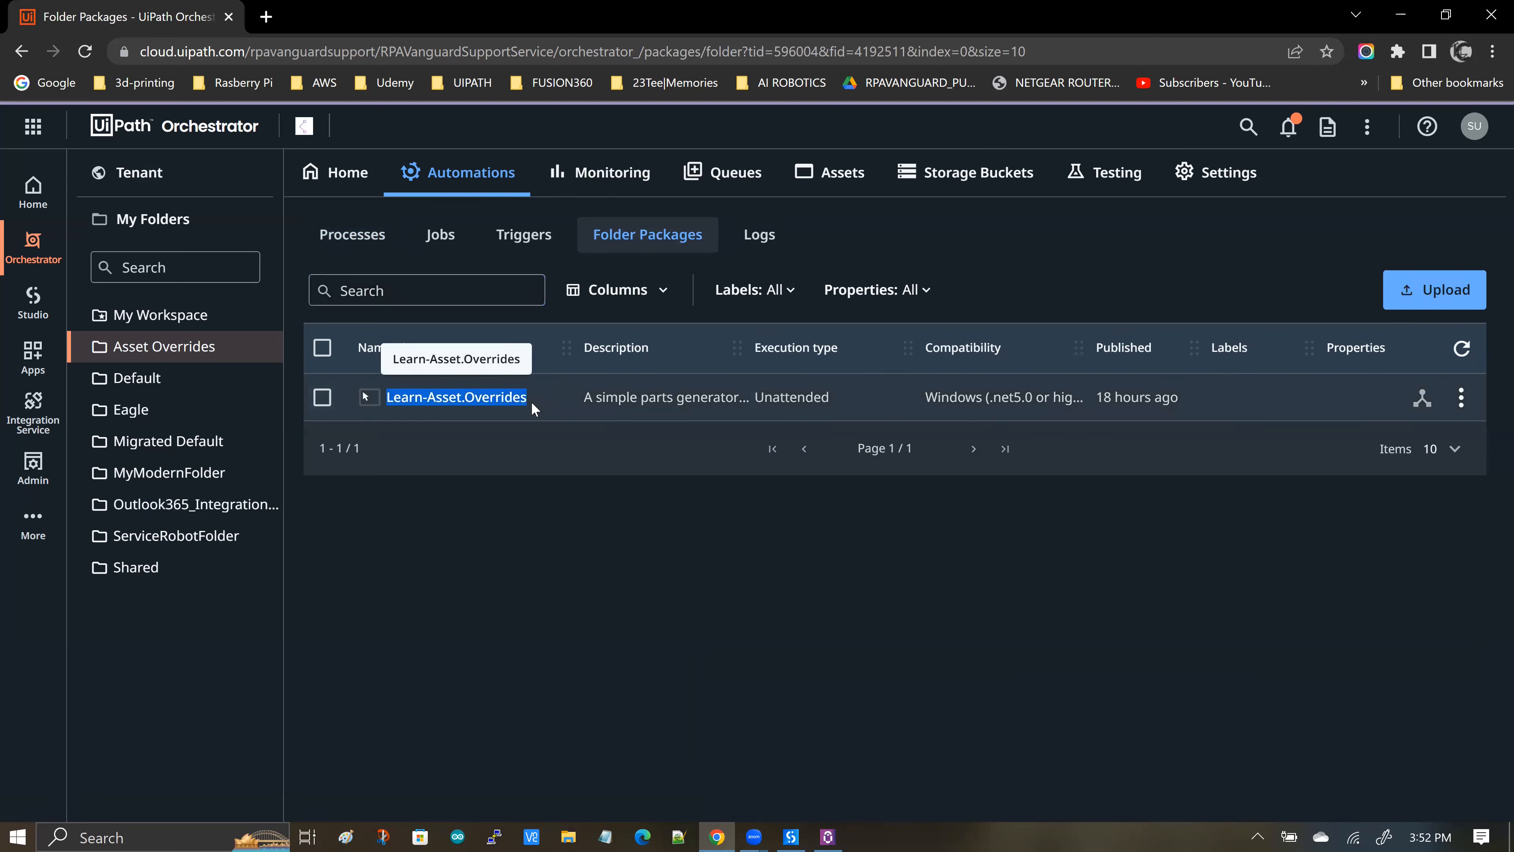
Step: Check the name of the process set up in the Asset Overrides folder
click(352, 240)
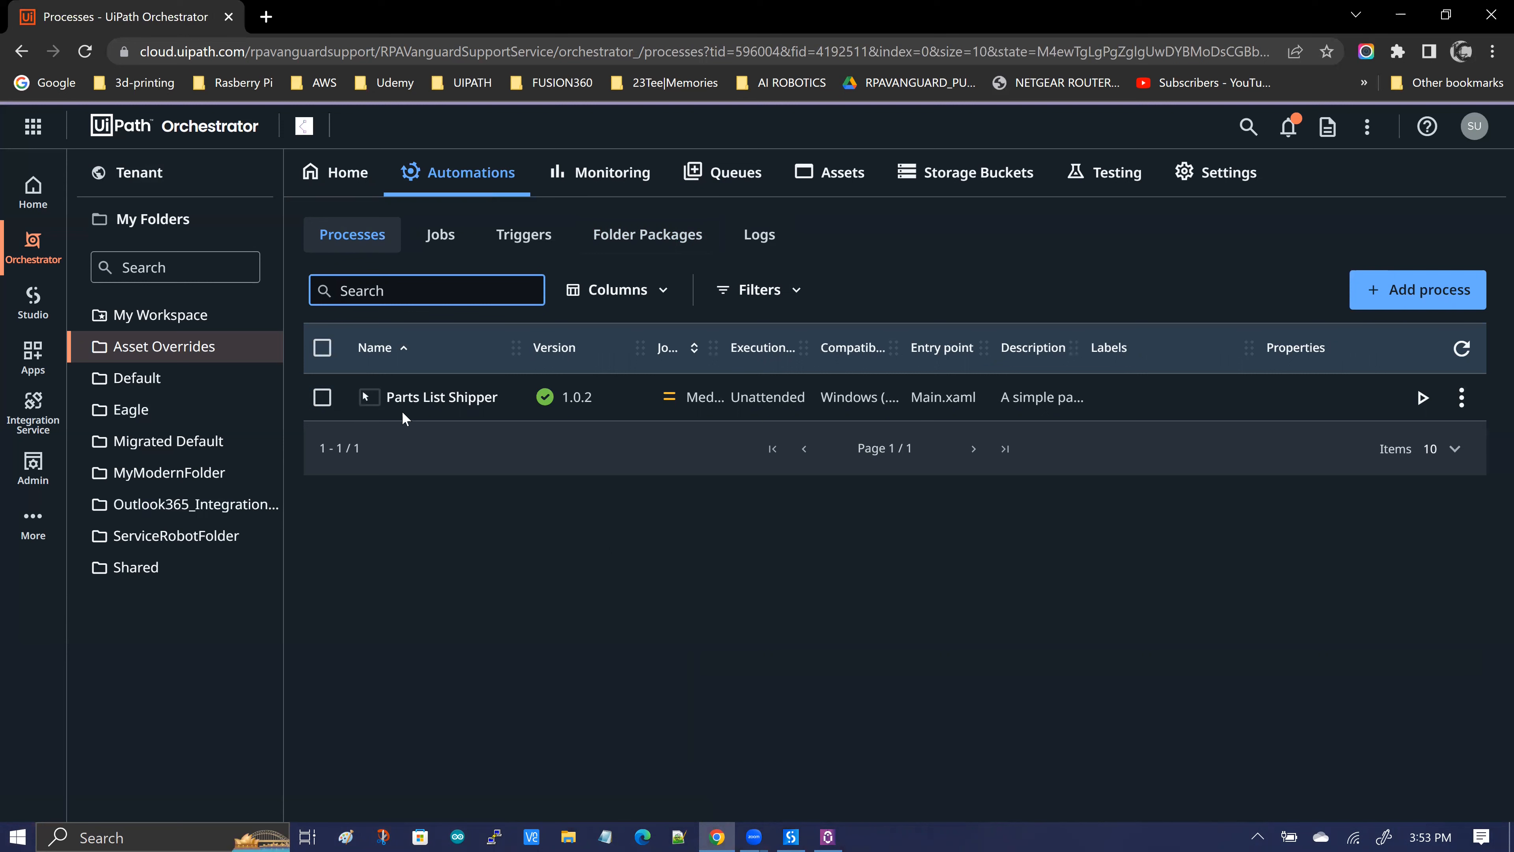
drag(385, 399, 503, 404)
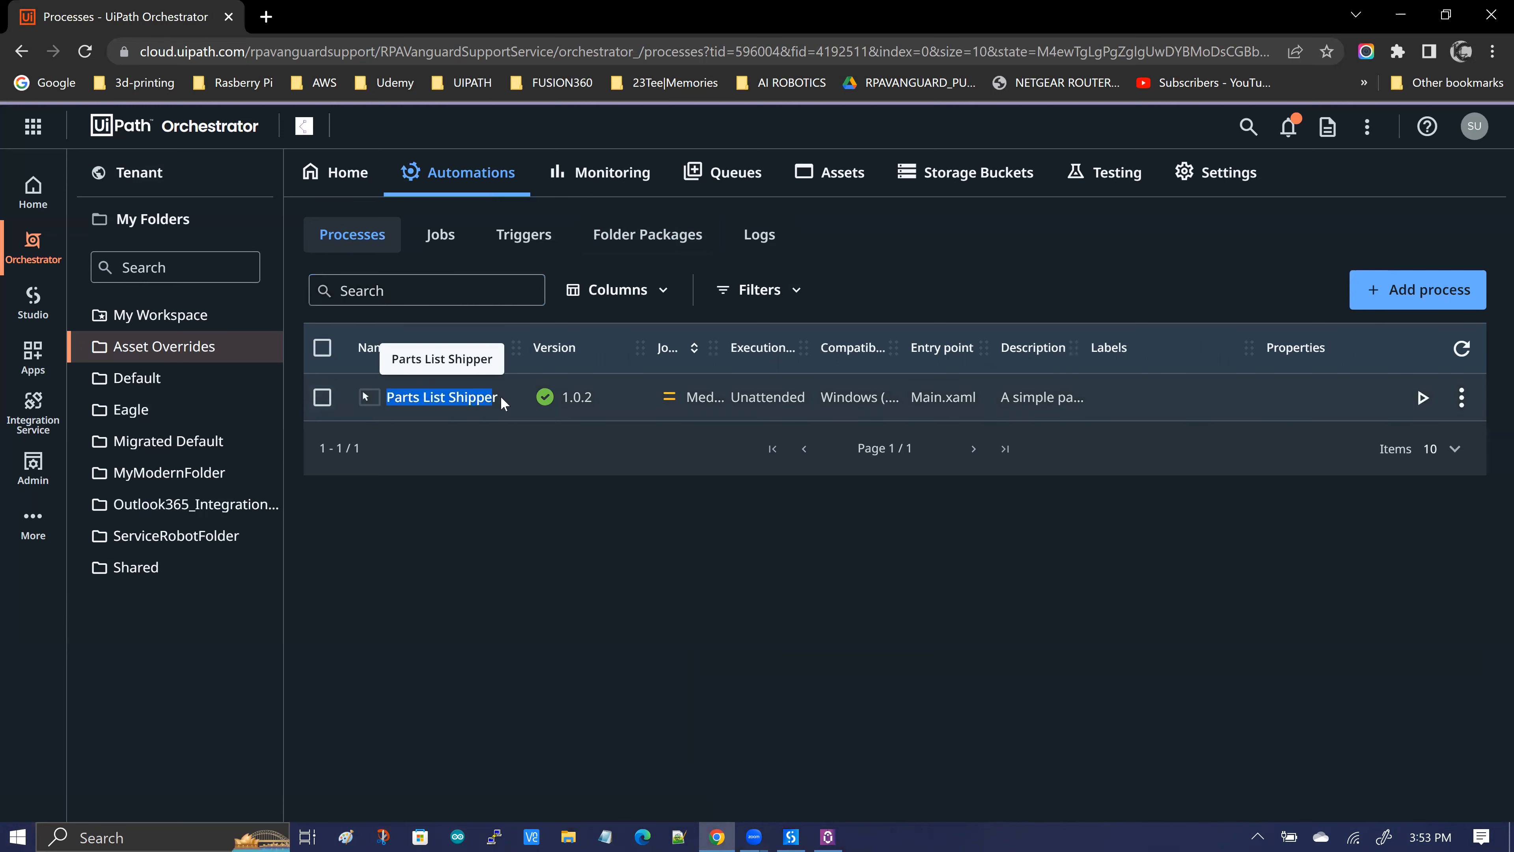
click(487, 578)
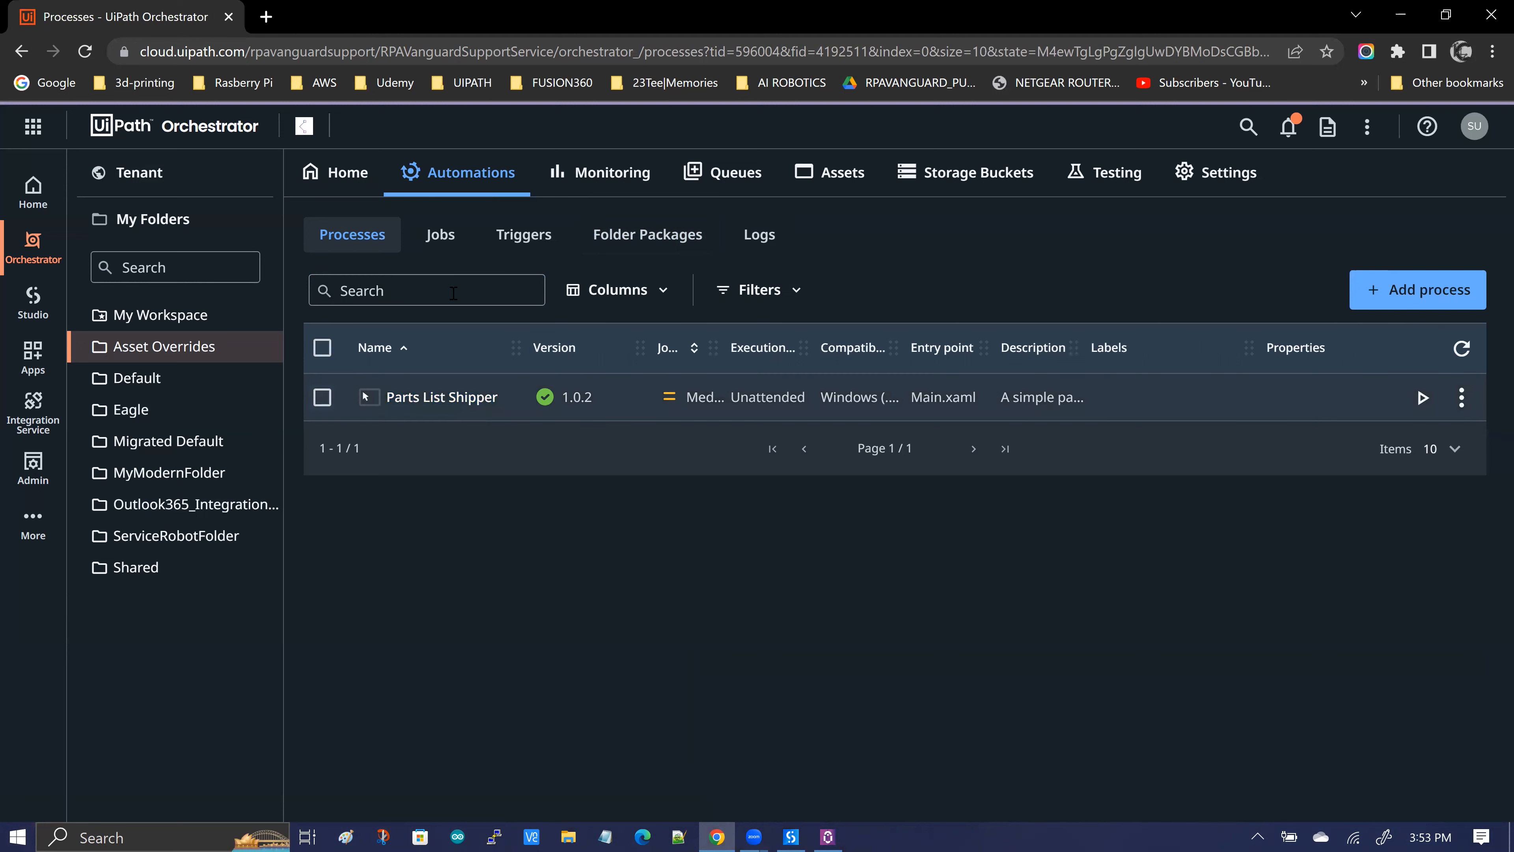
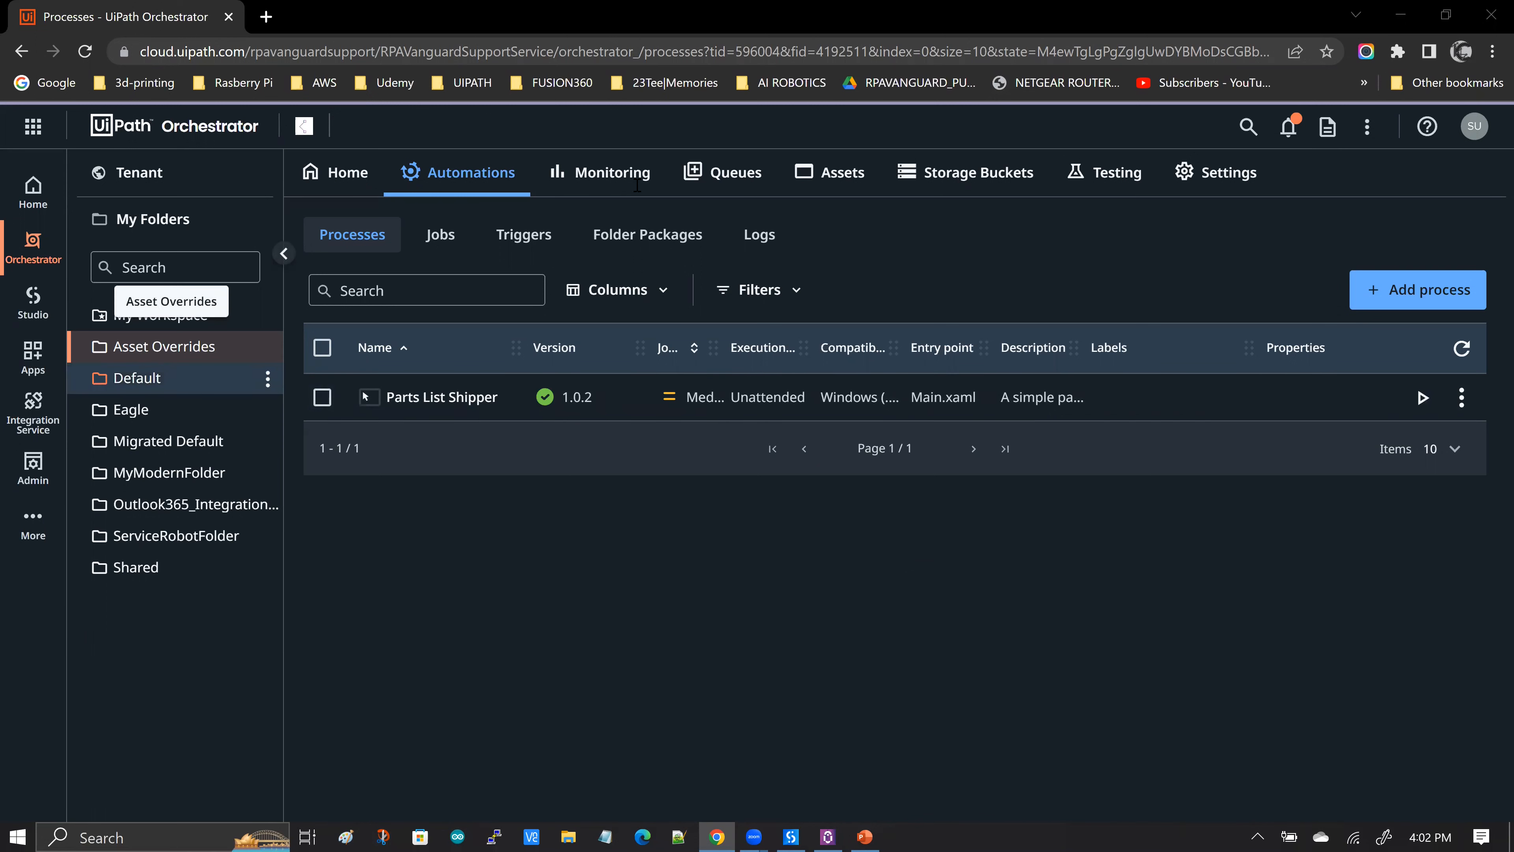
Step: Show the assets of the Asset Overrides folder and examine the value entry of PART NUM LENGTH
click(841, 179)
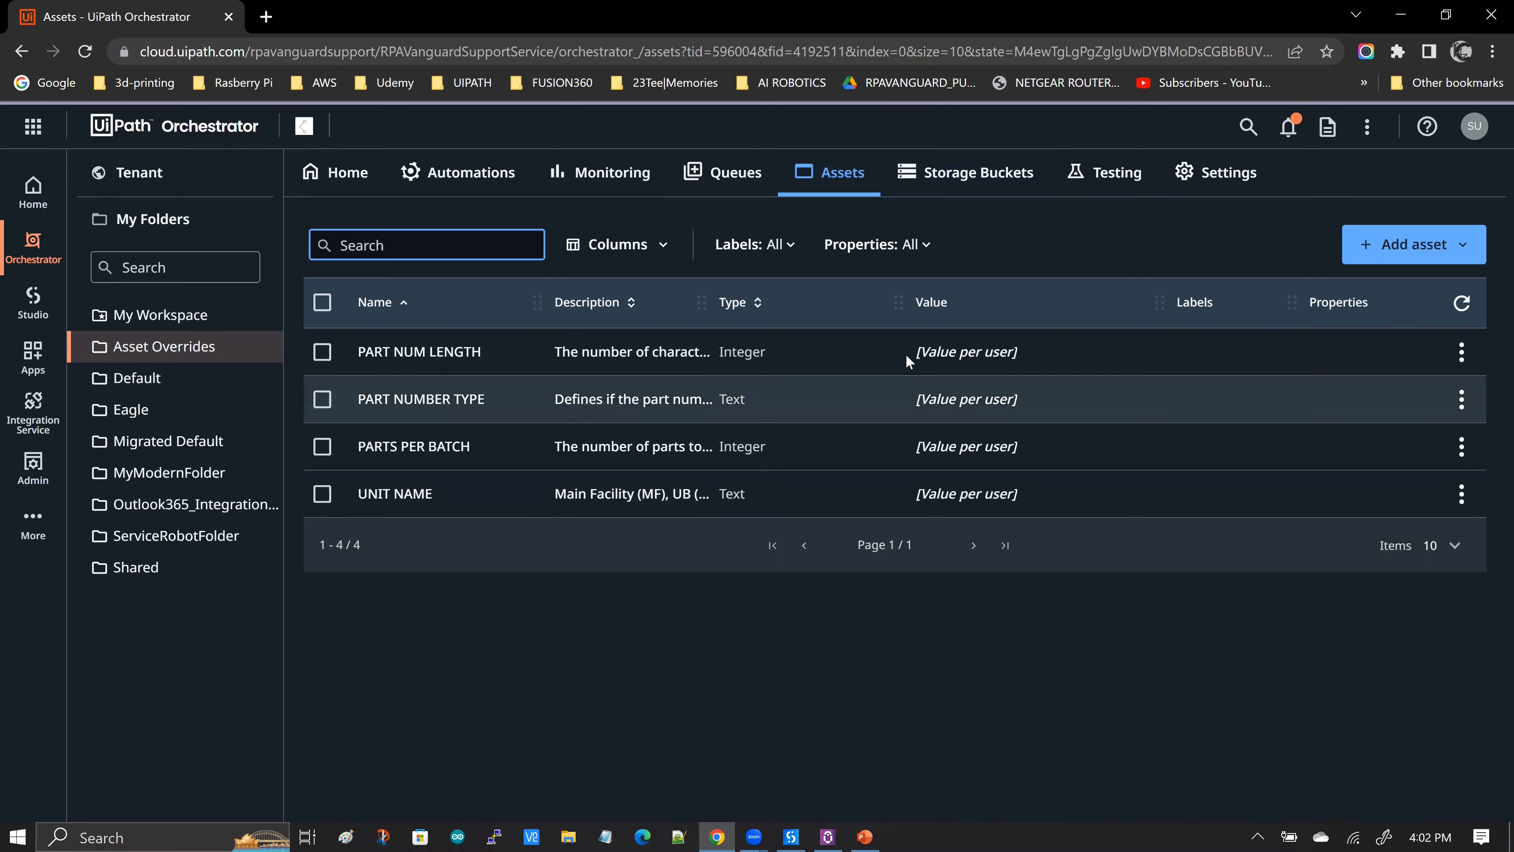
click(918, 352)
drag(919, 352, 1018, 352)
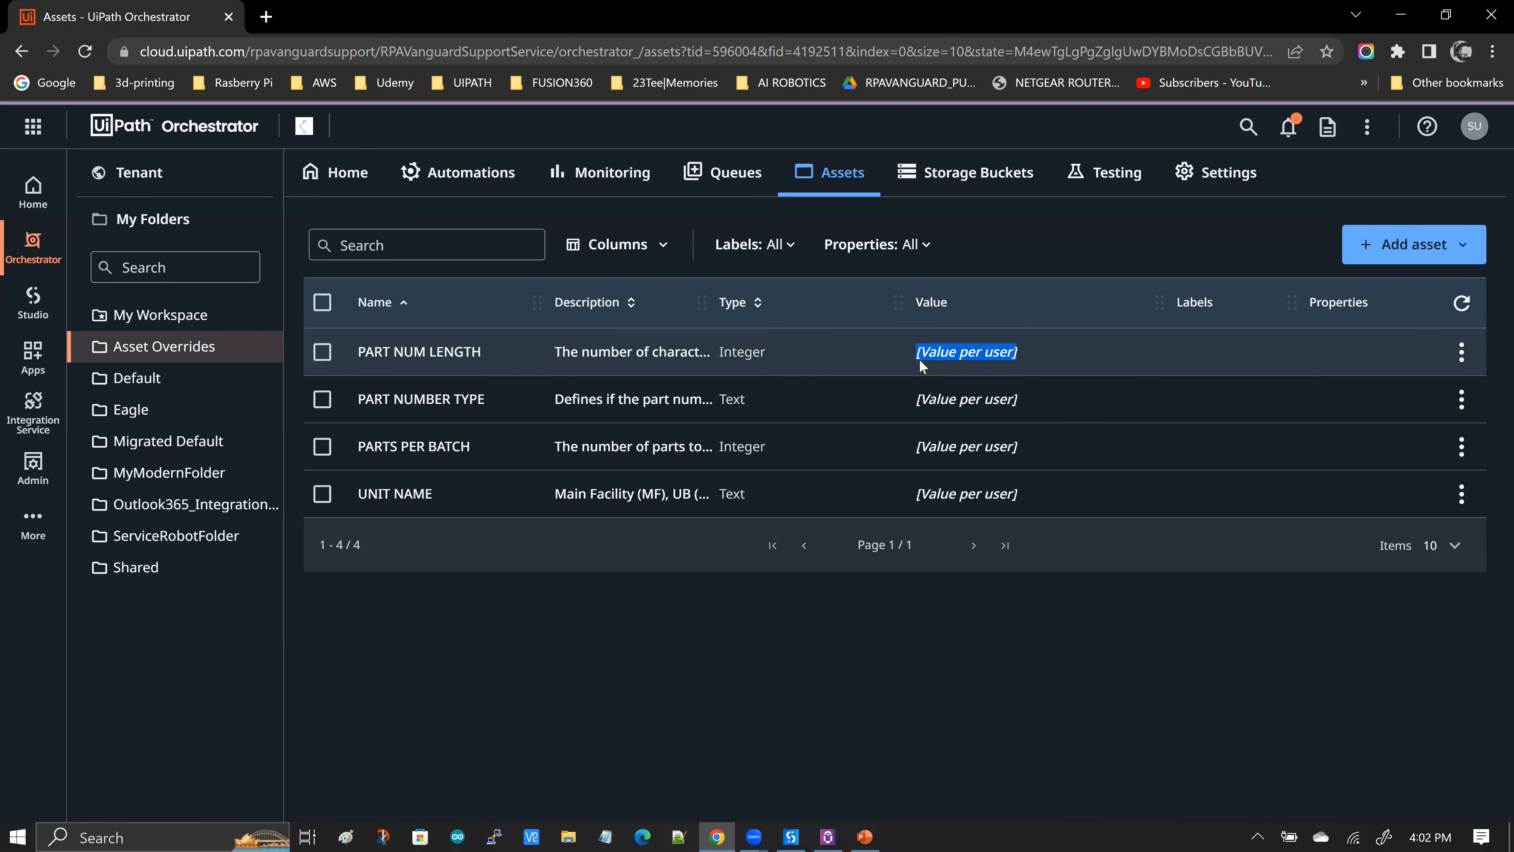
drag(920, 360, 1069, 351)
click(1070, 350)
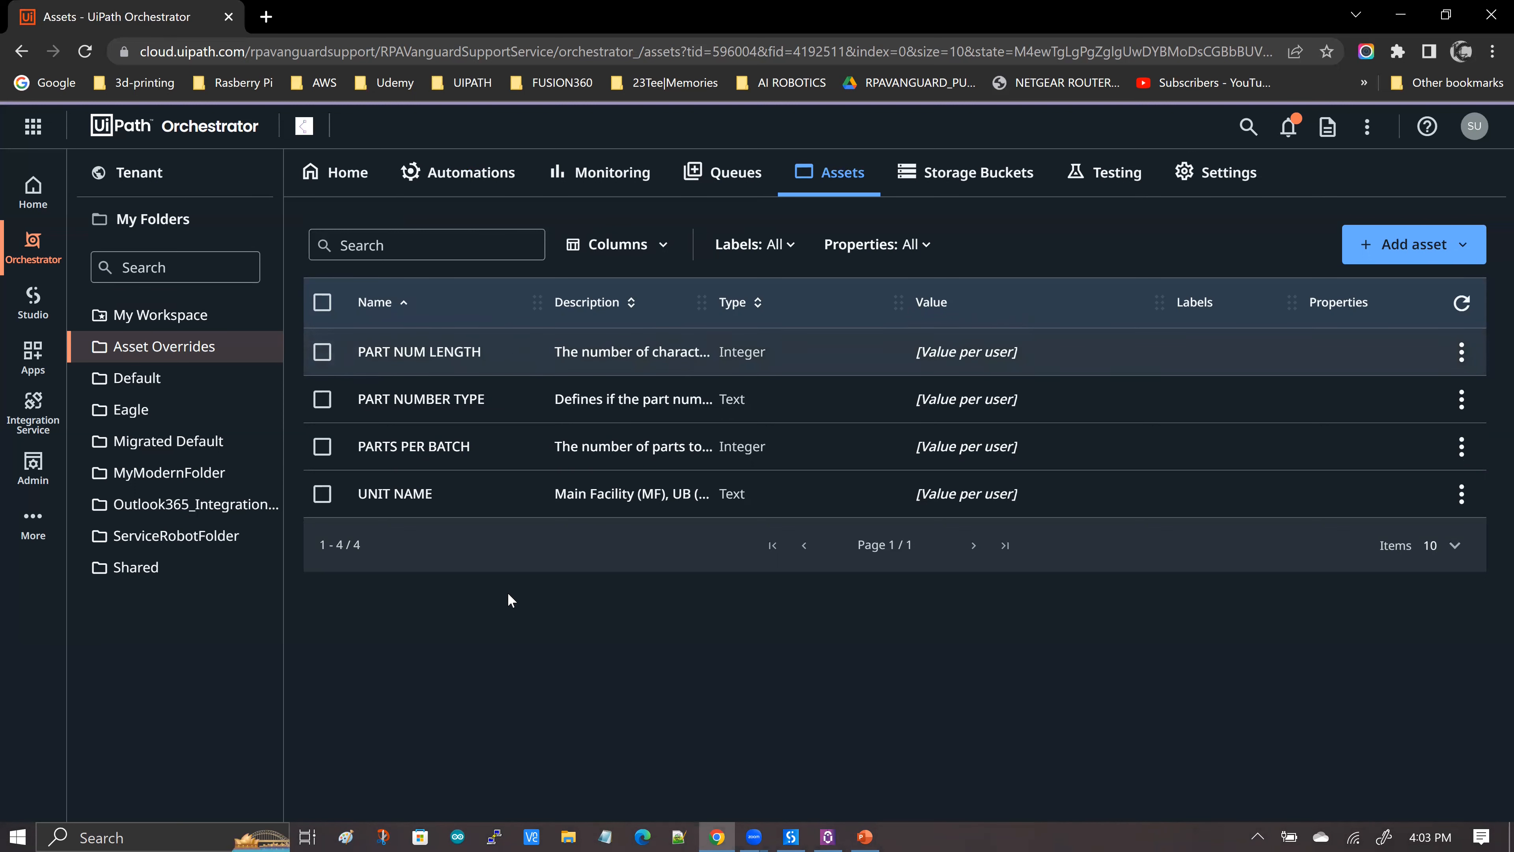
Step: Return to MyModernFolder's assets and examine the global asset's value for comparison
click(174, 479)
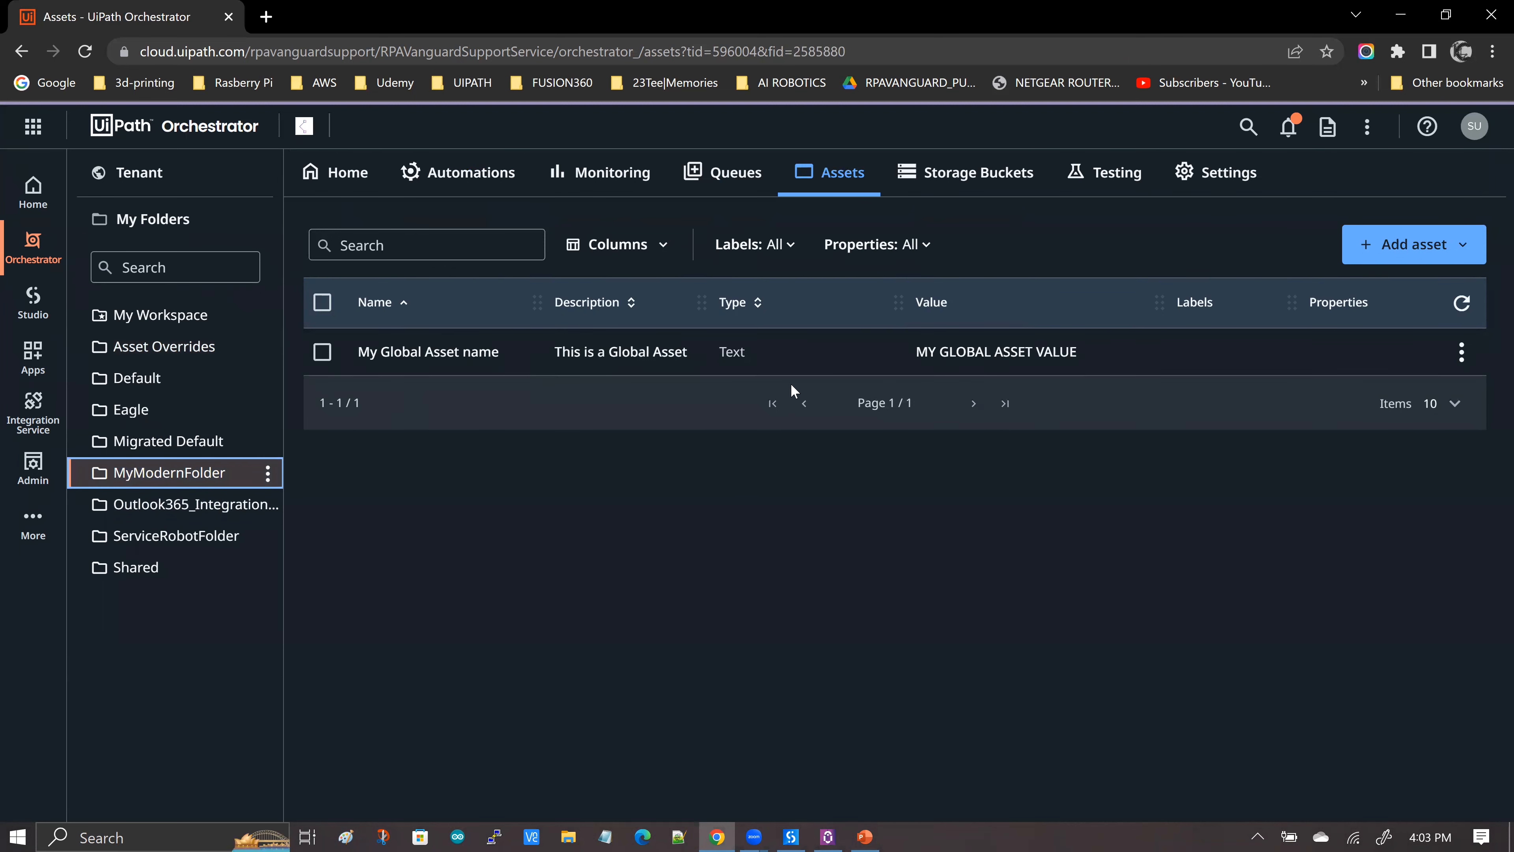
drag(921, 357, 1084, 352)
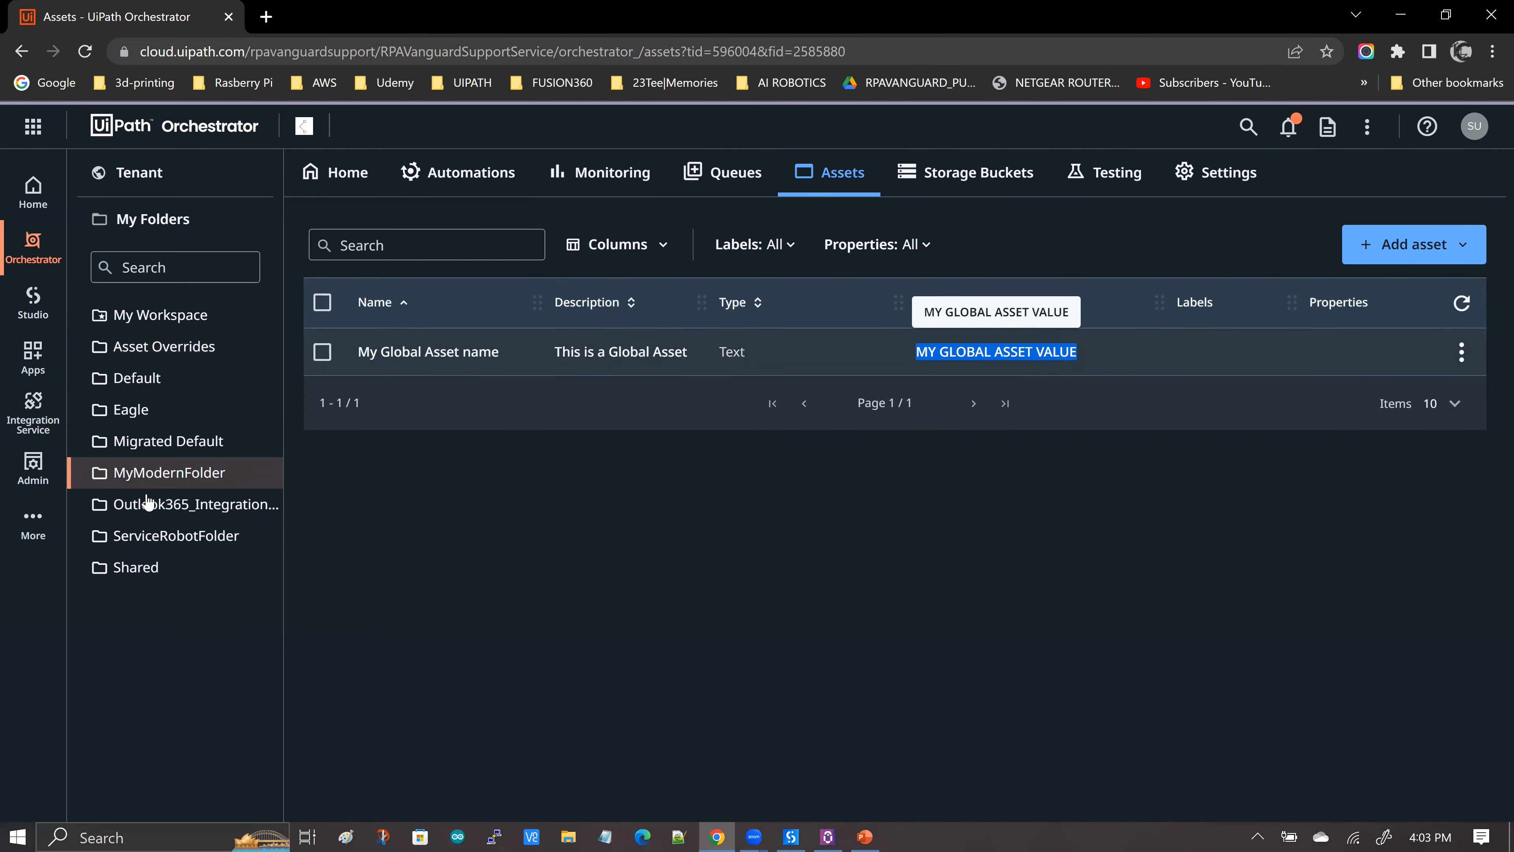
Step: Start a new text asset in the Asset Overrides folder and name it MY OVERRIDDEN ASSET
click(149, 352)
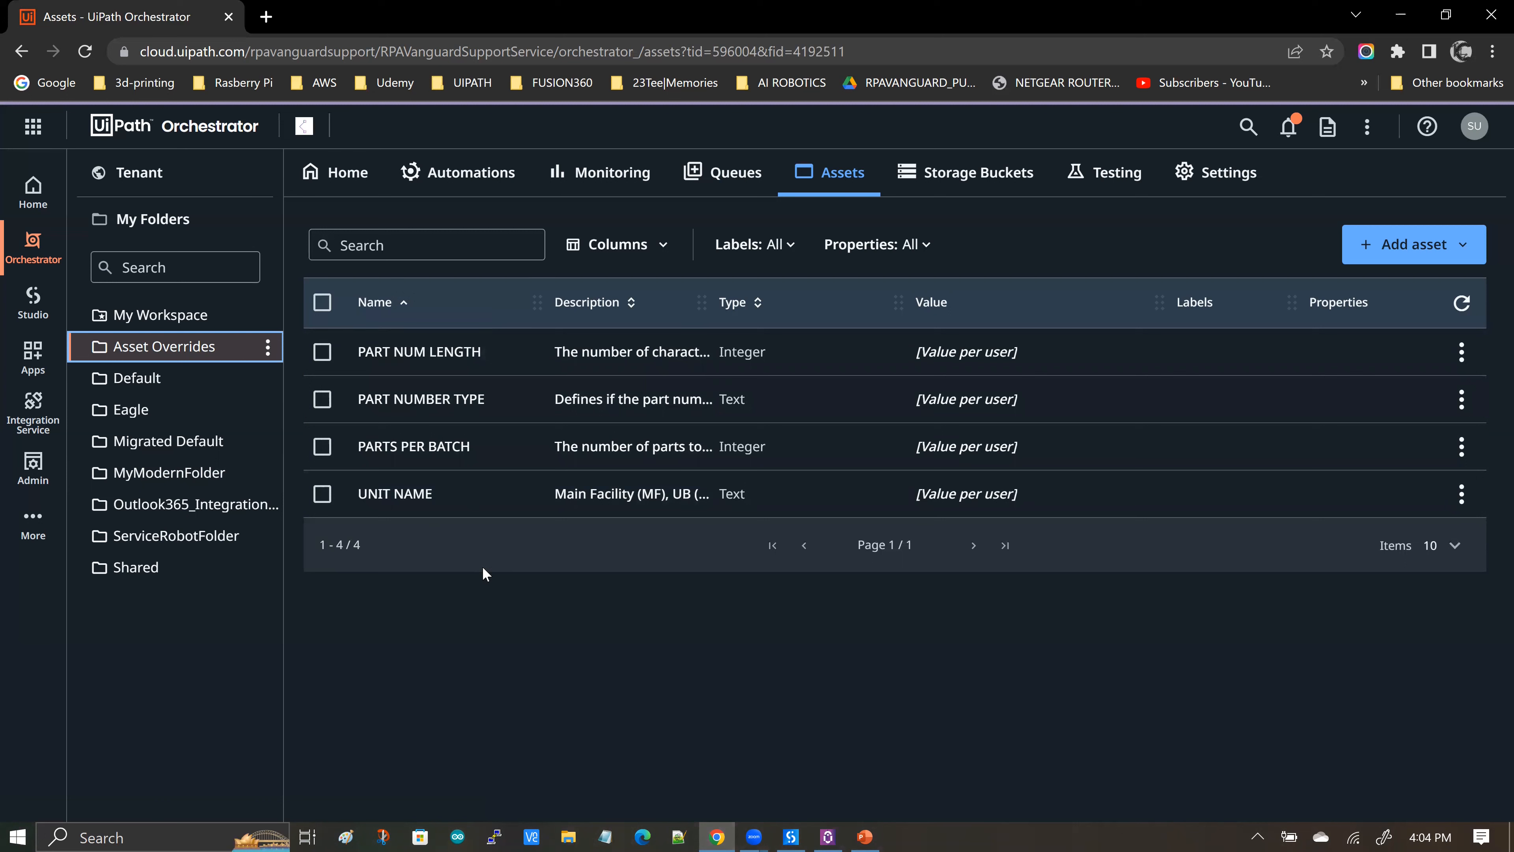
click(1438, 252)
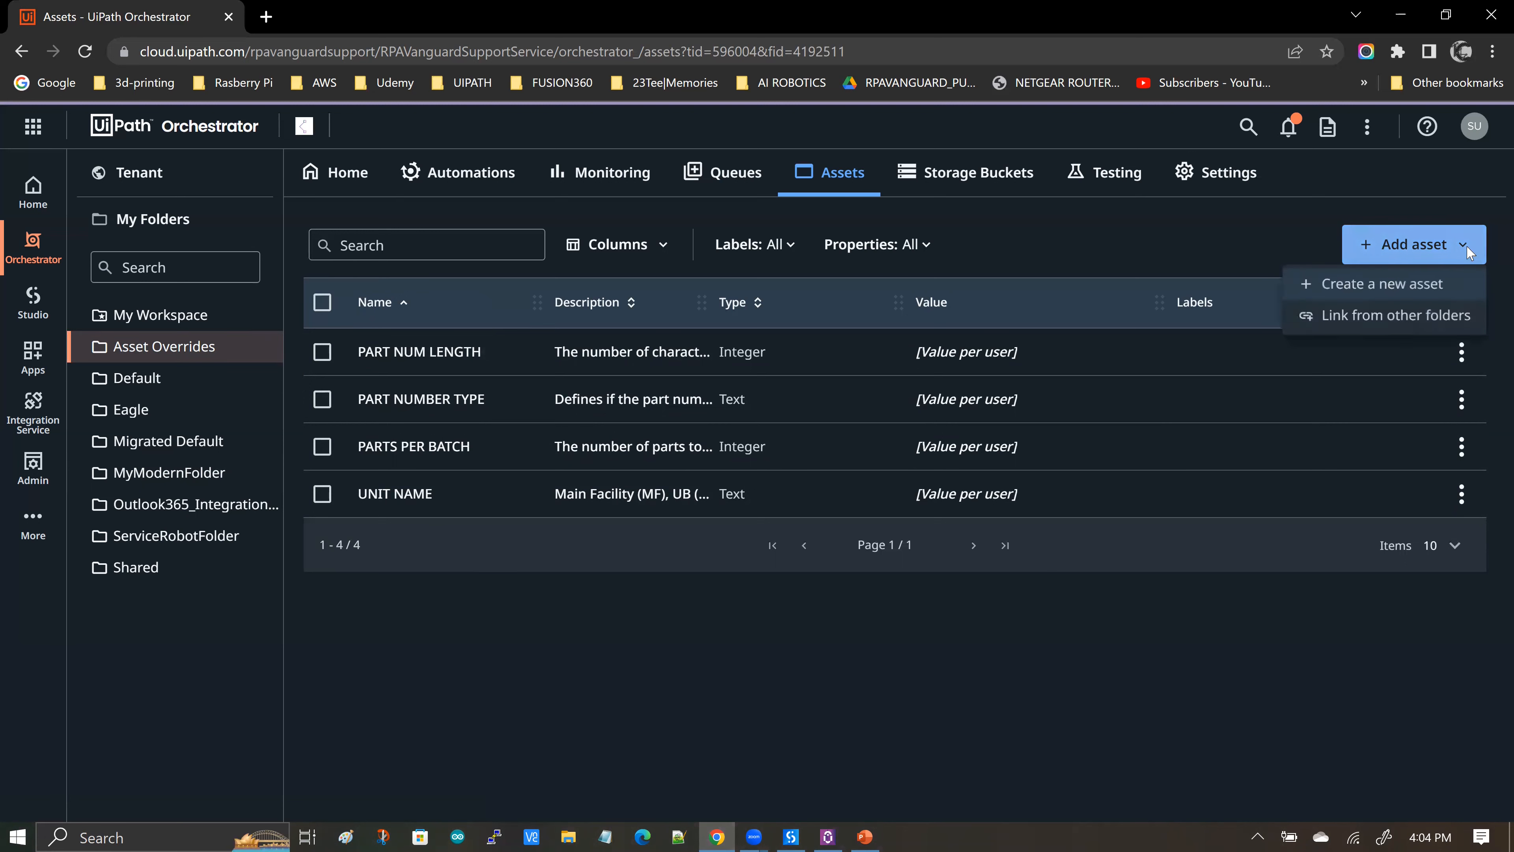
click(1342, 286)
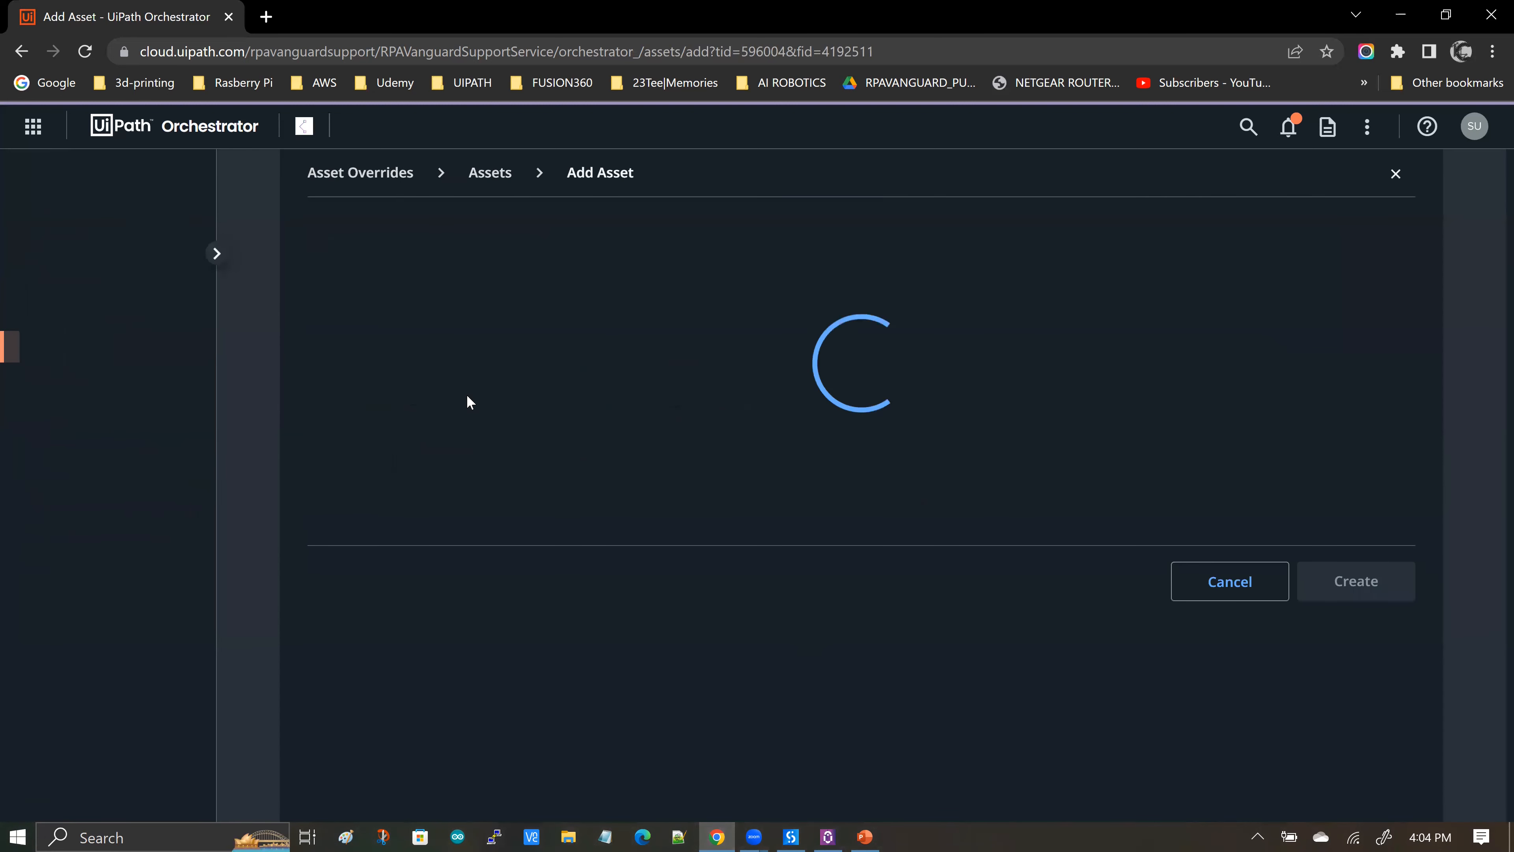
text(MY)
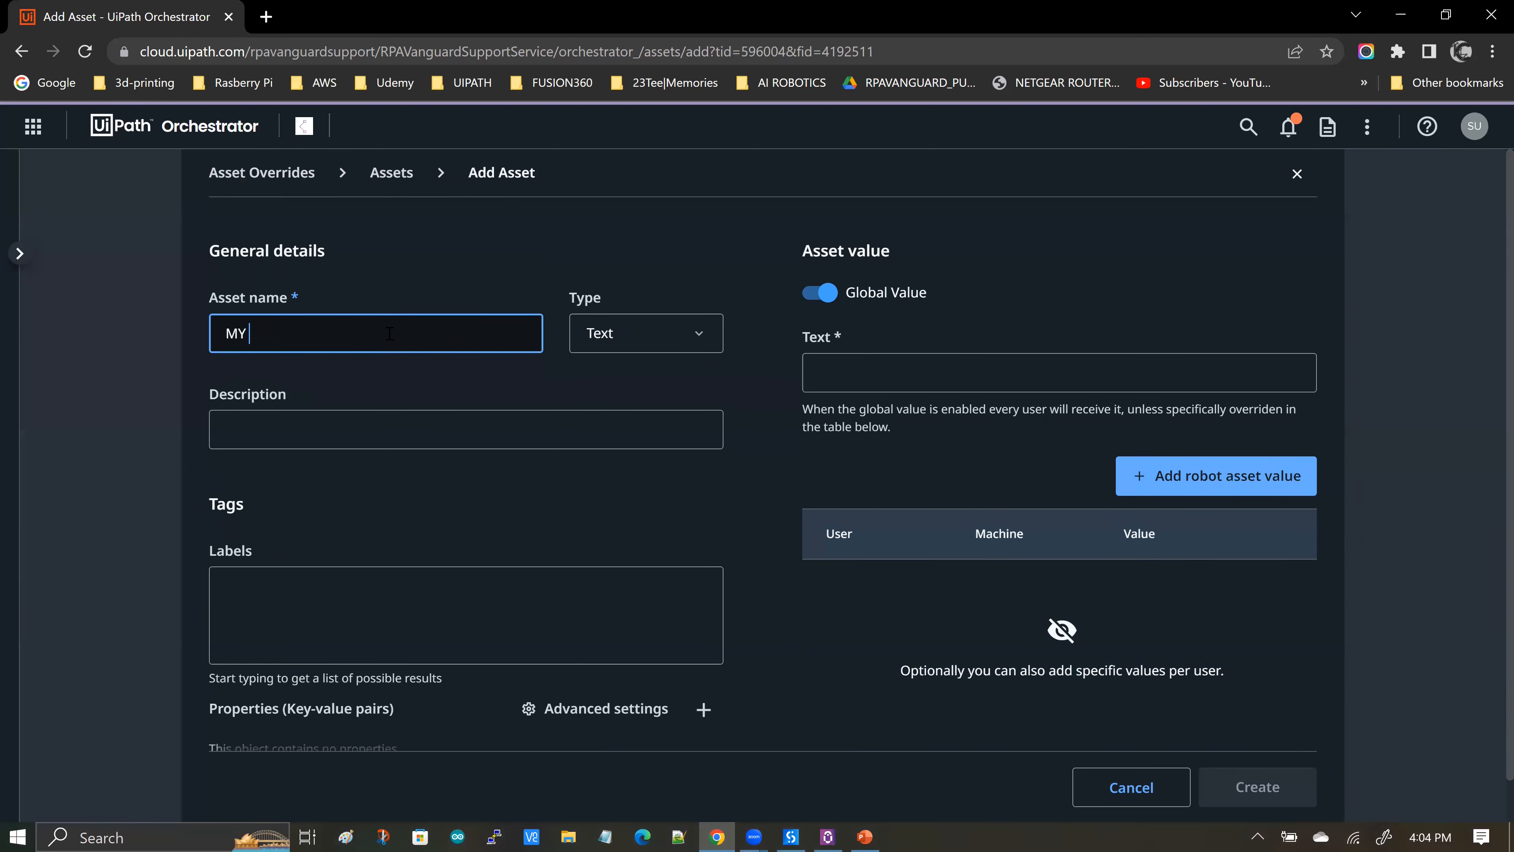
text( OVERRIDDEN ASSET)
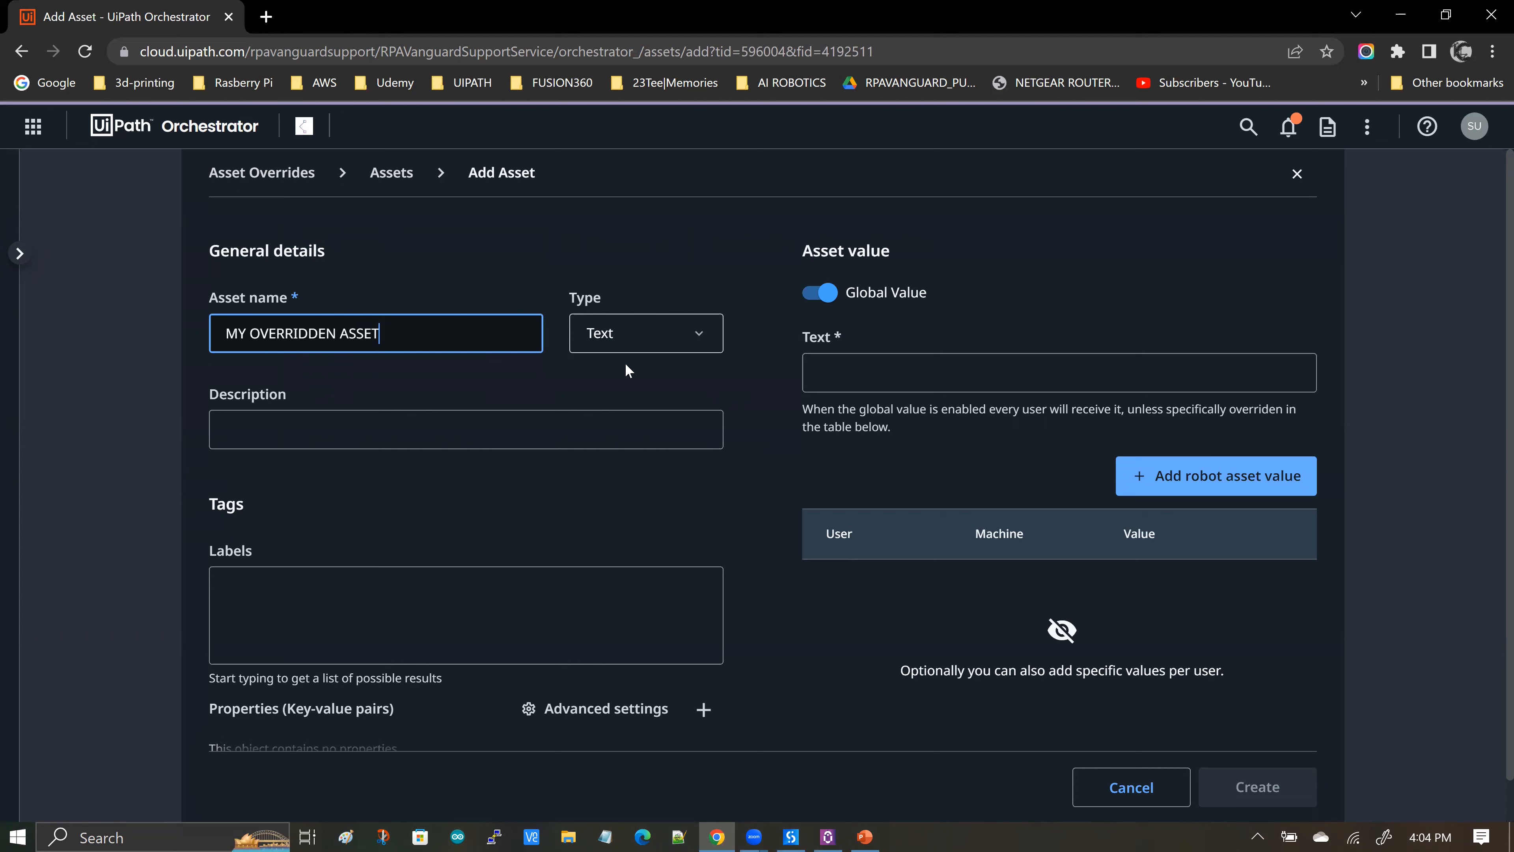
Step: Describe the asset as "This asset value will change based on the named user Robot running the automation"
click(360, 431)
text(This)
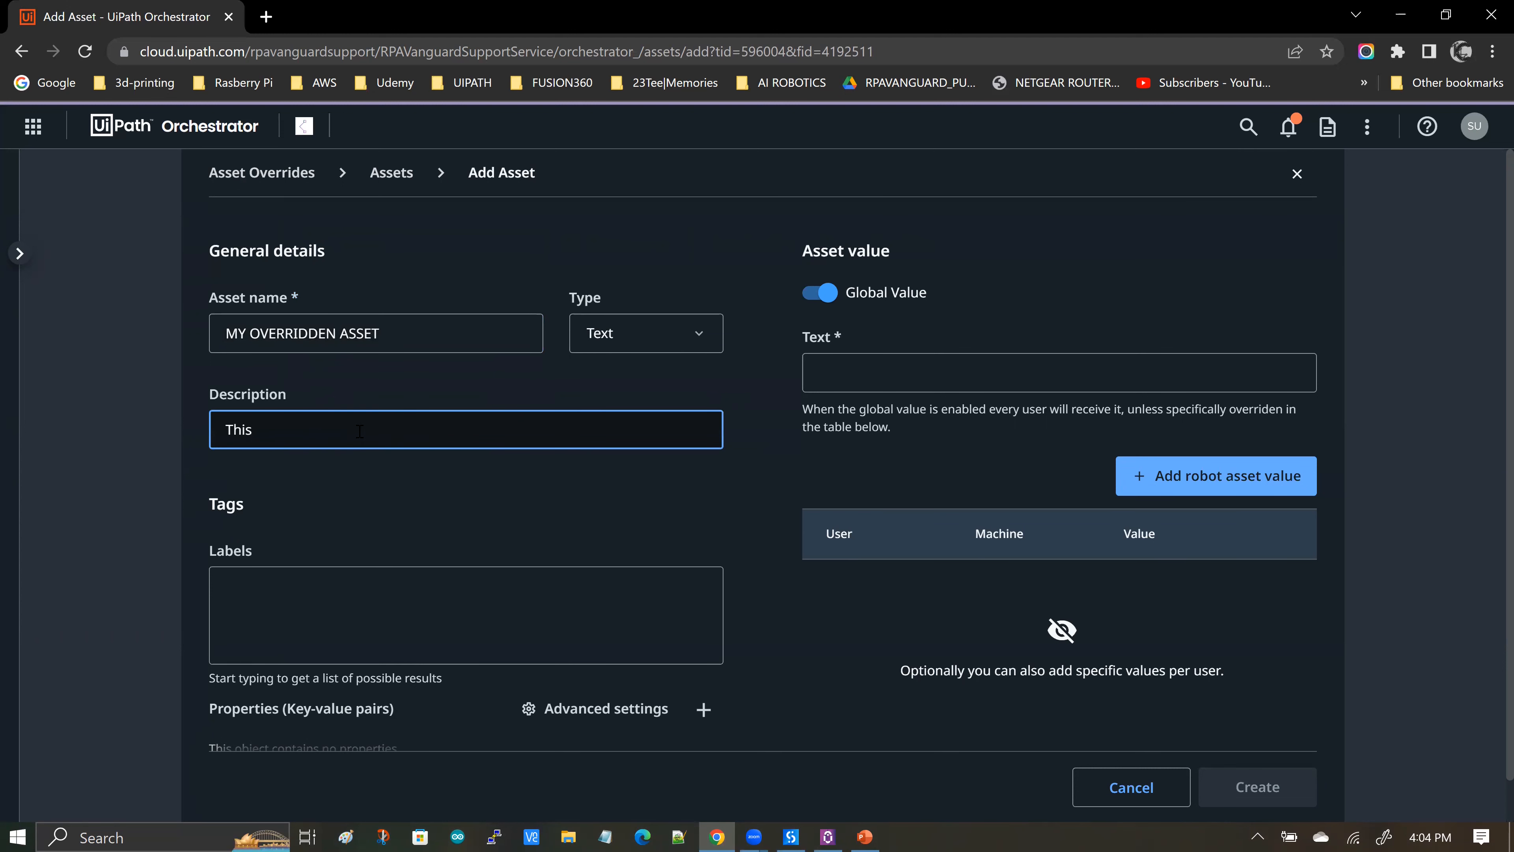
text( asset value will change based on t)
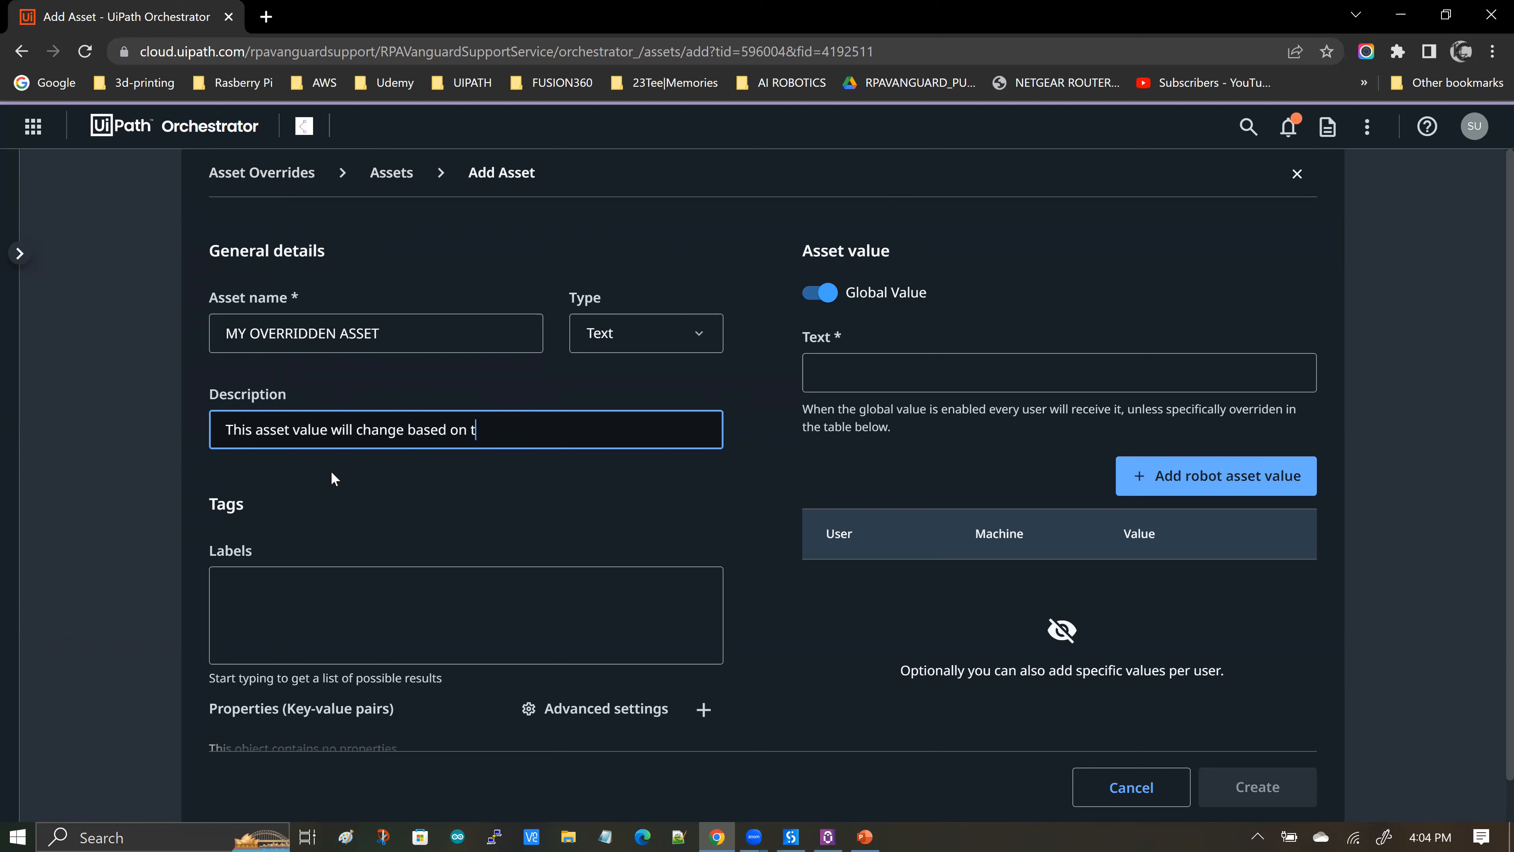
text(he named user Robot running the automation)
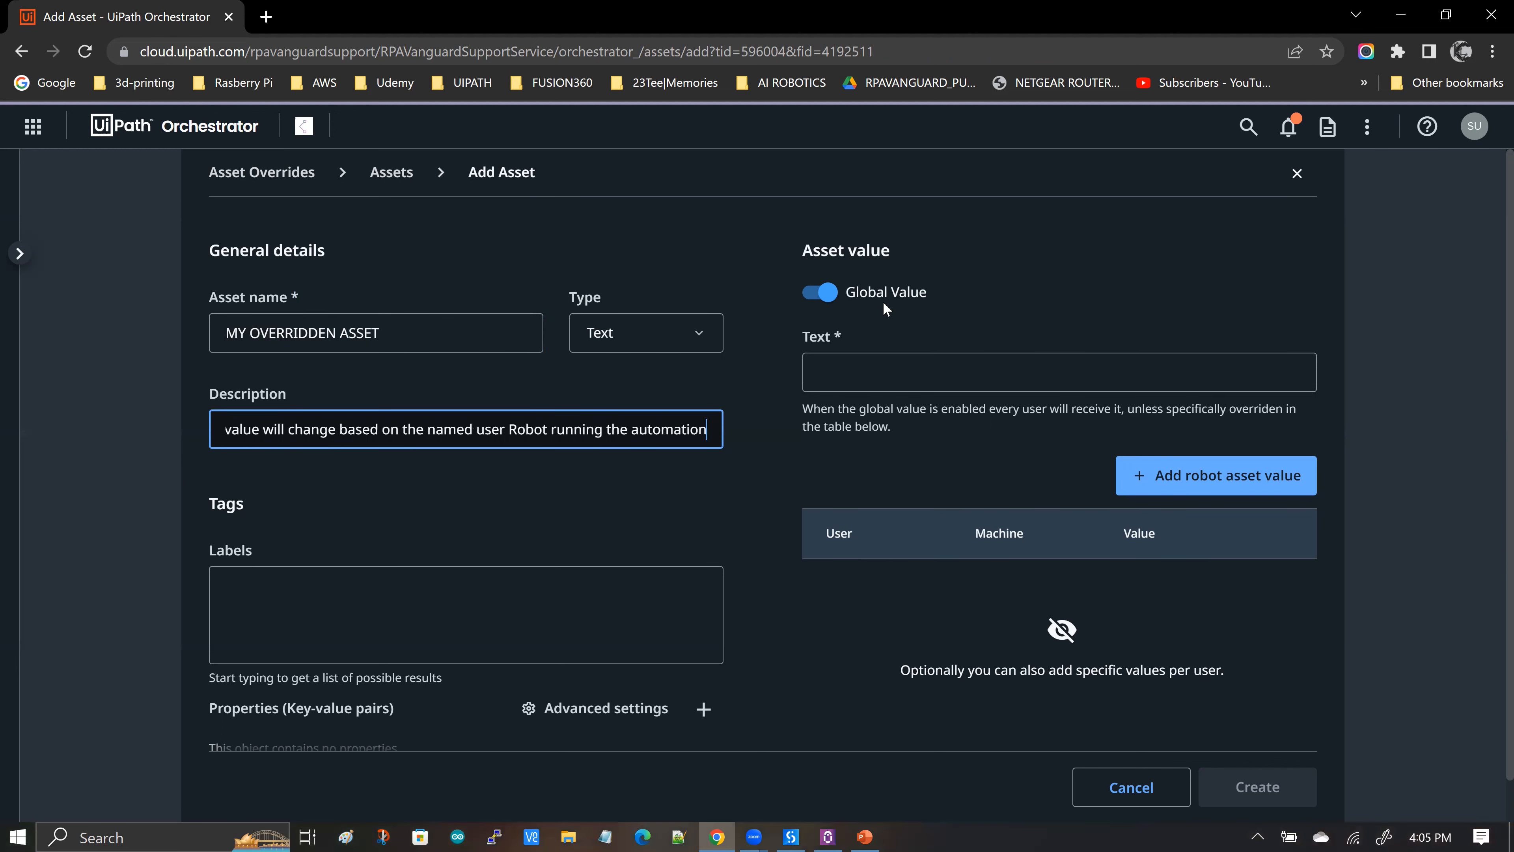
Step: Enter "My Asset value" as the asset's text value and turn off the Global Value option
scroll(882, 301, down, 1)
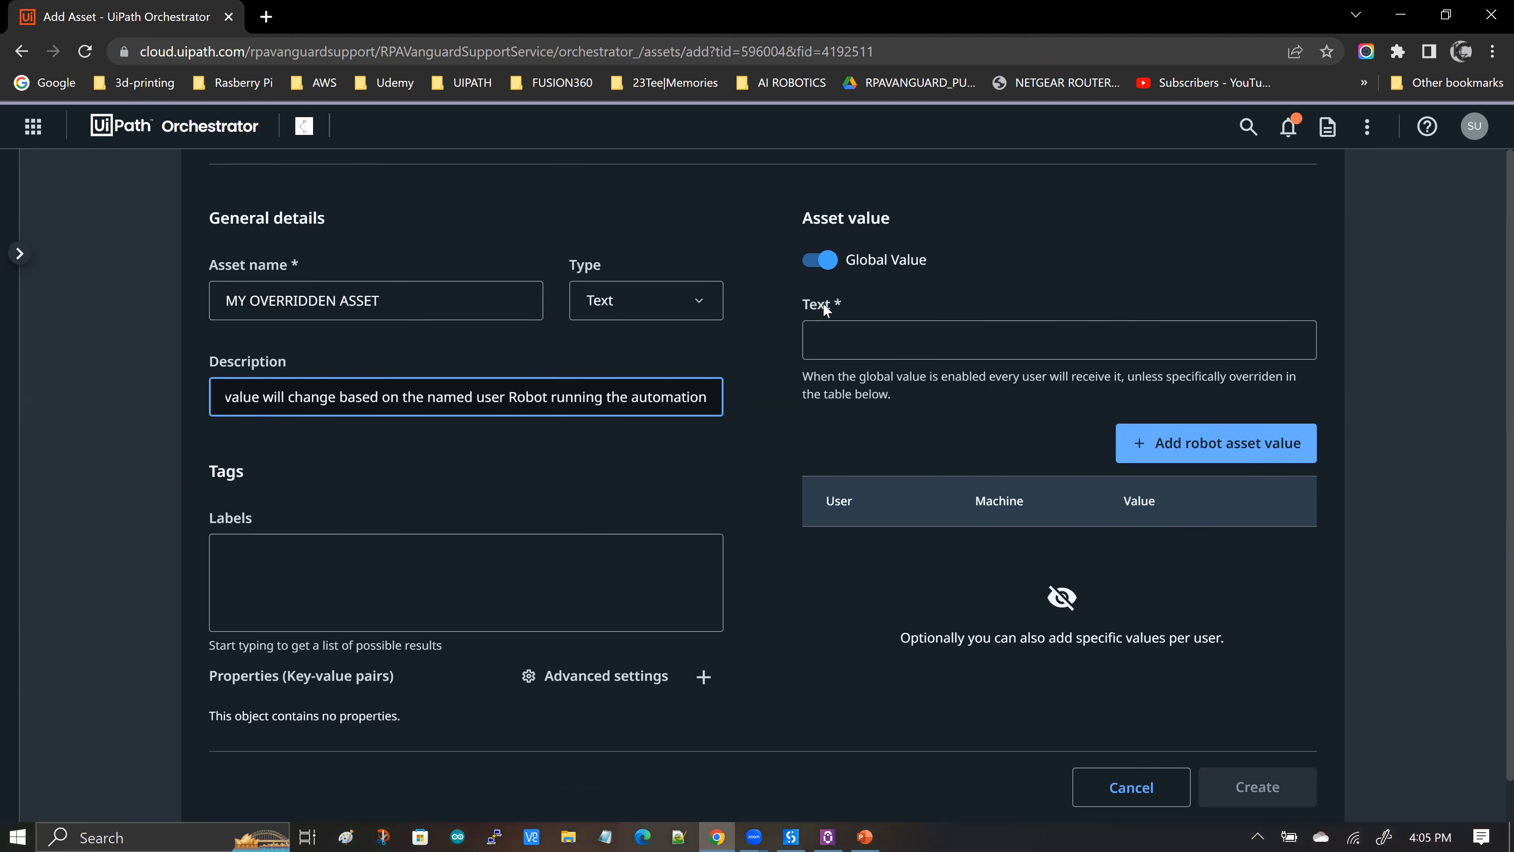
click(829, 344)
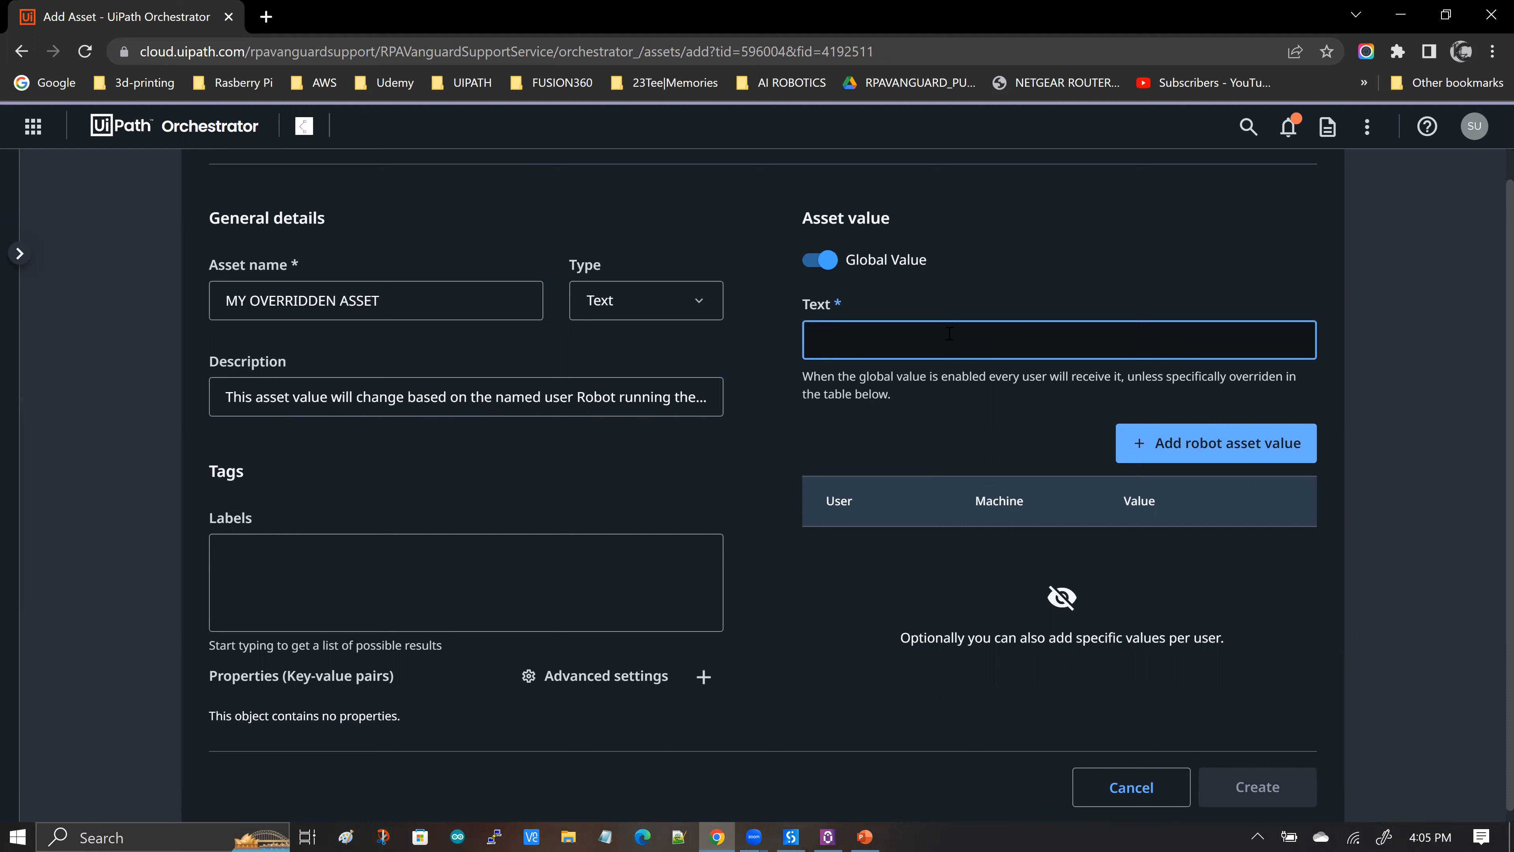
text(My Asset value)
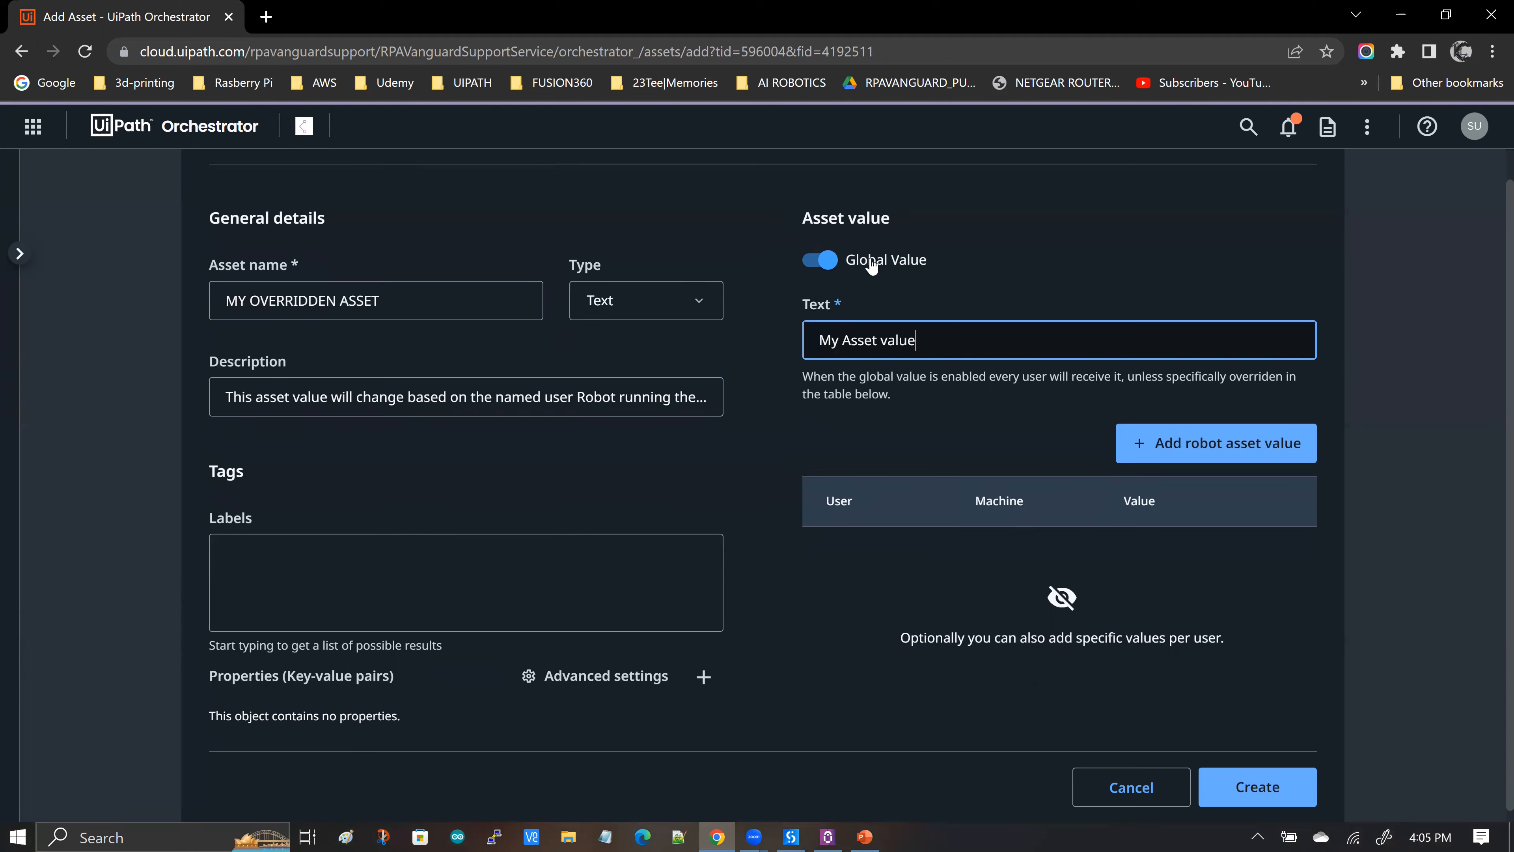
click(809, 266)
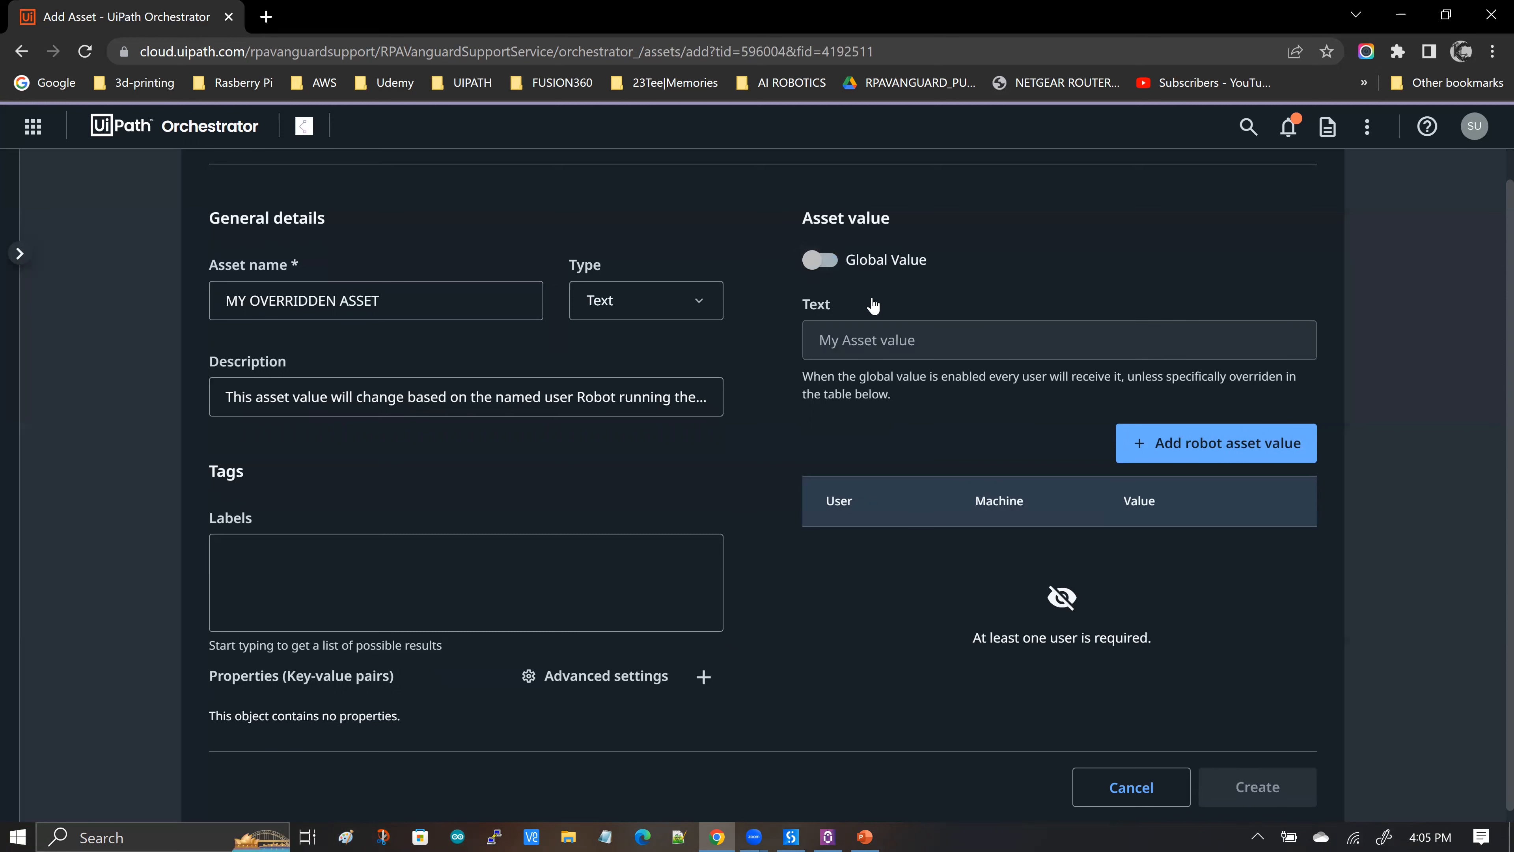
drag(778, 345, 911, 343)
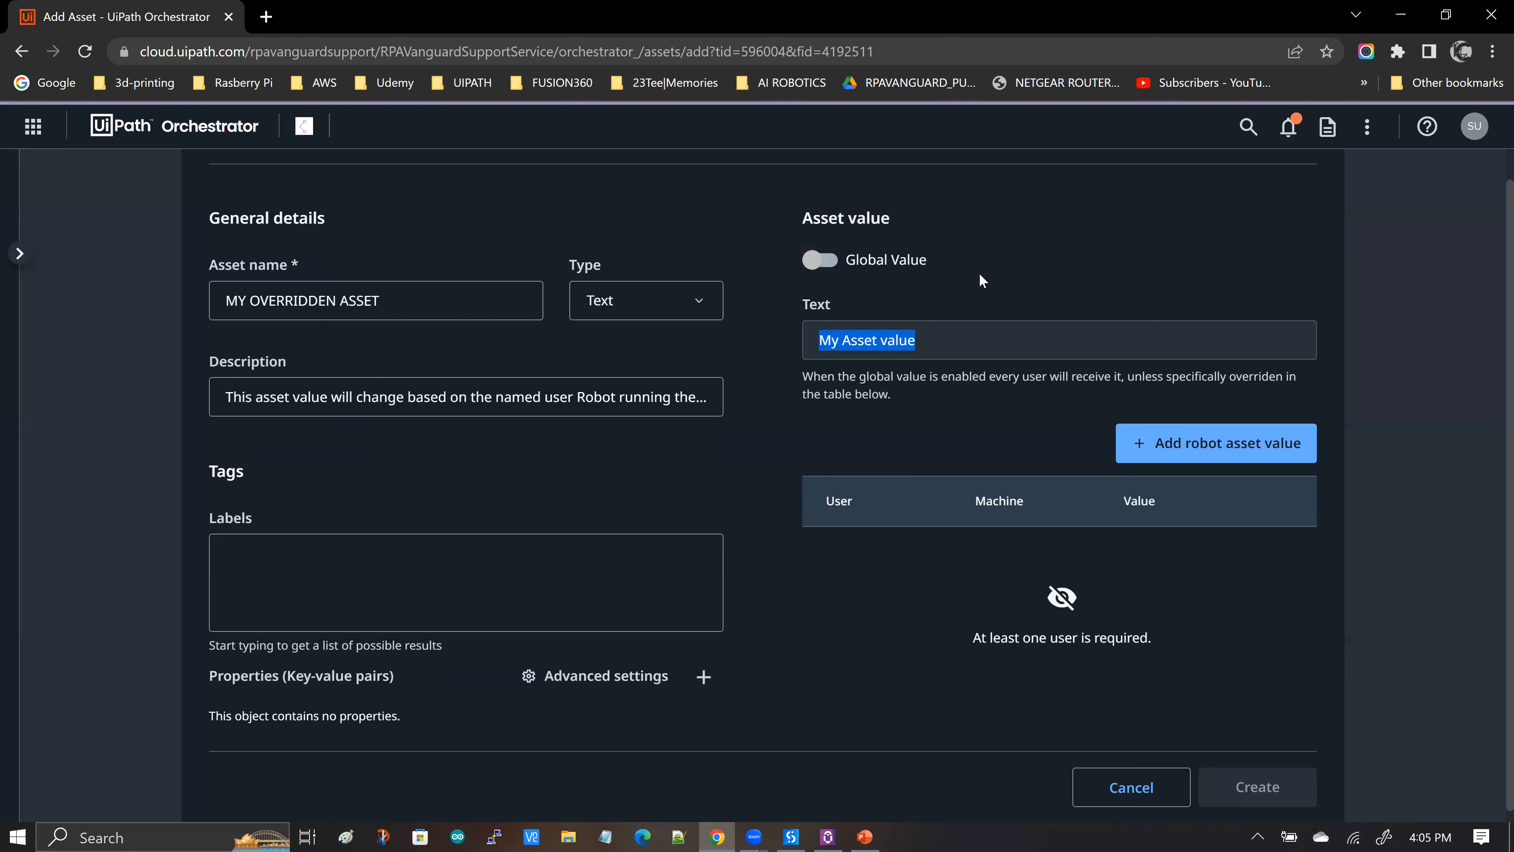
scroll(980, 275, down, 1)
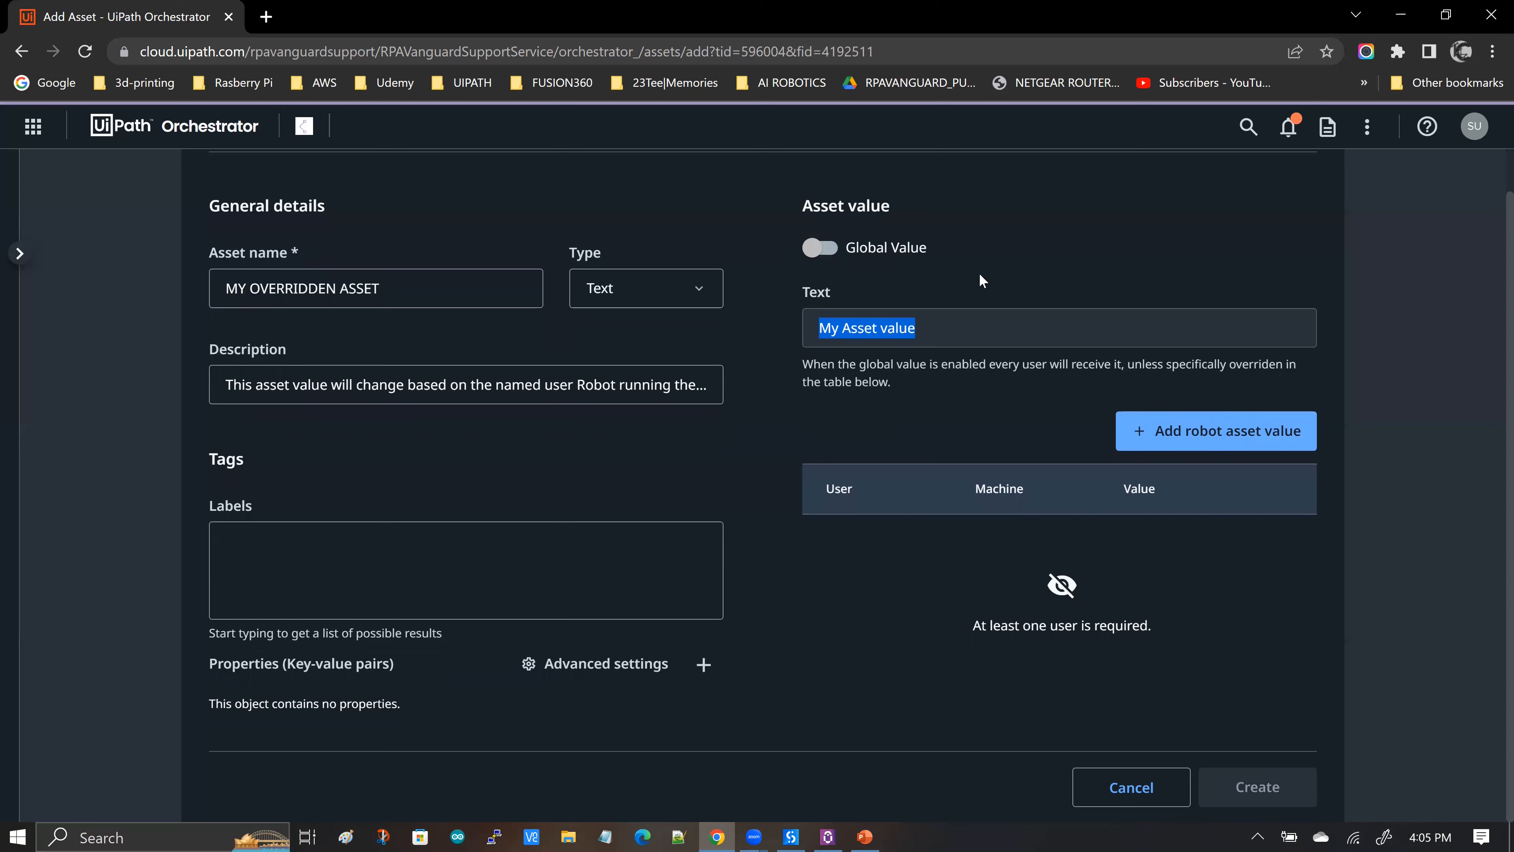
scroll(980, 272, up, 1)
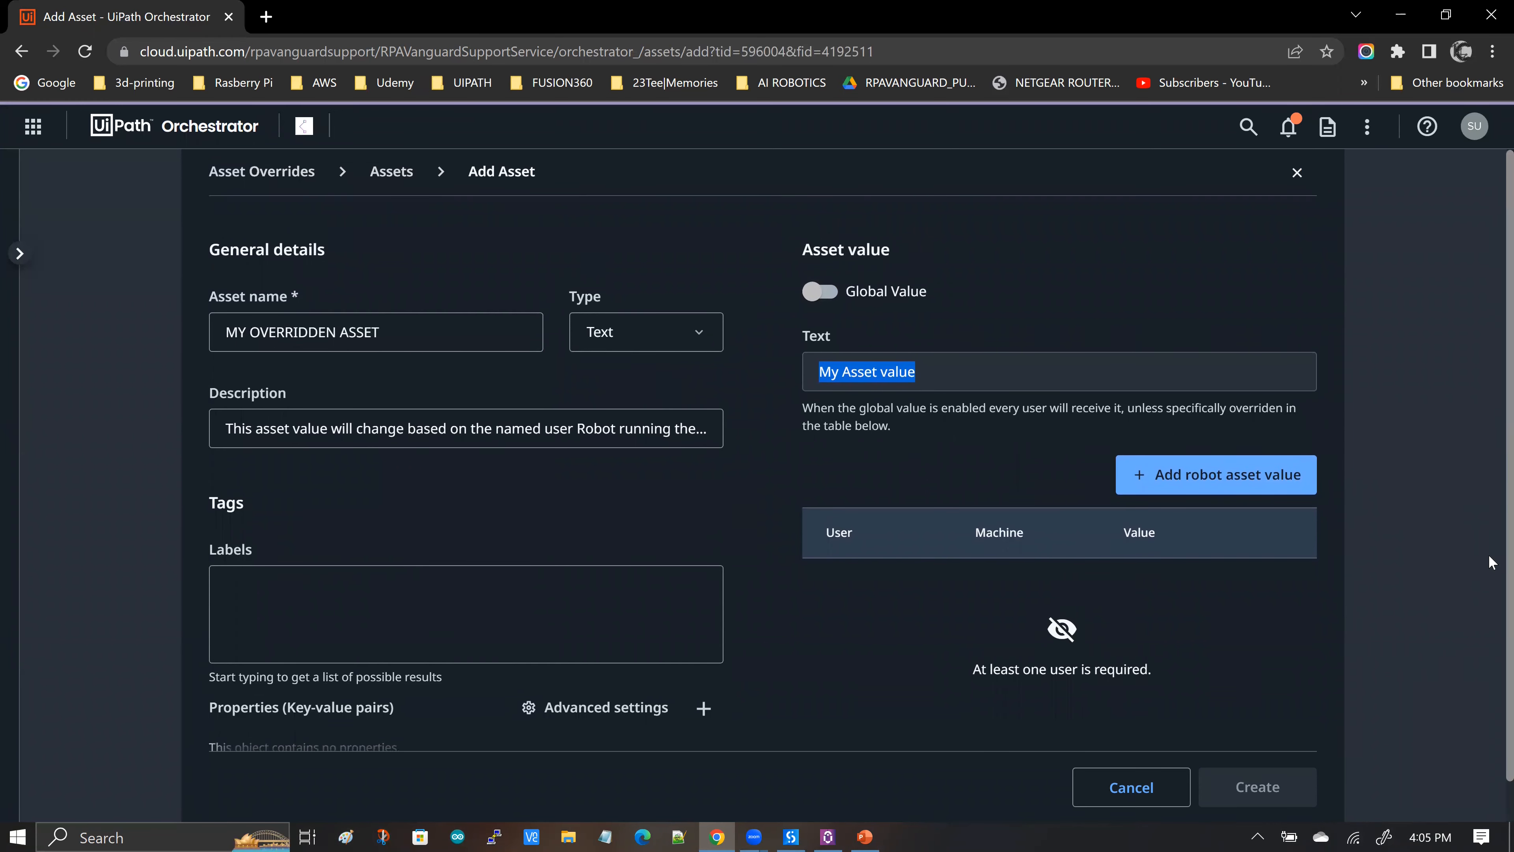
scroll(1217, 617, down, 1)
scroll(1228, 619, up, 1)
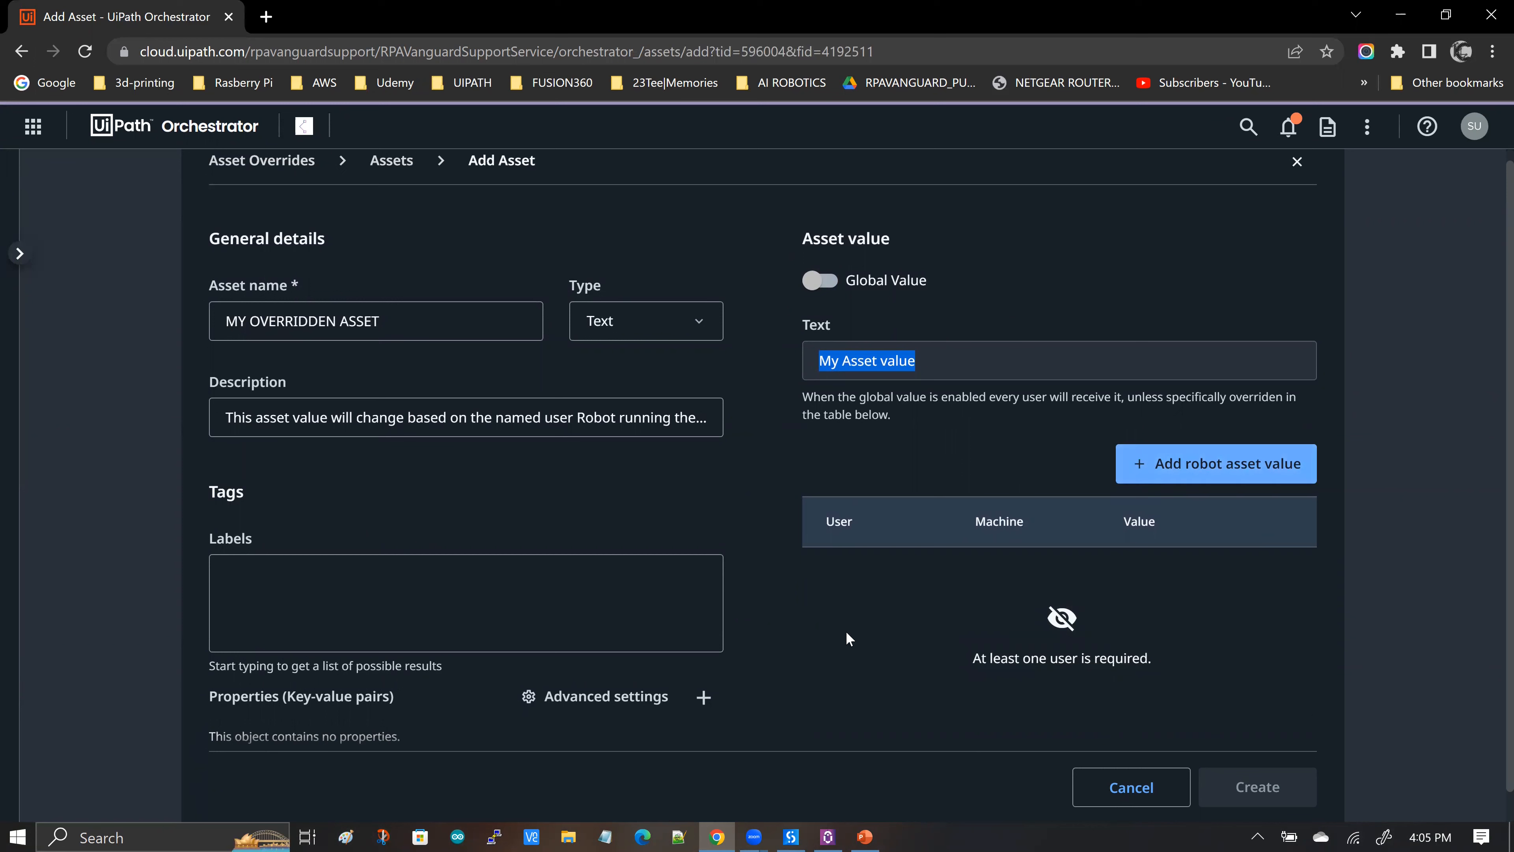
scroll(1055, 555, down, 1)
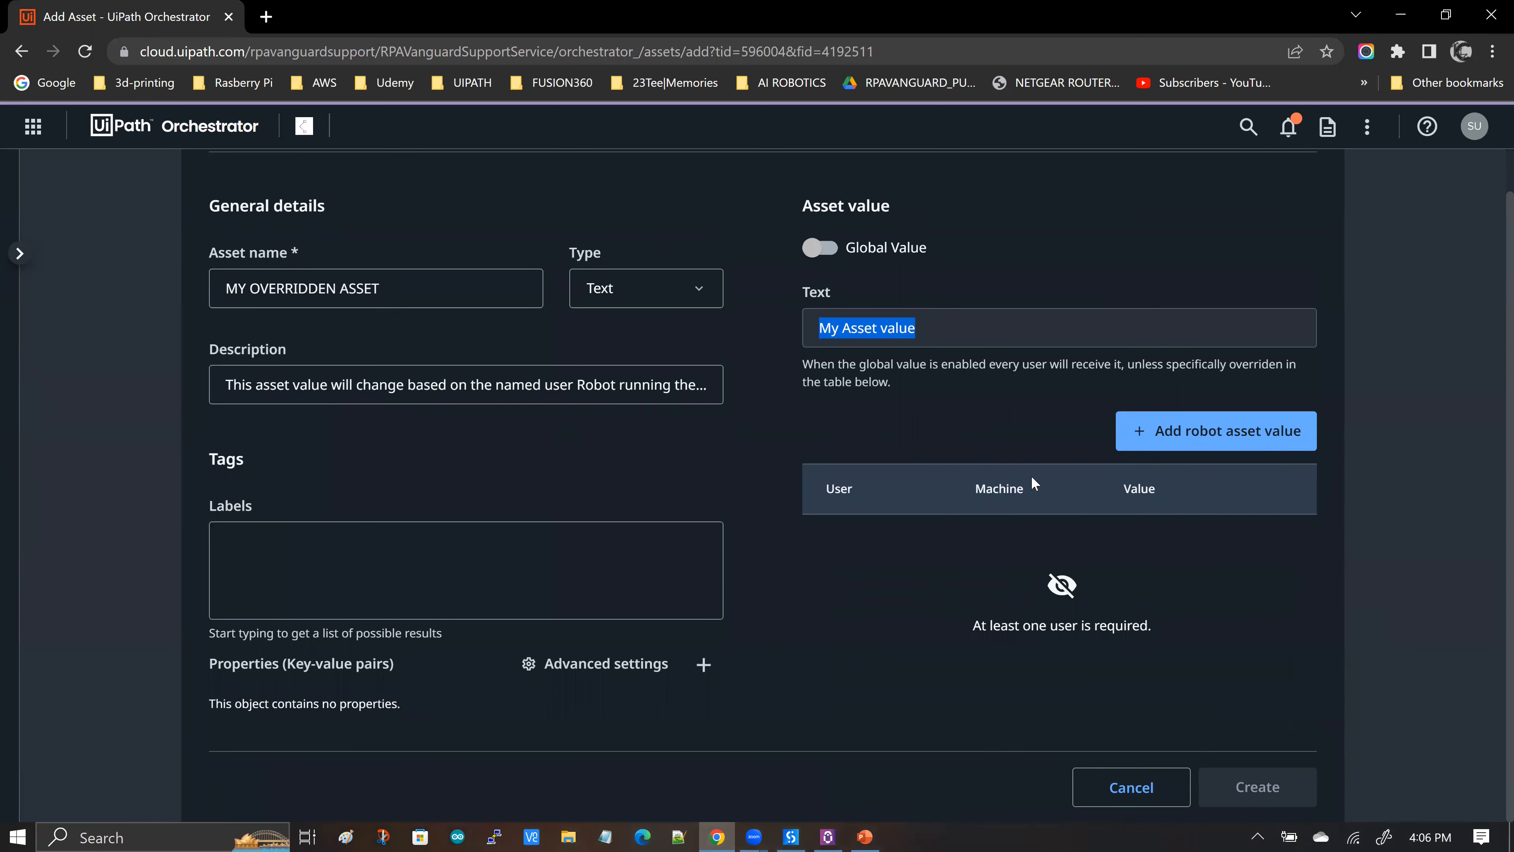
Step: Add a robot asset value for the support user account with the text SUPPORT USER ROBOT
click(1228, 437)
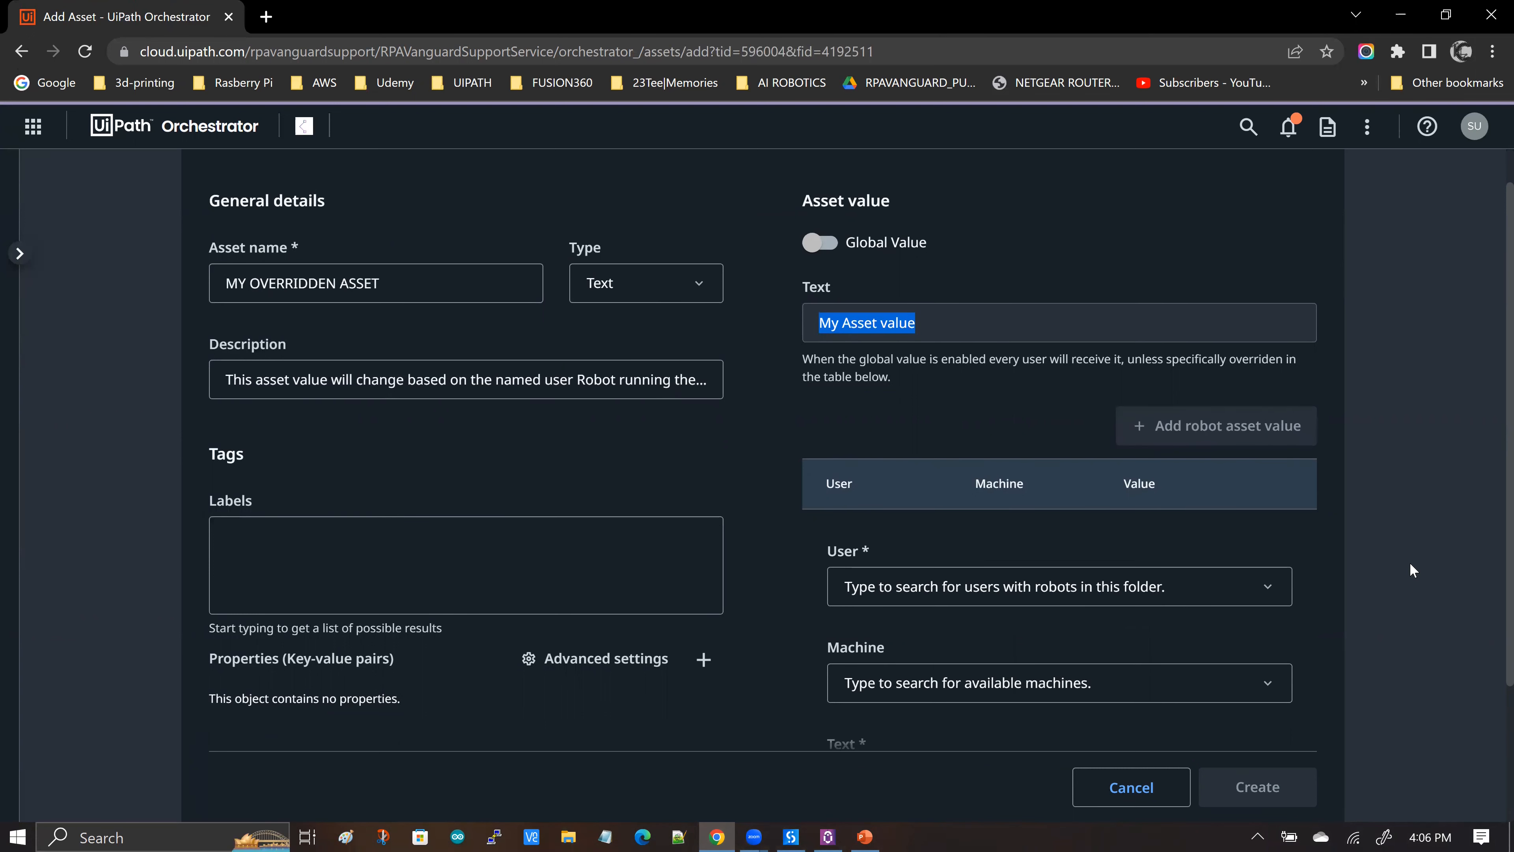
scroll(1410, 563, down, 3)
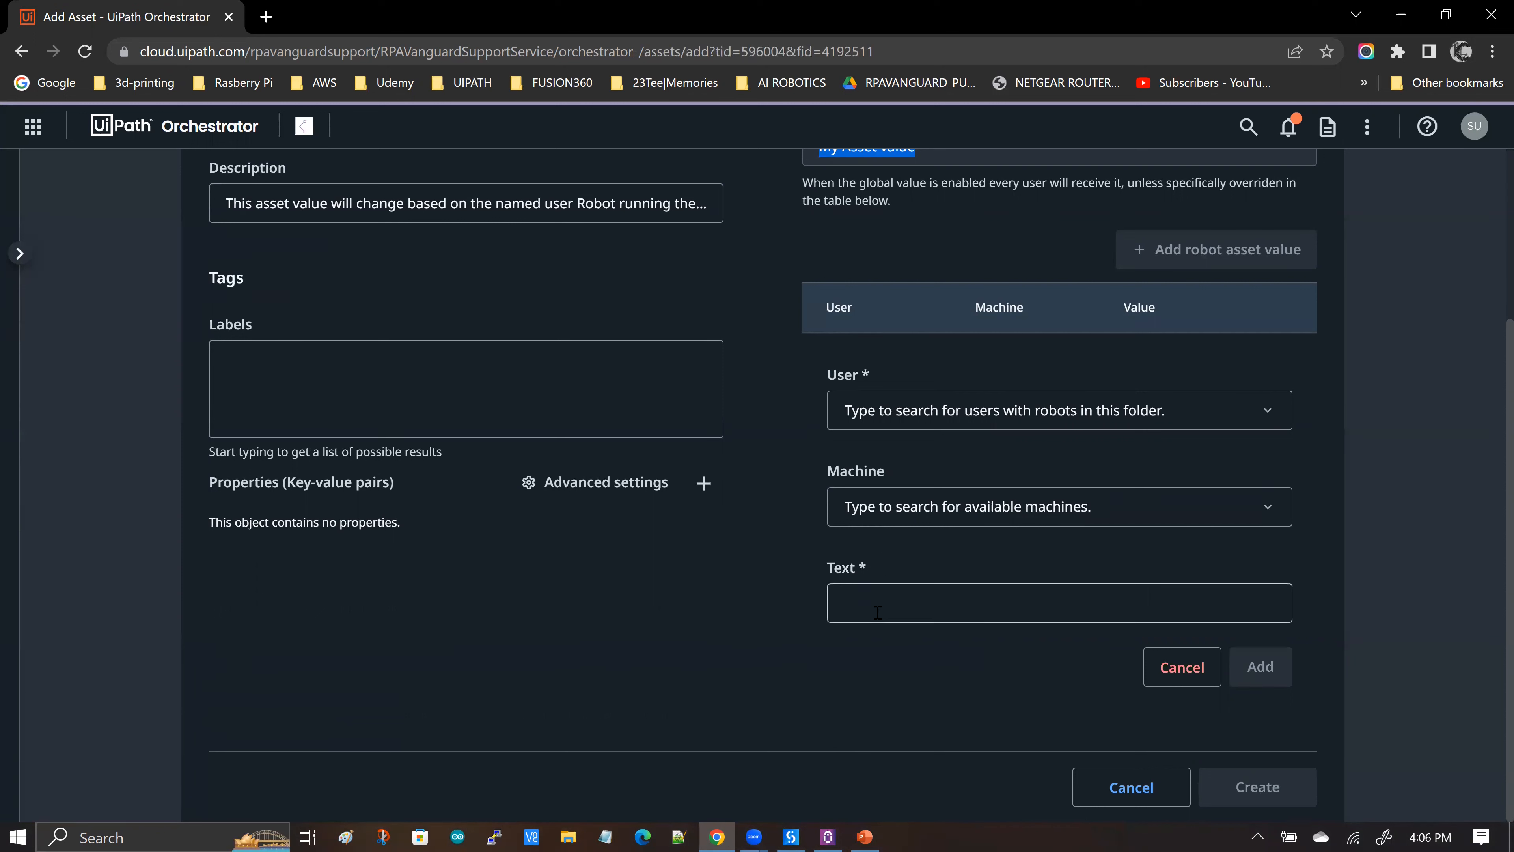
mouse_move(867, 375)
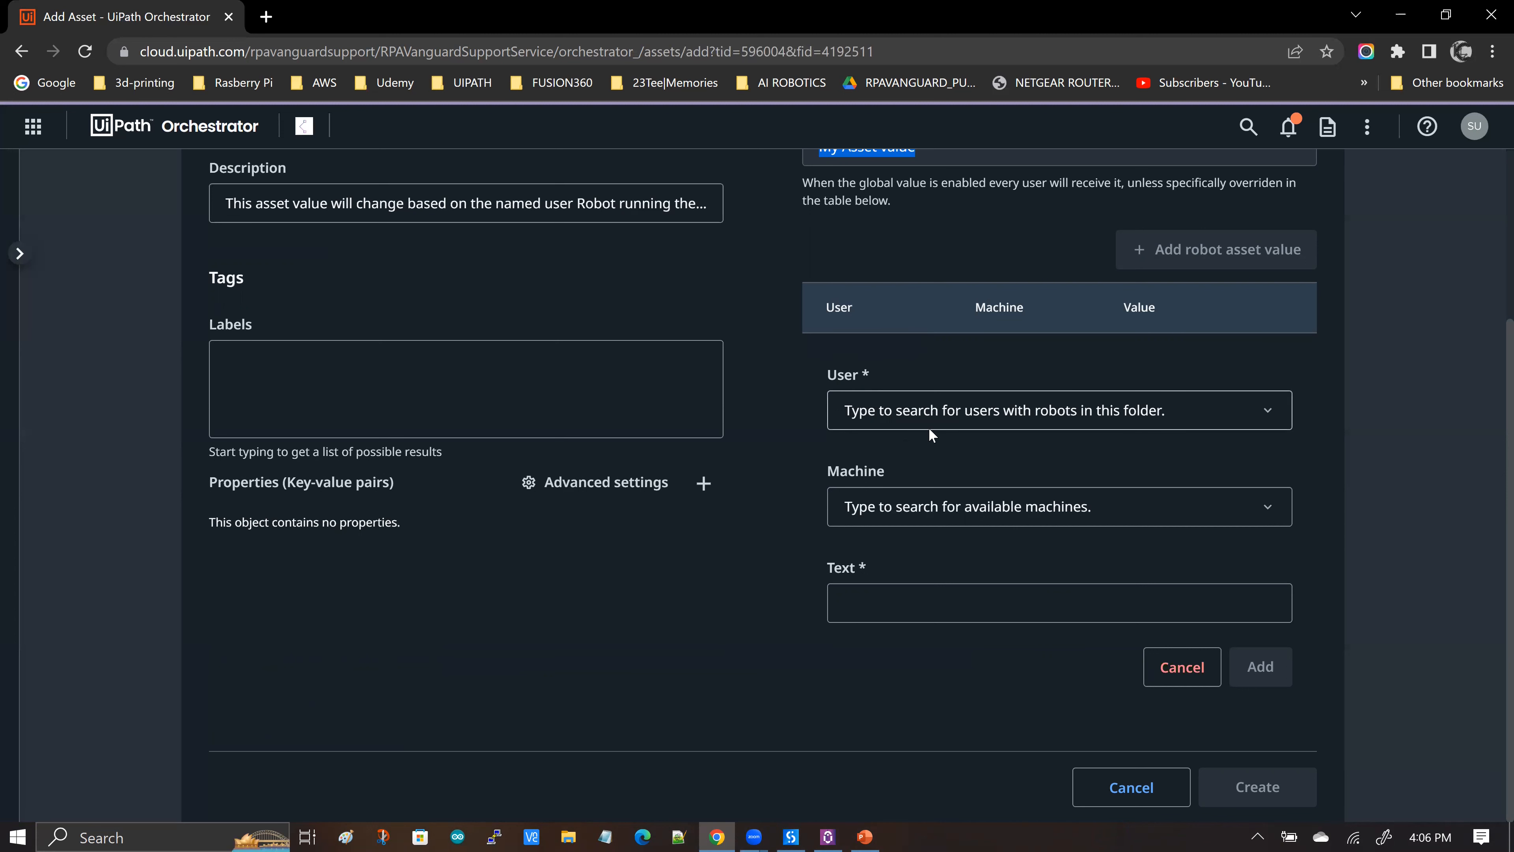
click(1271, 412)
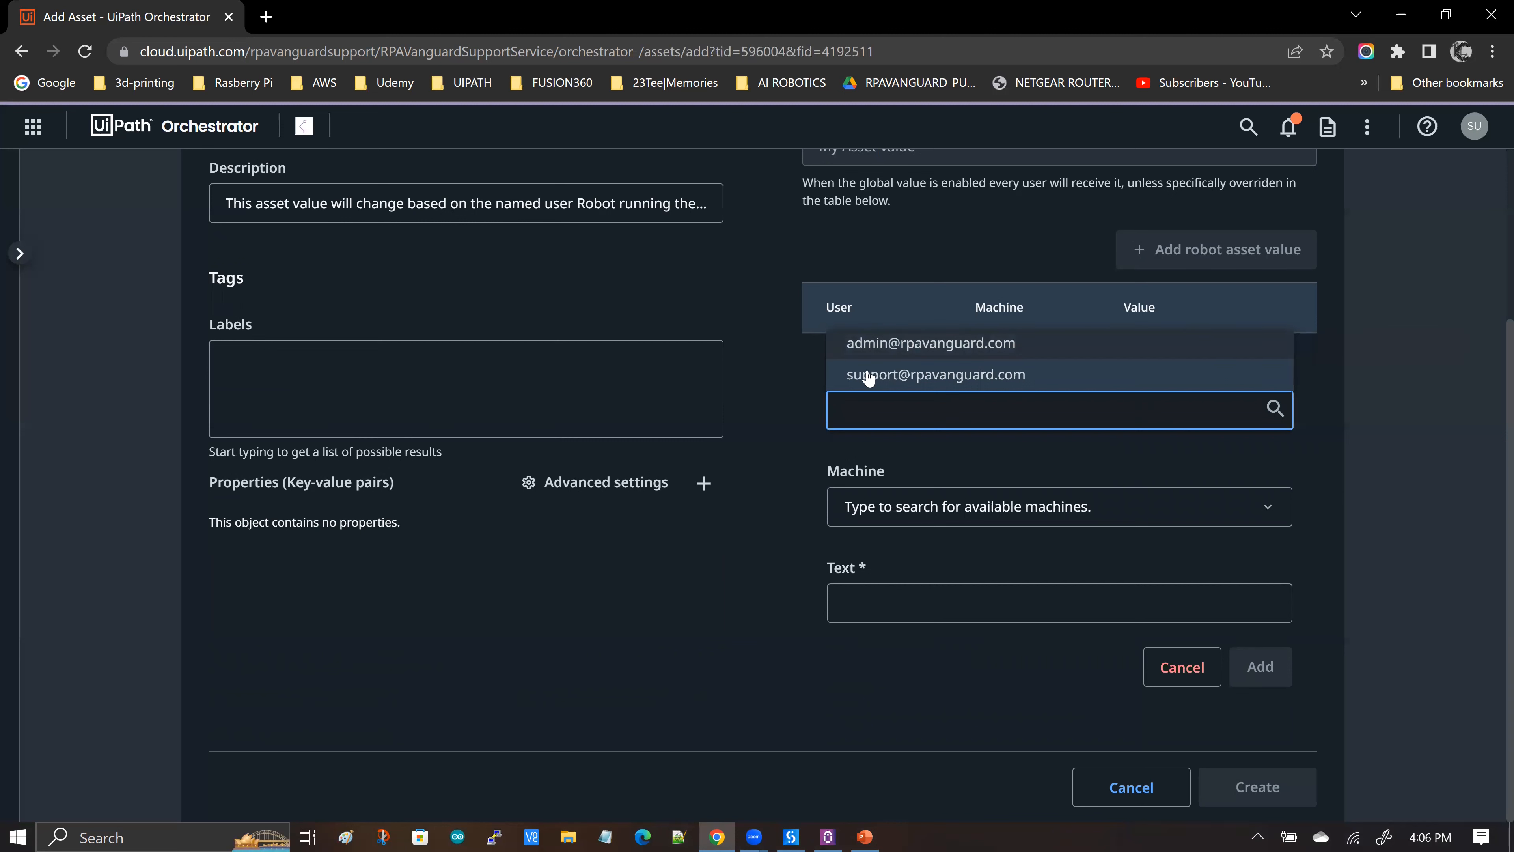
click(899, 376)
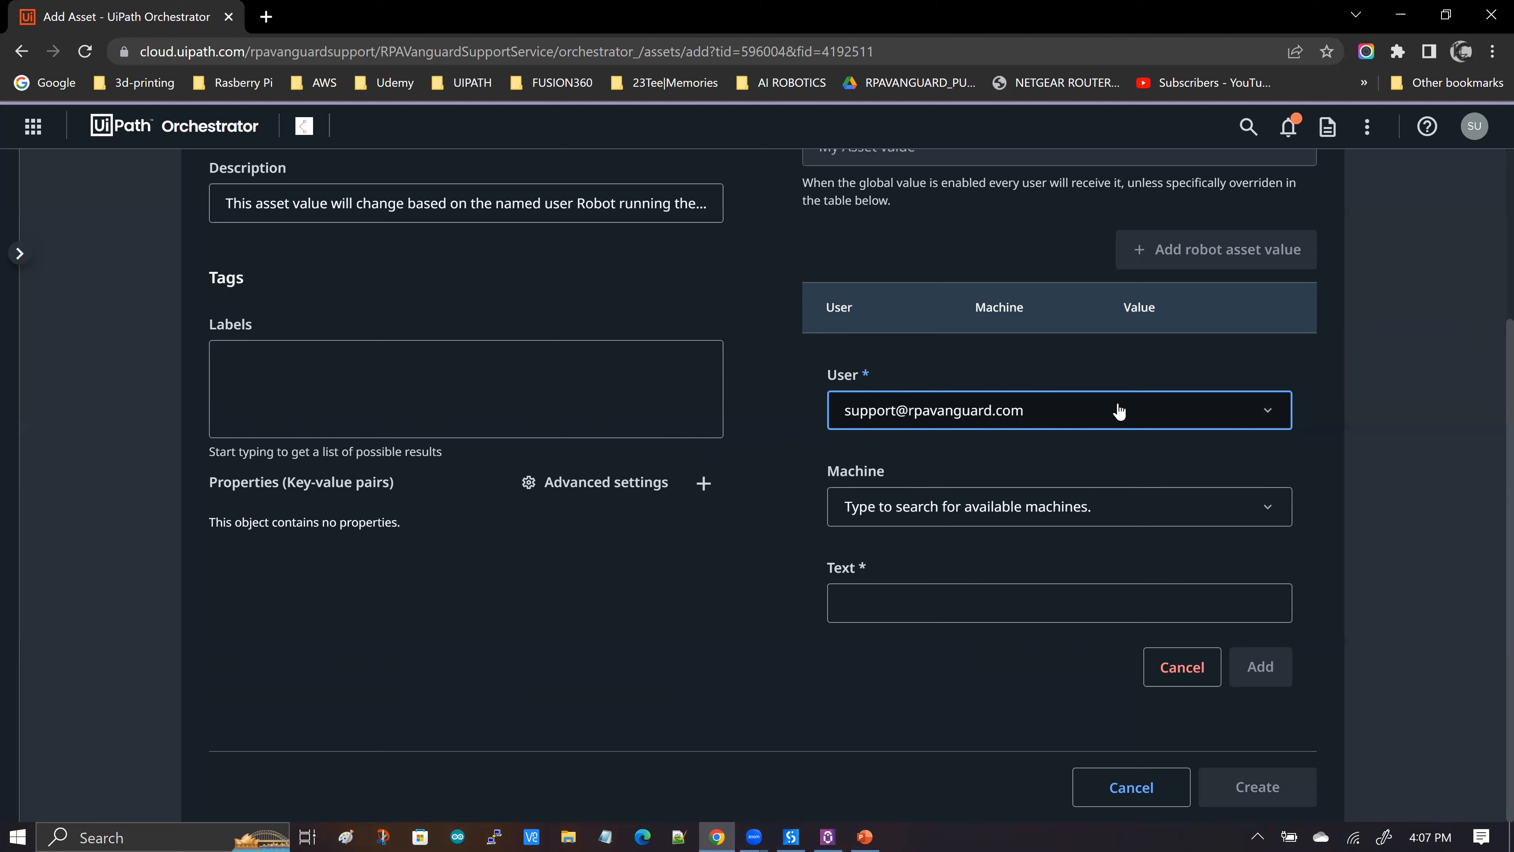
click(896, 604)
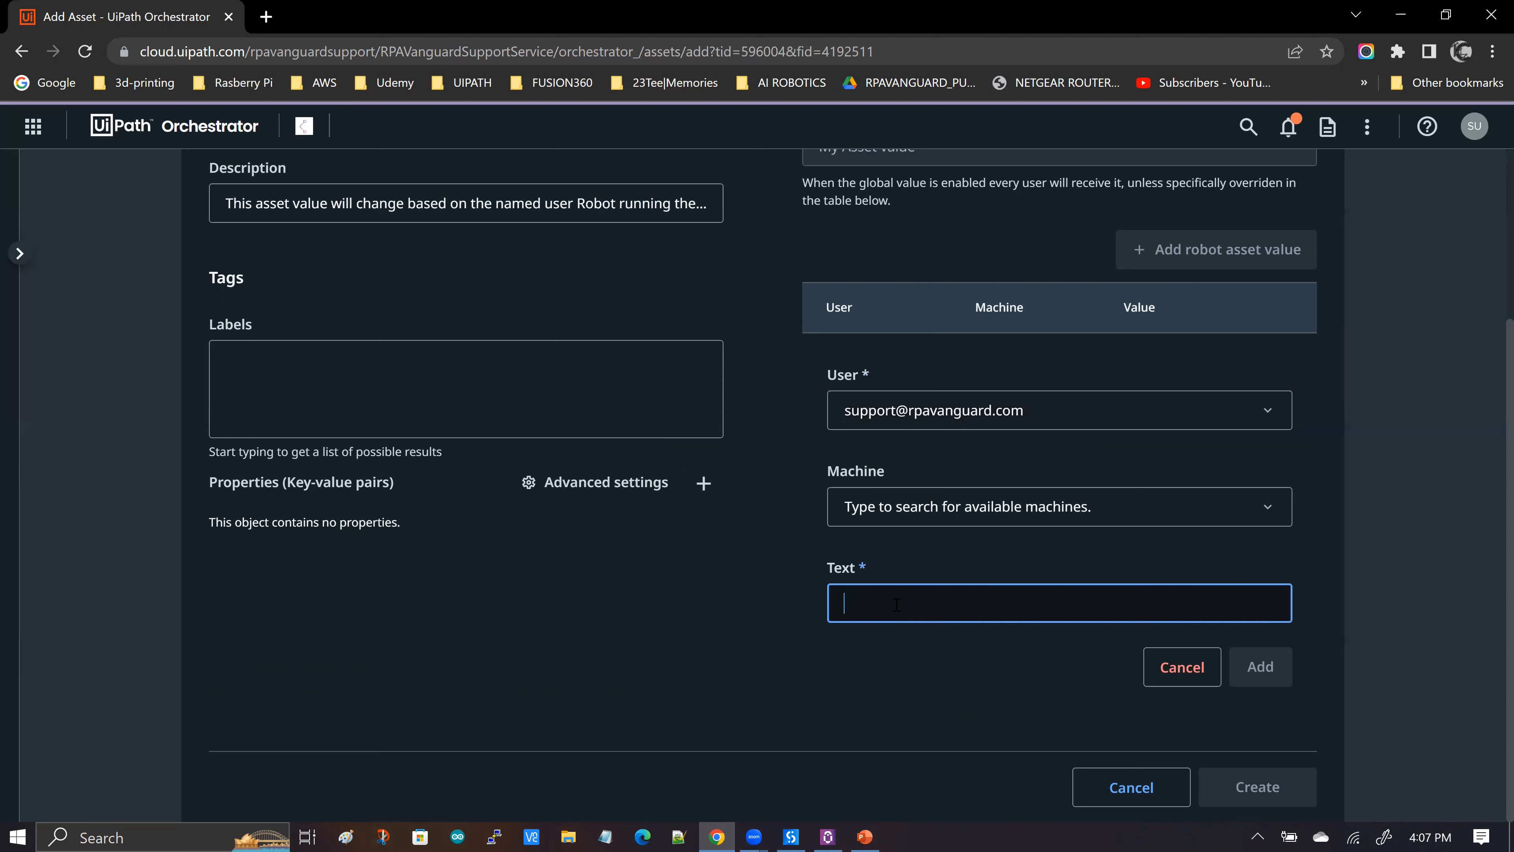
text(SUPPORT US)
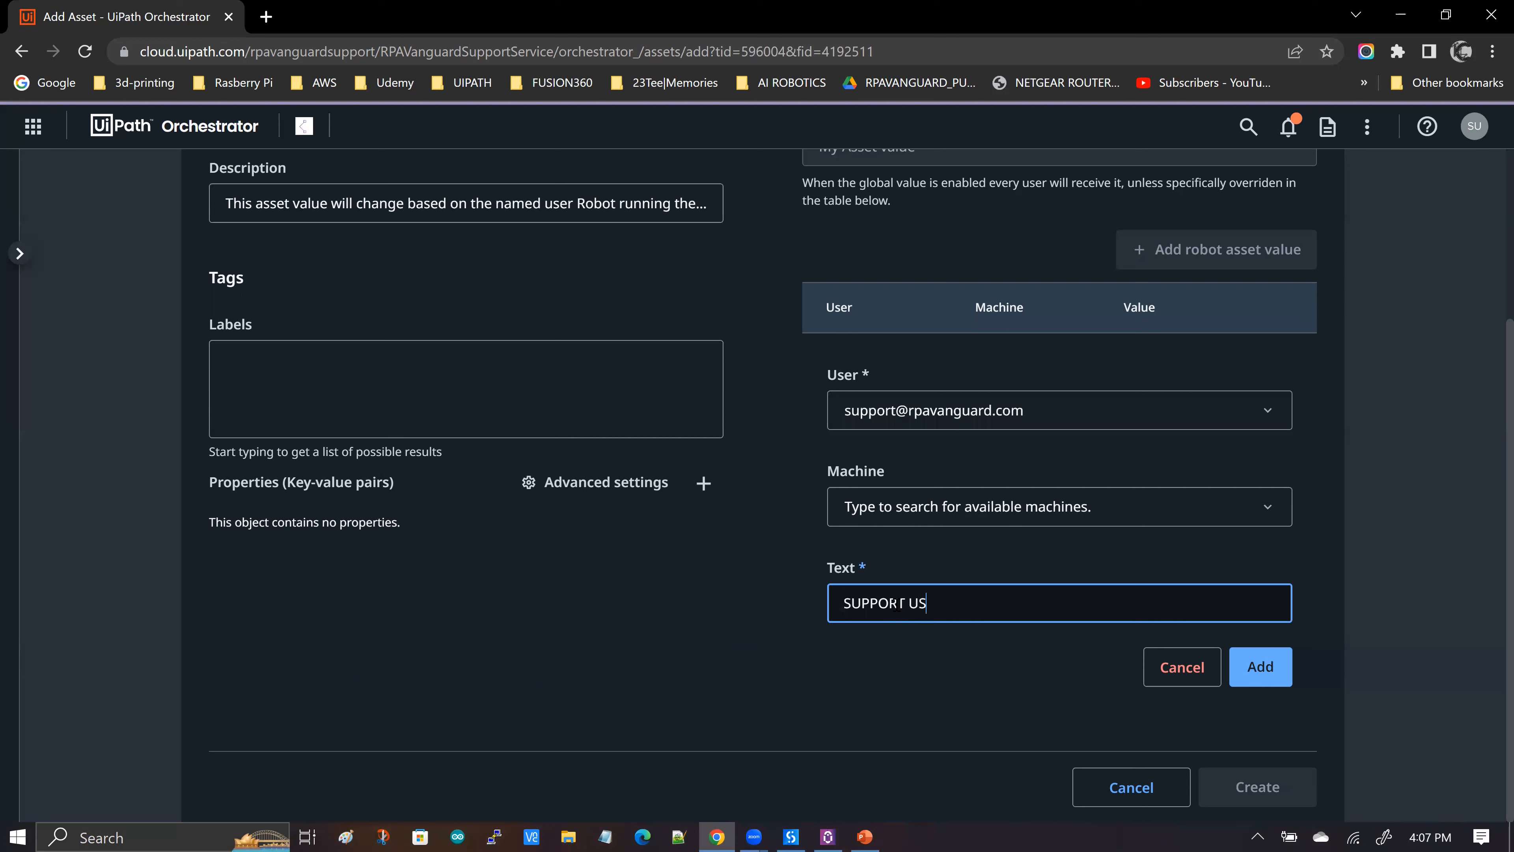
text(ER ROBOT)
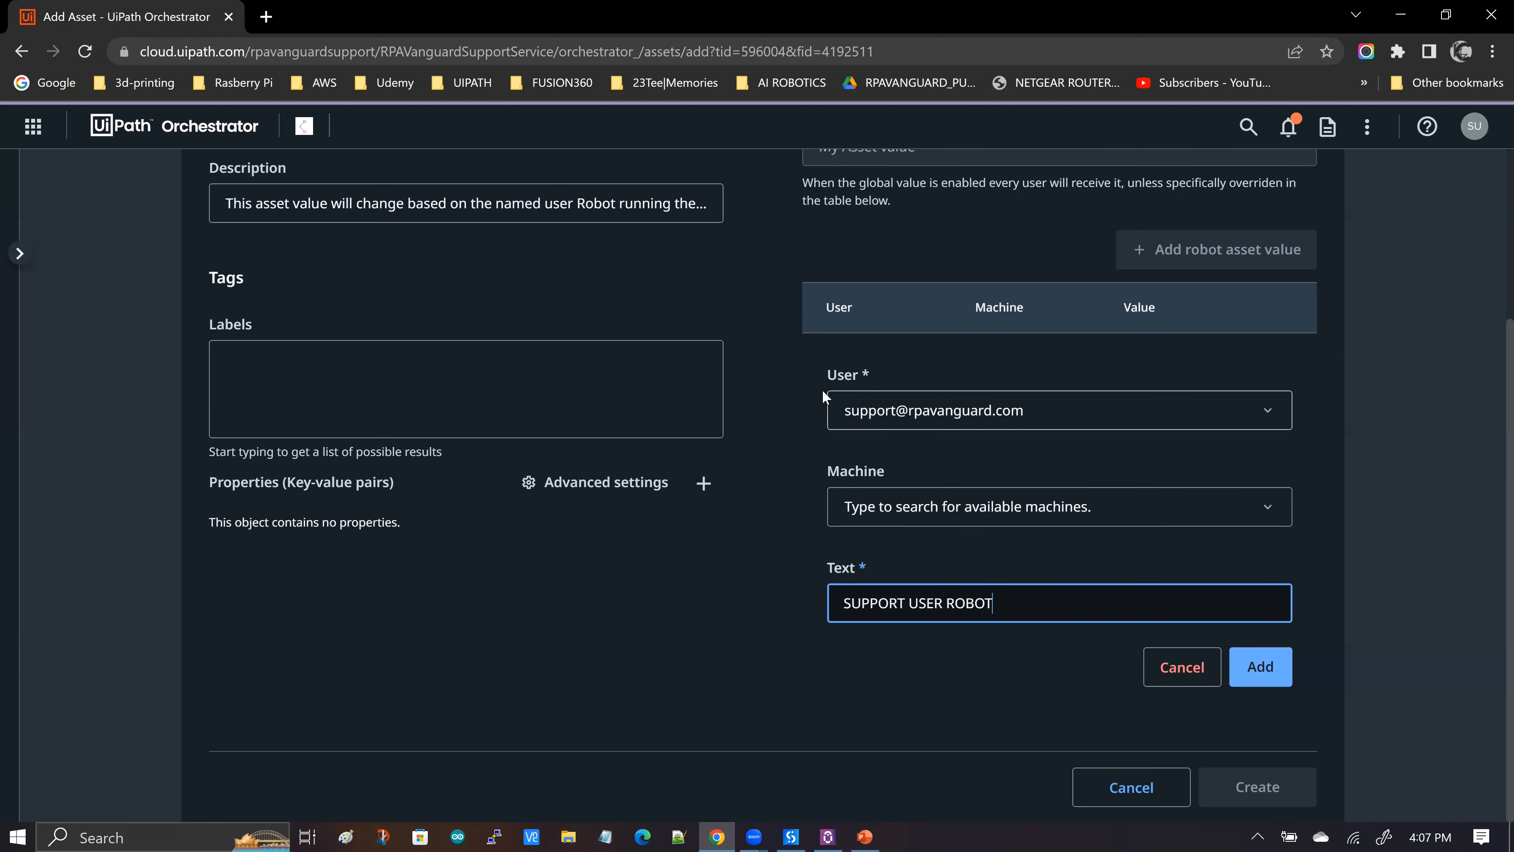
click(1261, 668)
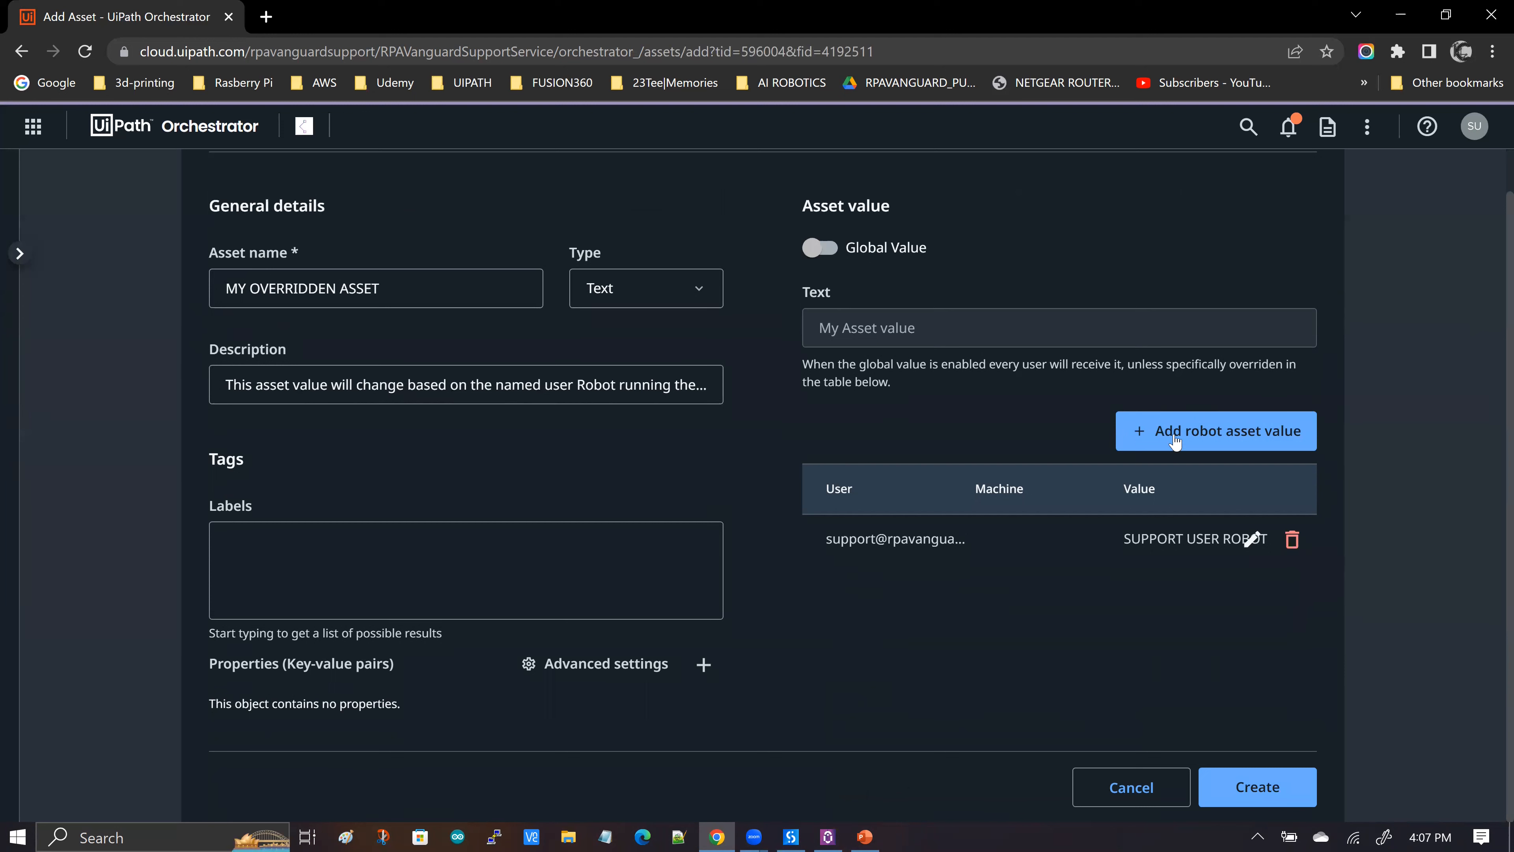
Step: Add a second robot asset value for the admin user account with the text ADMIN ROBOT
click(1164, 438)
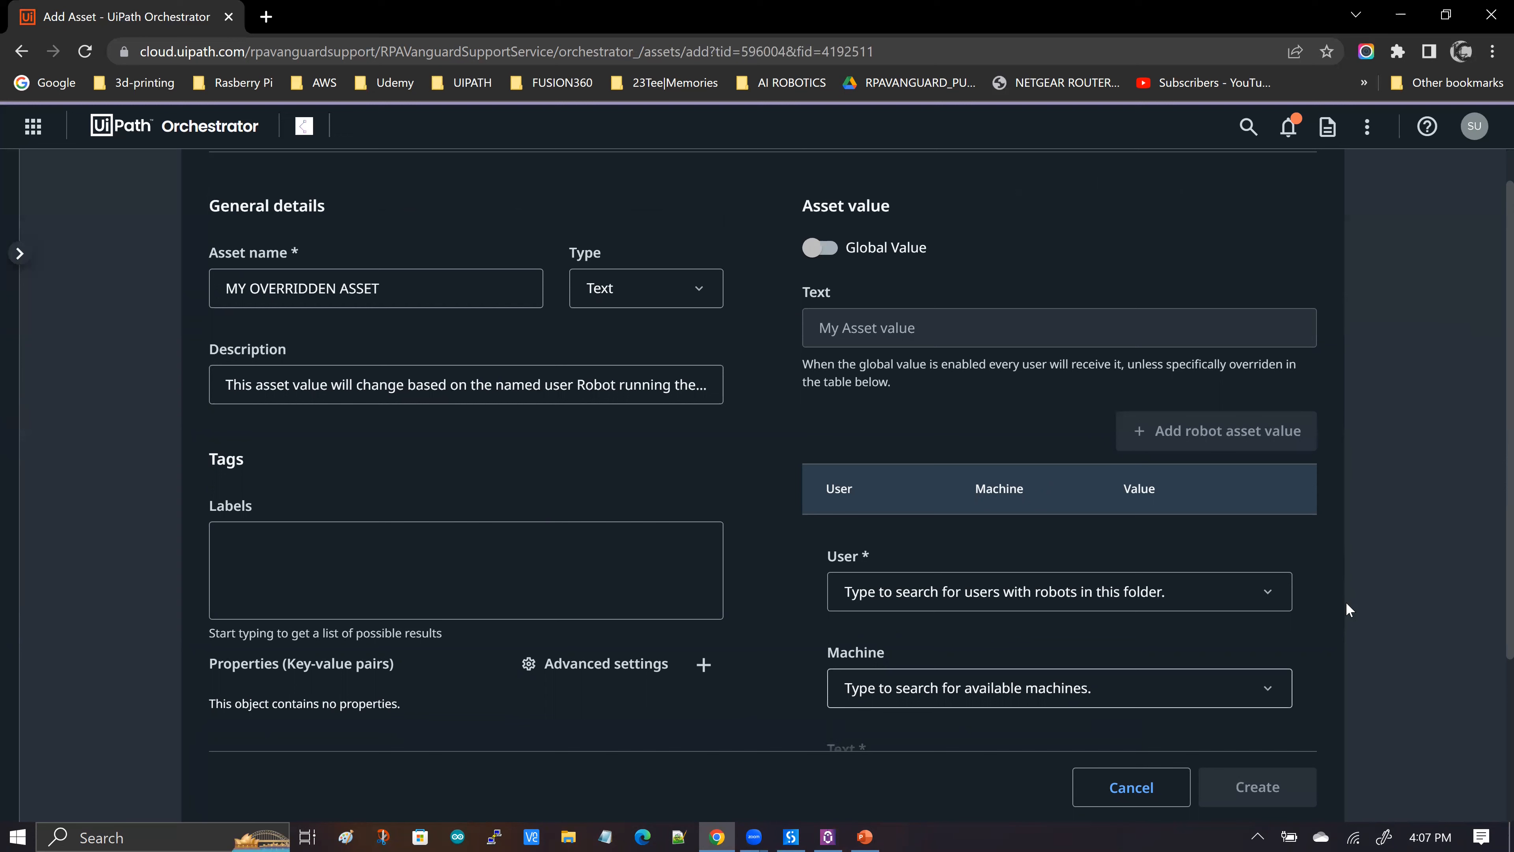
scroll(1346, 604, down, 2)
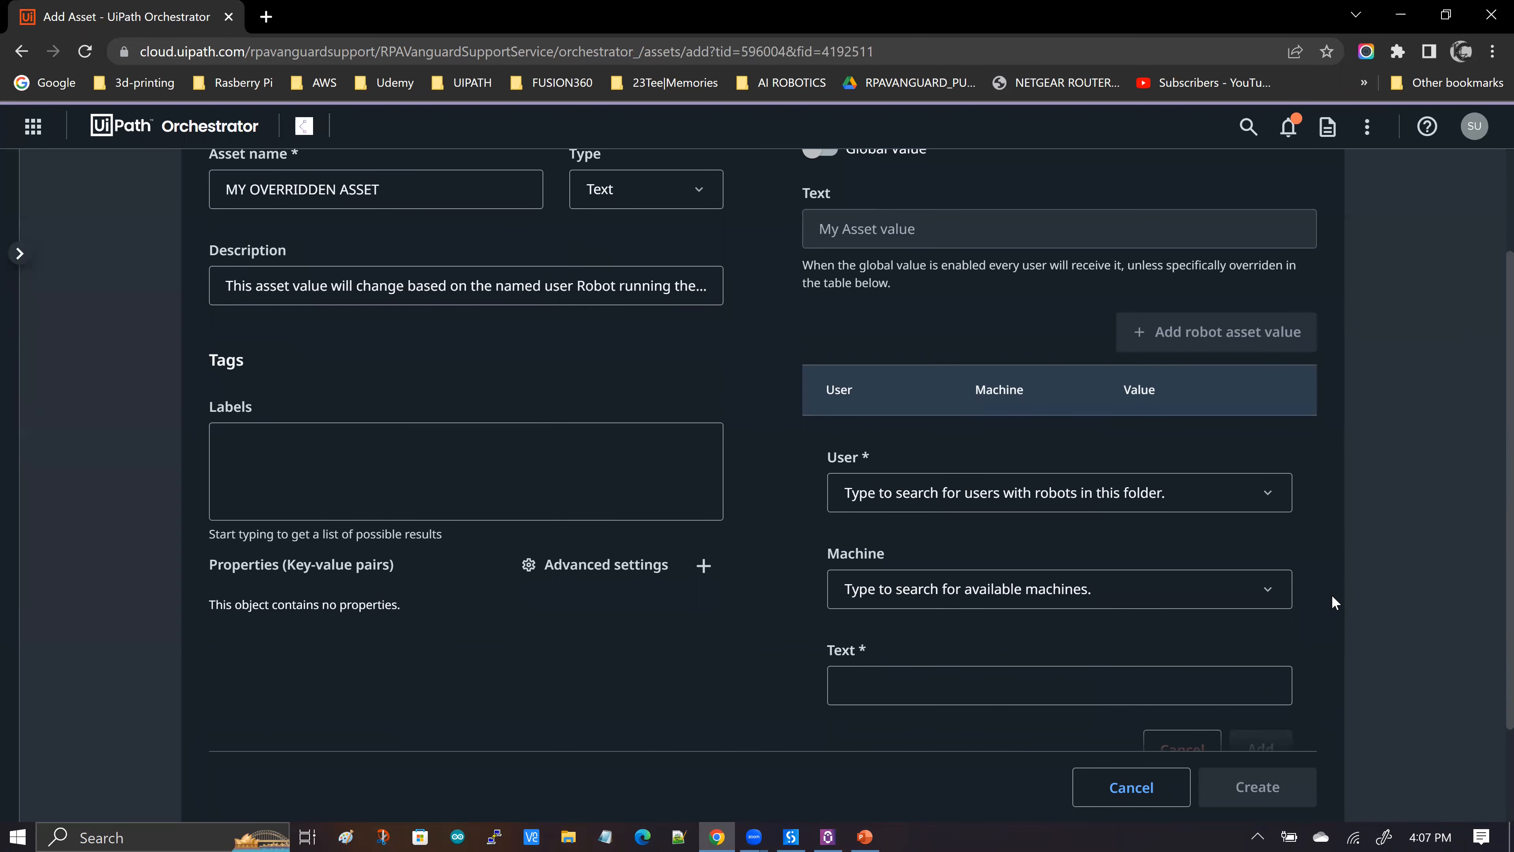
scroll(1334, 602, down, 2)
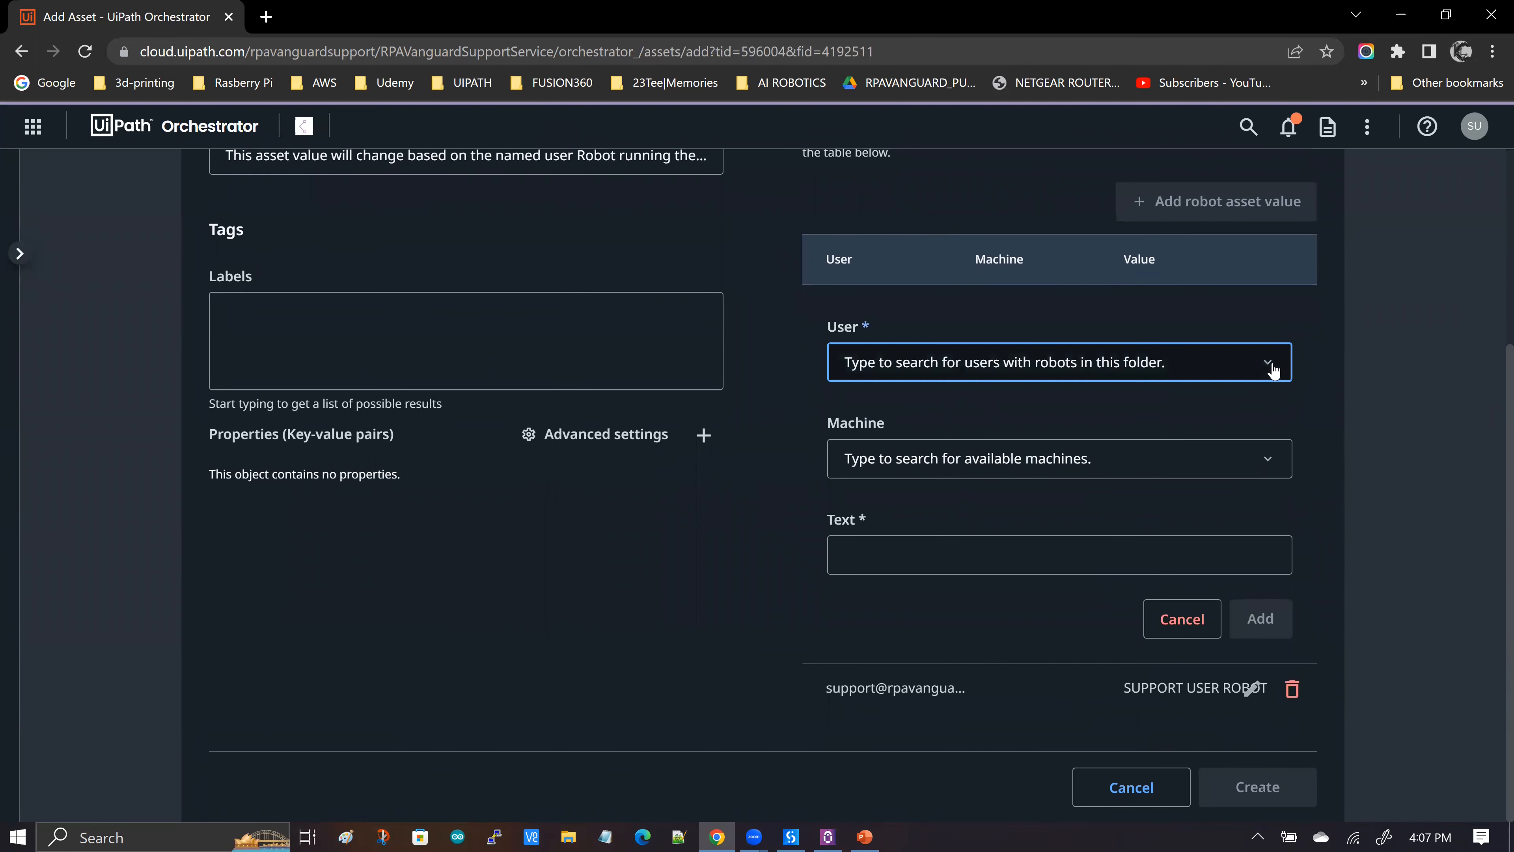
click(1273, 370)
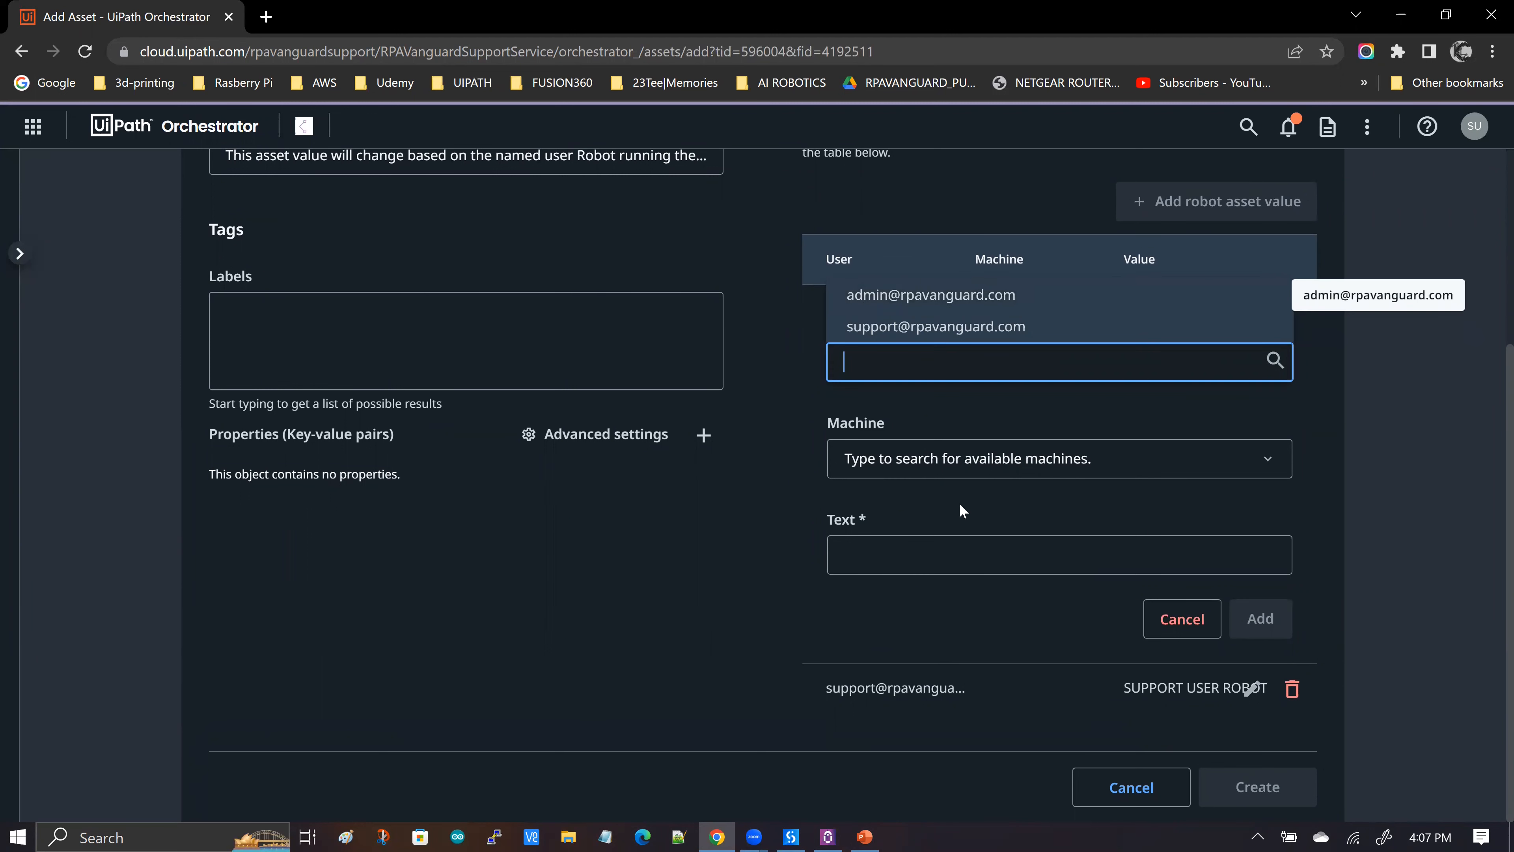
key(Return)
click(873, 555)
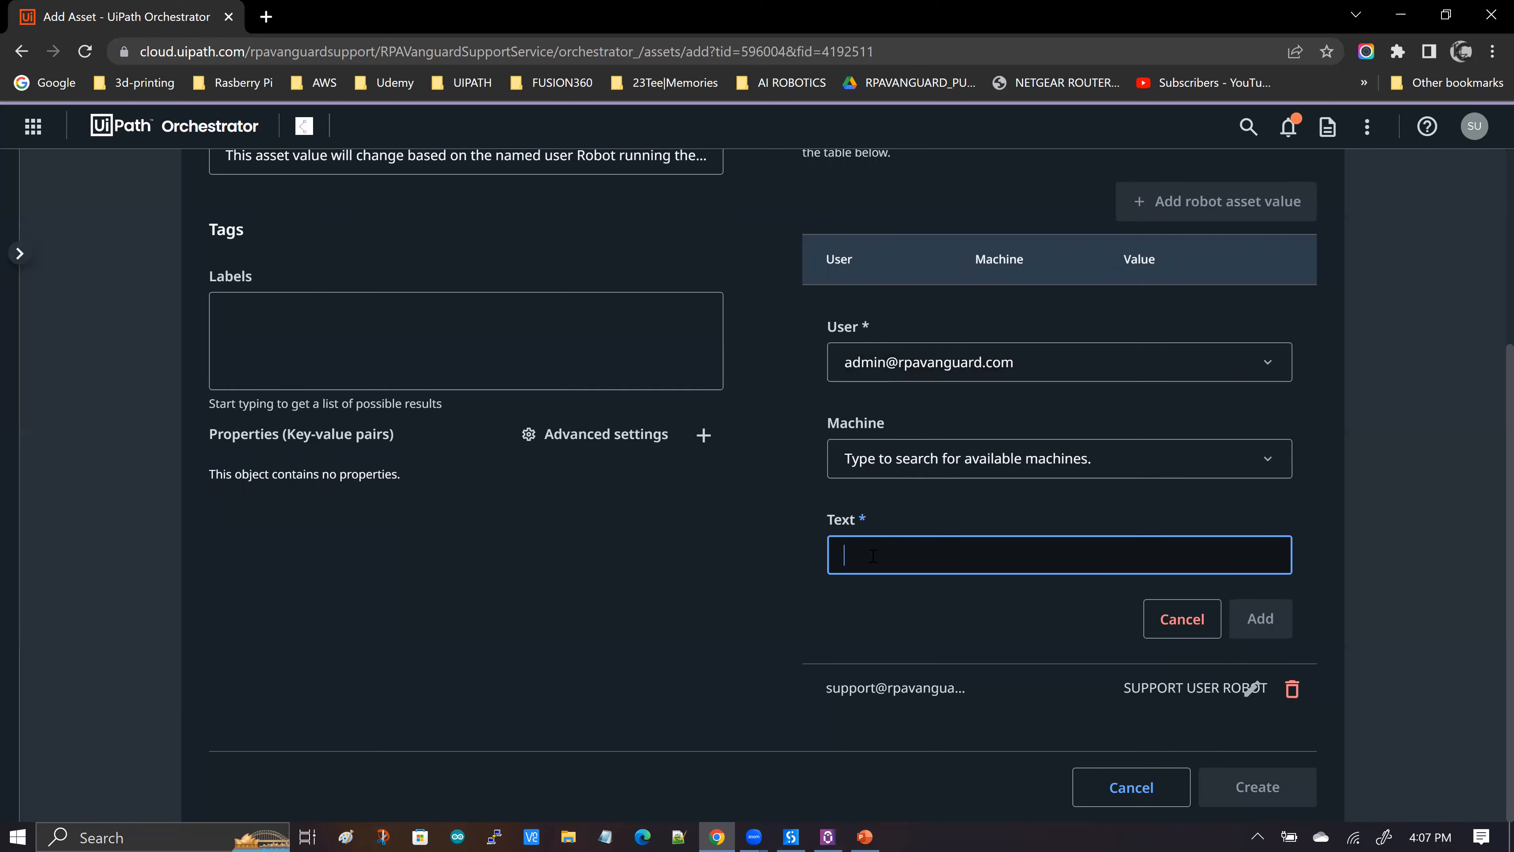
text(ADMIN)
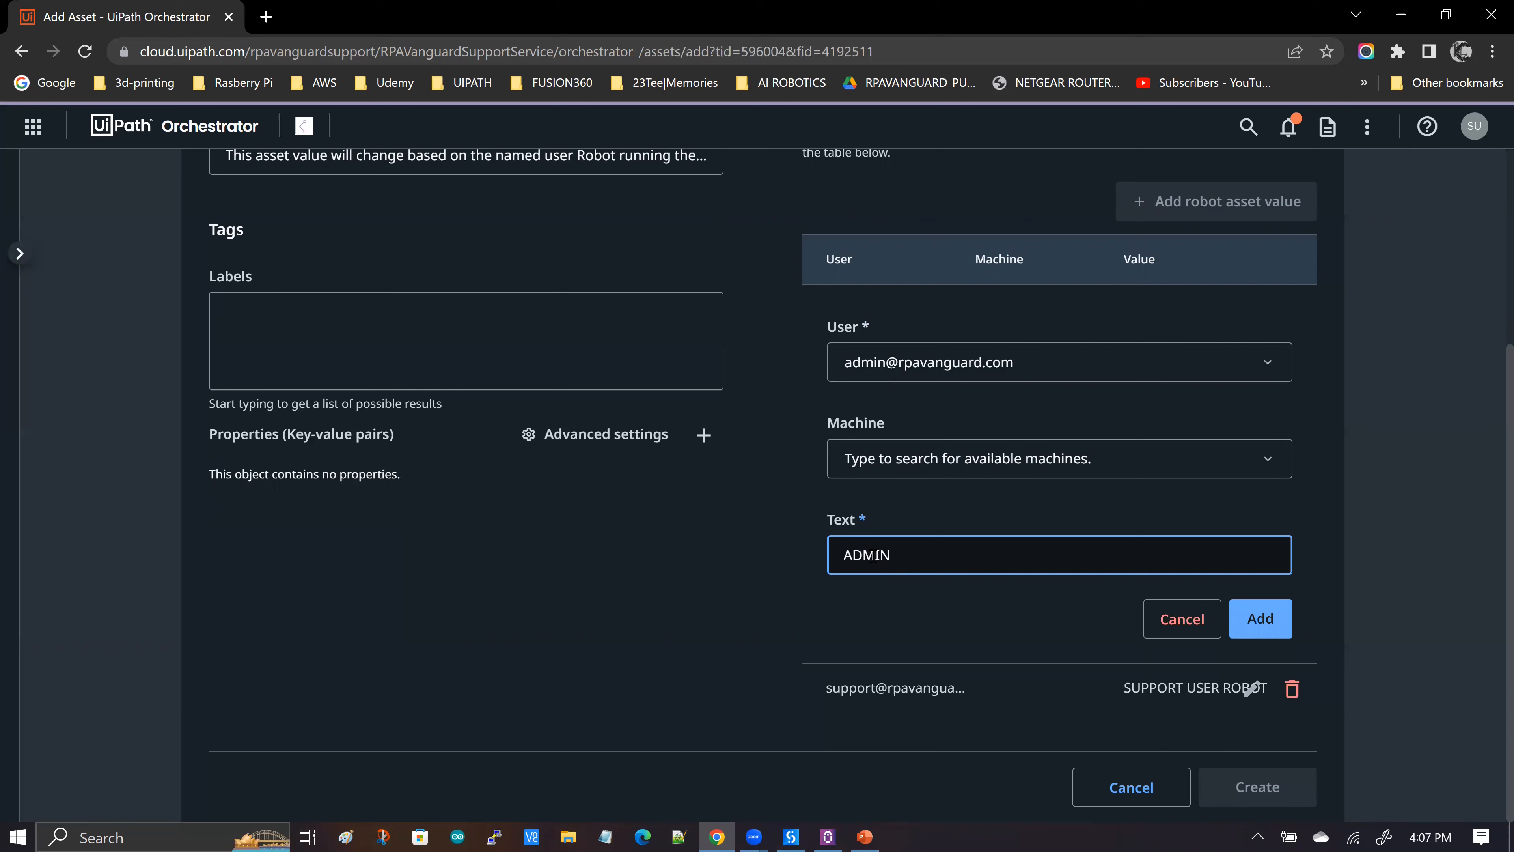
text( R)
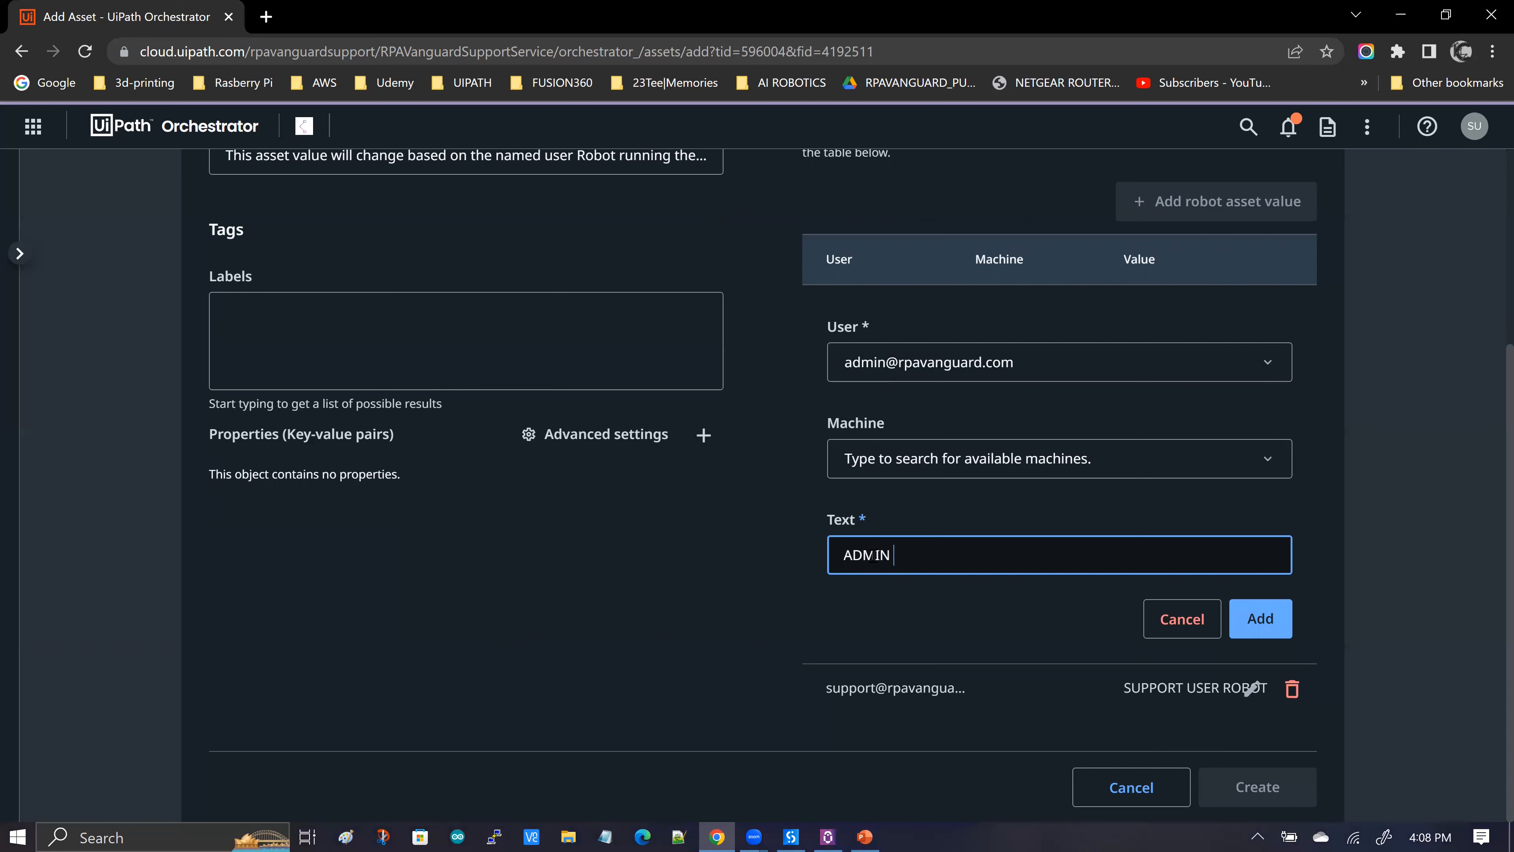
text(OBOT)
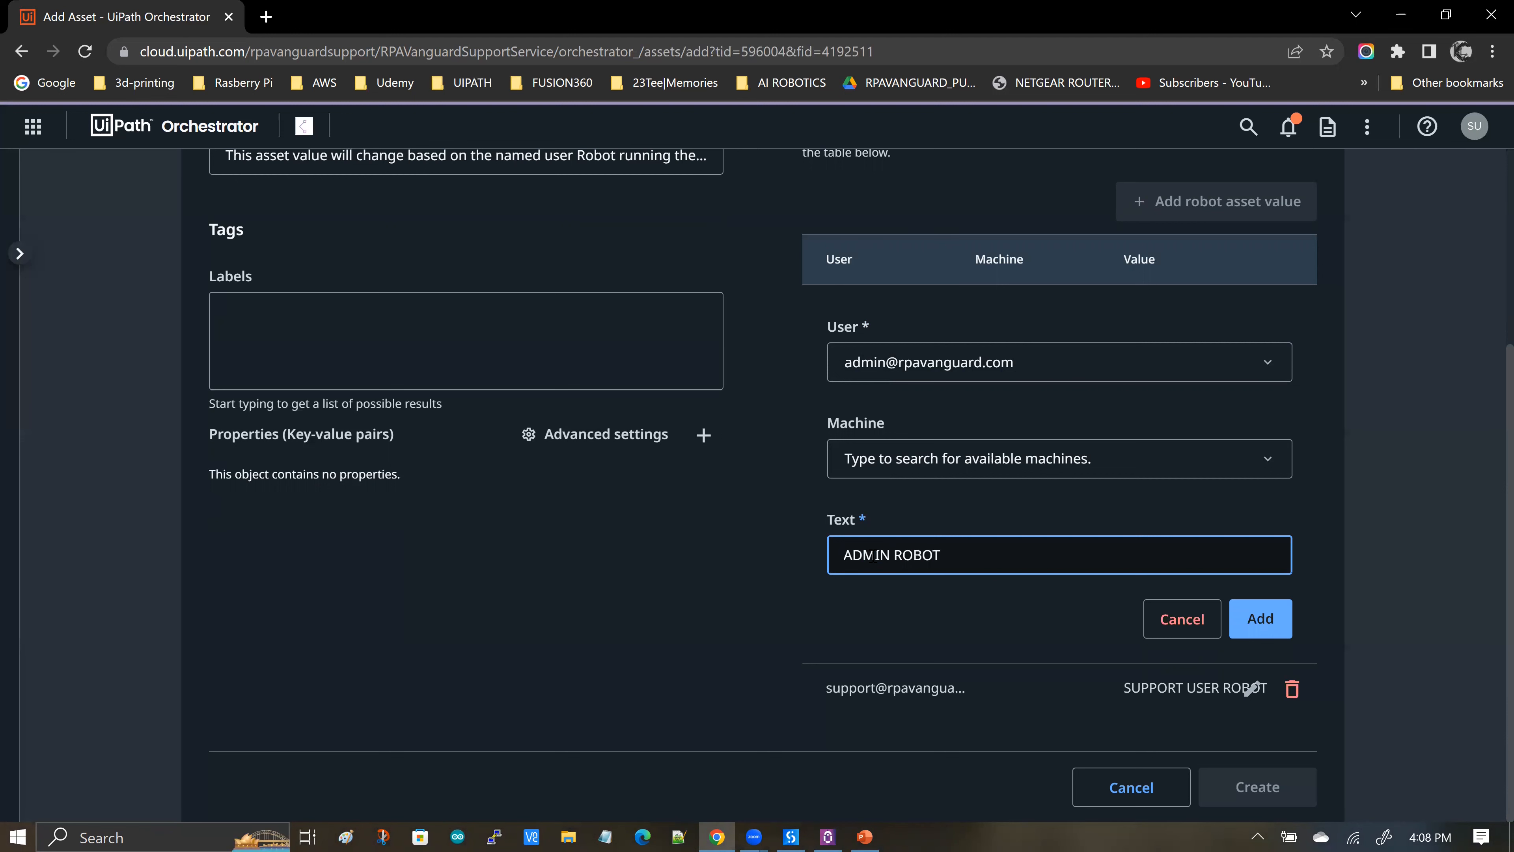
click(1268, 620)
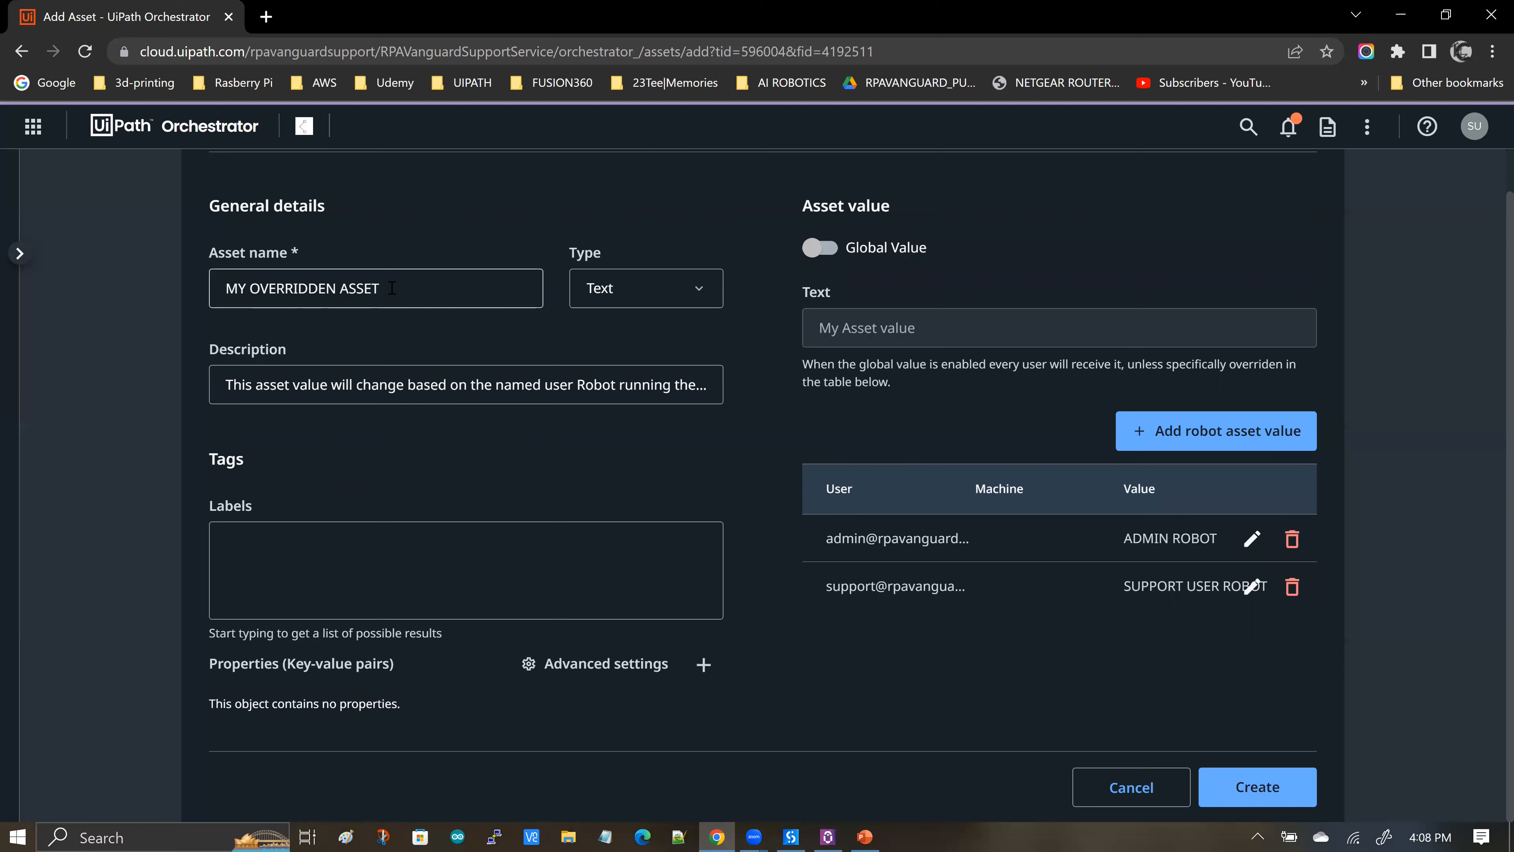
Step: Review the completed asset form and create MY OVERRIDDEN ASSET with its per-user robot values
click(486, 286)
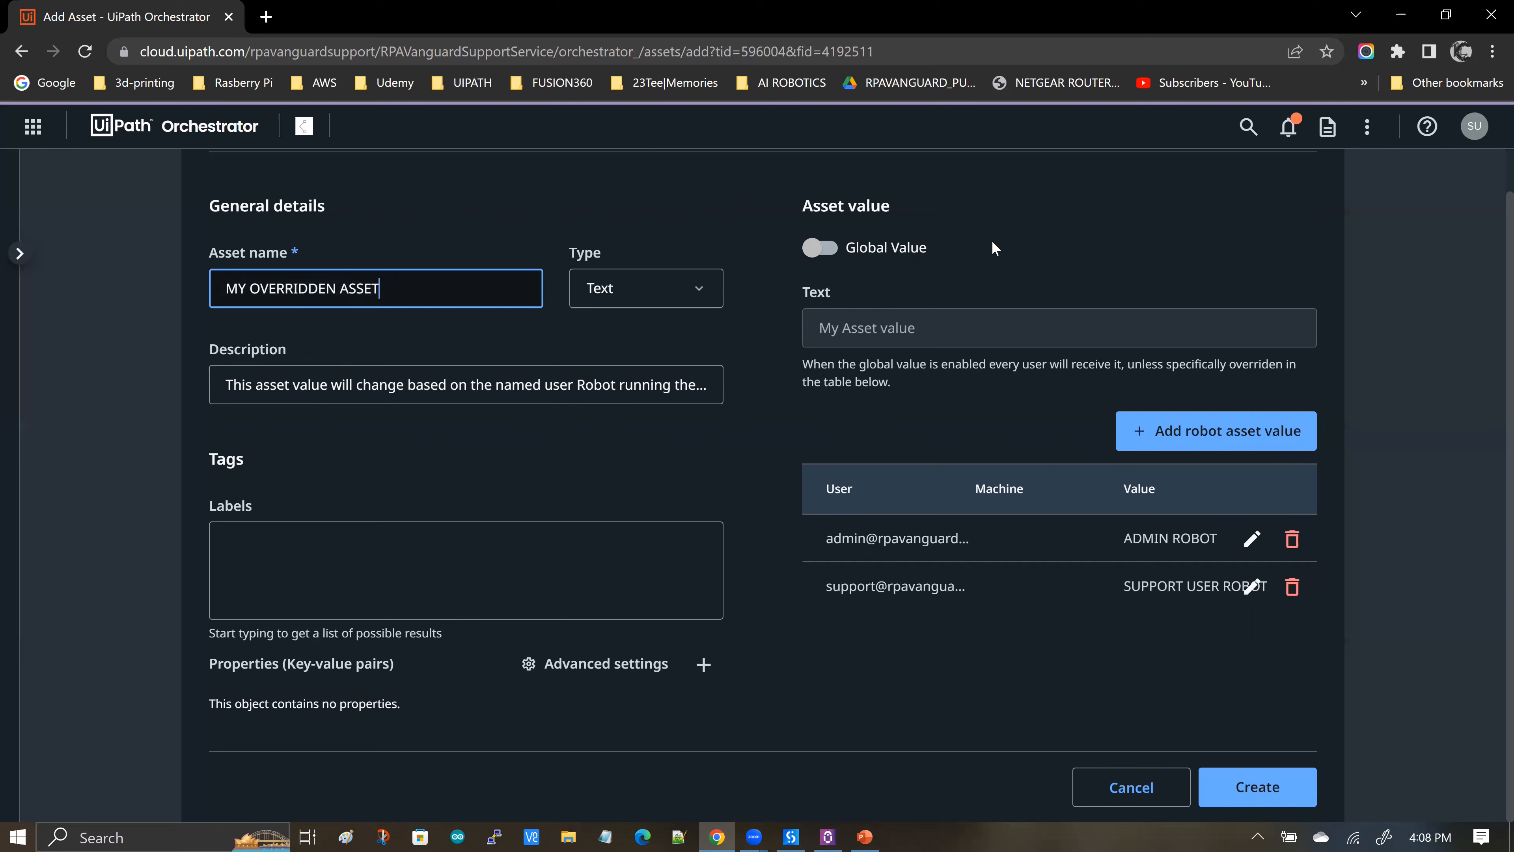
scroll(835, 268, up, 1)
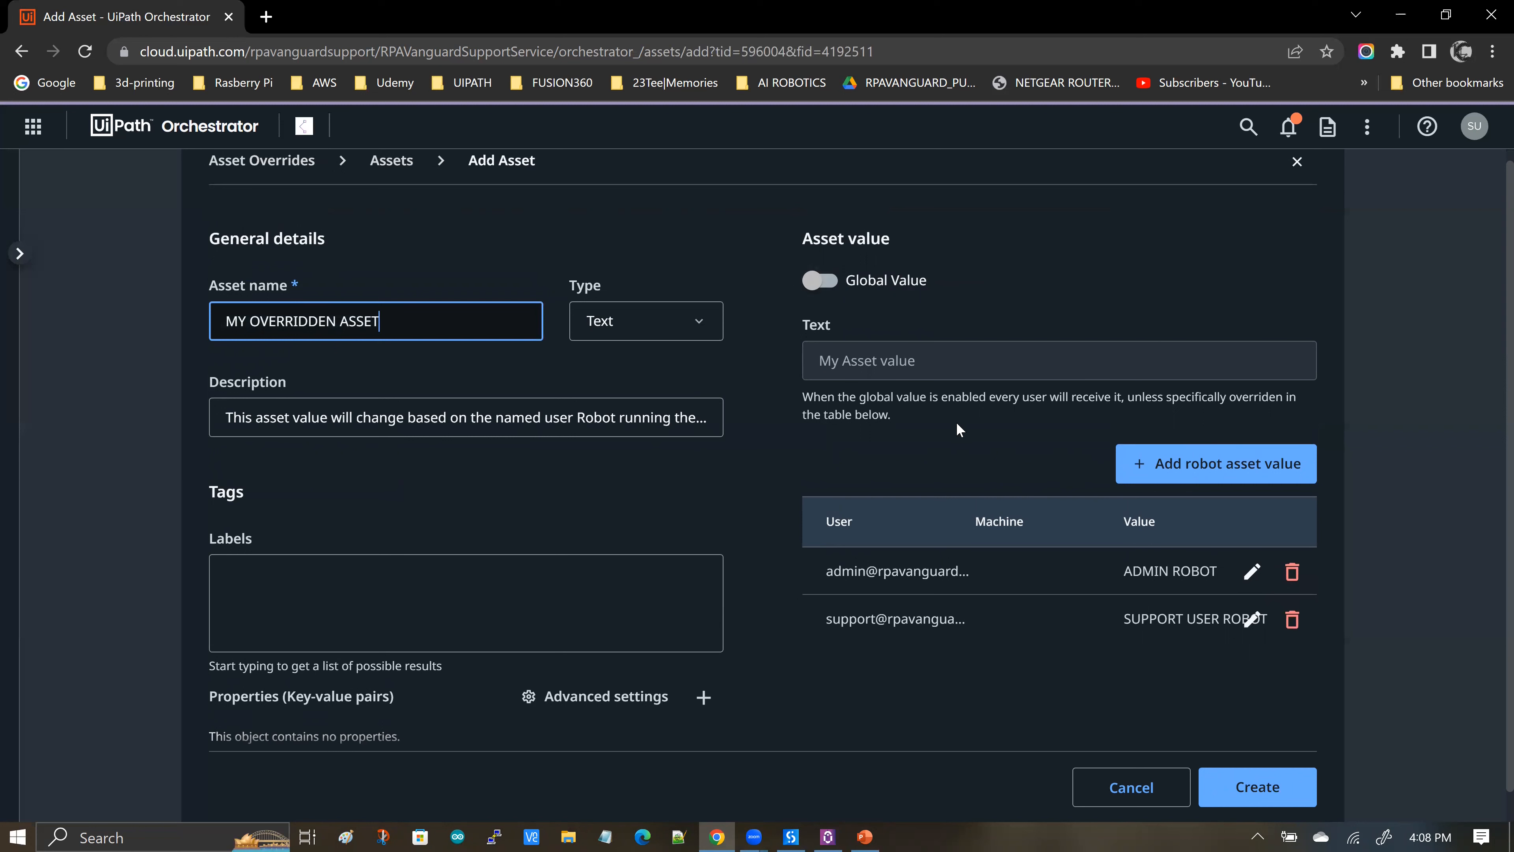
scroll(955, 422, down, 1)
scroll(970, 487, down, 1)
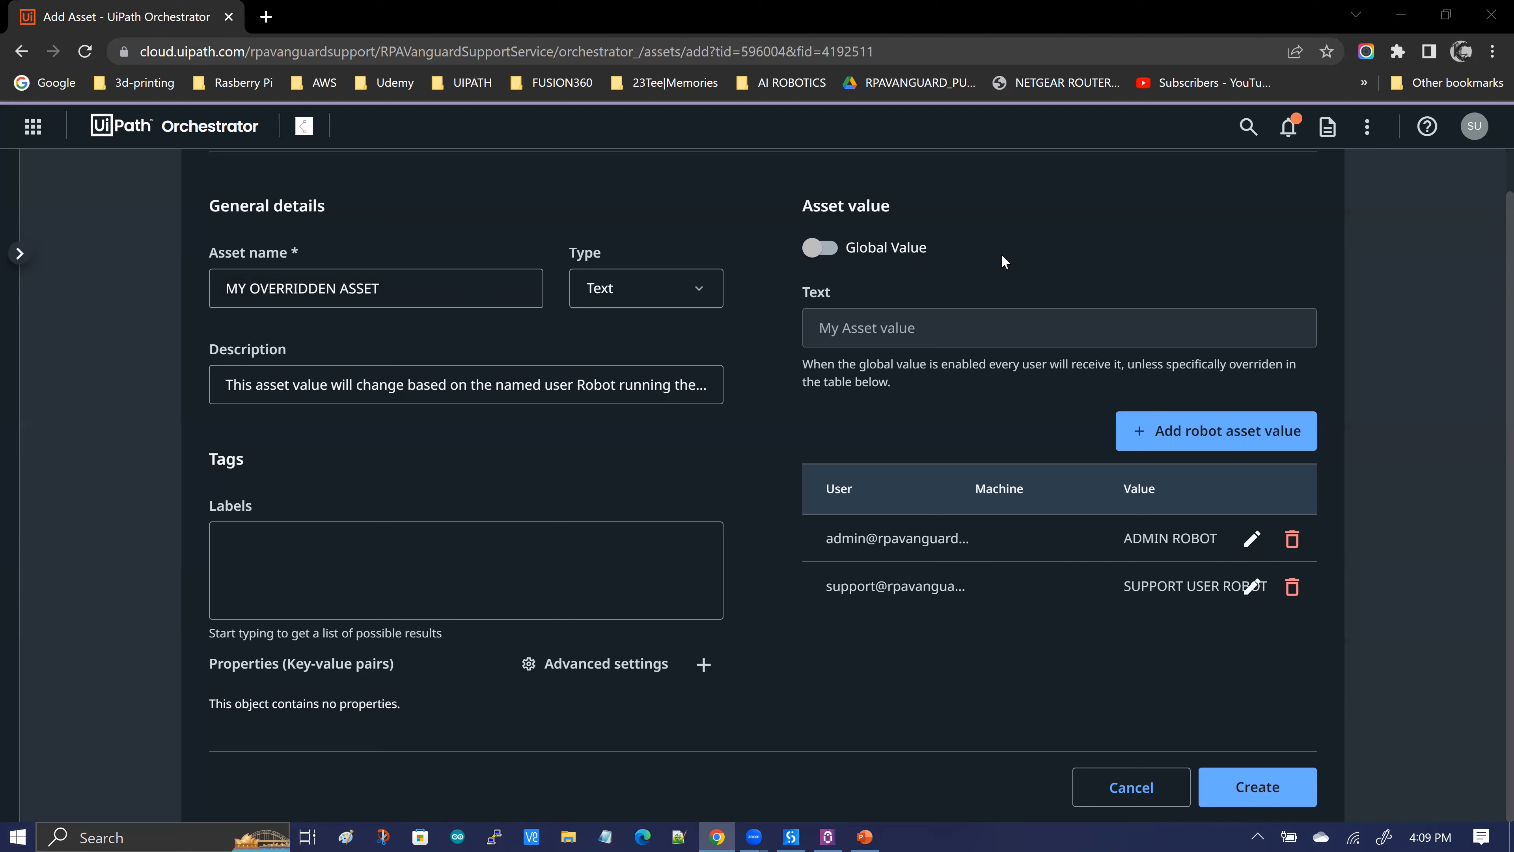
click(1263, 792)
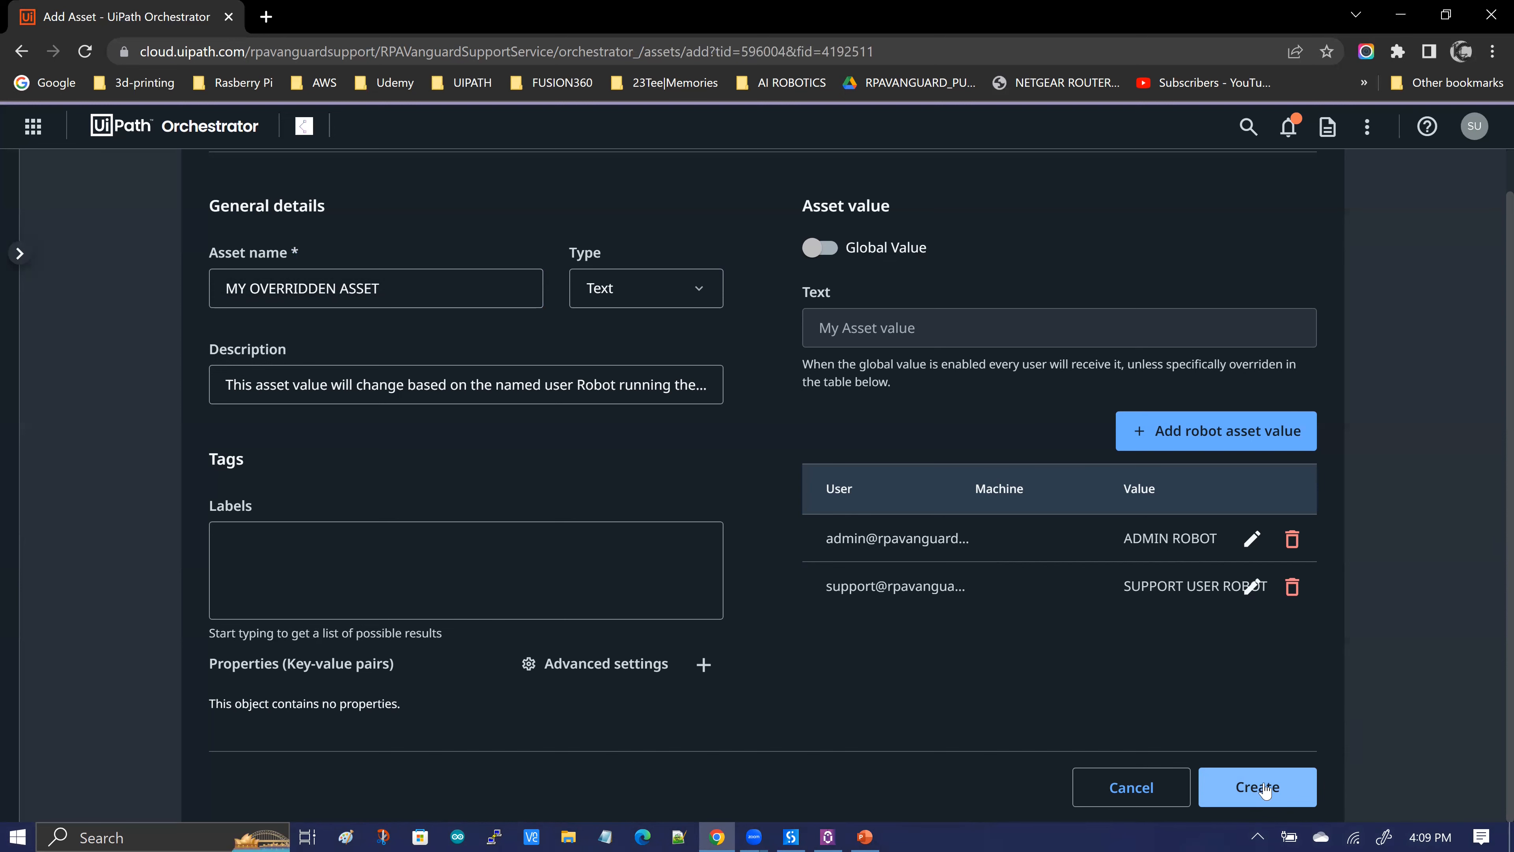
click(1266, 789)
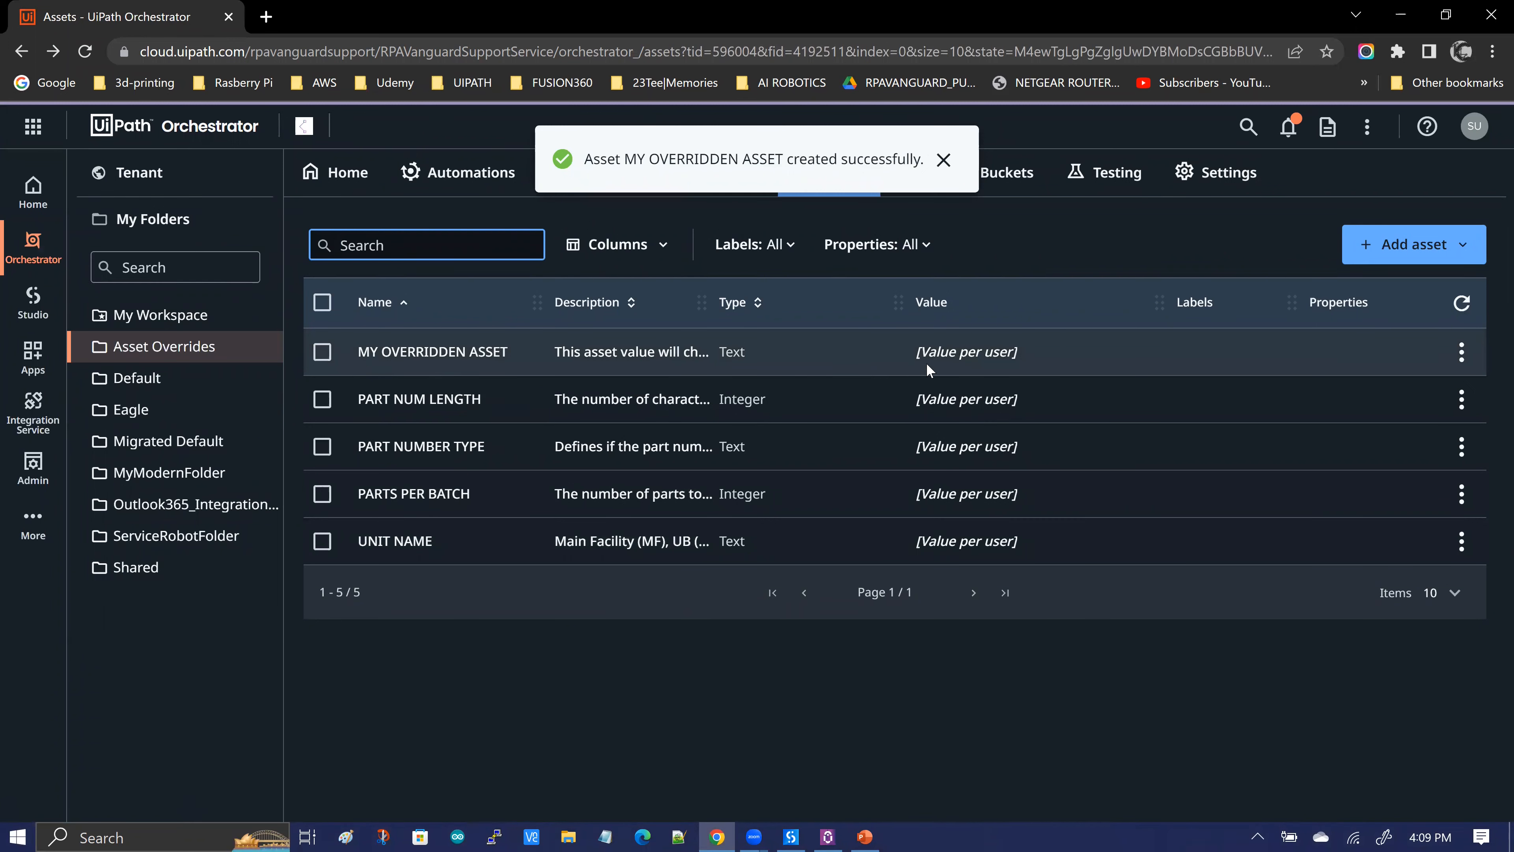
drag(929, 353, 1000, 353)
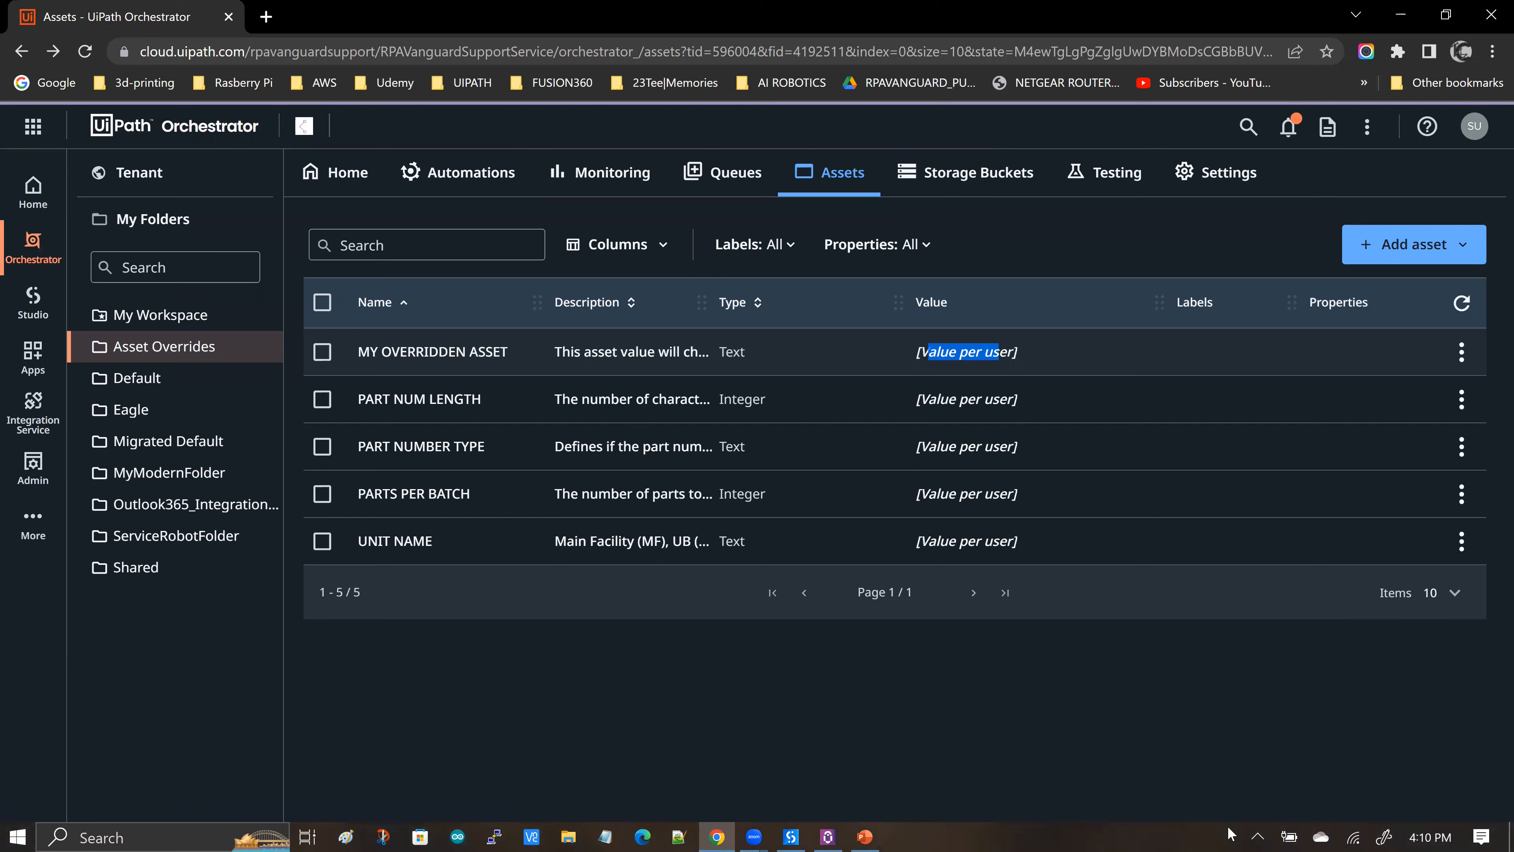
Step: Switch to the PowerPoint presentation and examine the Asset Configuration table for the support and admin robots
click(468, 173)
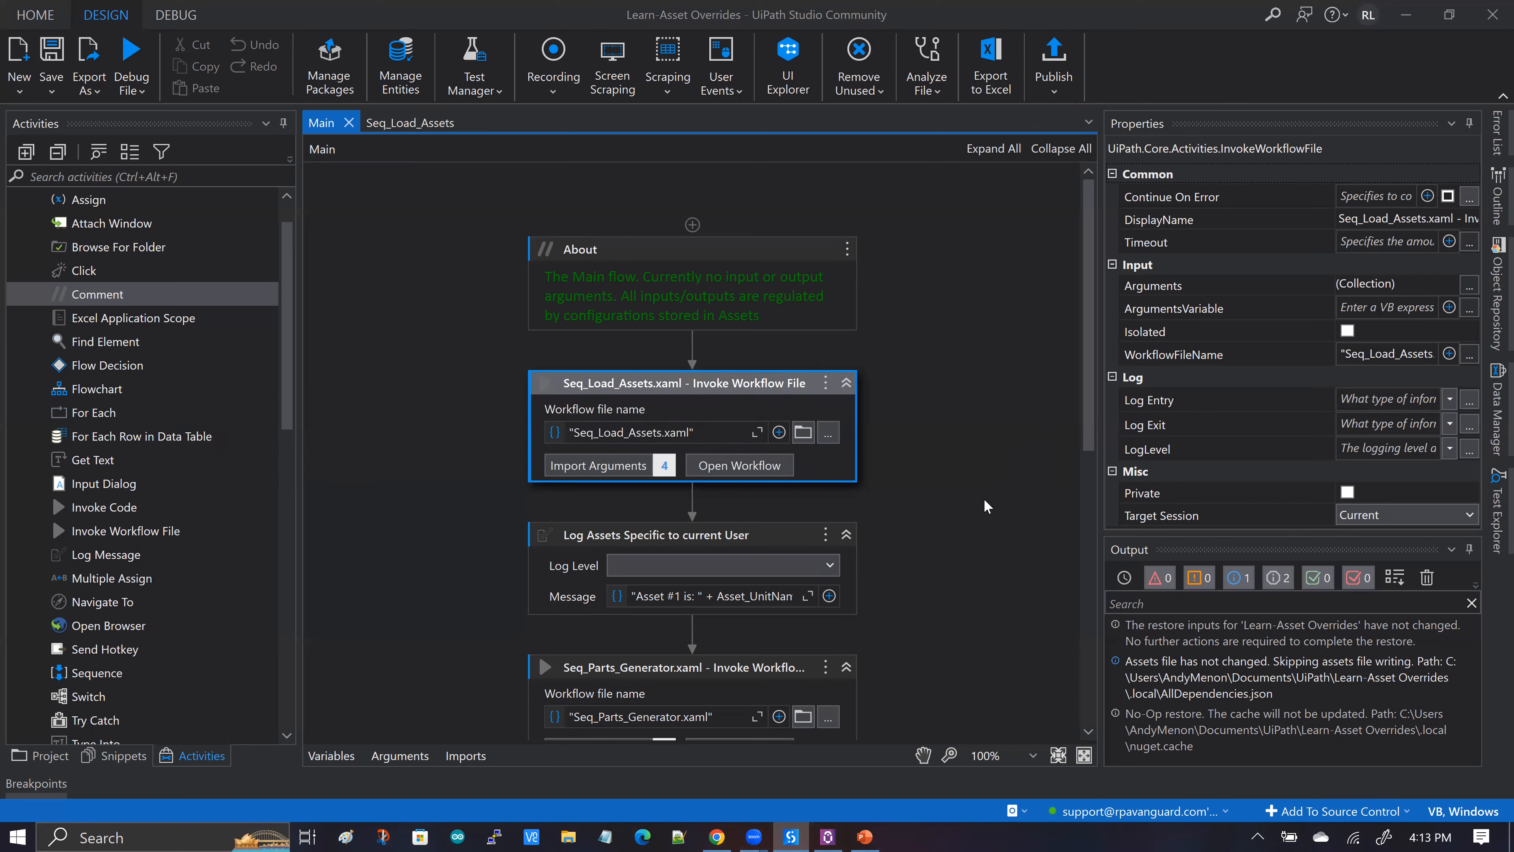
click(716, 835)
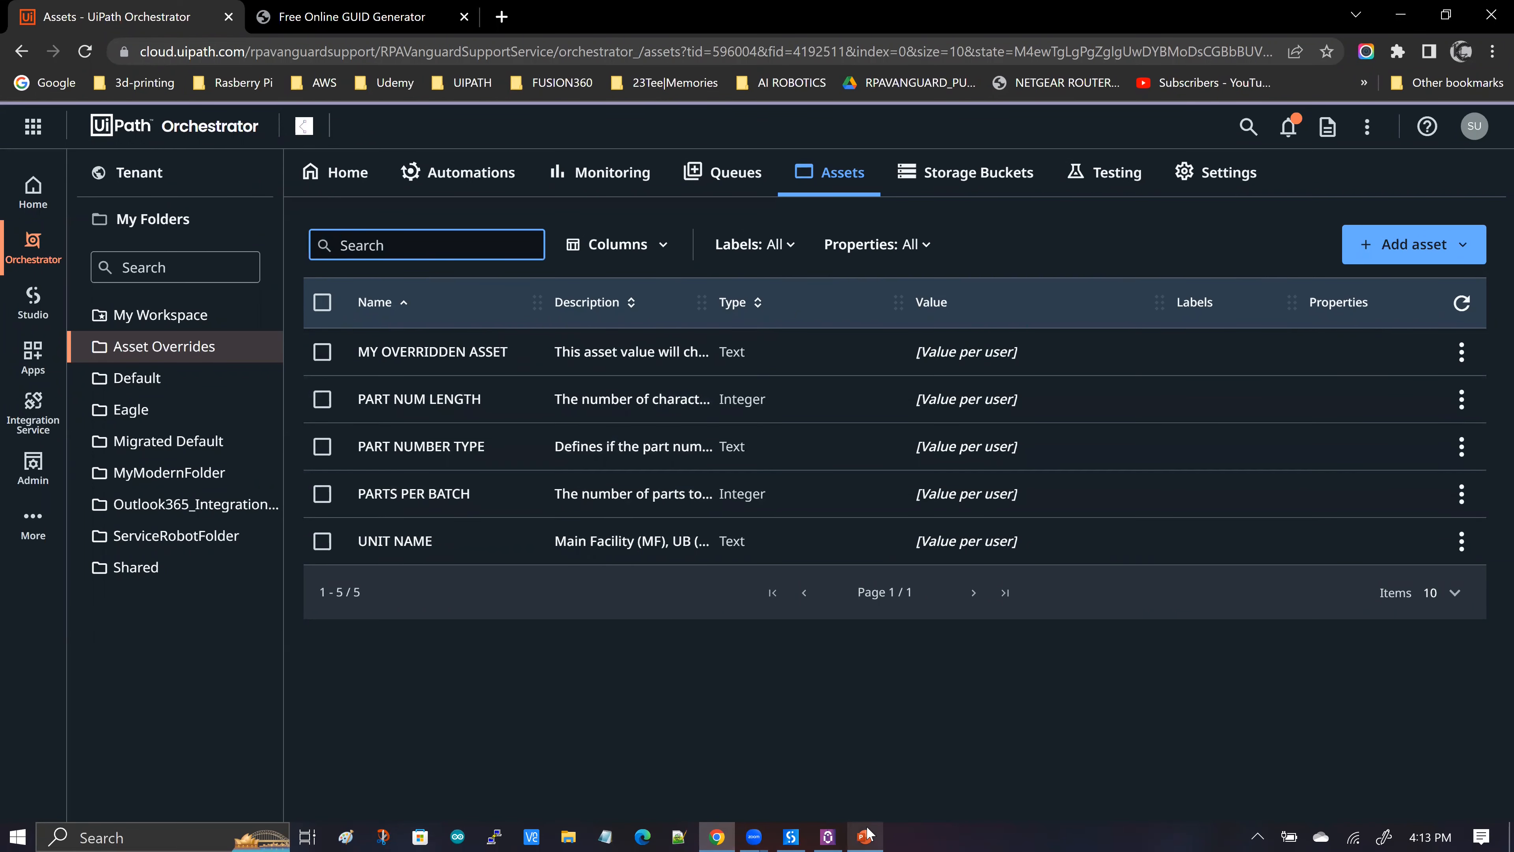
mouse_move(866, 834)
click(854, 699)
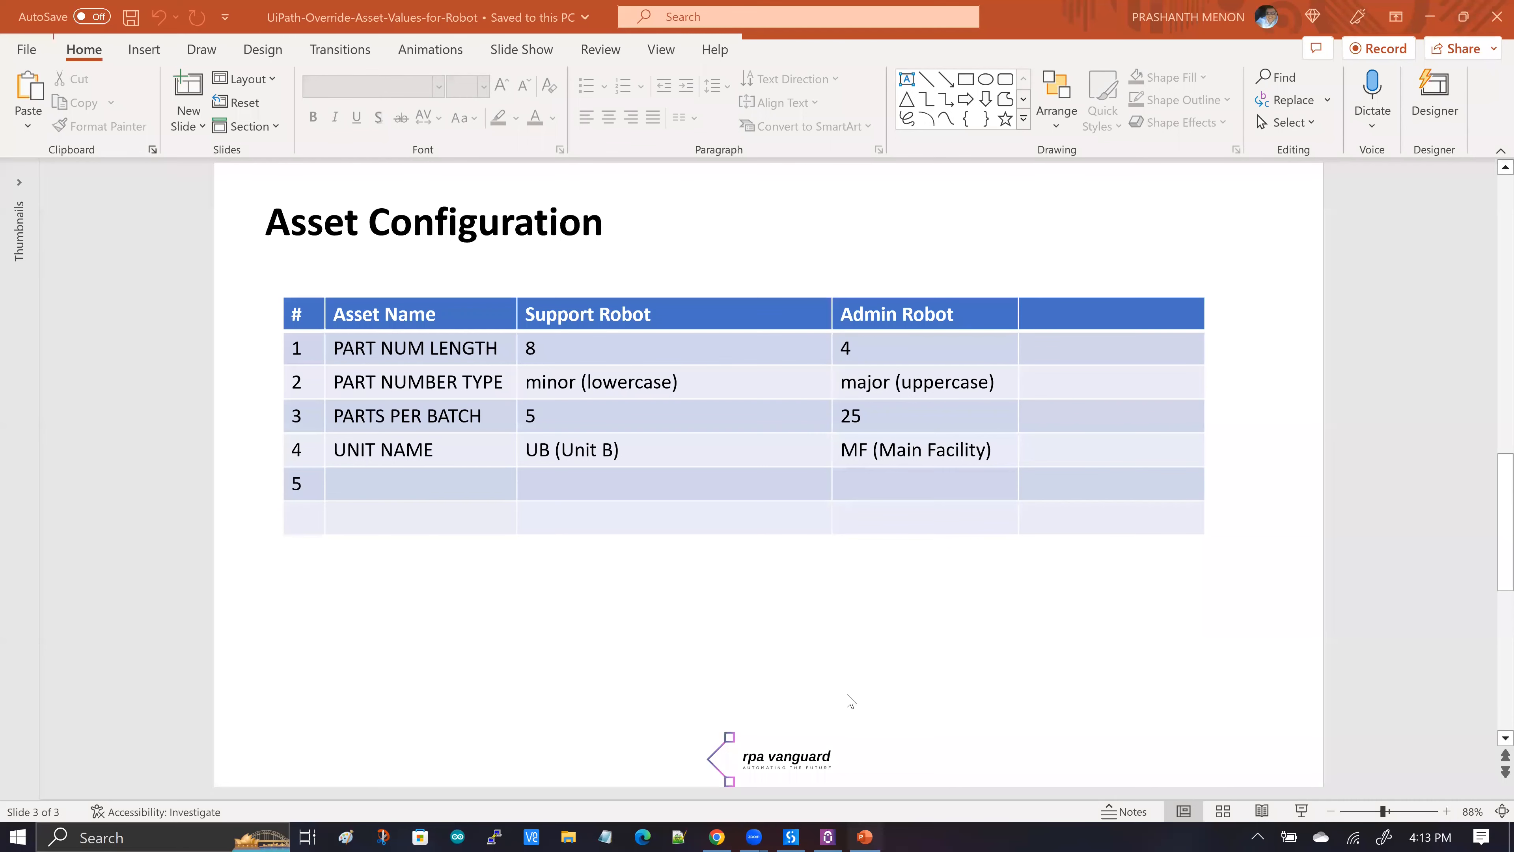
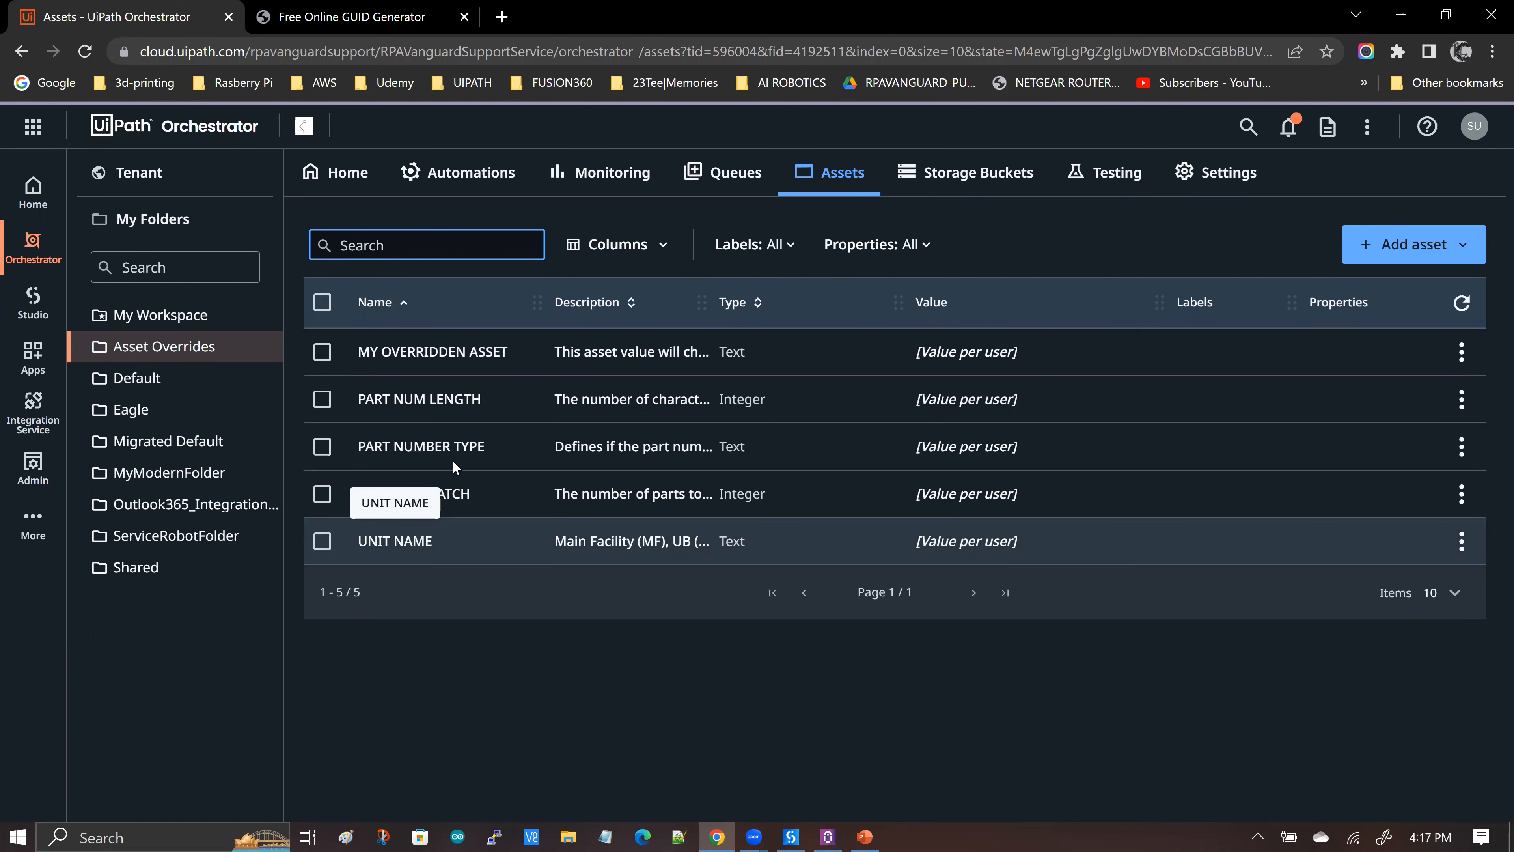
Step: Show the automation processes of the Asset Overrides folder and switch to the Learn-Asset Overrides project in UiPath Studio
click(472, 176)
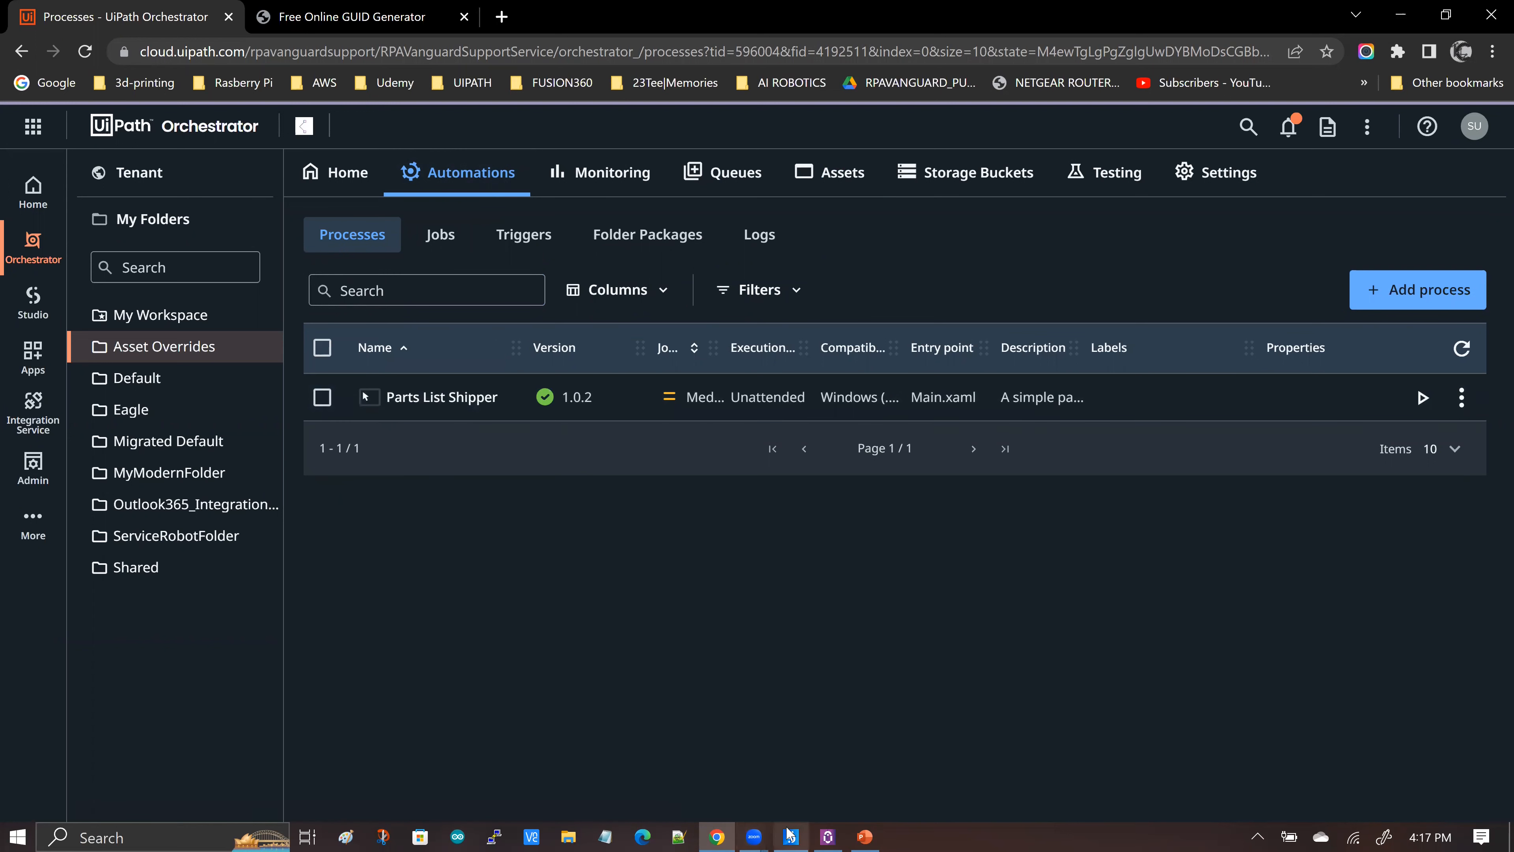
mouse_move(789, 835)
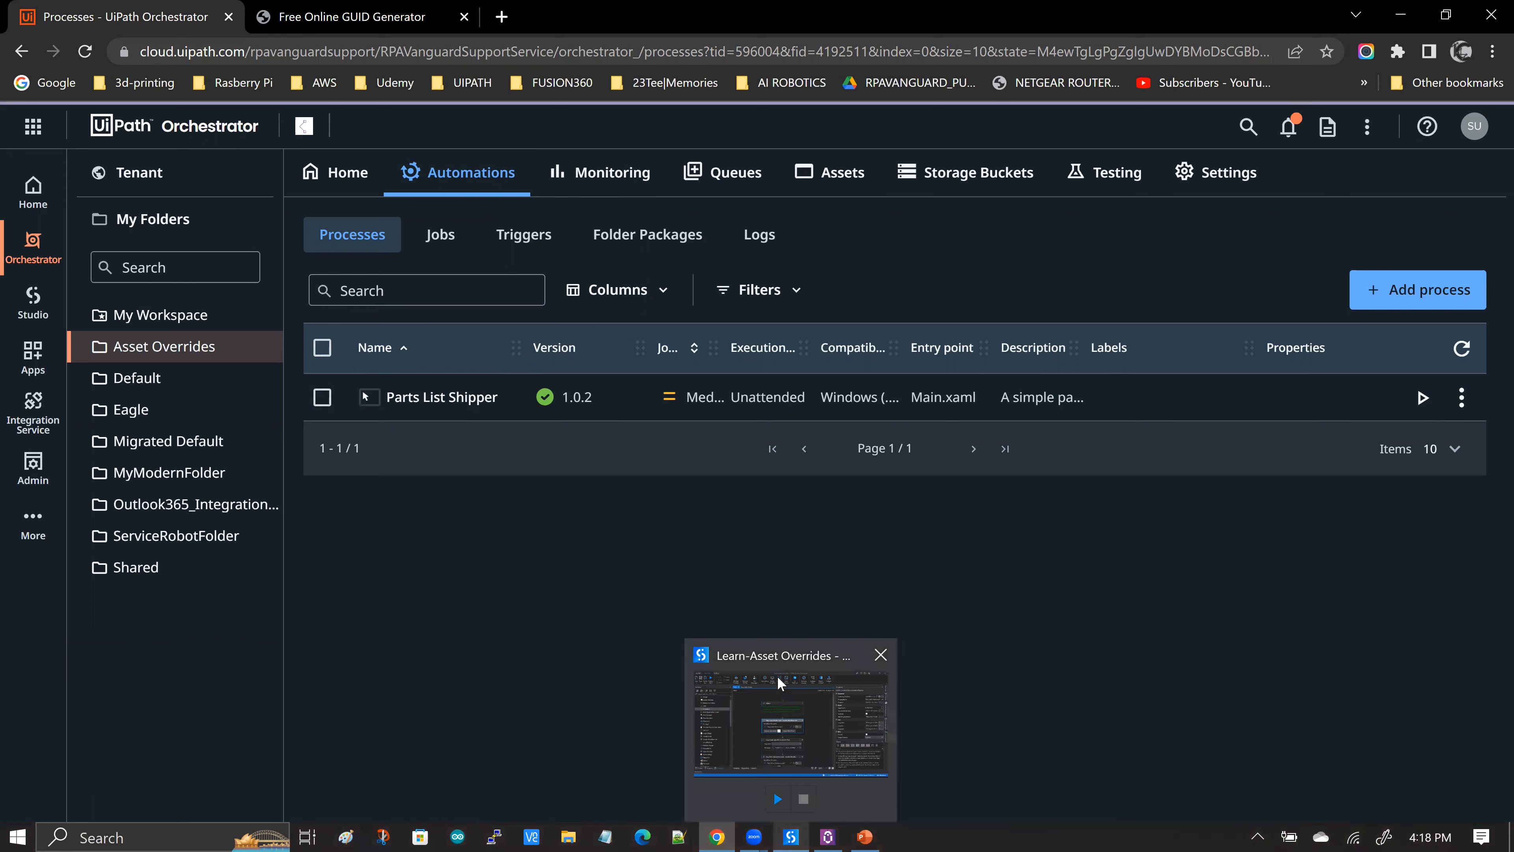
click(778, 656)
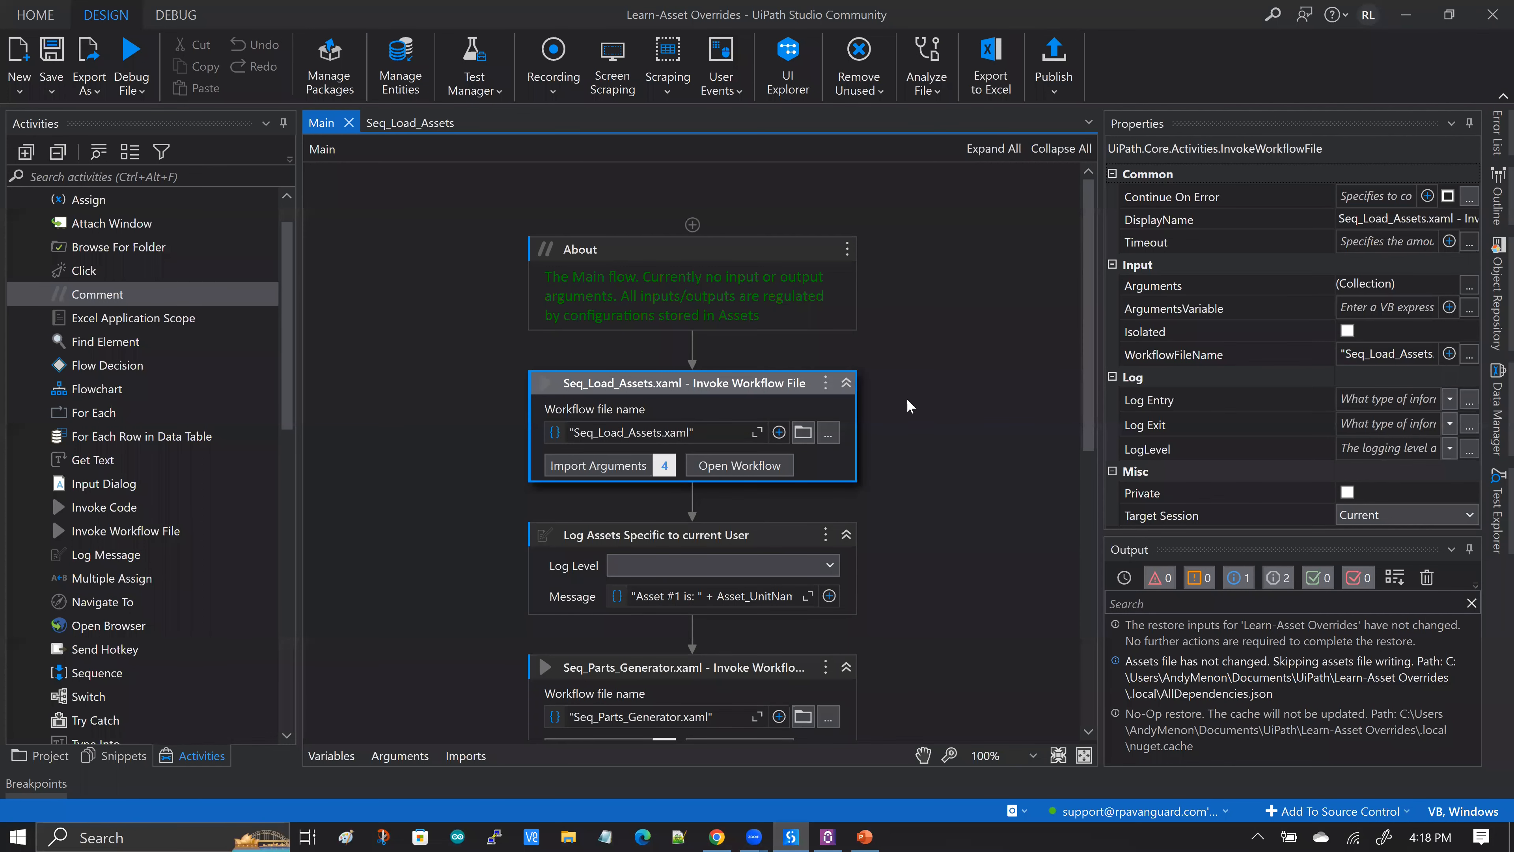
Step: Examine the four Get Asset activities in the Seq_Load_Assets workflow and display the workflow's arguments
scroll(741, 261, down, 2)
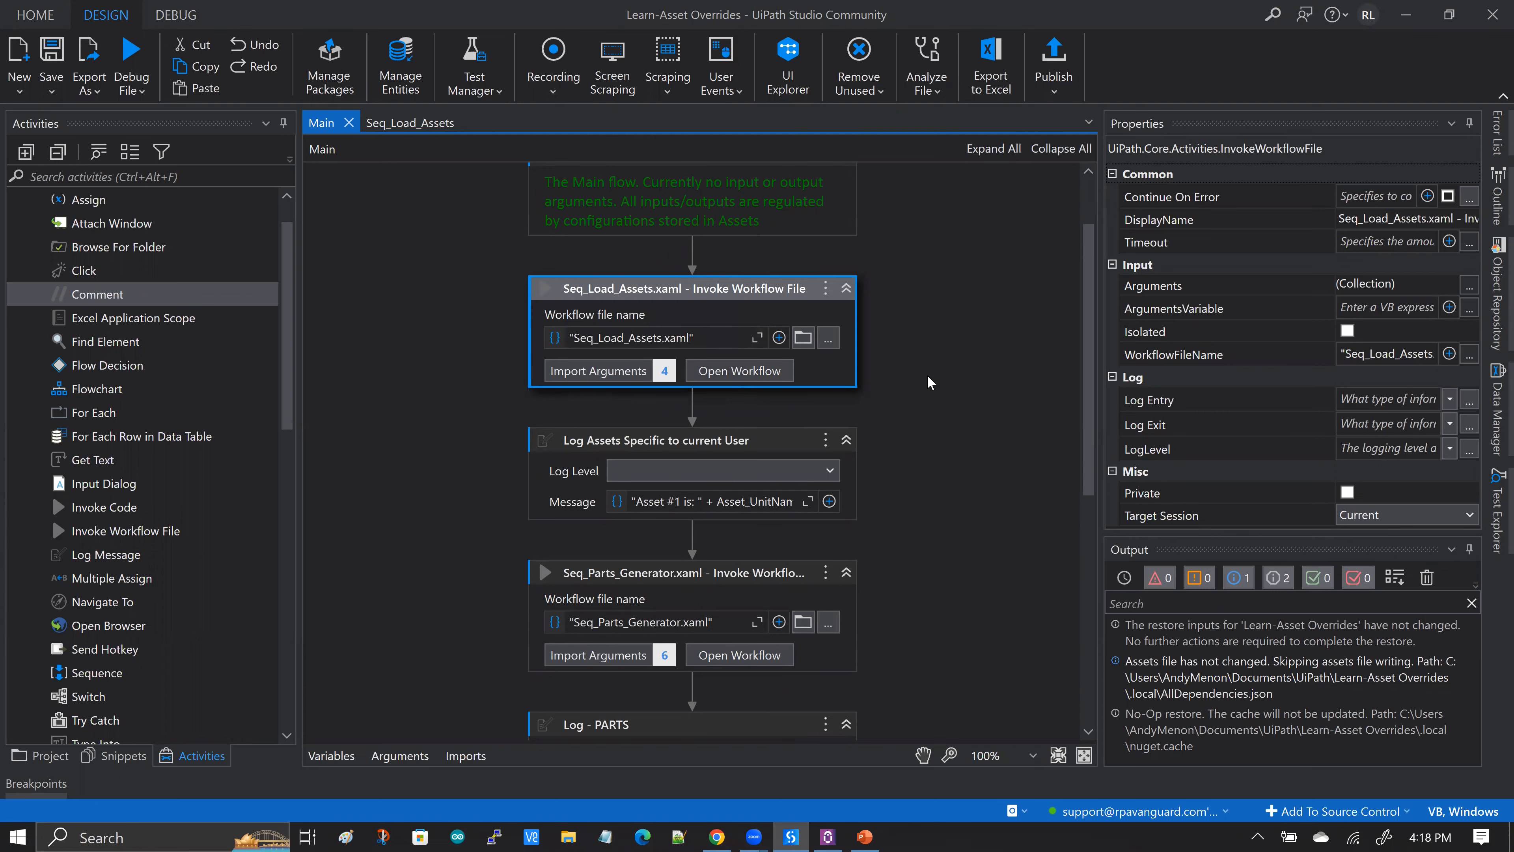
scroll(811, 273, down, 3)
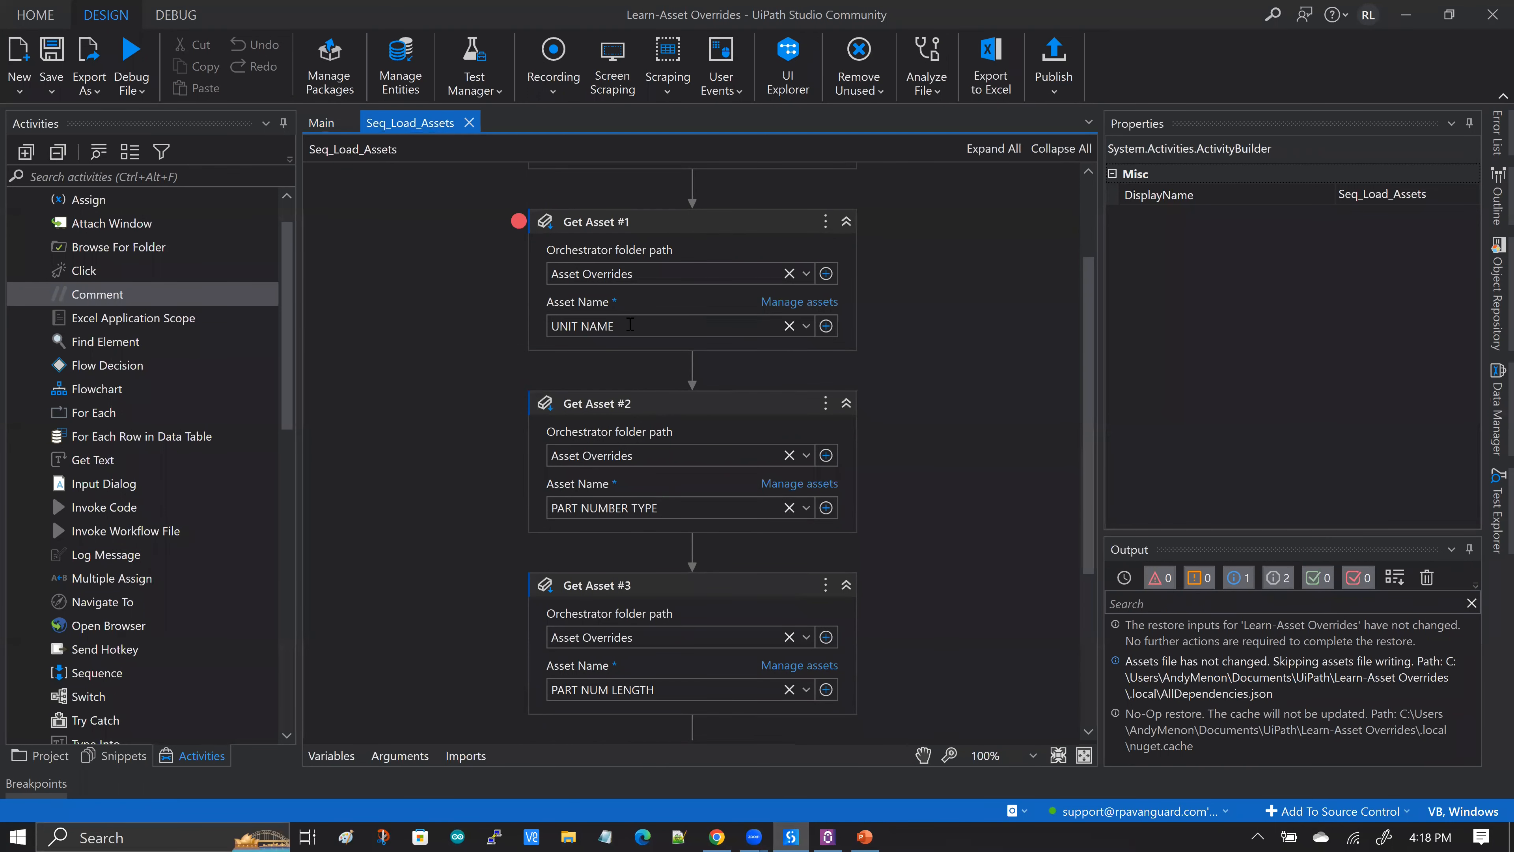
scroll(956, 358, down, 2)
scroll(817, 330, up, 1)
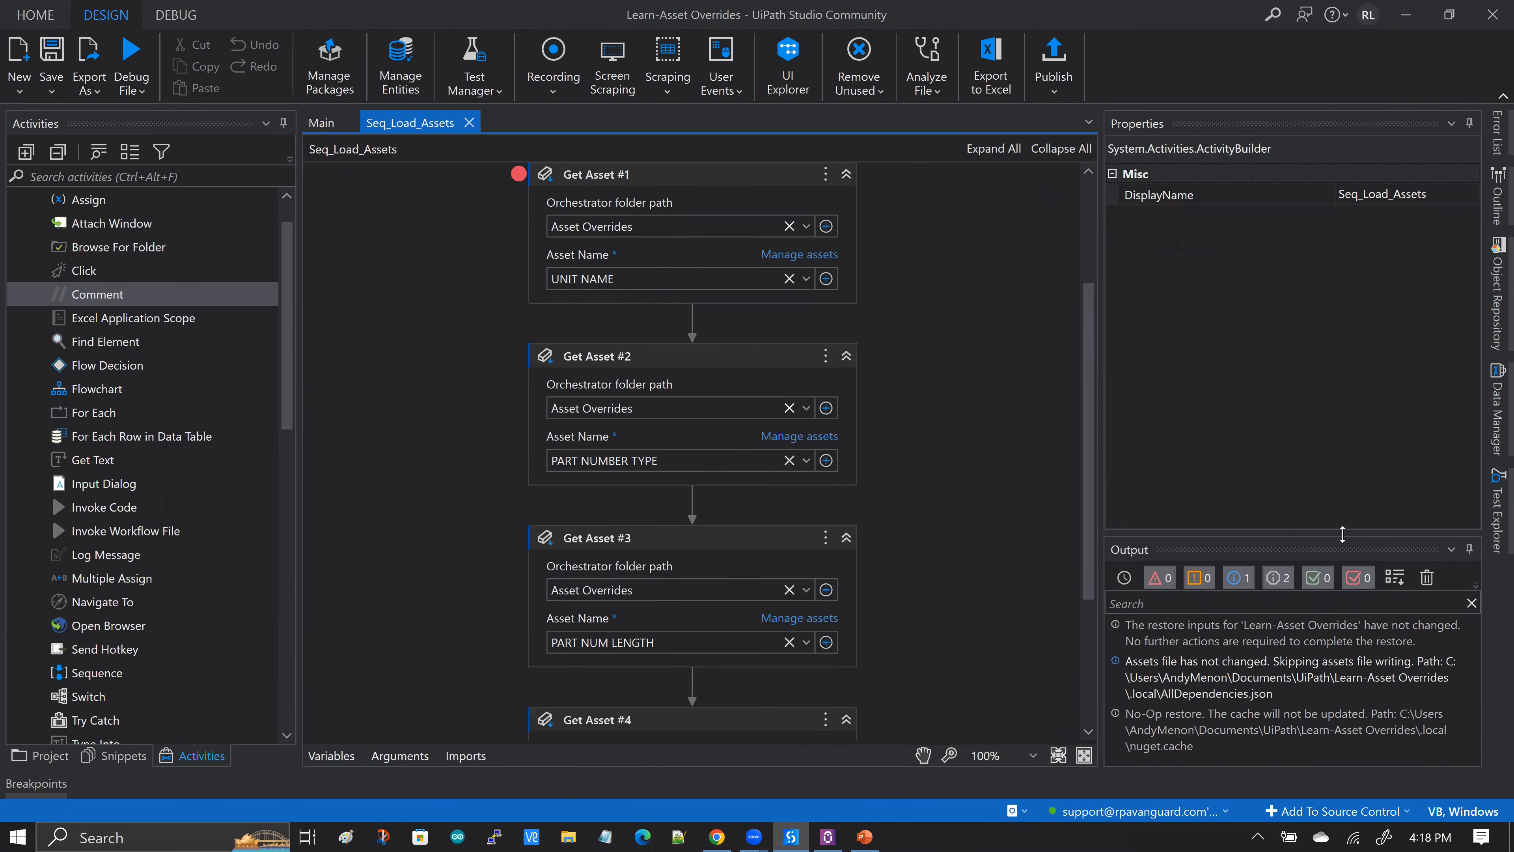
drag(1083, 549, 1083, 405)
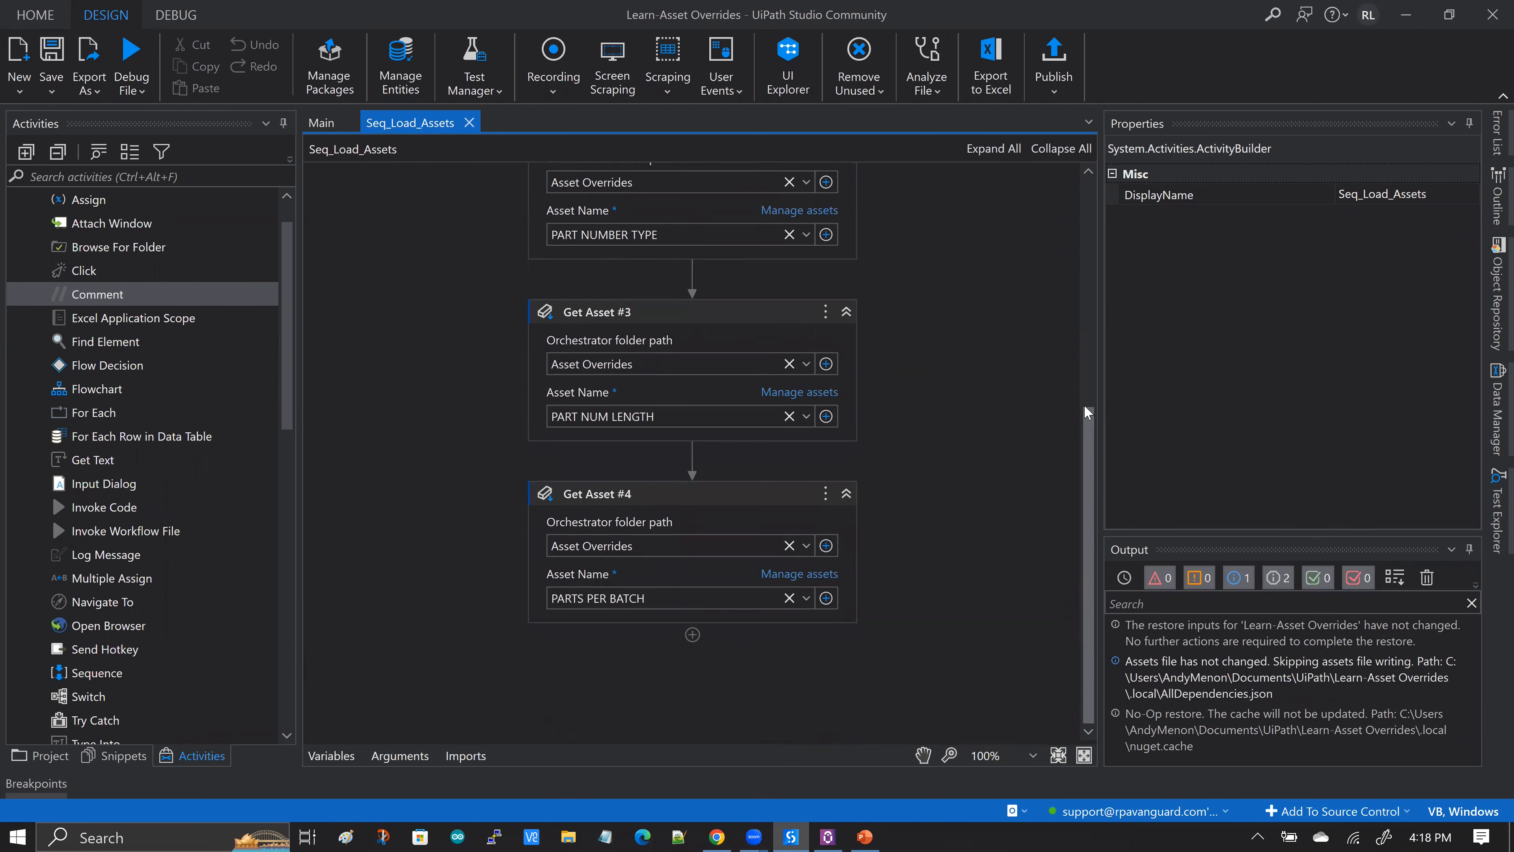
scroll(1079, 518, down, 2)
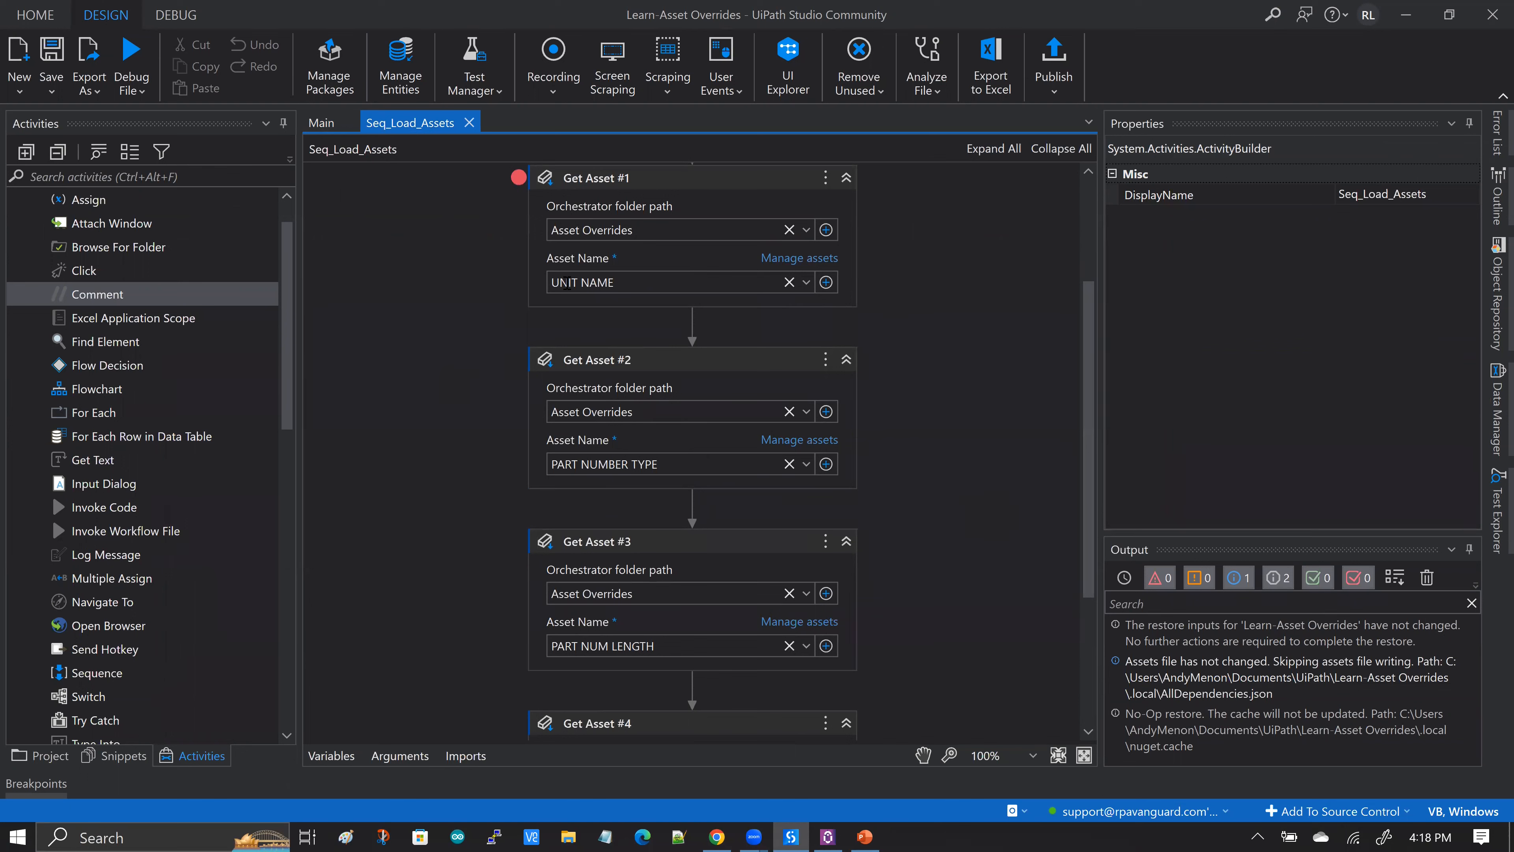
scroll(1097, 615, down, 3)
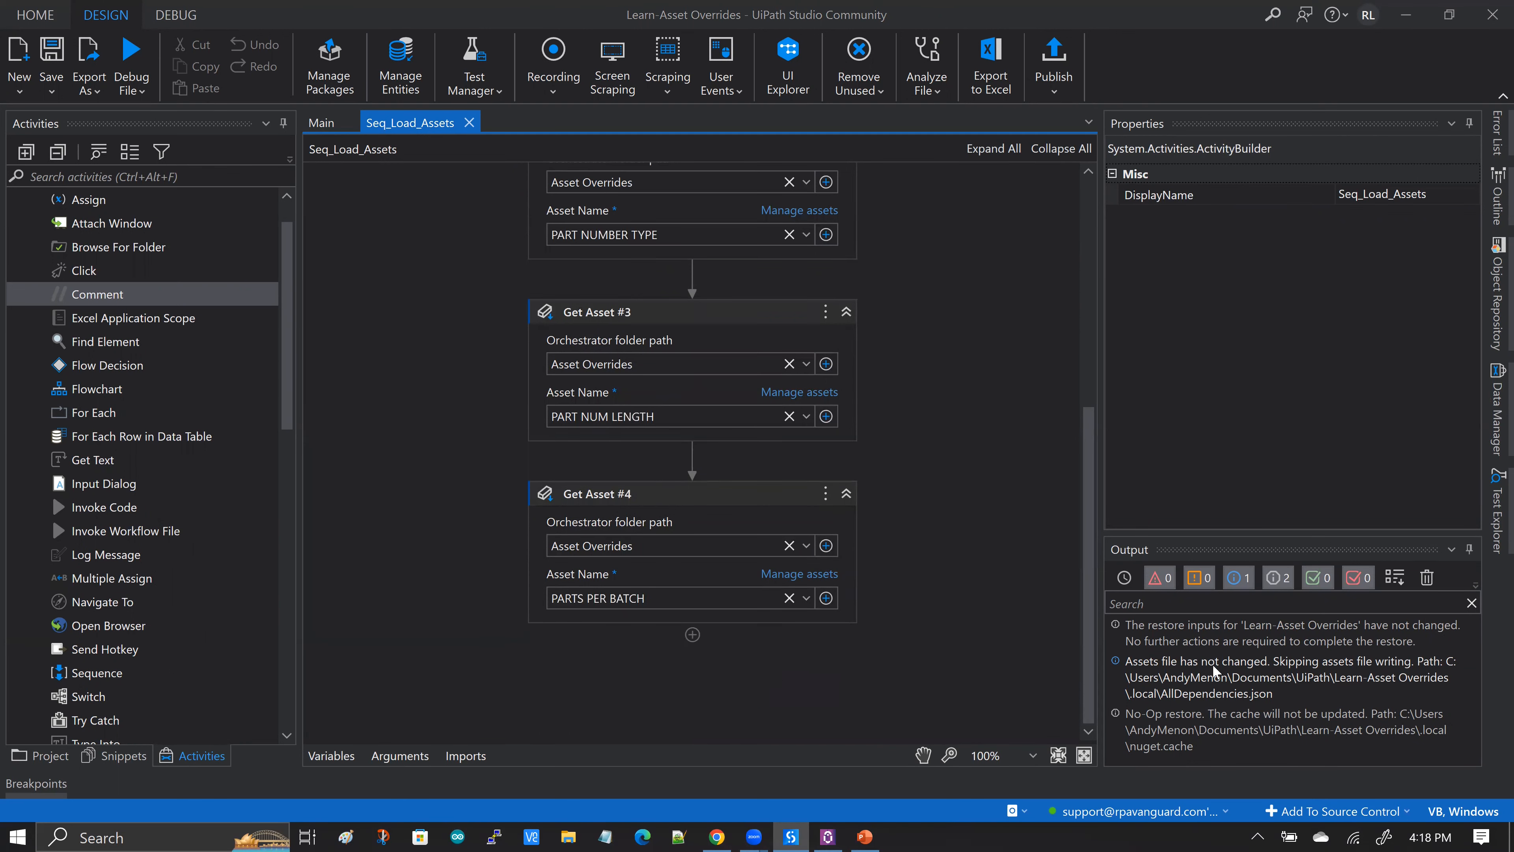
click(397, 756)
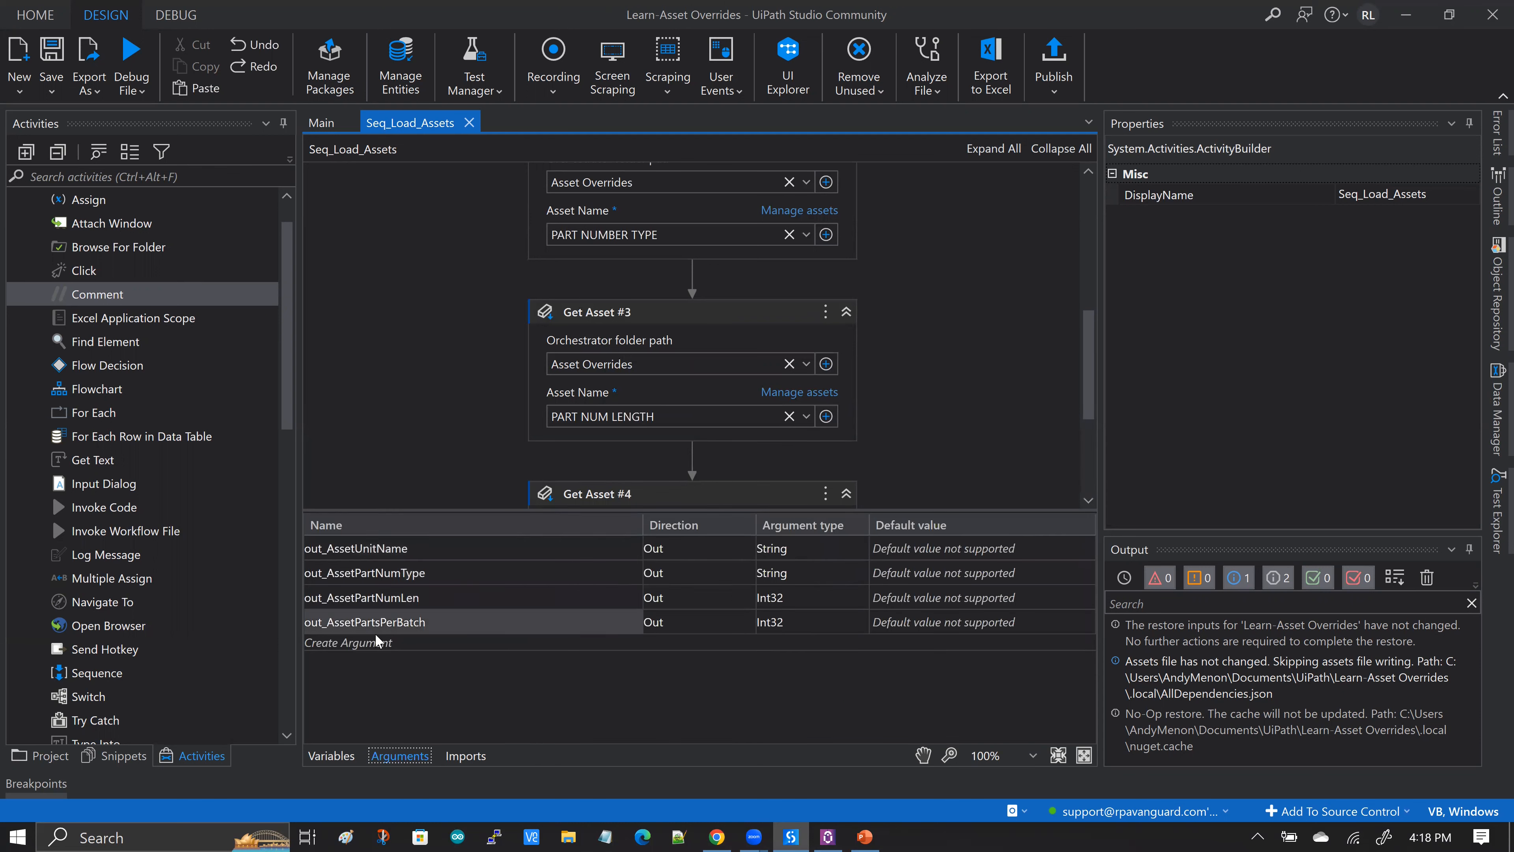
Step: Return to the Main workflow and inspect the arguments passed to the invoked Seq_Parts_Generator.xaml, closing them without changes
click(321, 123)
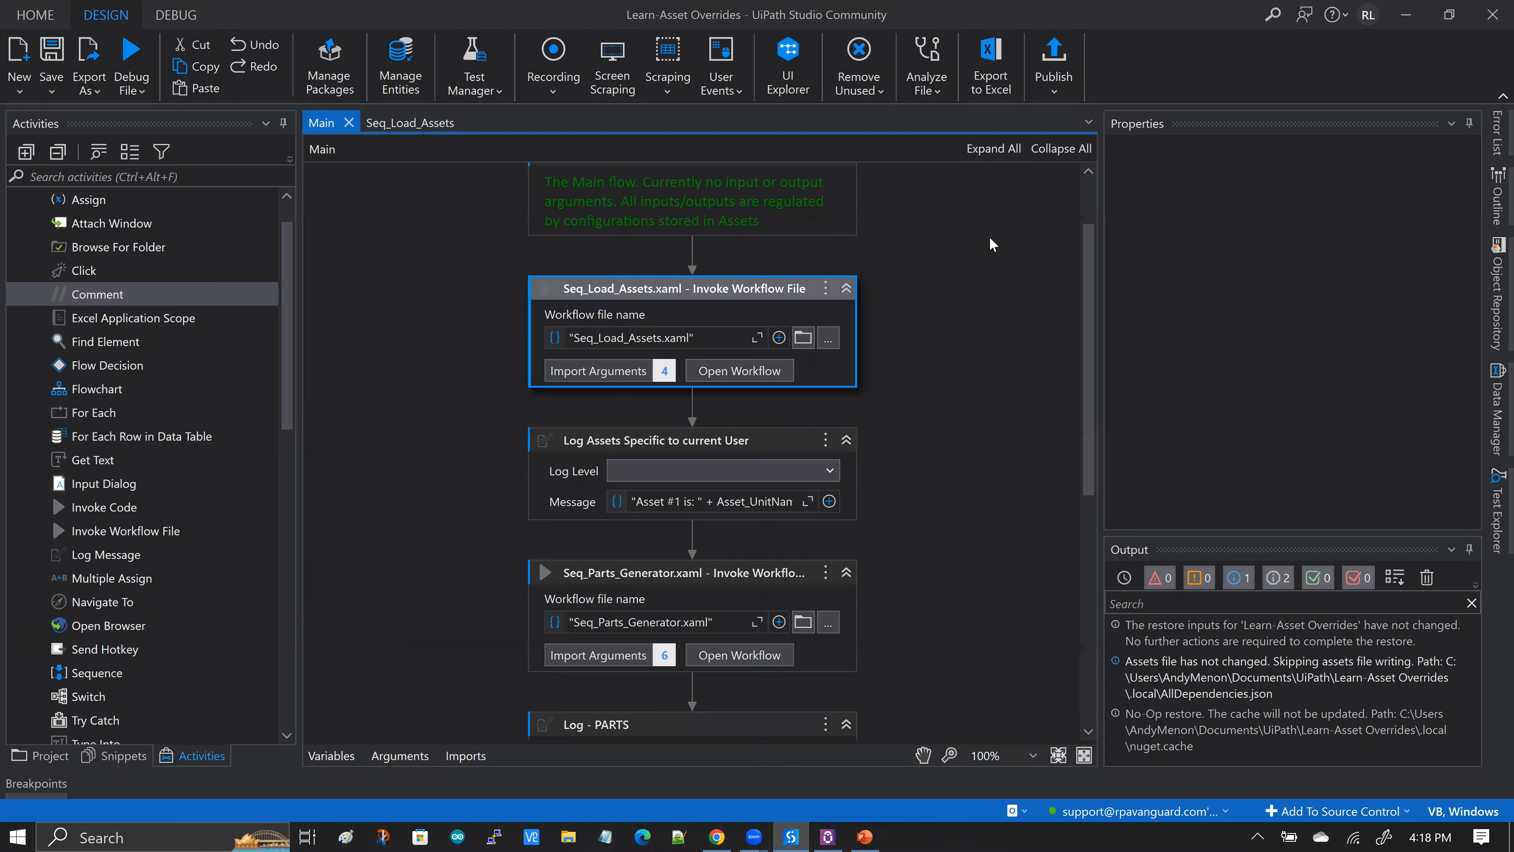
scroll(620, 433, down, 1)
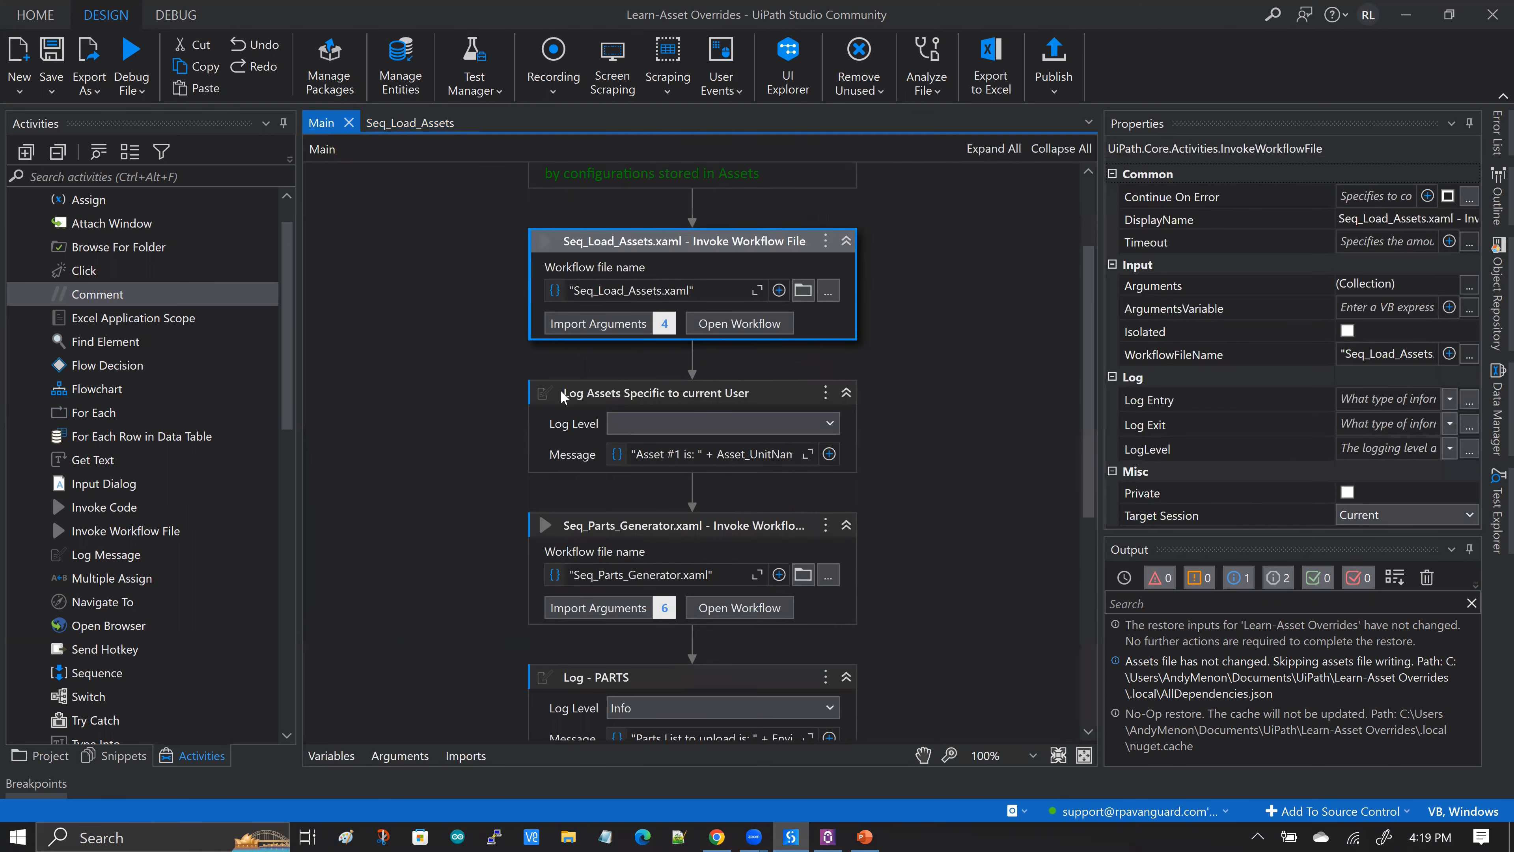
scroll(939, 417, down, 2)
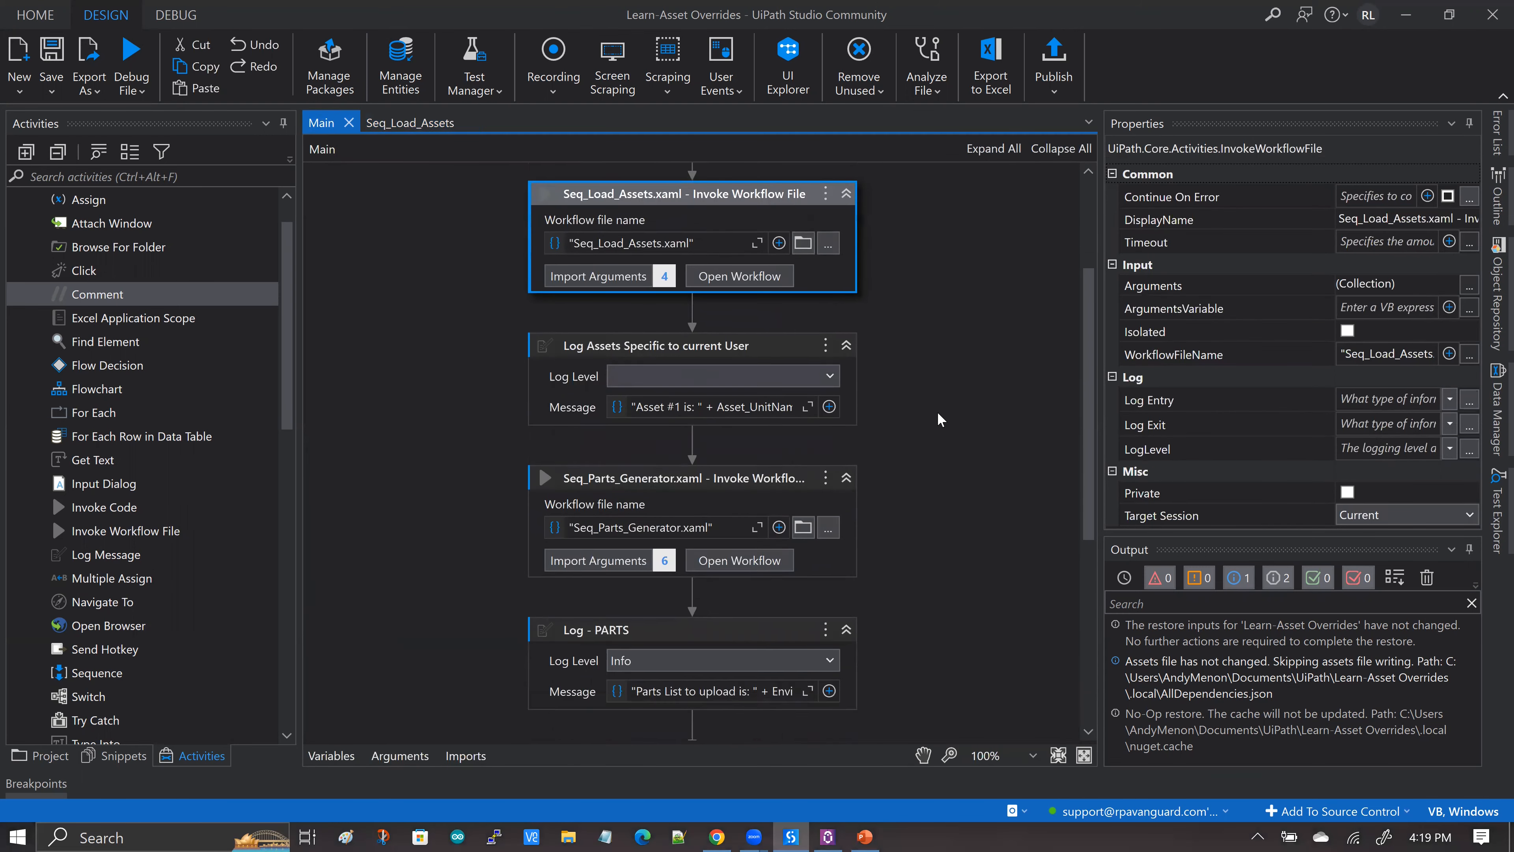
scroll(967, 410, down, 1)
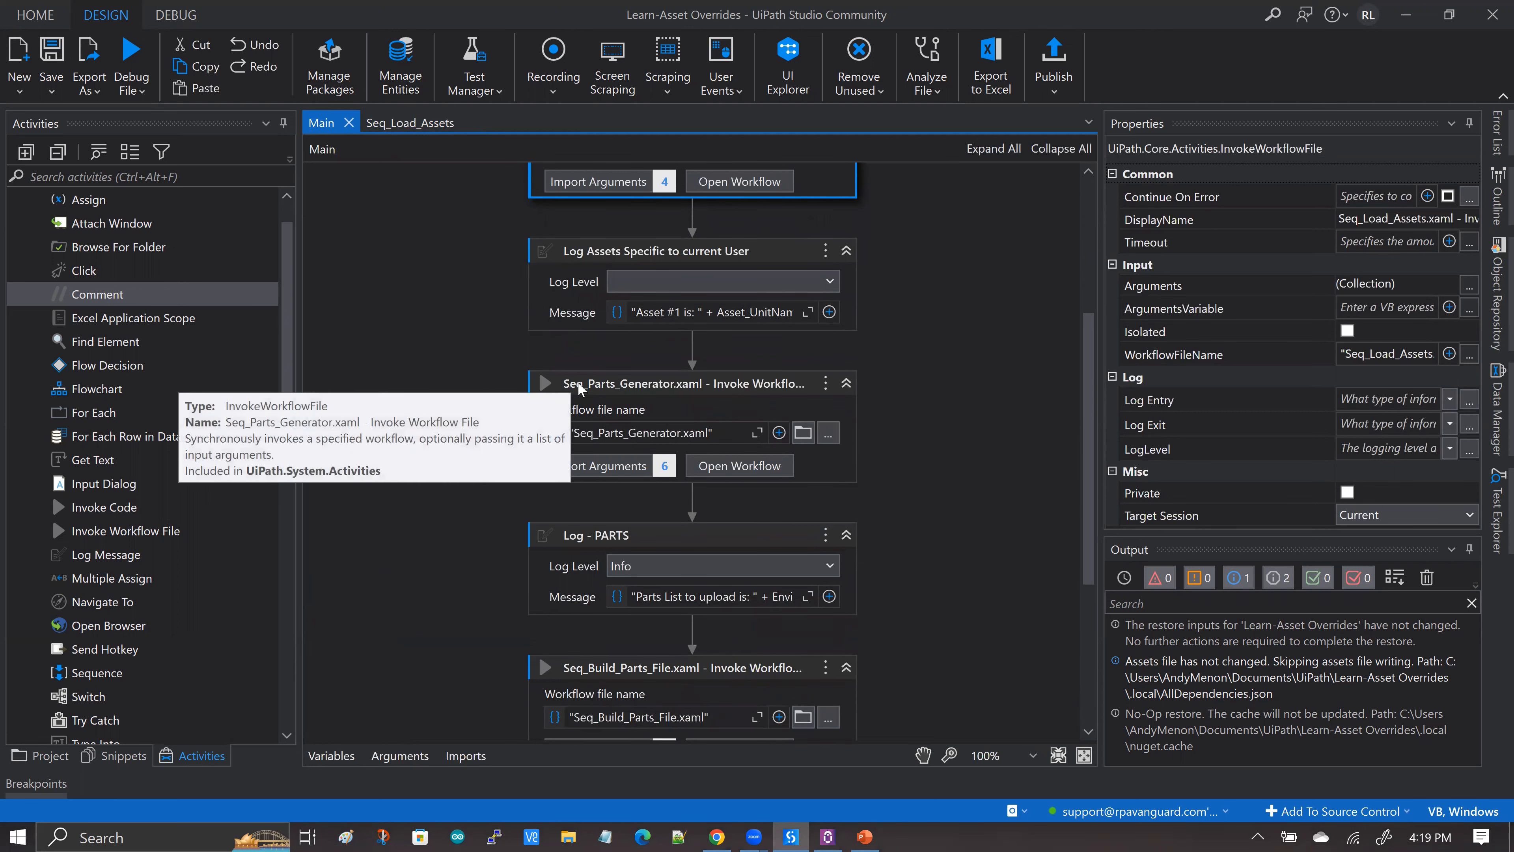
click(600, 386)
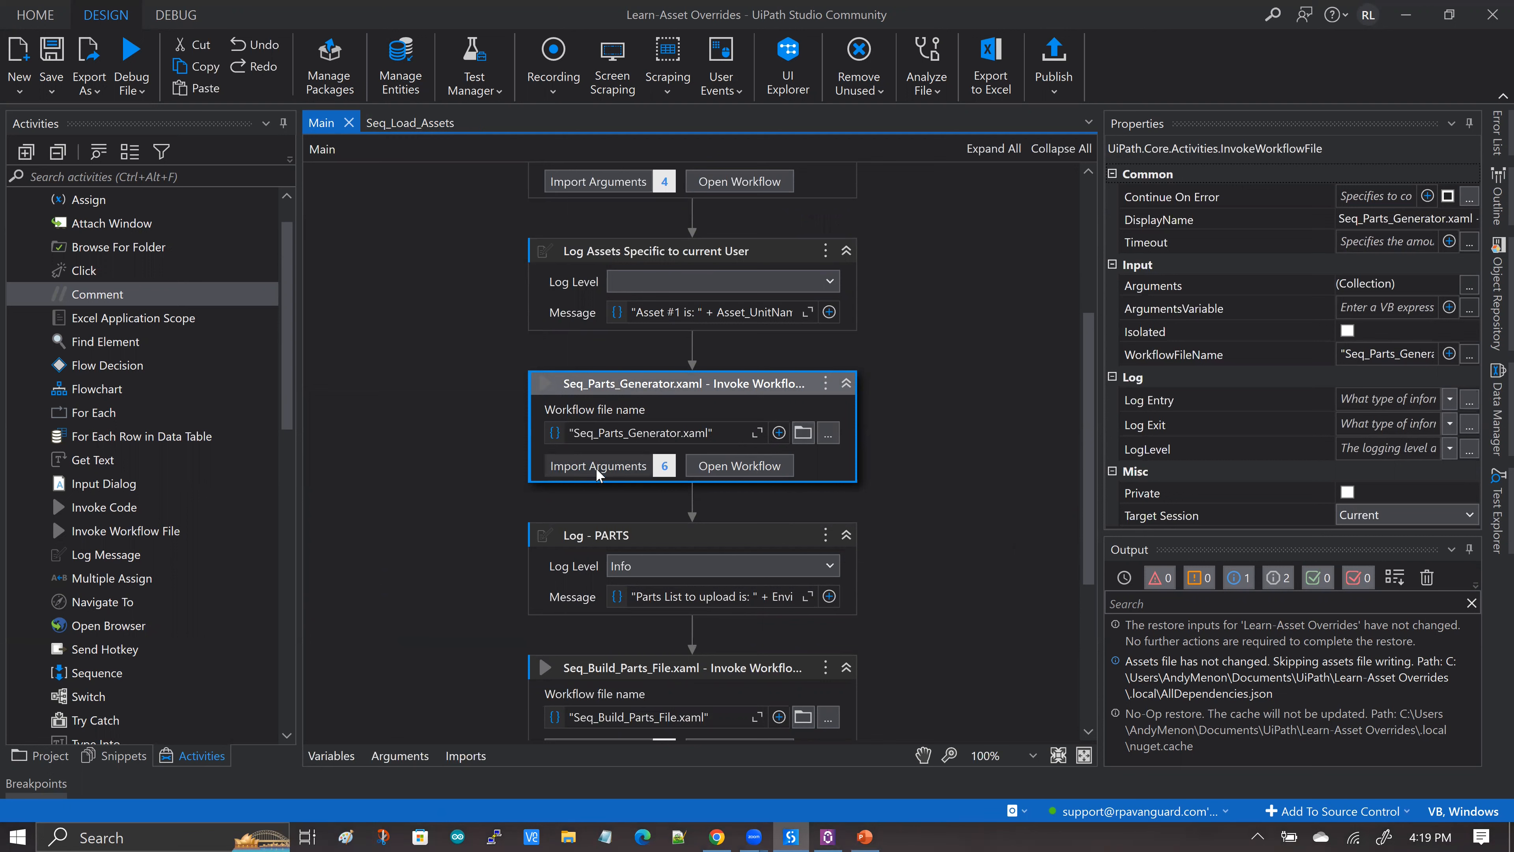
click(614, 466)
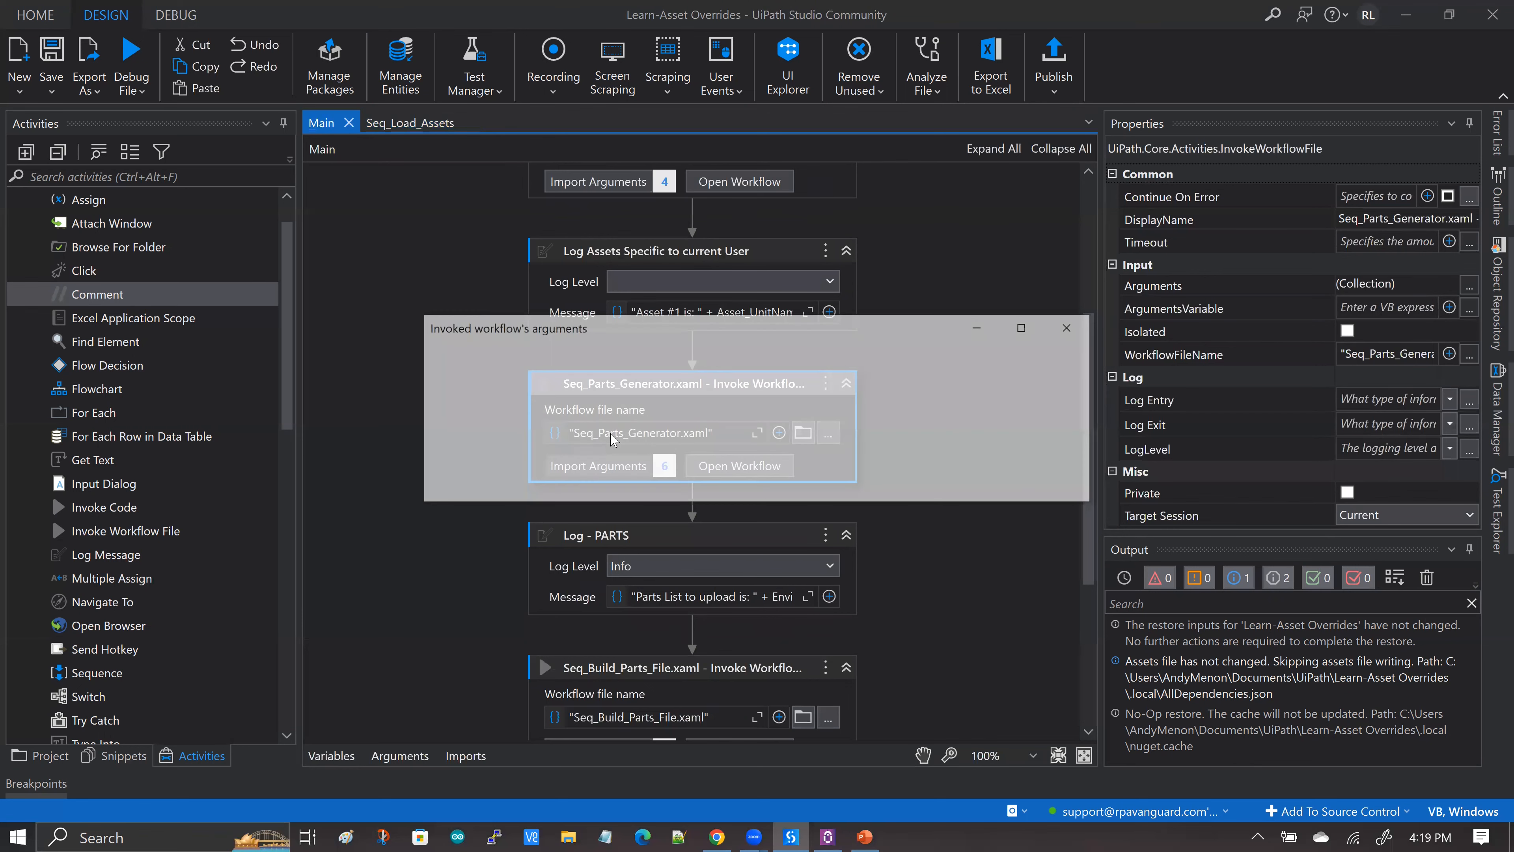
drag(555, 304, 484, 272)
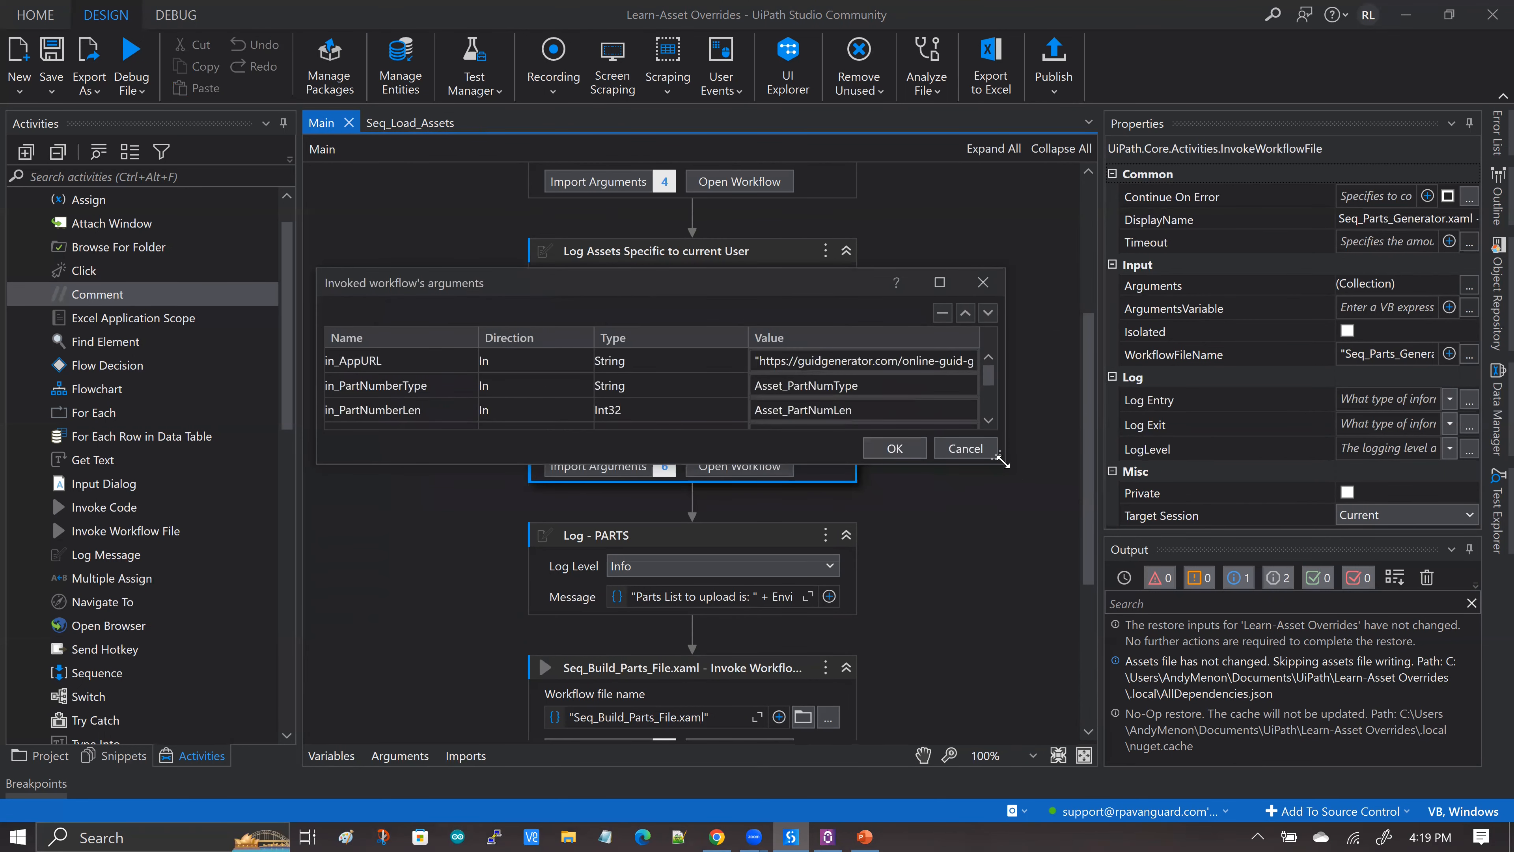
drag(1002, 461, 1008, 567)
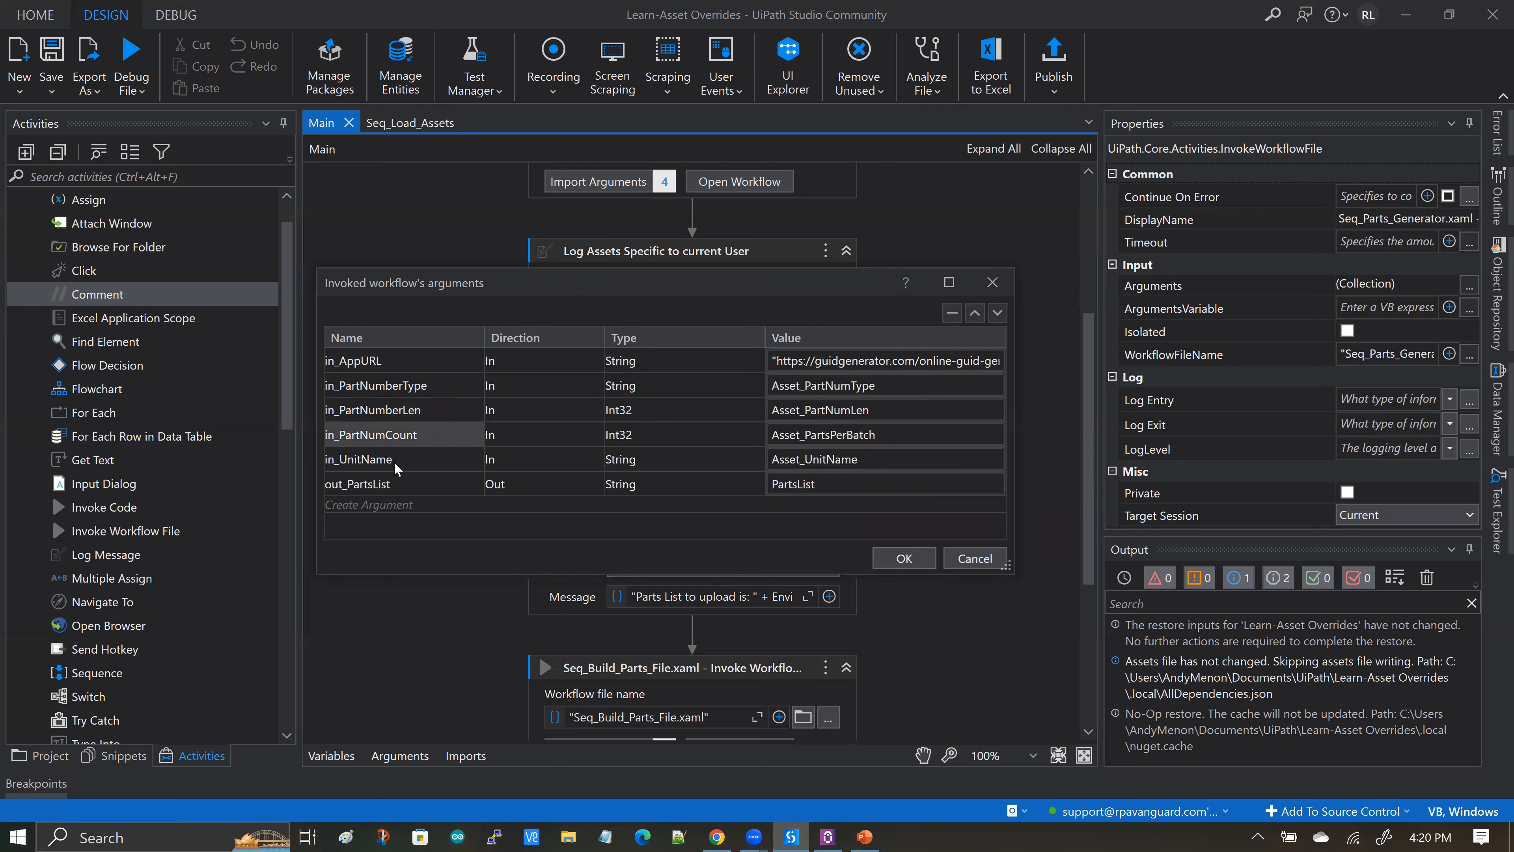
click(983, 555)
Step: Open the Seq_Parts_Generator workflow and examine its browser, part numbers count and part type condition activities
click(719, 467)
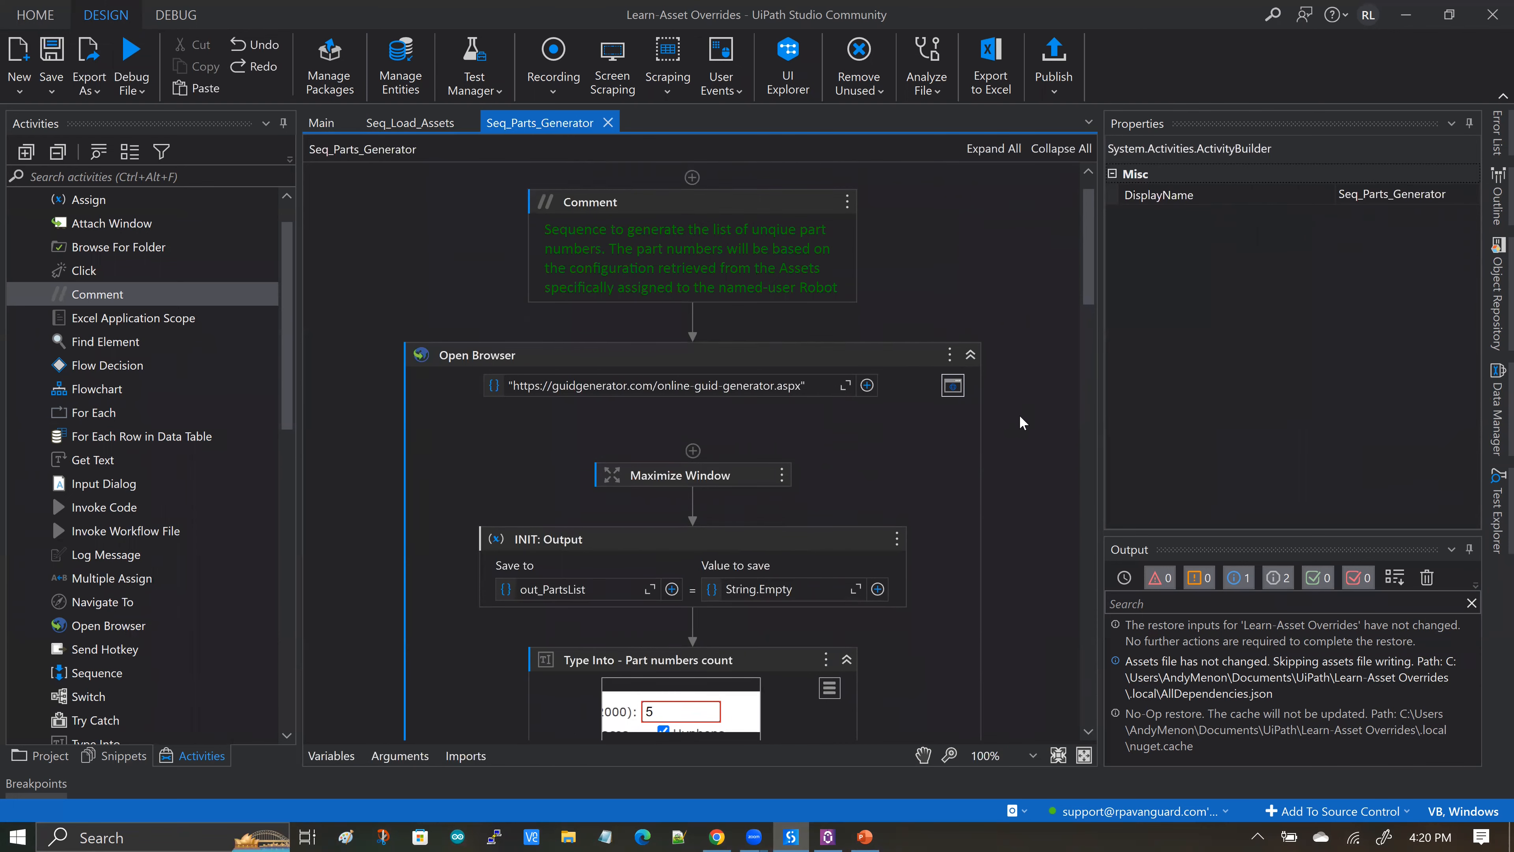
scroll(1092, 318, down, 4)
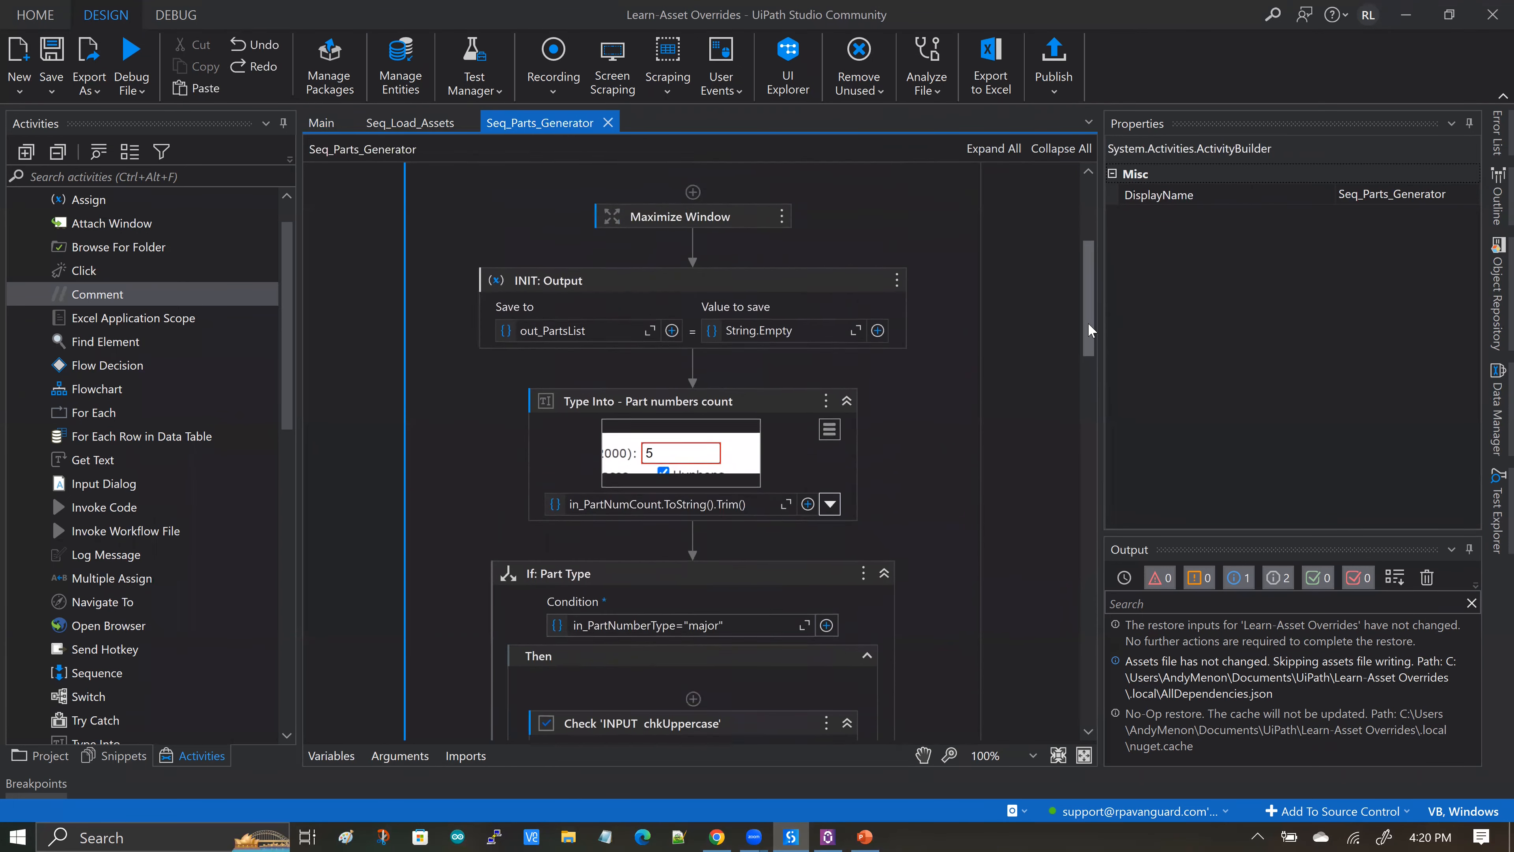
scroll(1087, 343, down, 1)
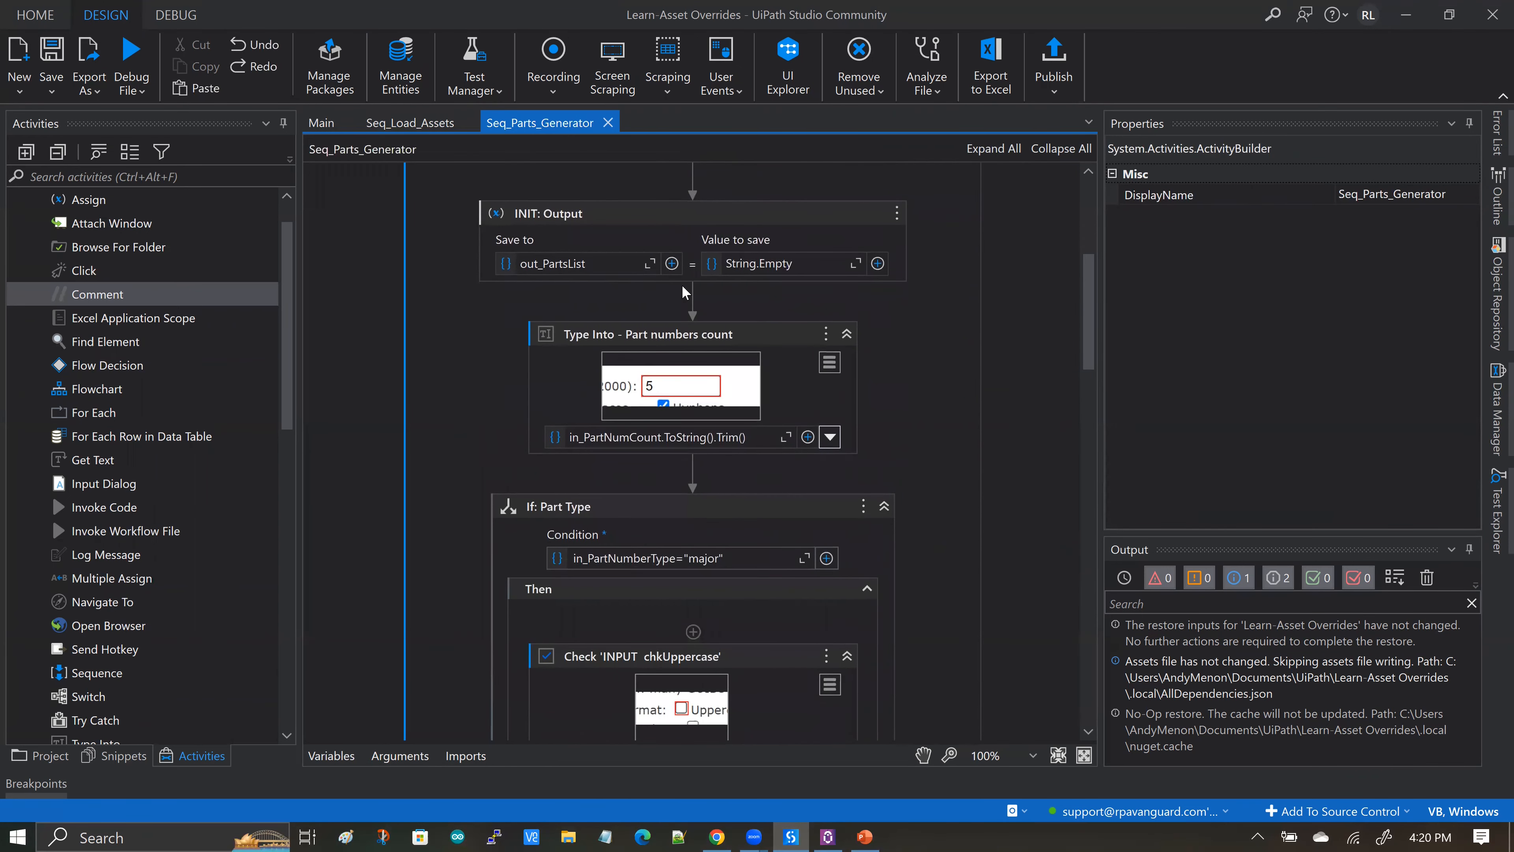
scroll(669, 314, up, 3)
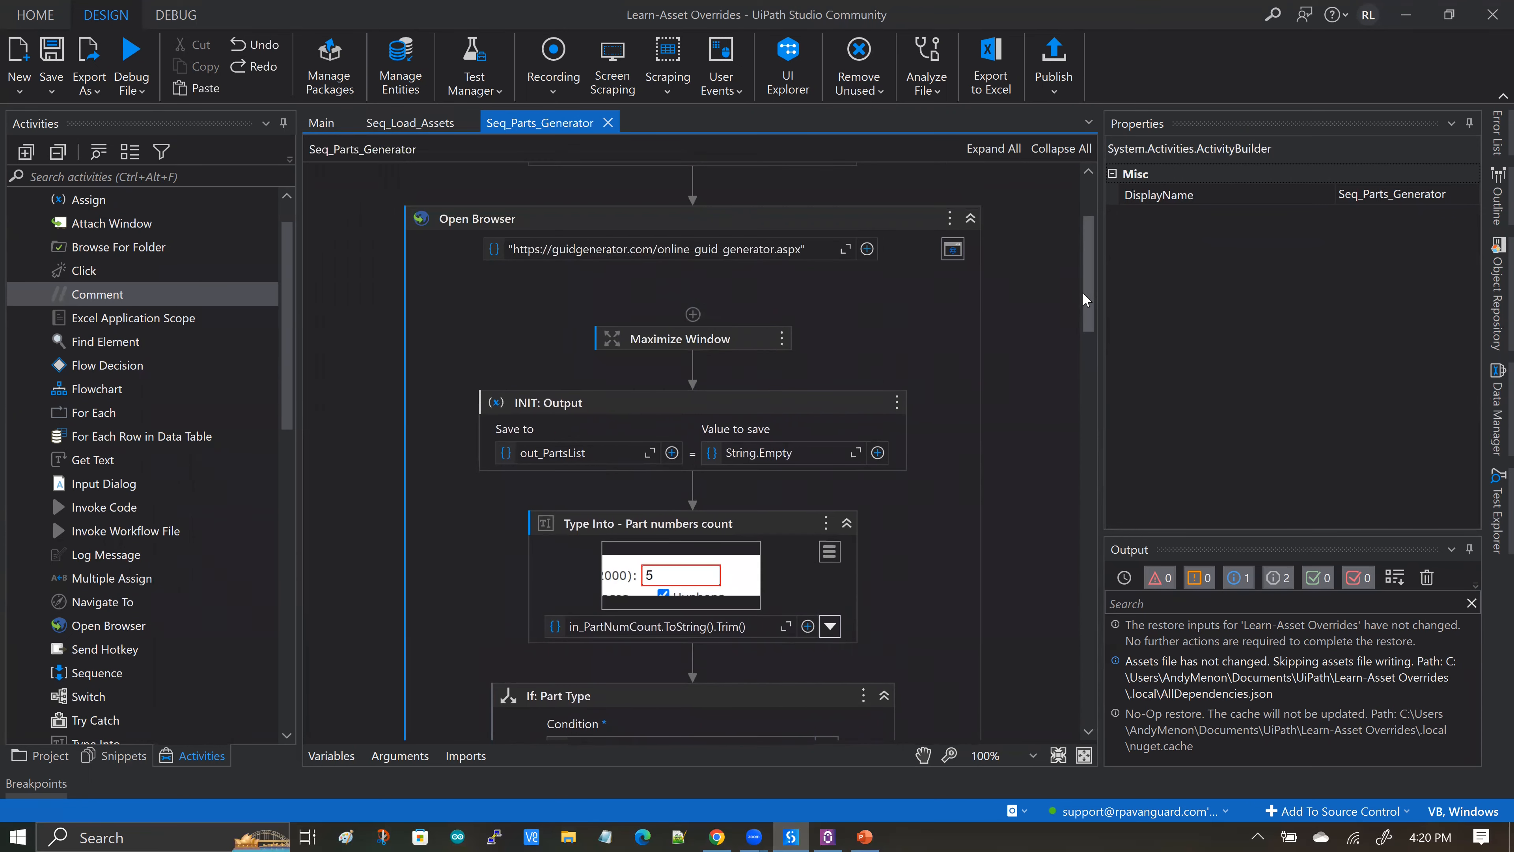
drag(1087, 286, 1087, 333)
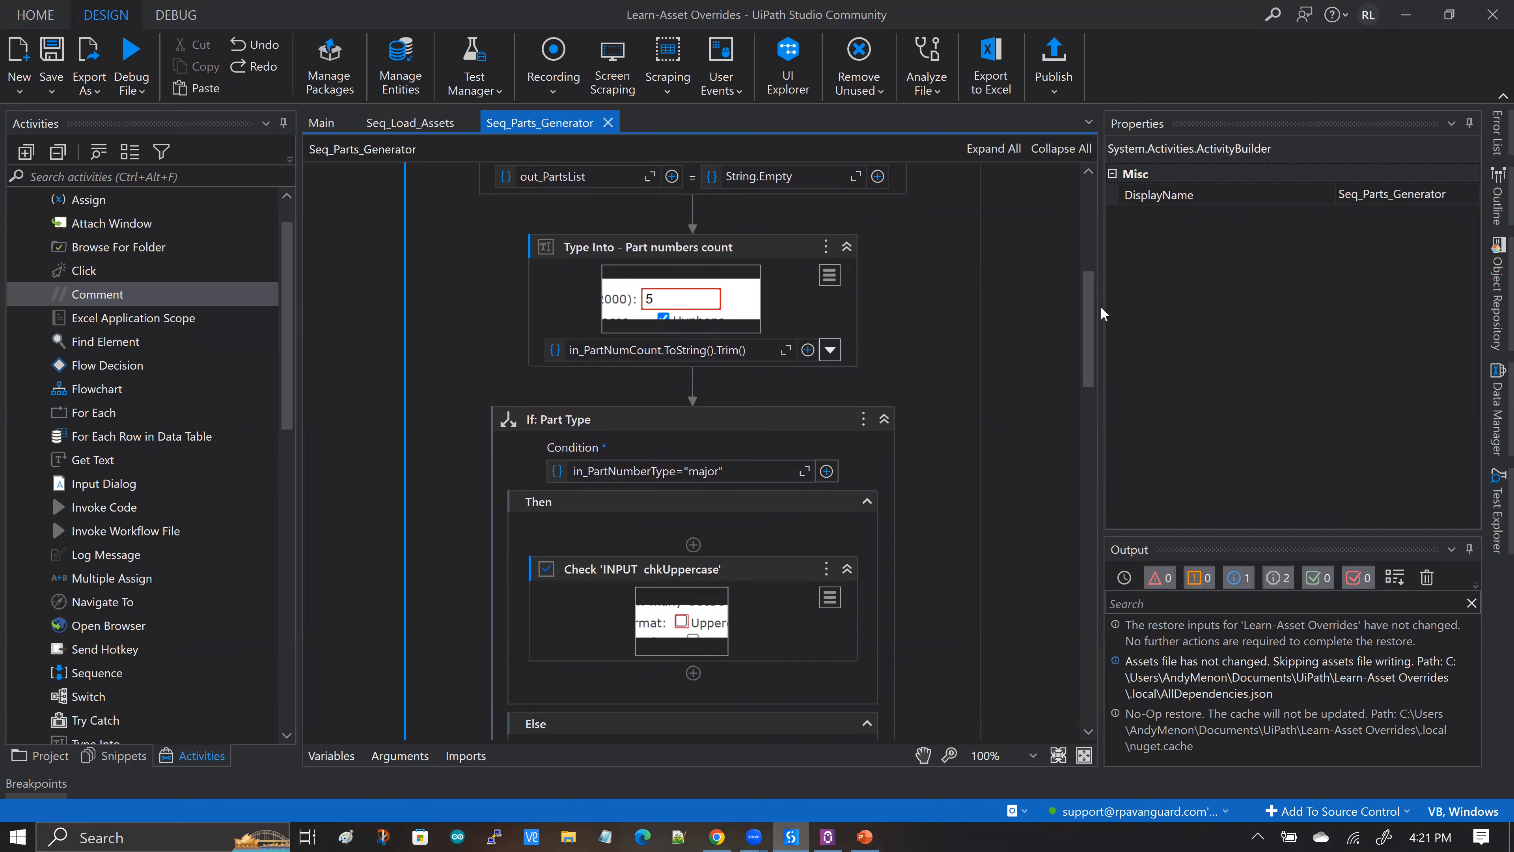
drag(1085, 362, 1077, 363)
scroll(1076, 362, down, 4)
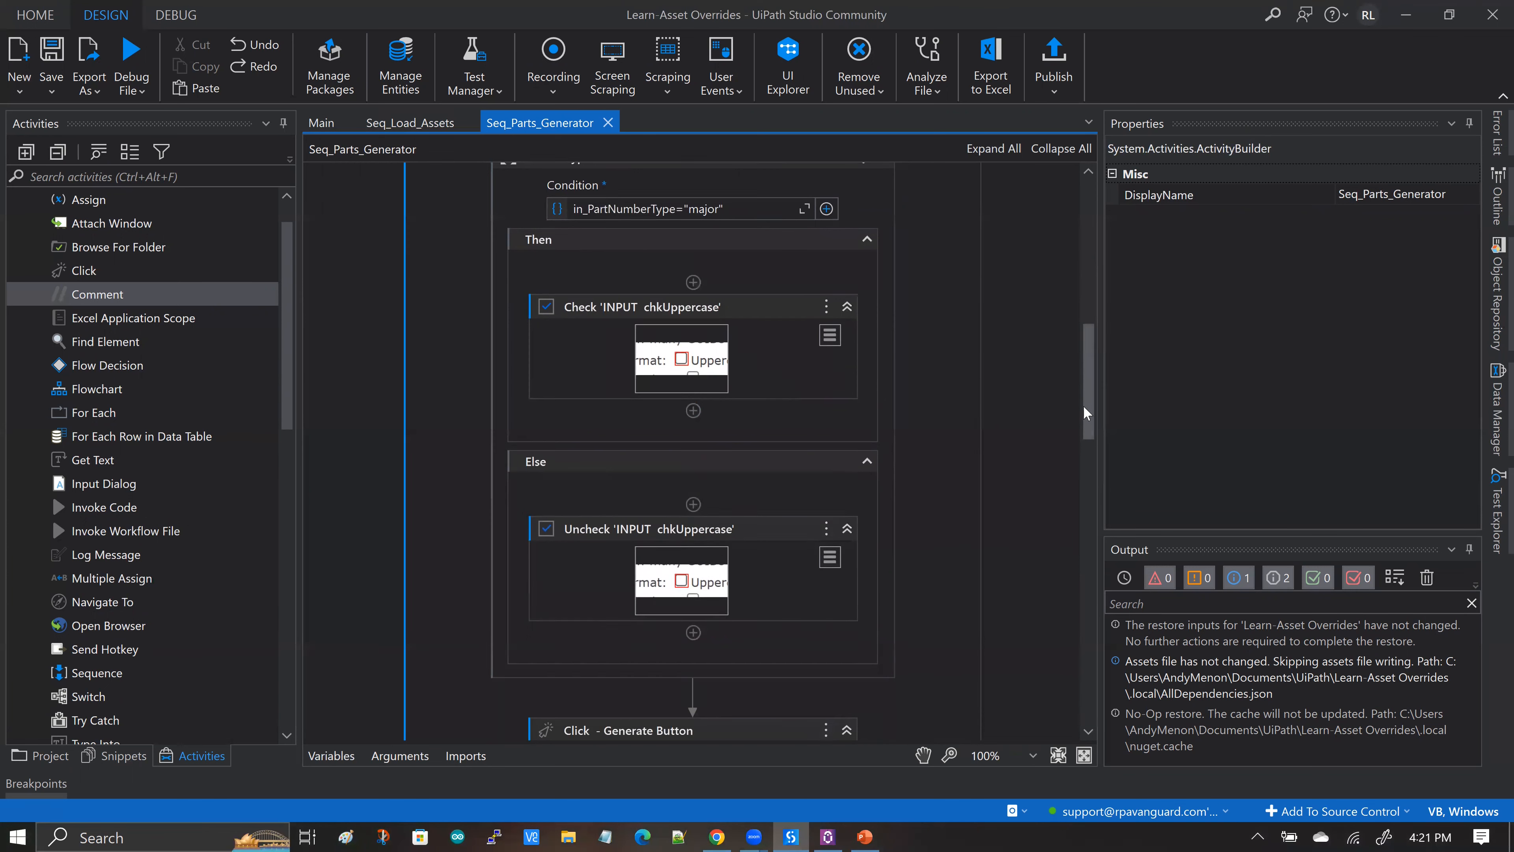
scroll(1083, 405, down, 3)
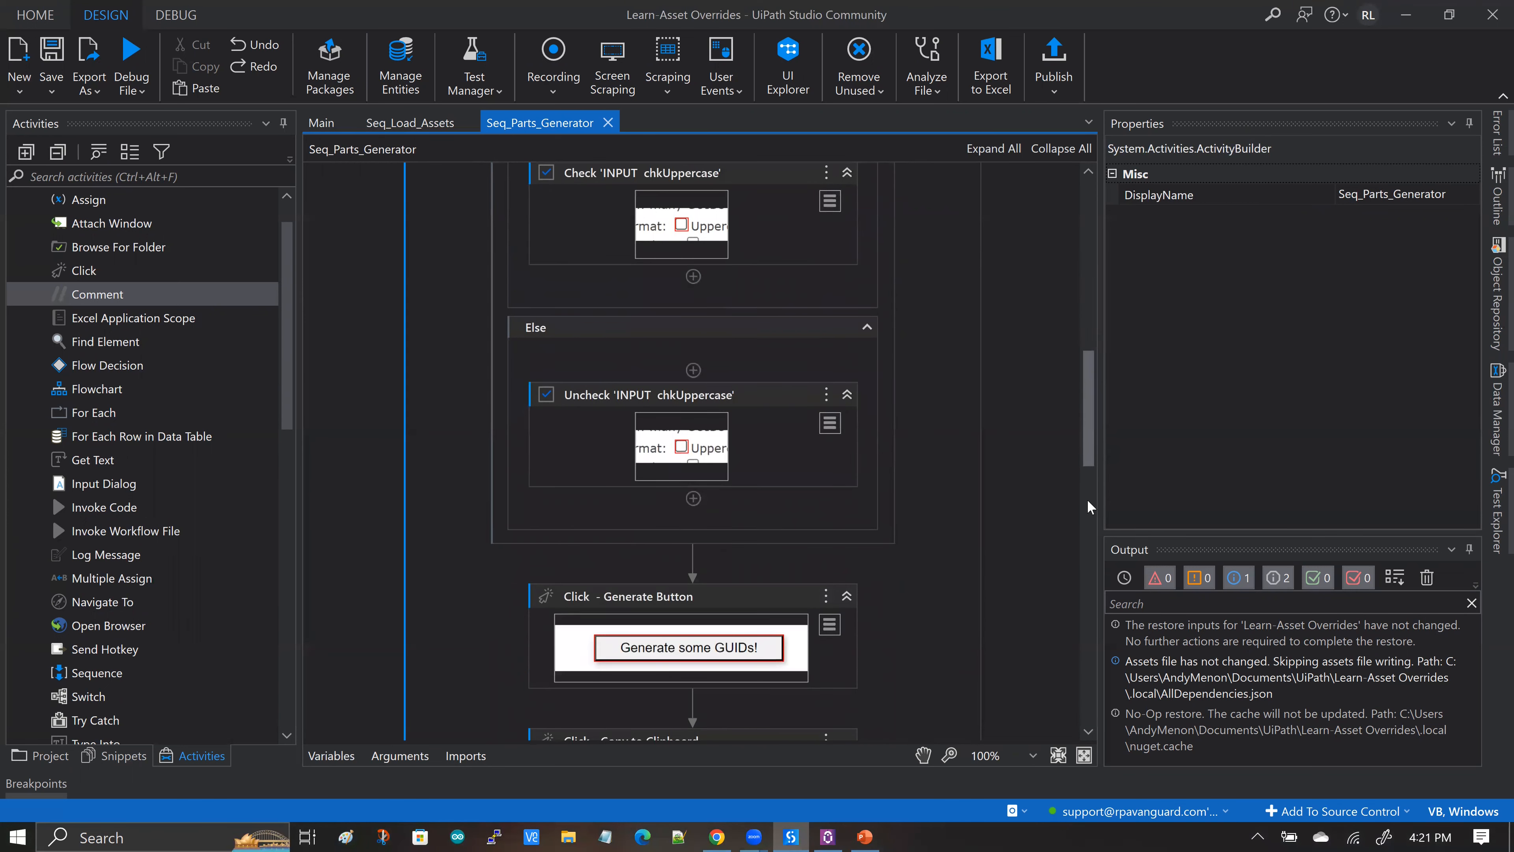
Step: Examine how Seq_Parts_Generator generates and copies the GUIDs, splits them into GuidArray and loops through them
scroll(1088, 504, down, 6)
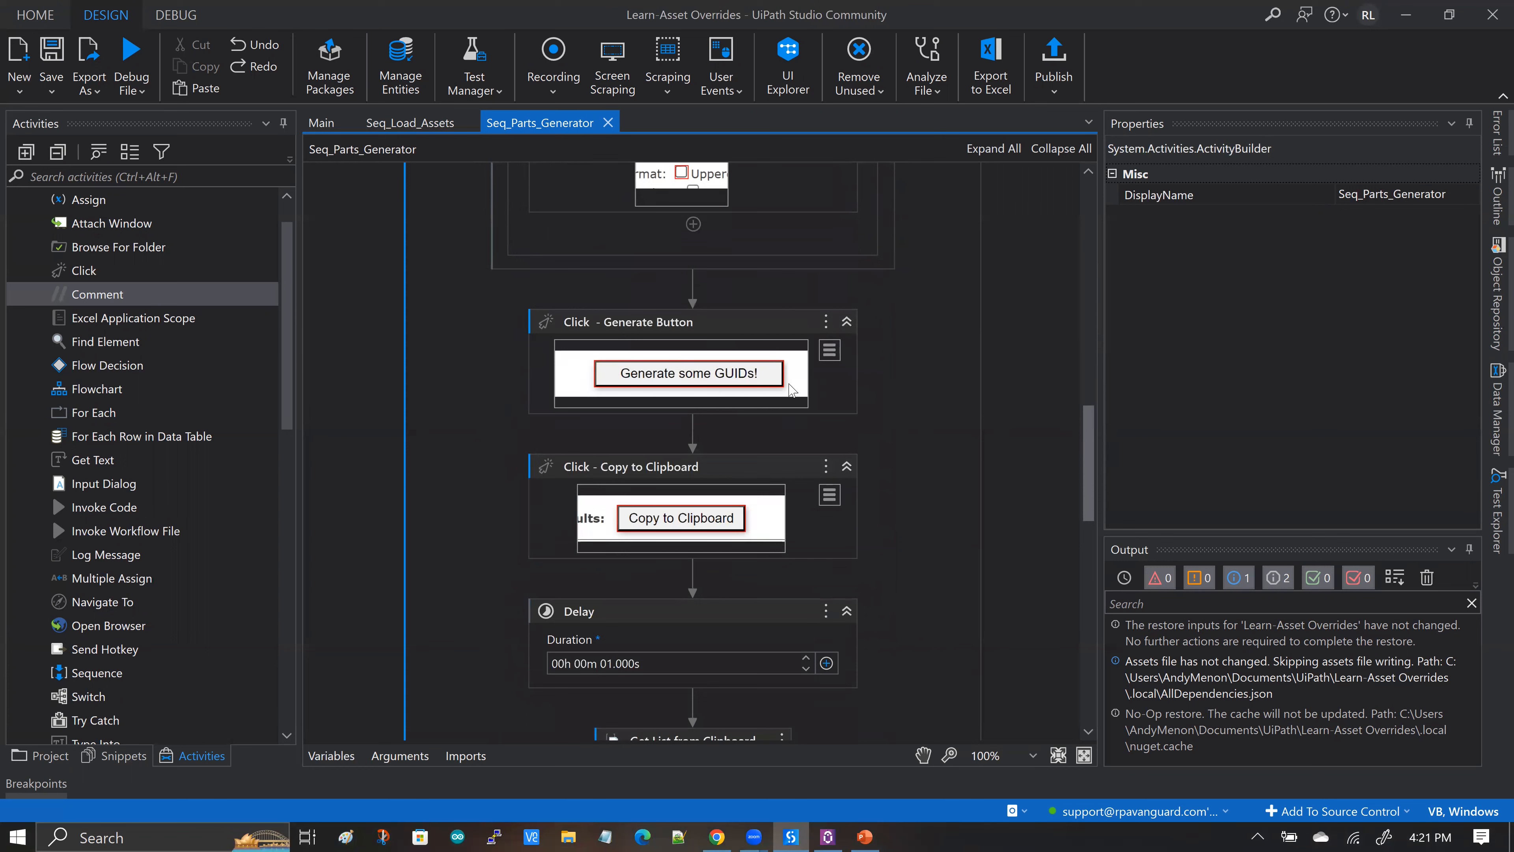
scroll(746, 465, down, 6)
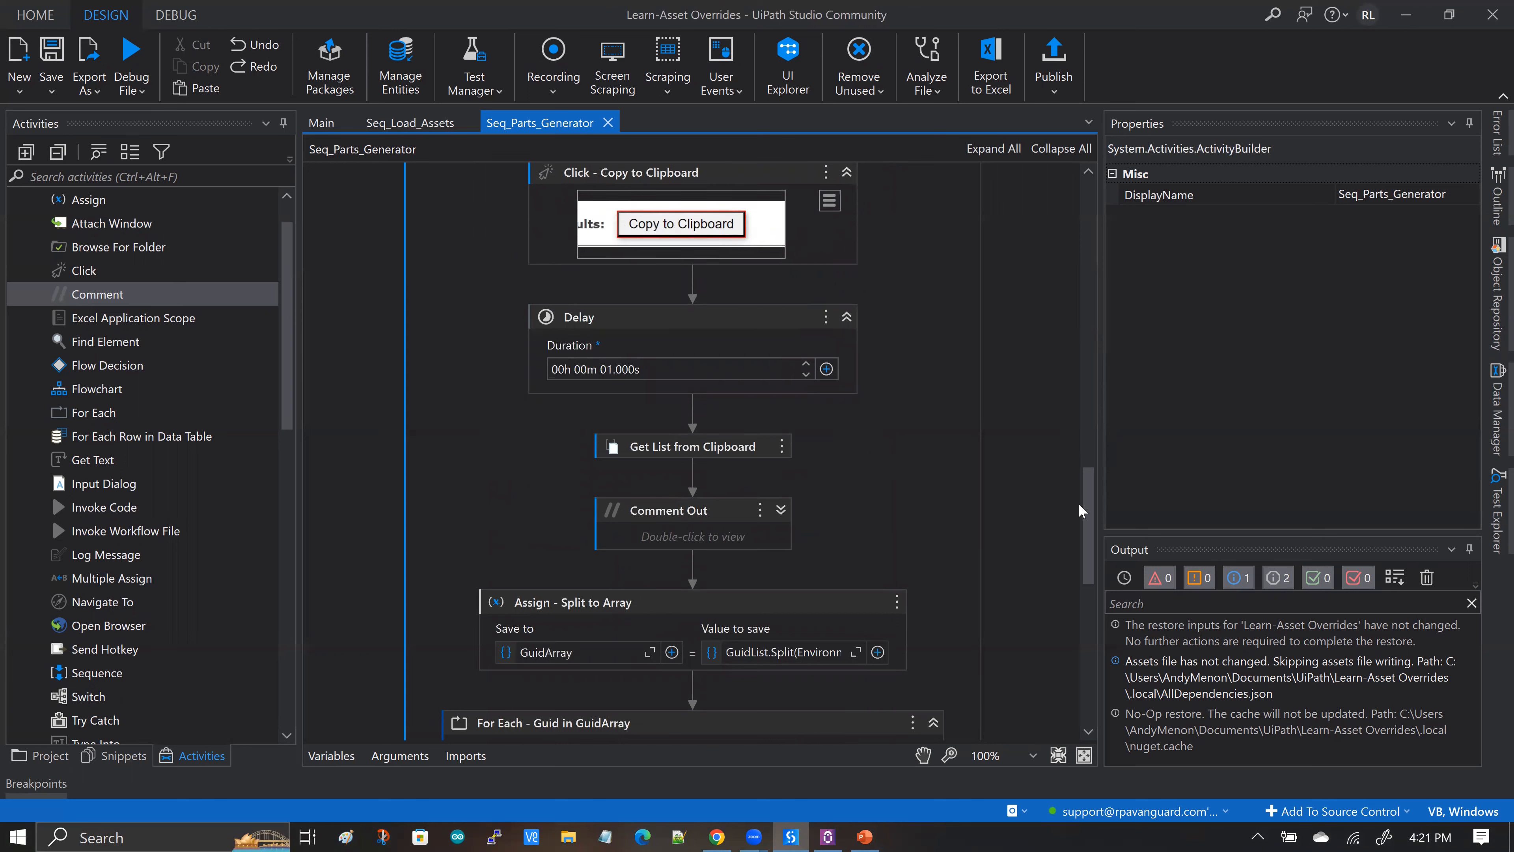
drag(1089, 490, 1090, 538)
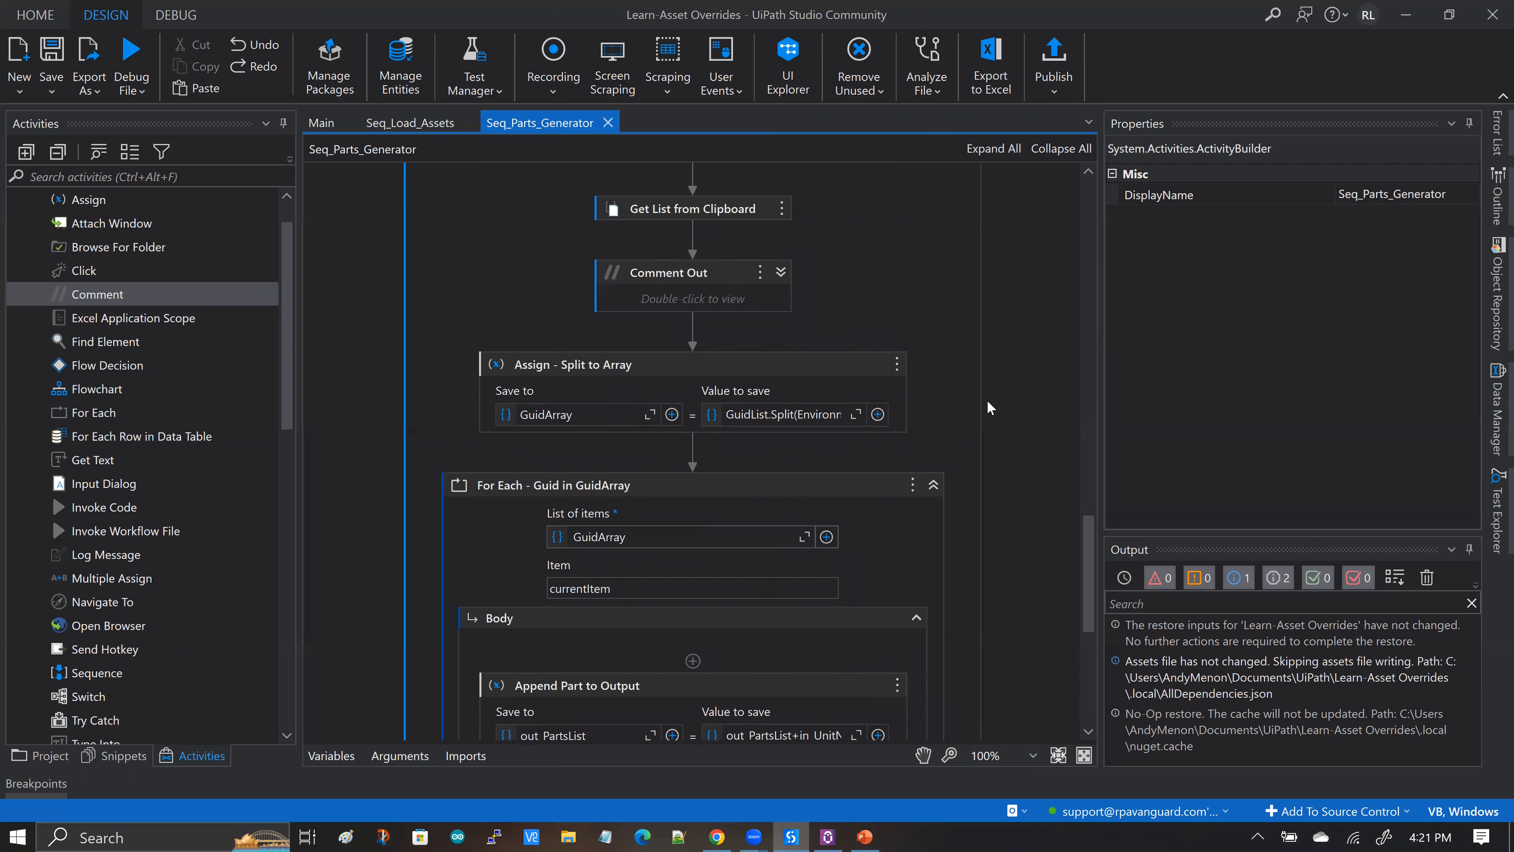
scroll(988, 408, up, 3)
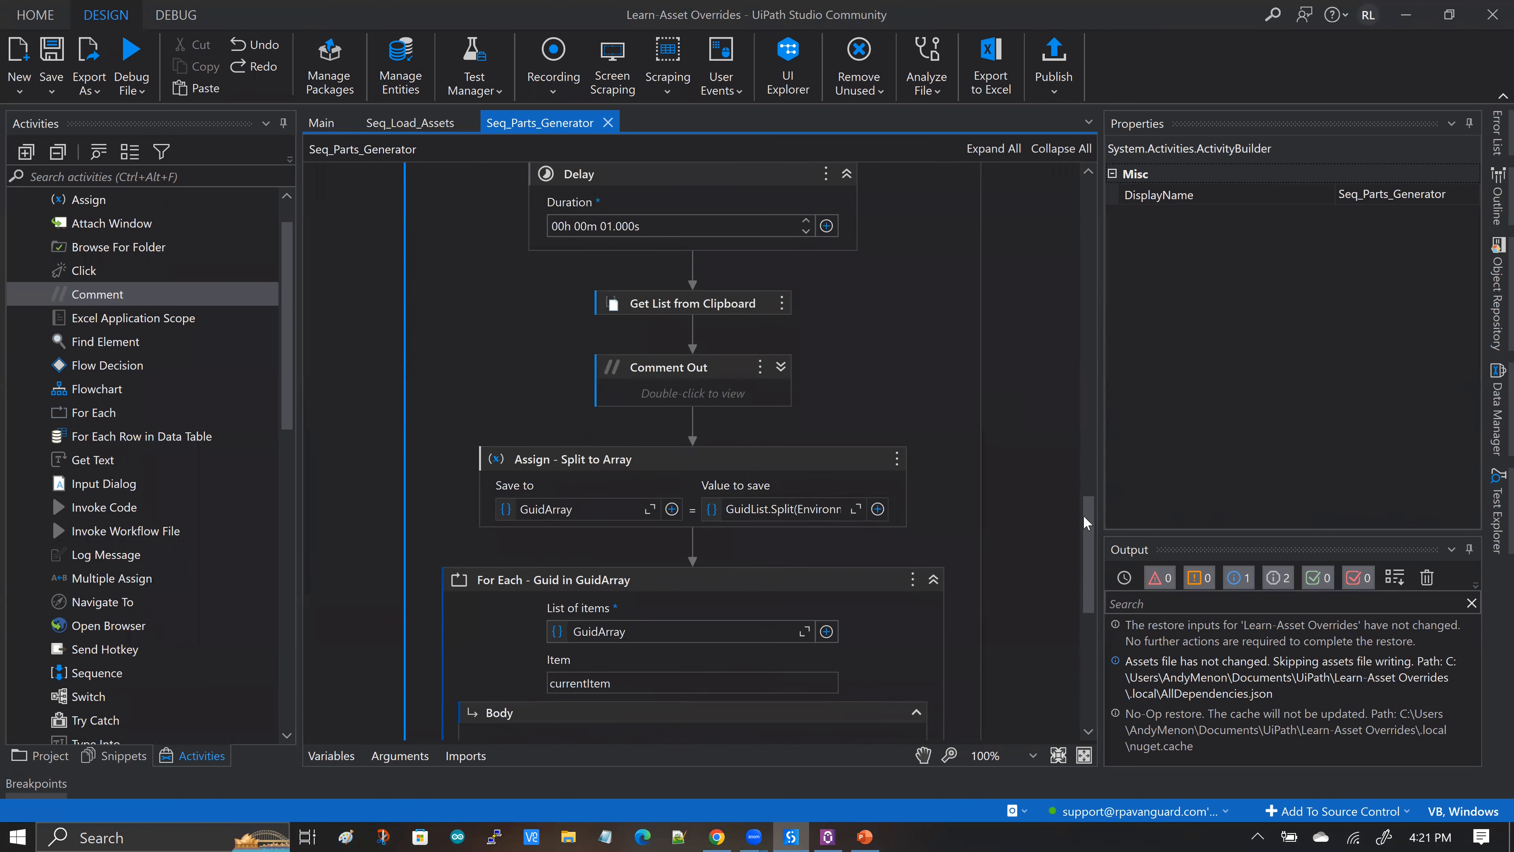
scroll(1089, 570, down, 1)
scroll(1089, 570, down, 9)
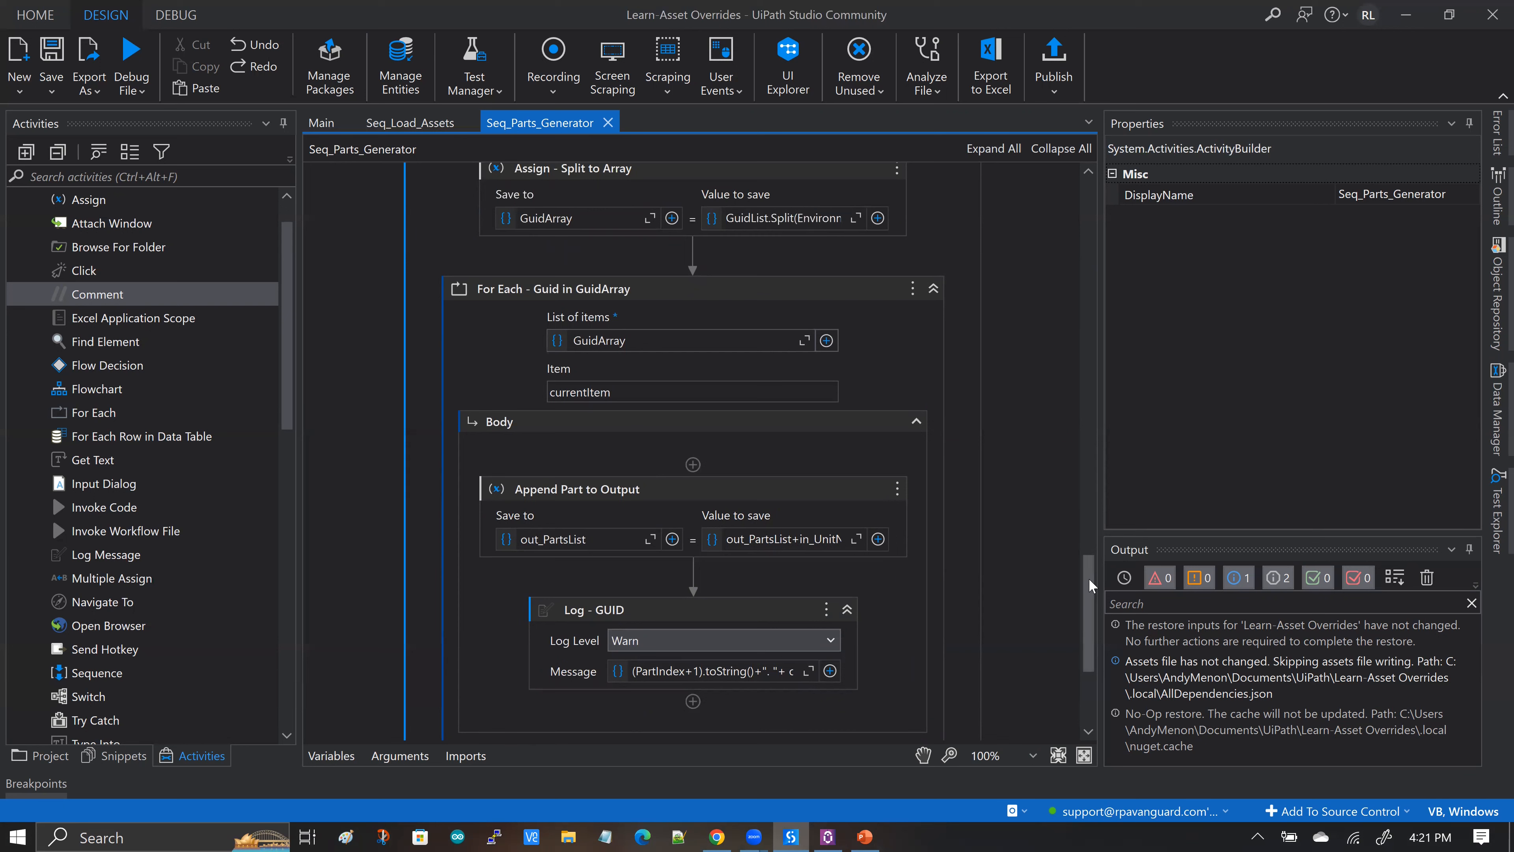
scroll(1089, 613, down, 3)
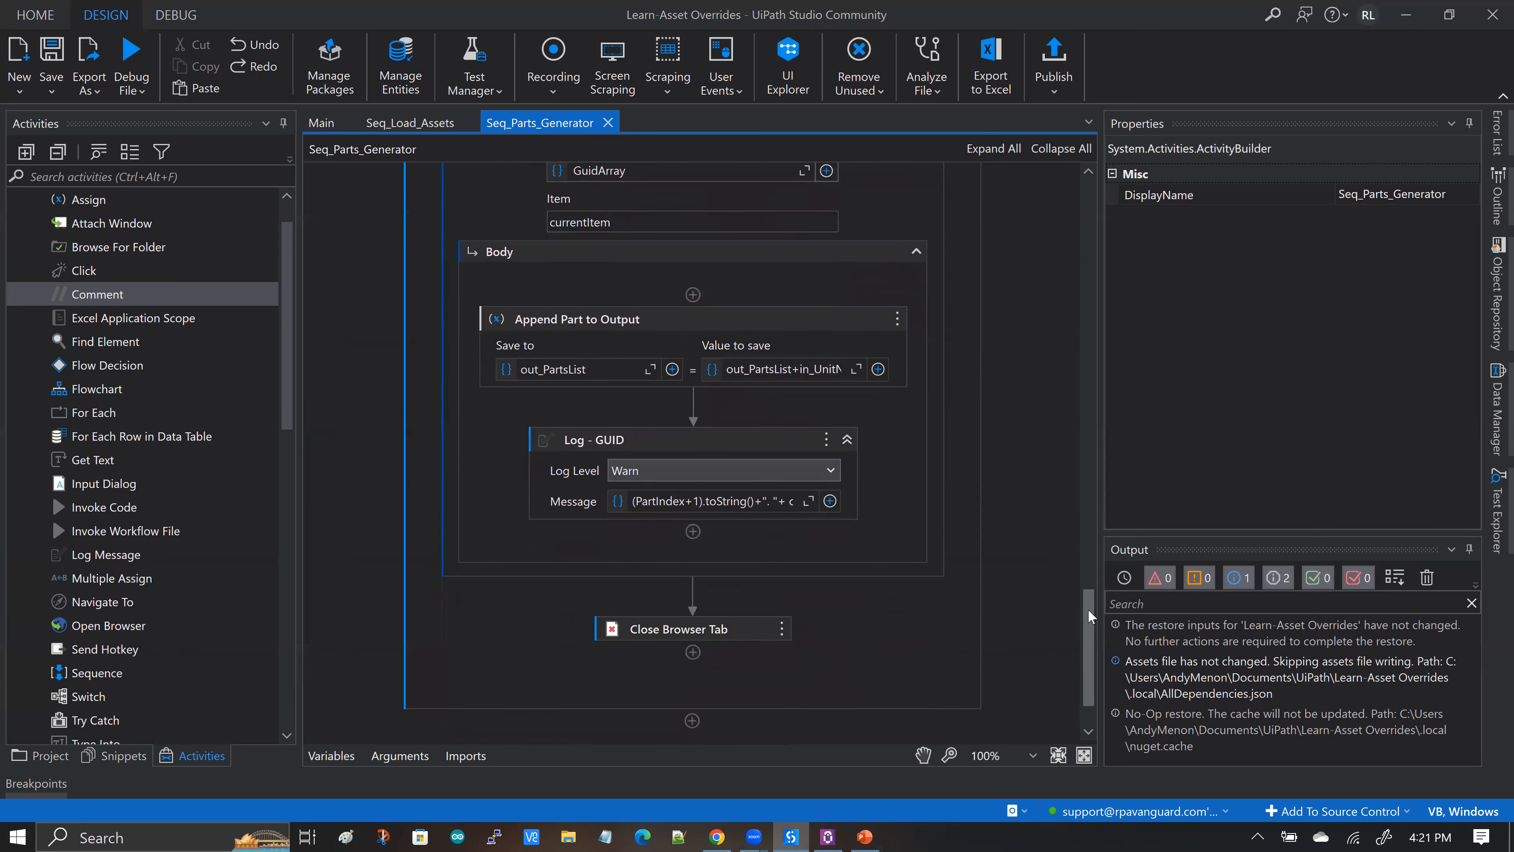
Step: Inspect the full value expression of the Append Part to Output assignment in the expression editor, closing it without changes
scroll(786, 347, up, 1)
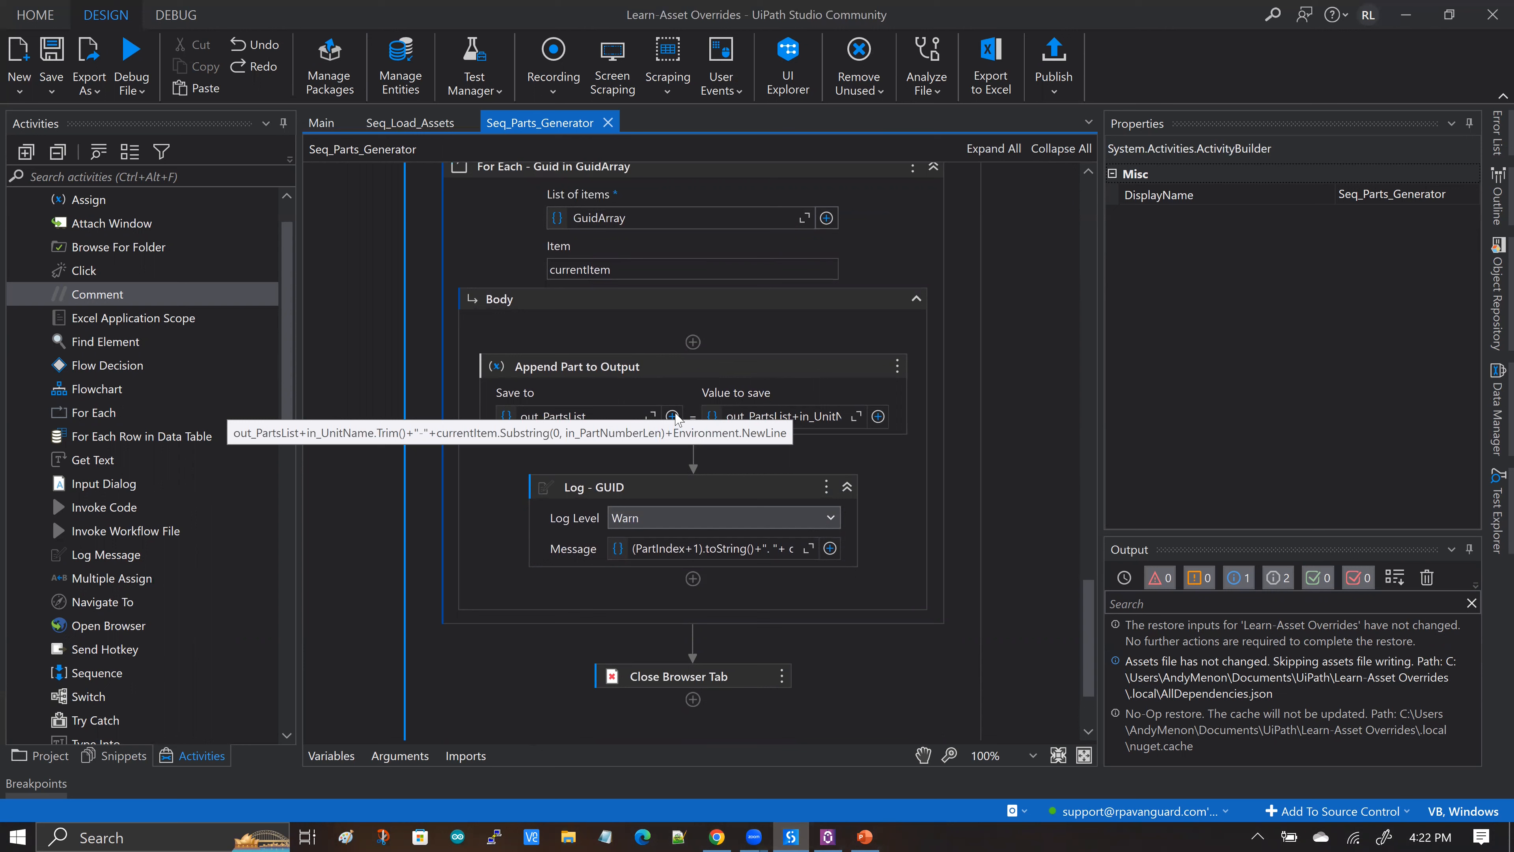
click(877, 418)
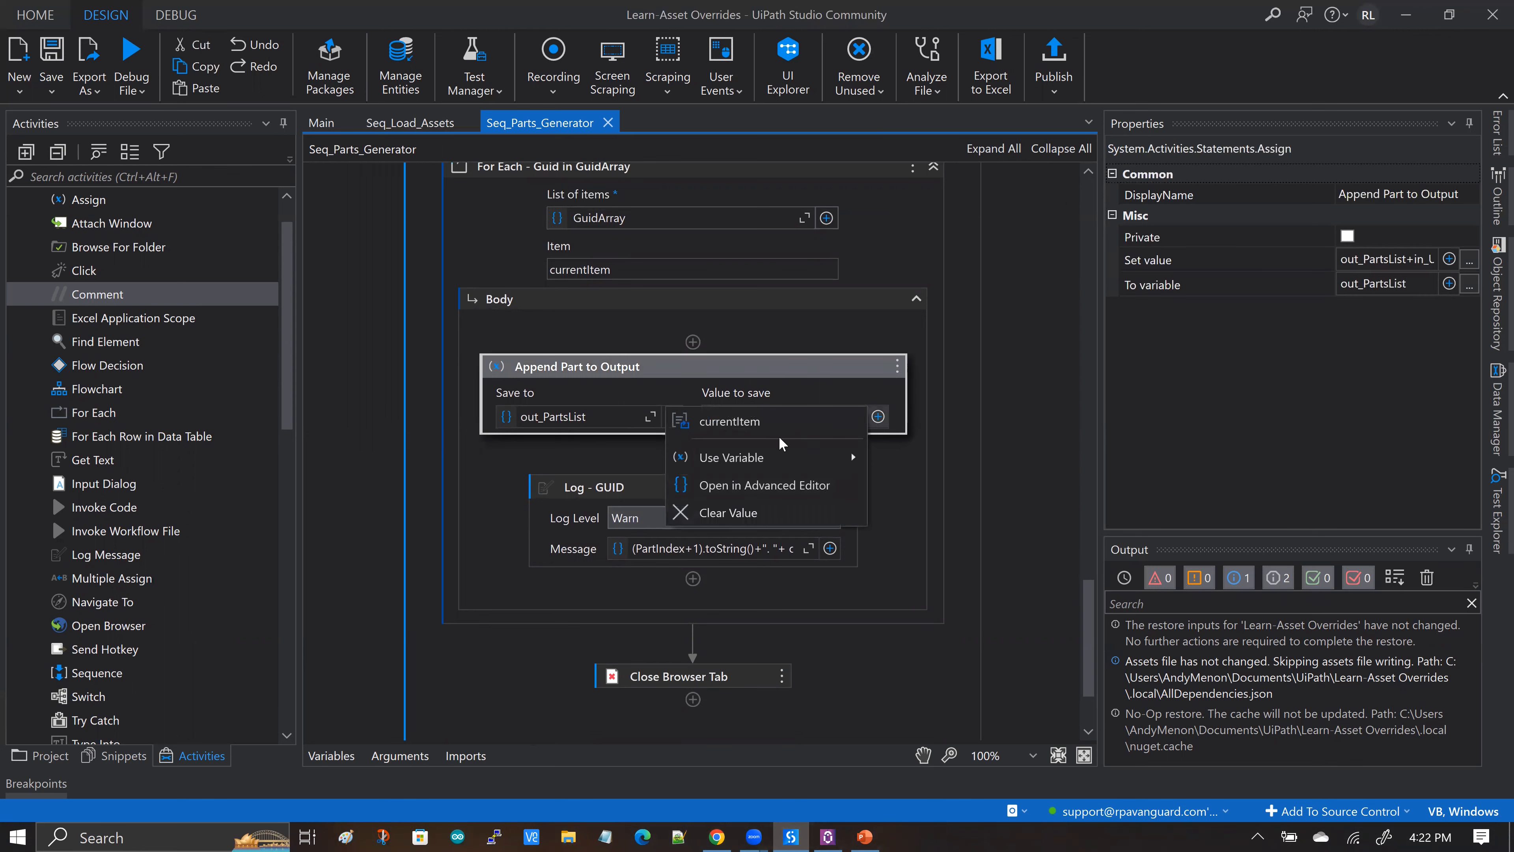
click(758, 486)
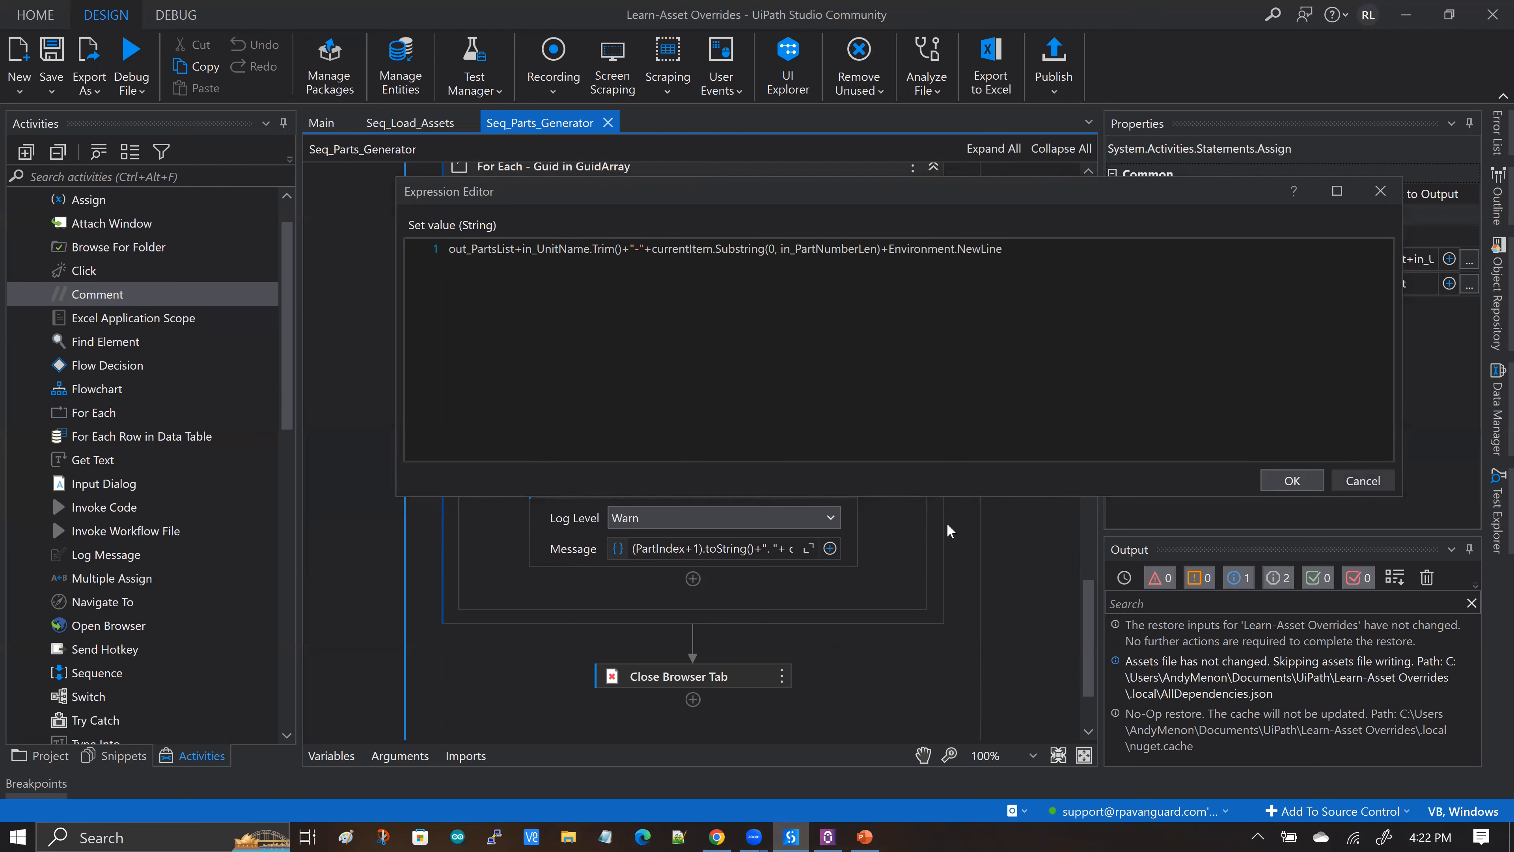
key(Escape)
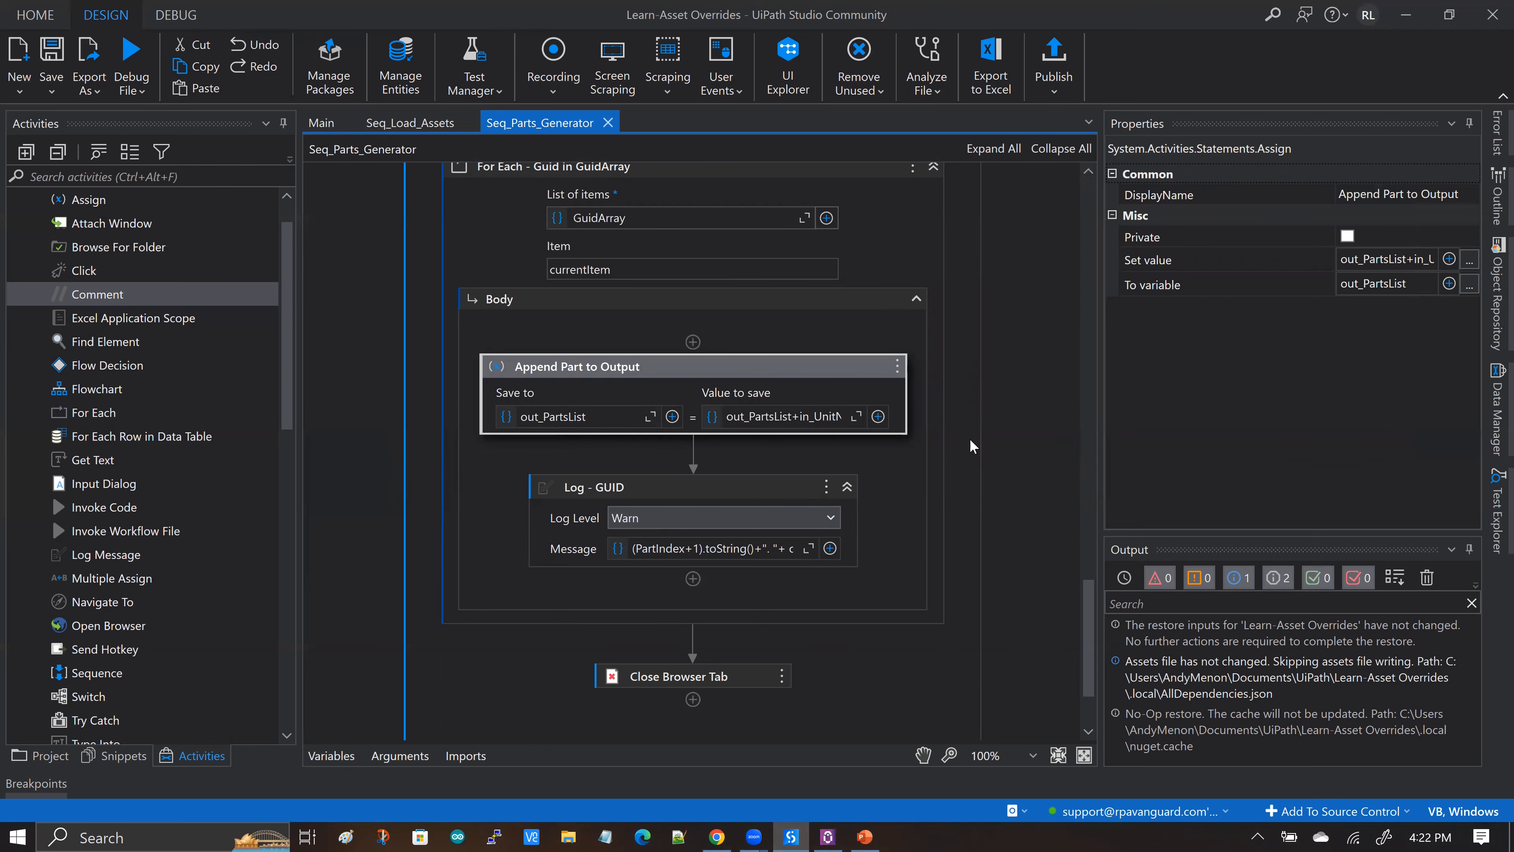
Step: Check the end of the Seq_Parts_Generator workflow and display its arguments, including out_PartsList
scroll(971, 446, down, 3)
scroll(970, 446, down, 1)
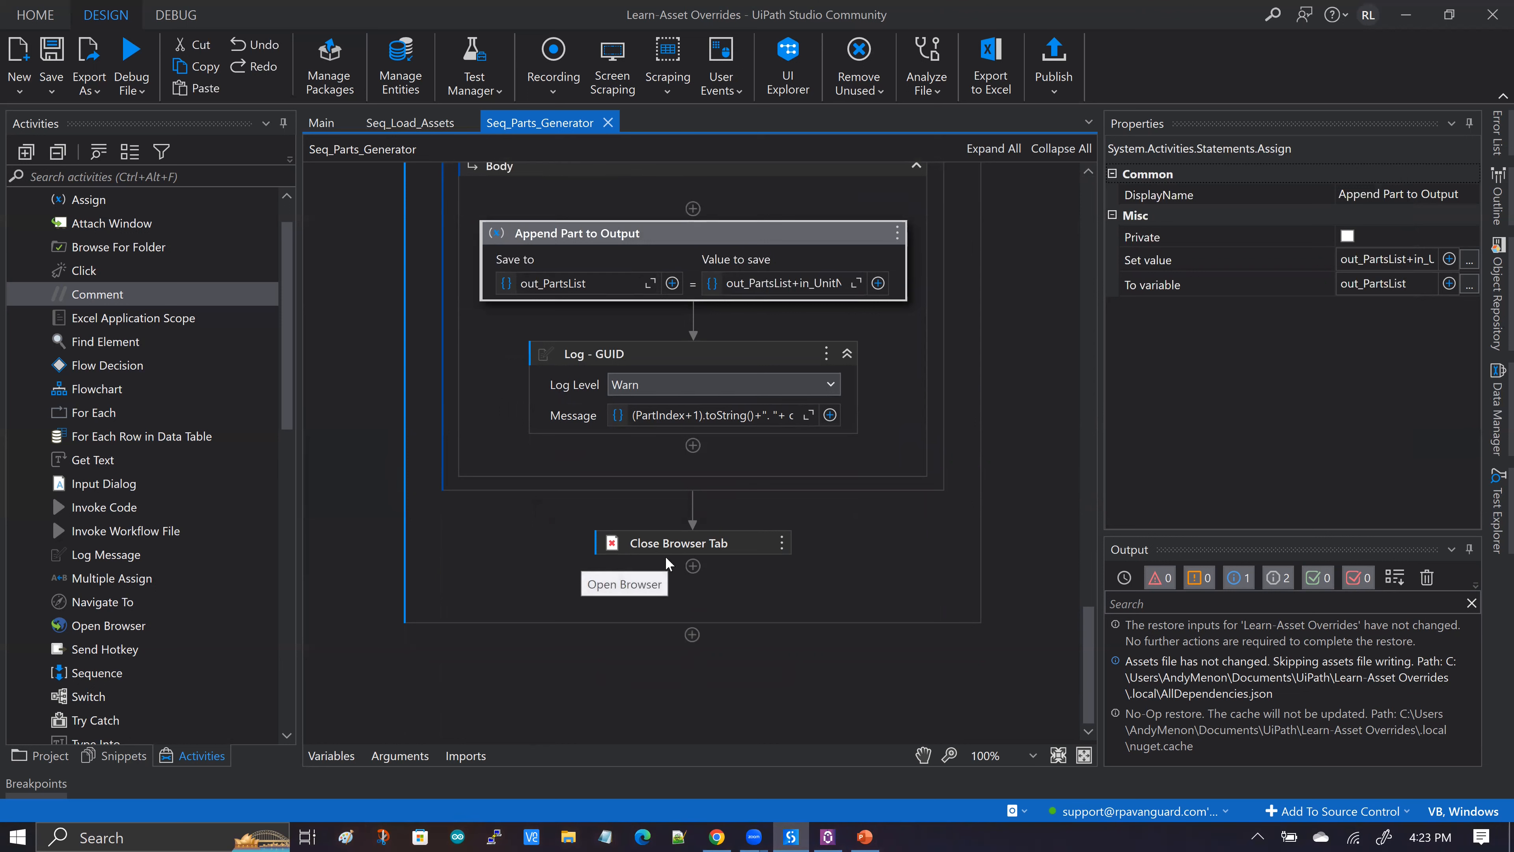
click(398, 753)
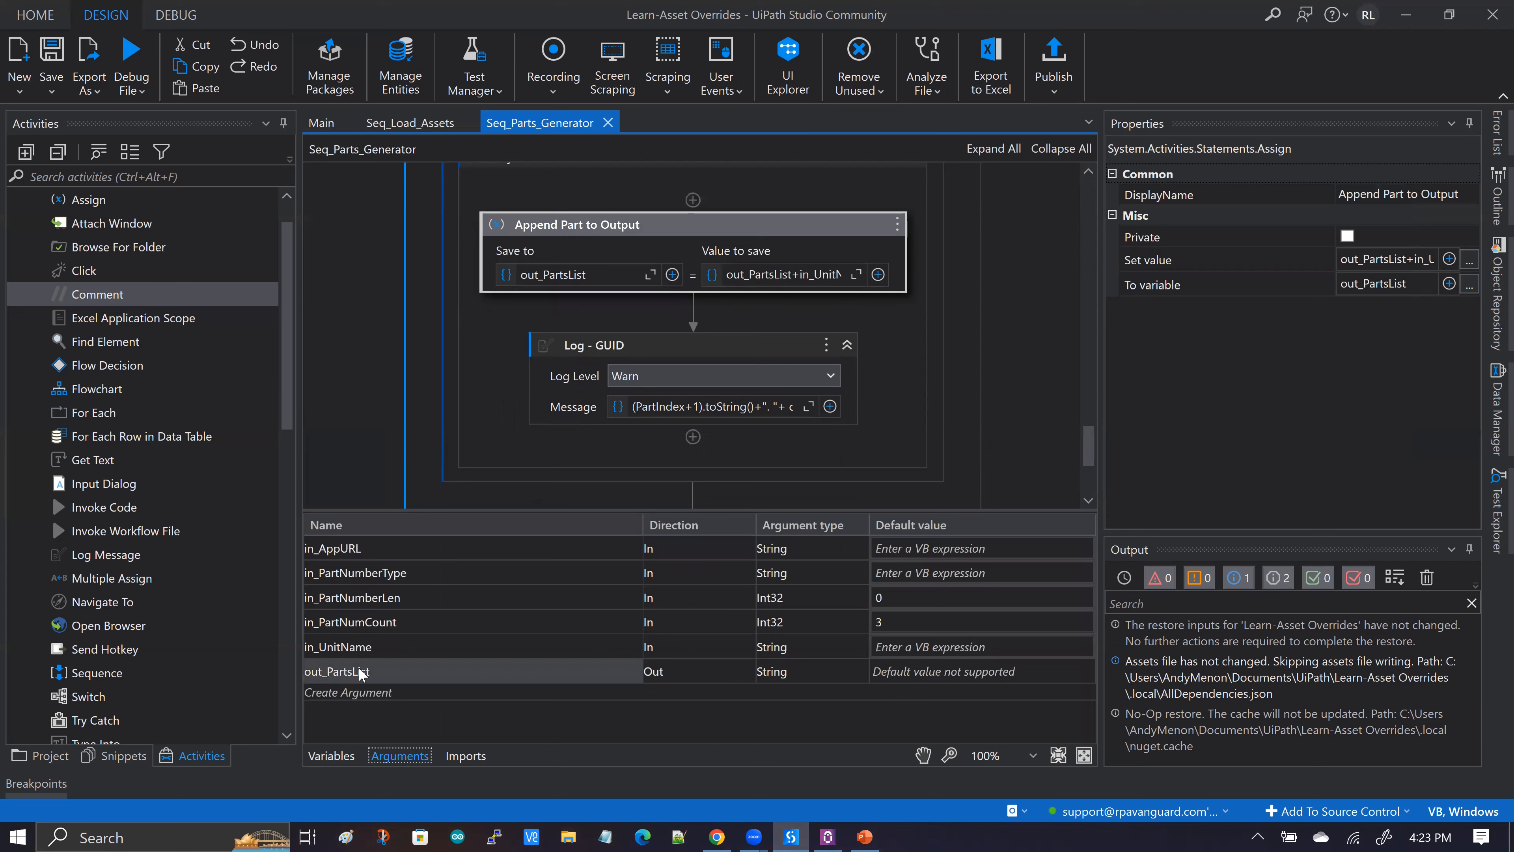
click(1417, 438)
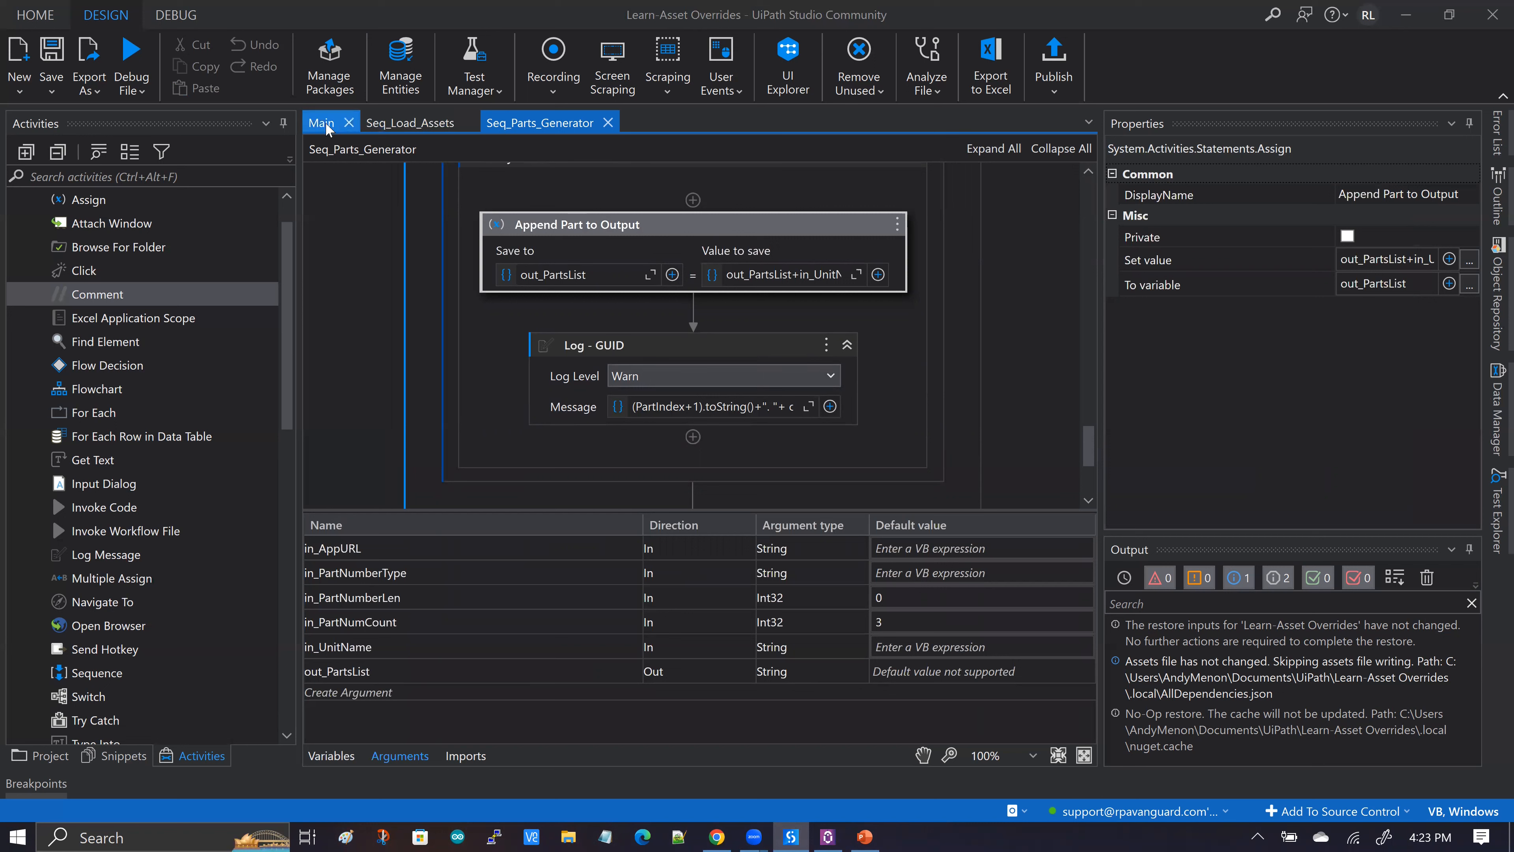
Step: Return to the Main workflow and inspect the arguments passed to Seq_Build_Parts_File.xaml in an enlarged dialog, cancelling without changes
scroll(924, 335, down, 3)
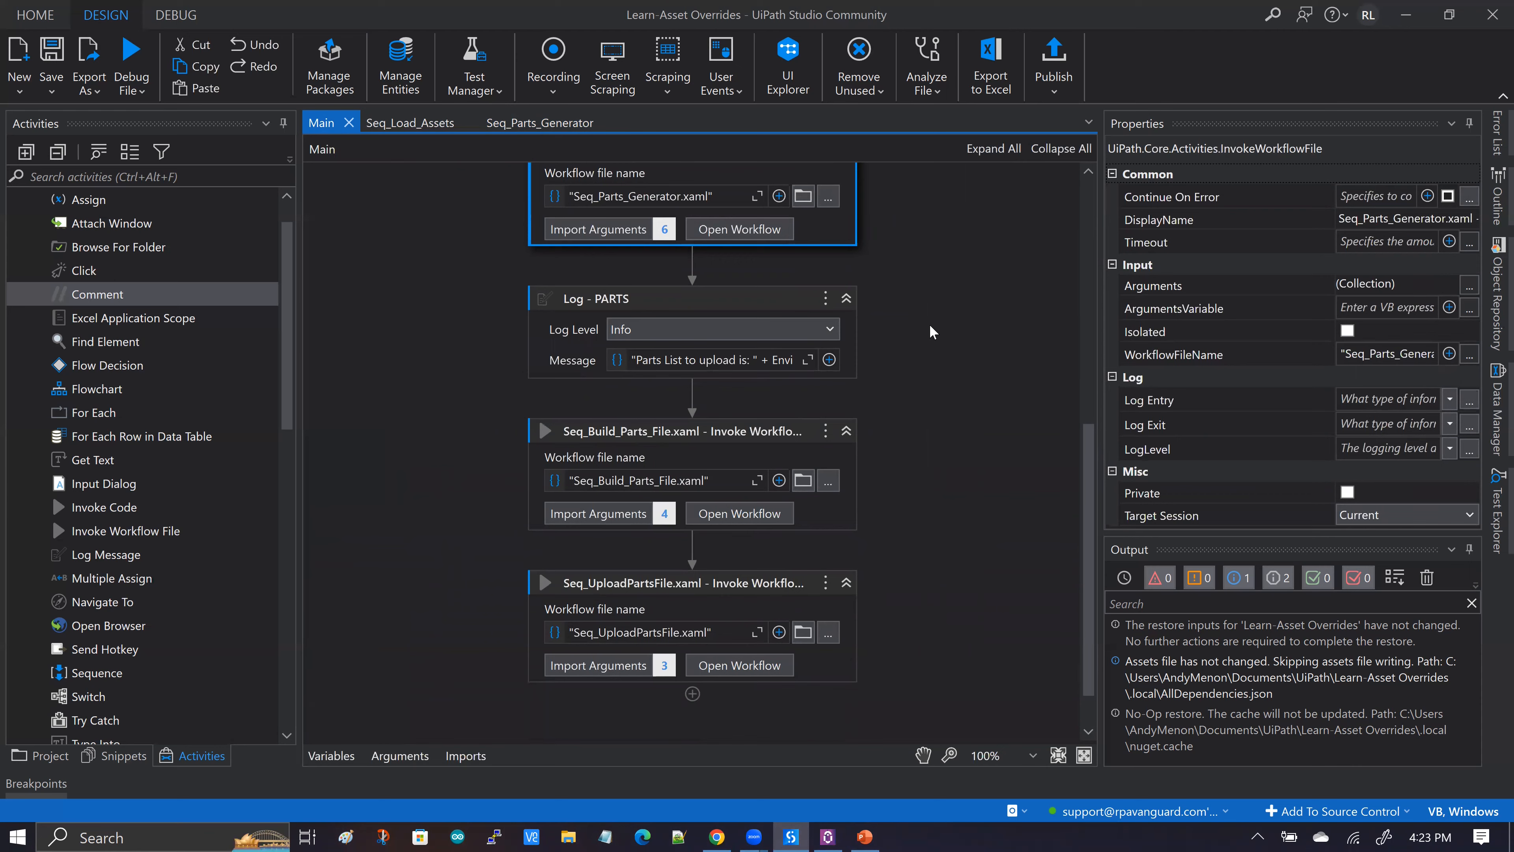
scroll(930, 325, up, 3)
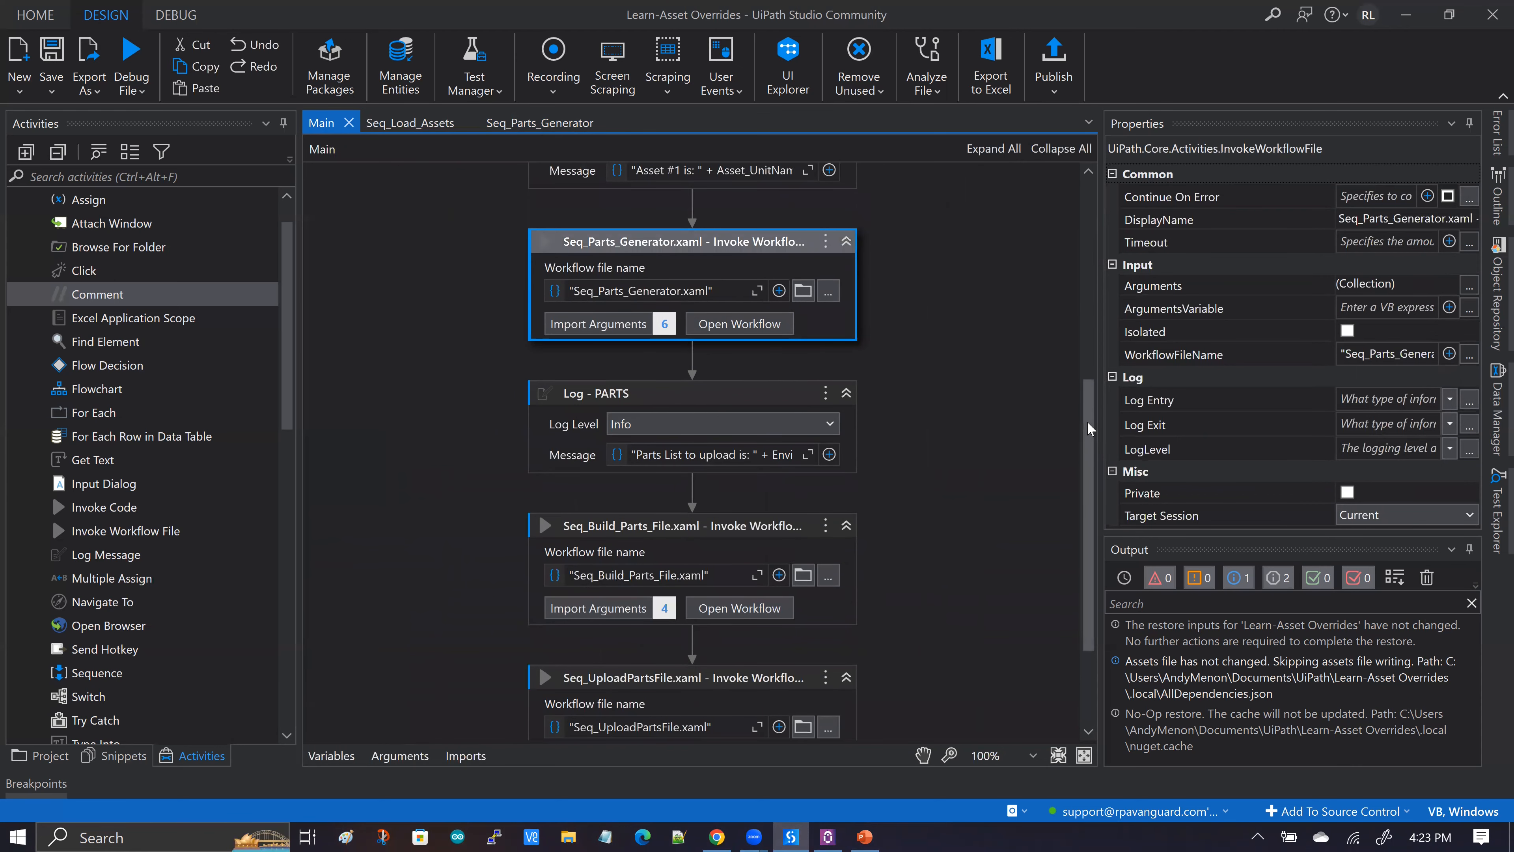
drag(1089, 468, 1089, 541)
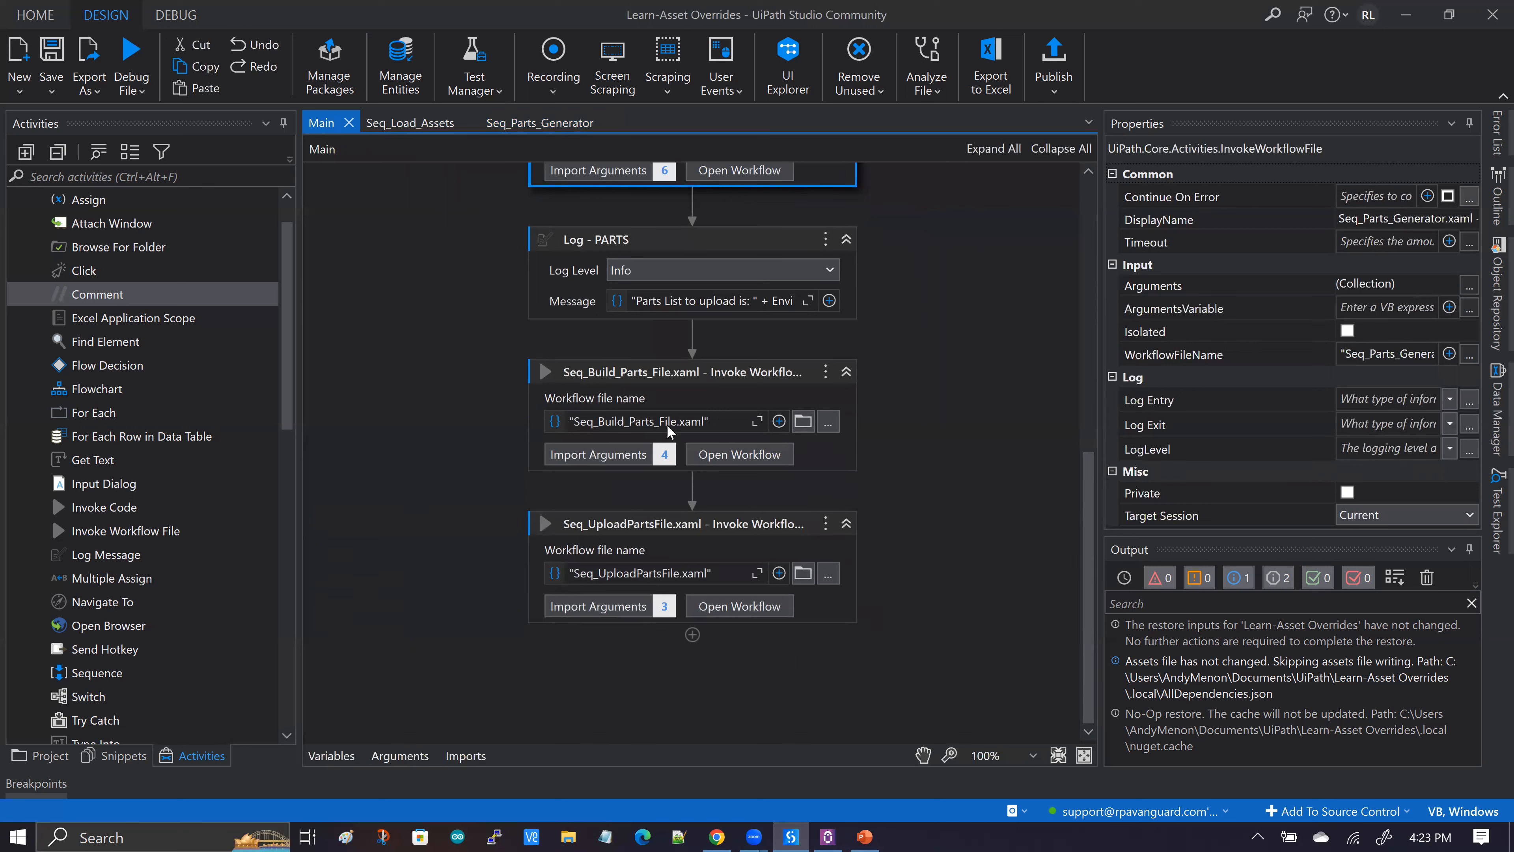
click(622, 456)
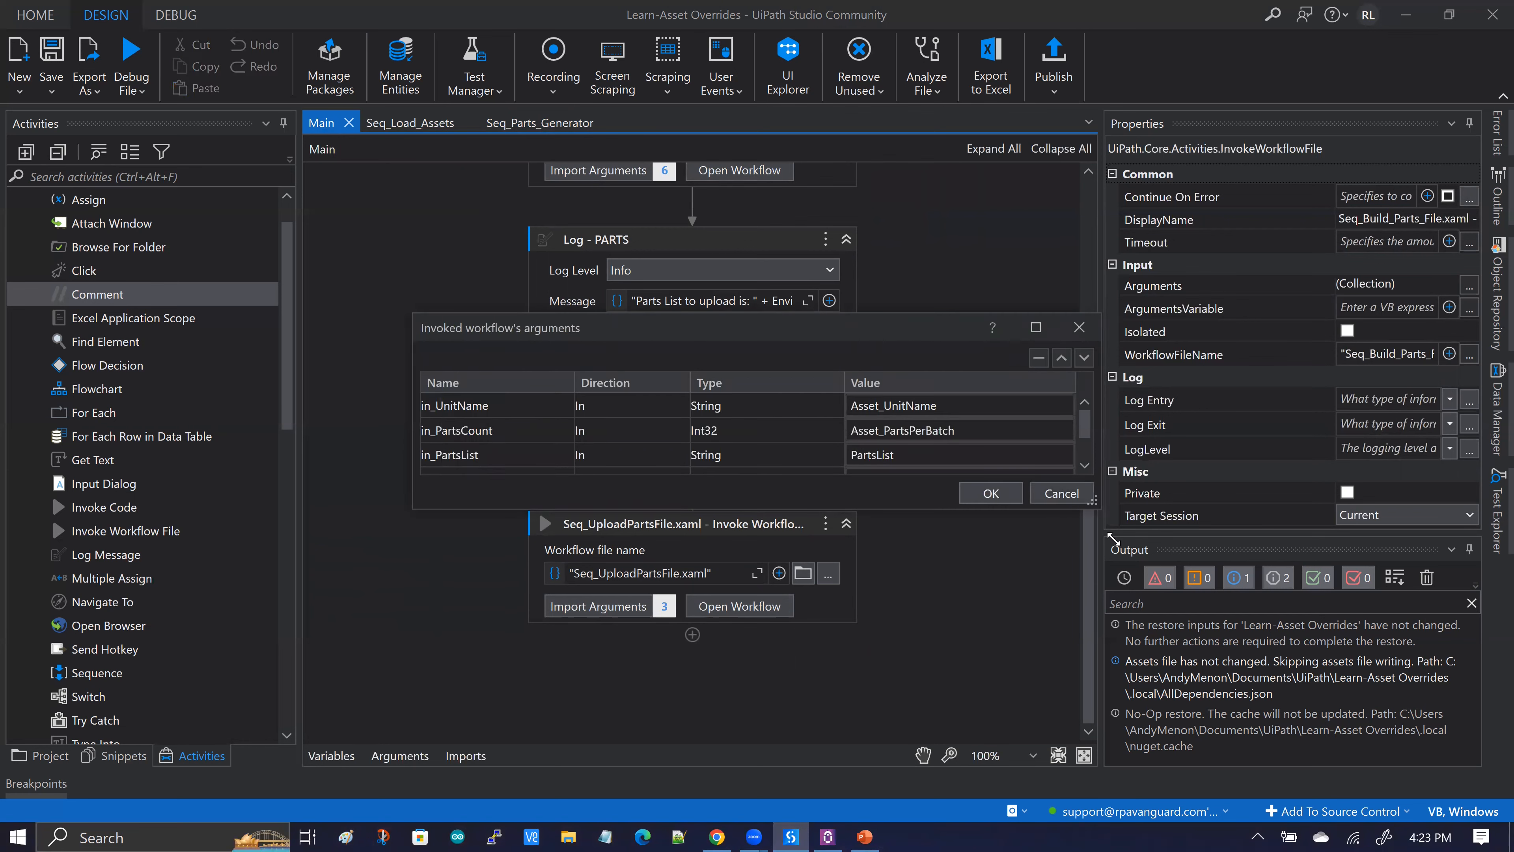
drag(1113, 538, 1134, 624)
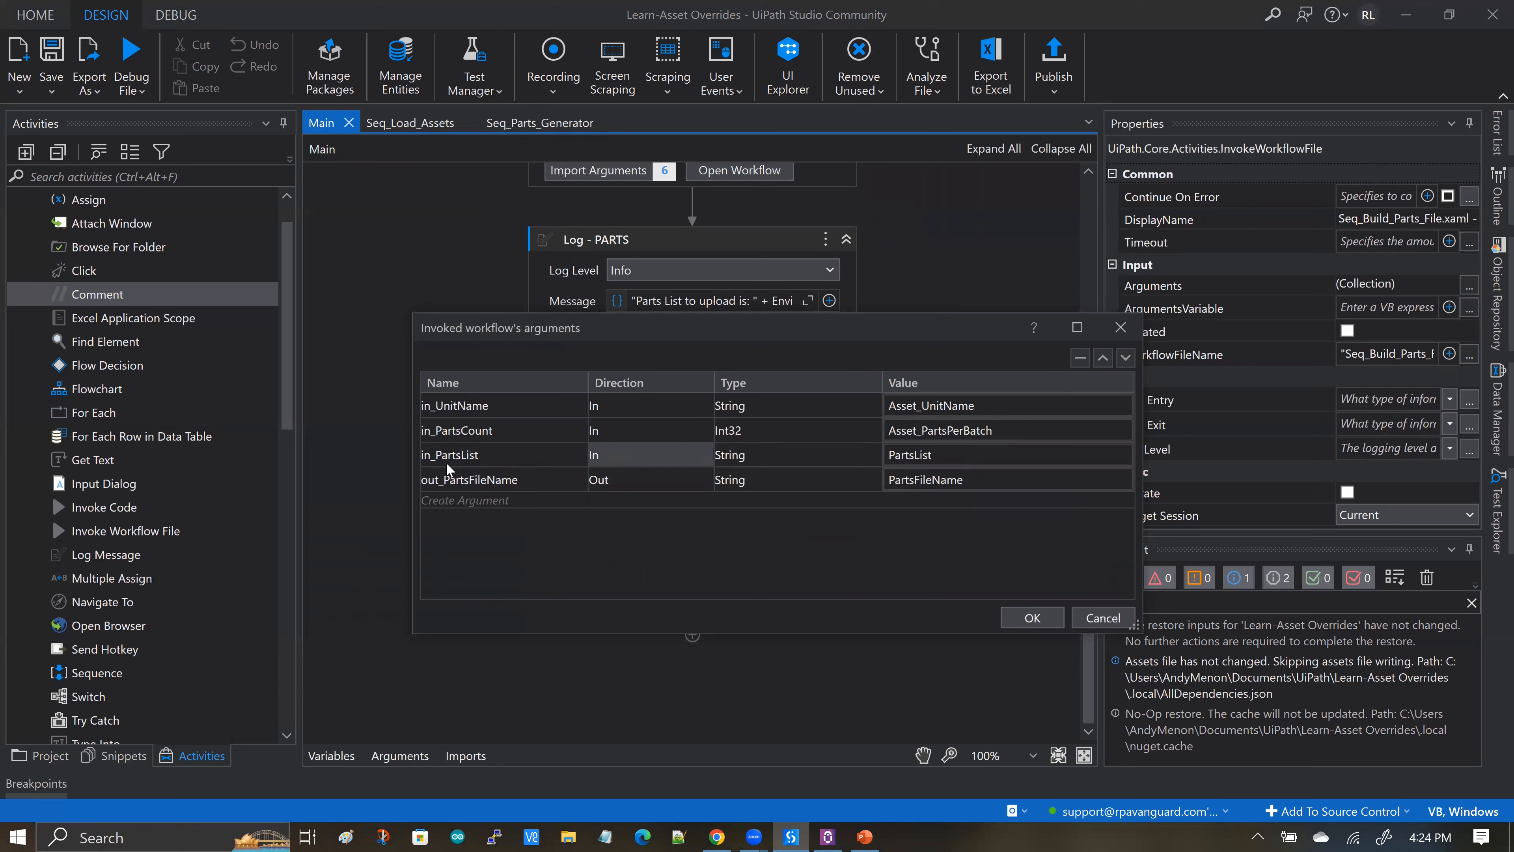
click(1102, 618)
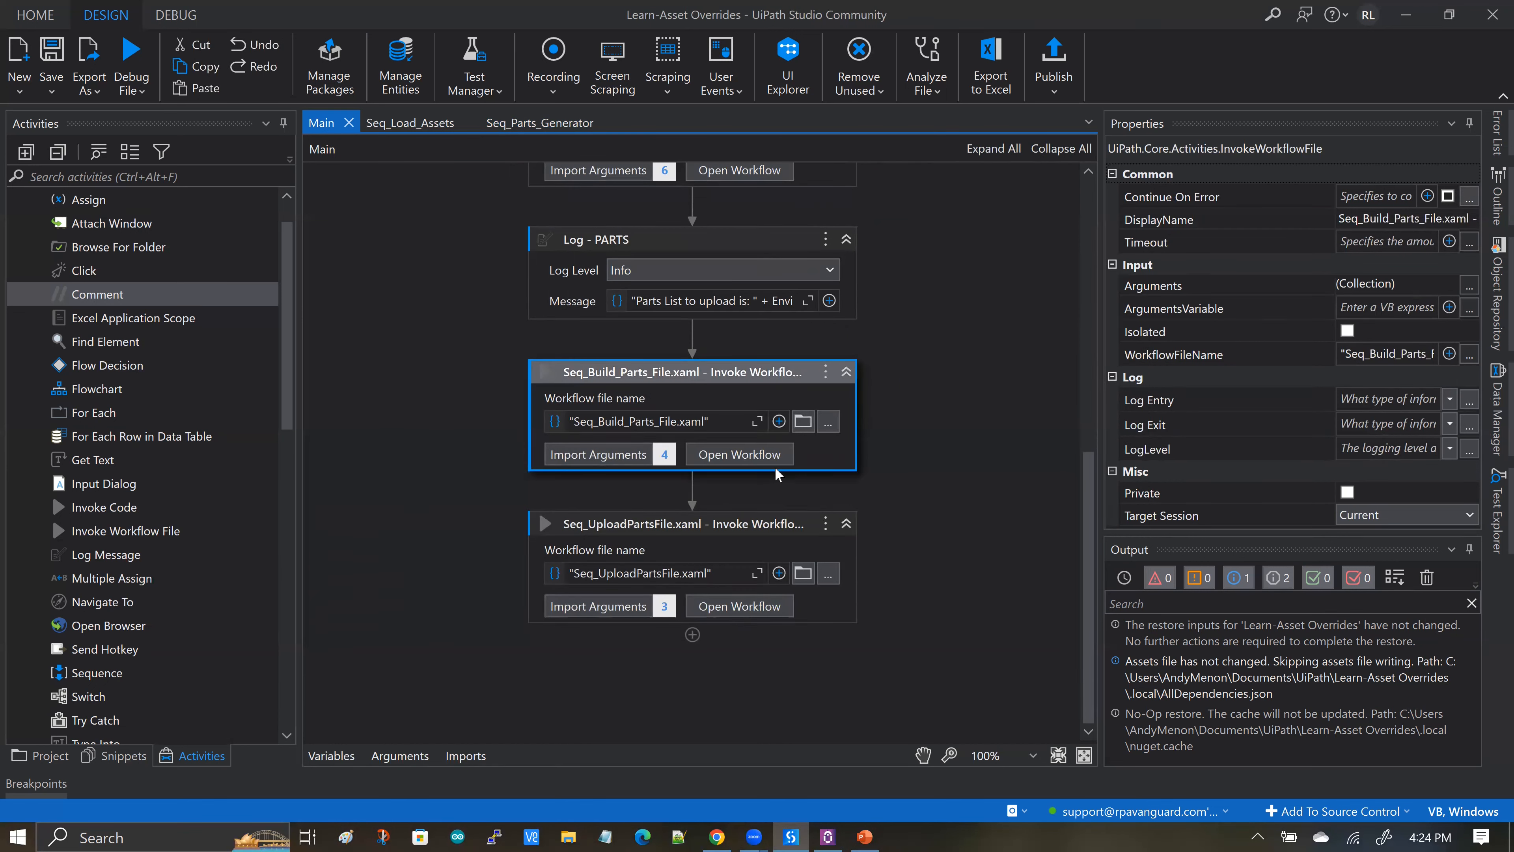
Step: Open the Seq_Build_Parts_File workflow and show the parts list files in the project's Data folder
click(753, 457)
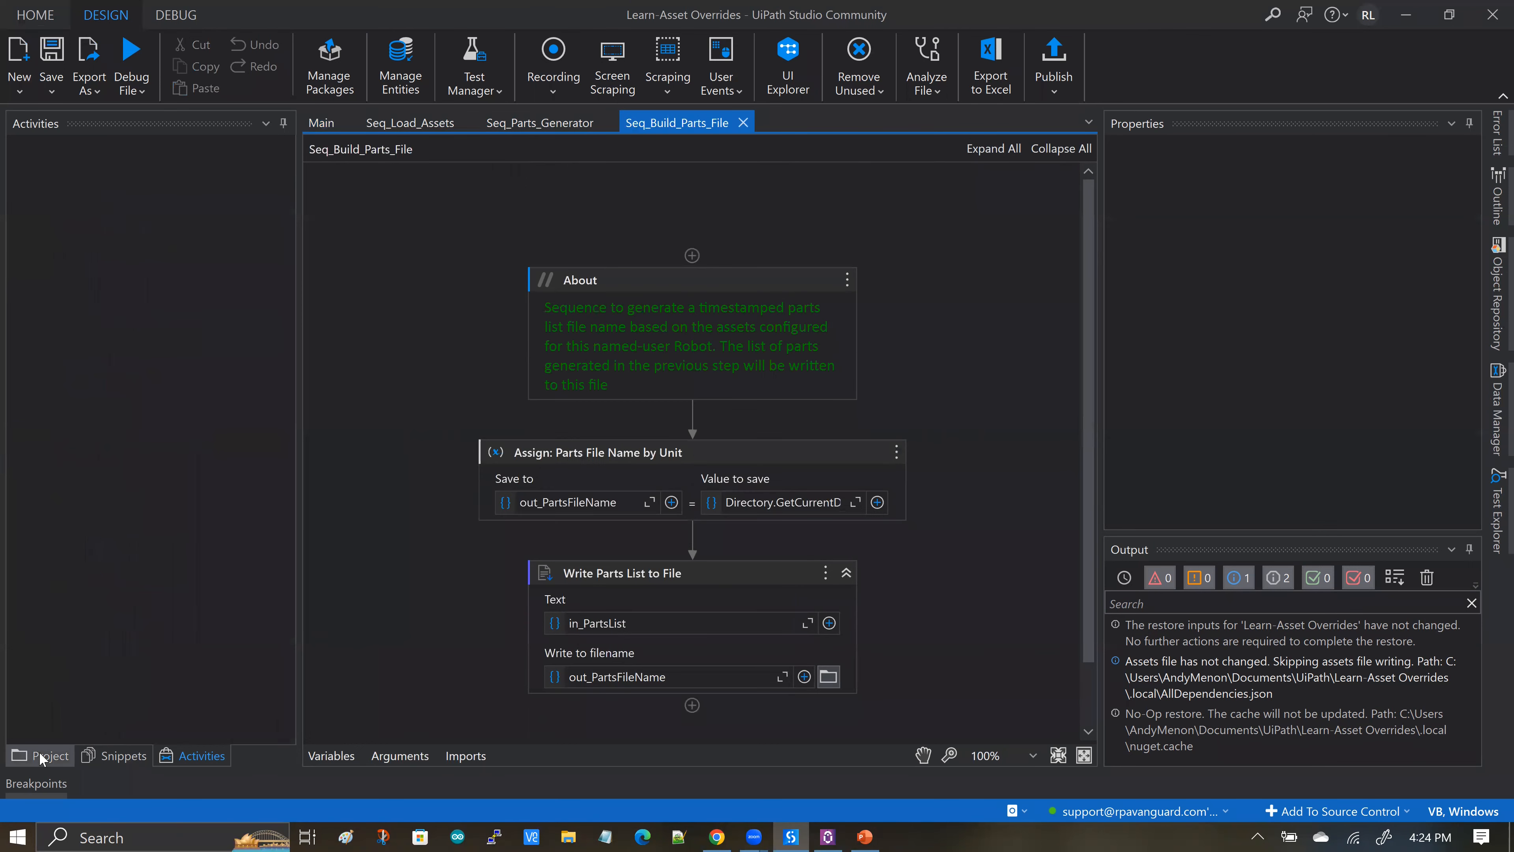
click(41, 756)
double_click(50, 428)
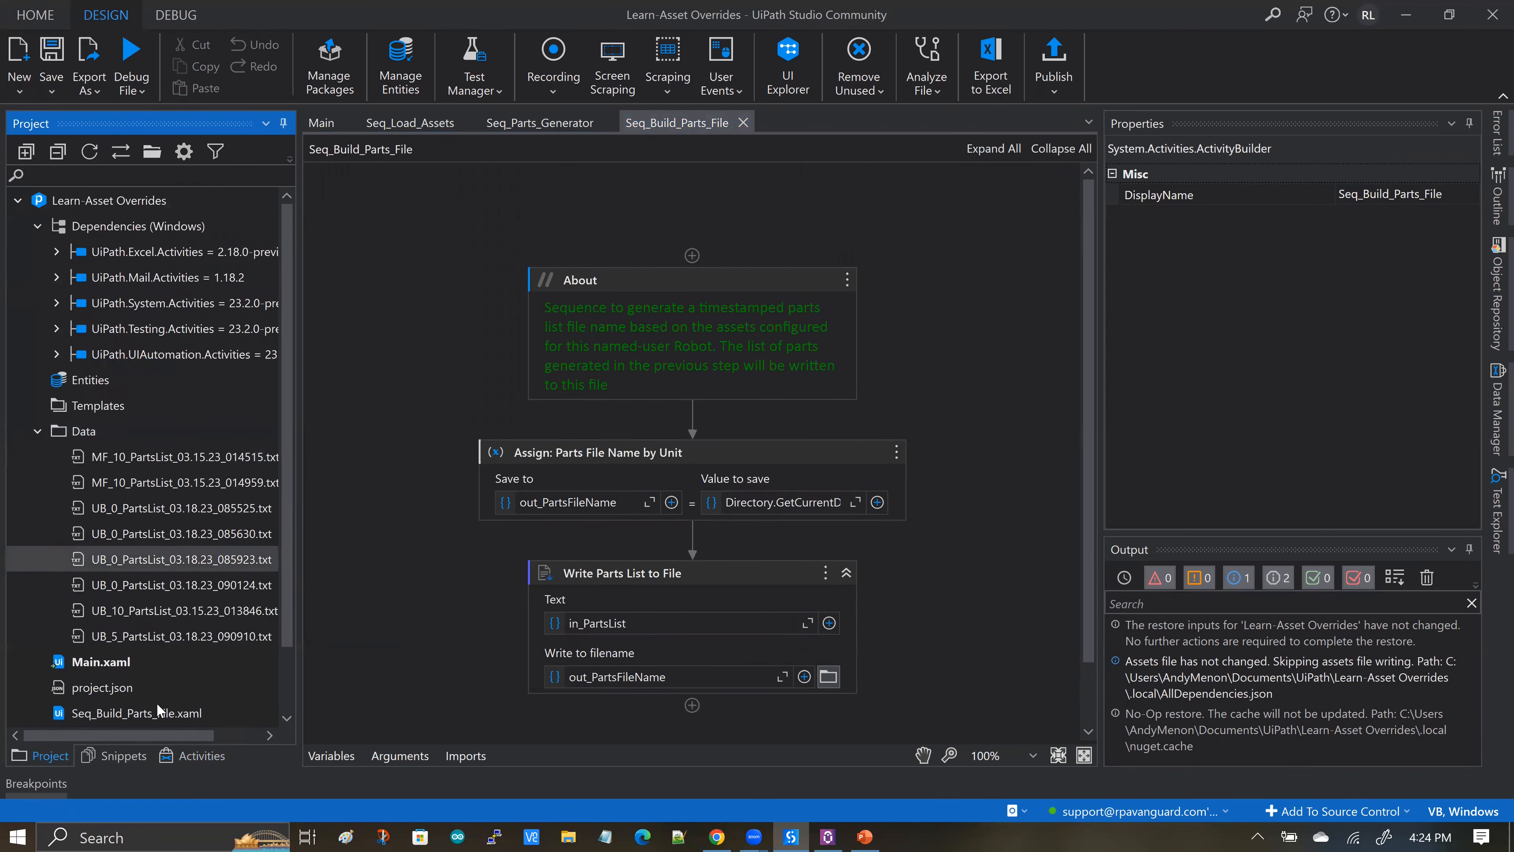
scroll(160, 710, right, 3)
scroll(523, 442, down, 1)
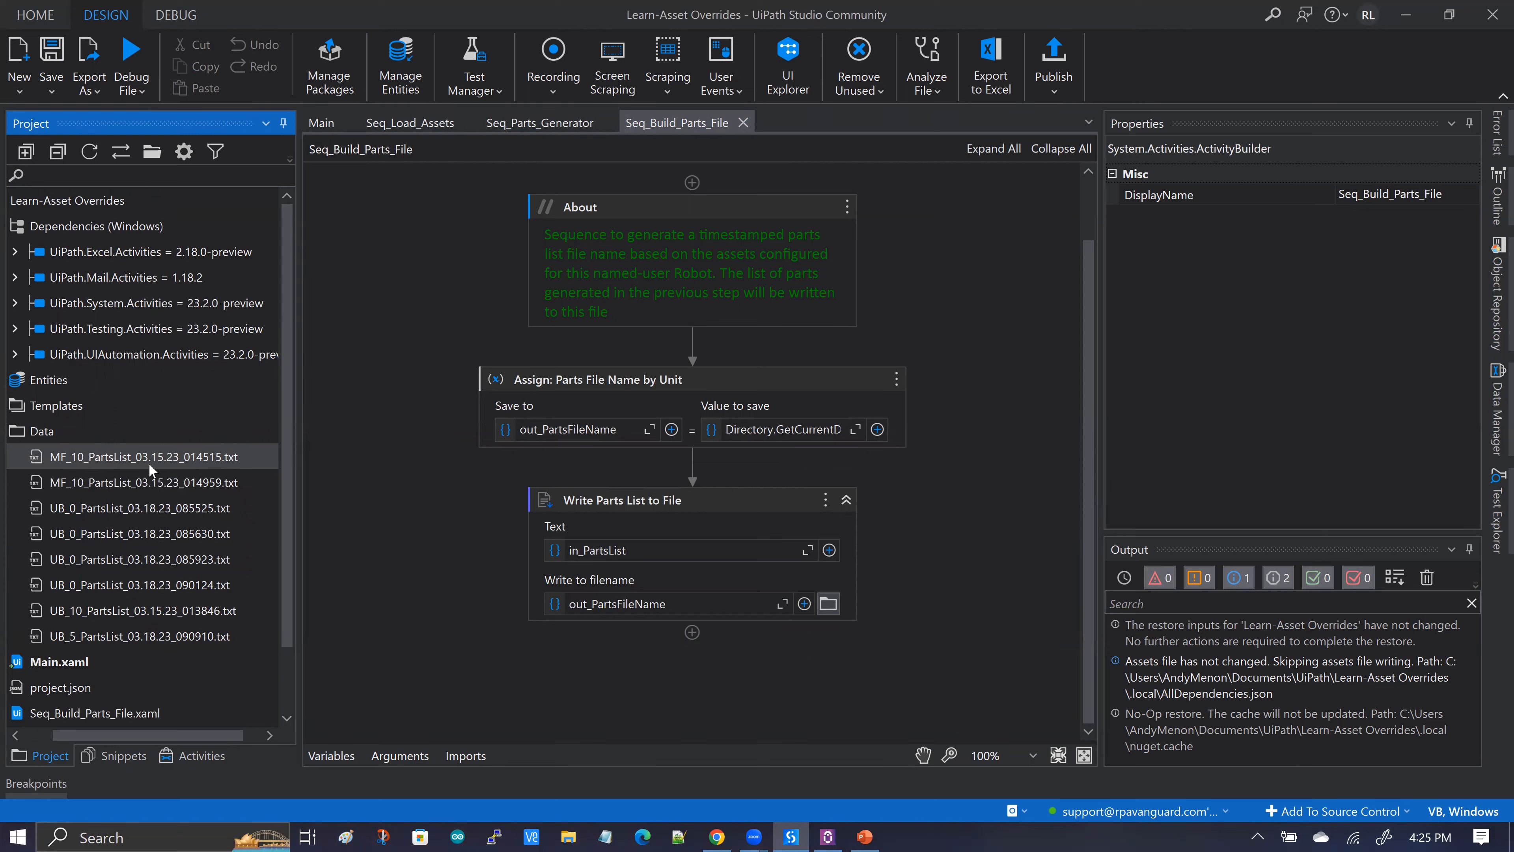
Step: Inspect the value expression of Assign: Parts File Name by Unit without changing it, and select the project's Data folder
click(877, 429)
click(778, 462)
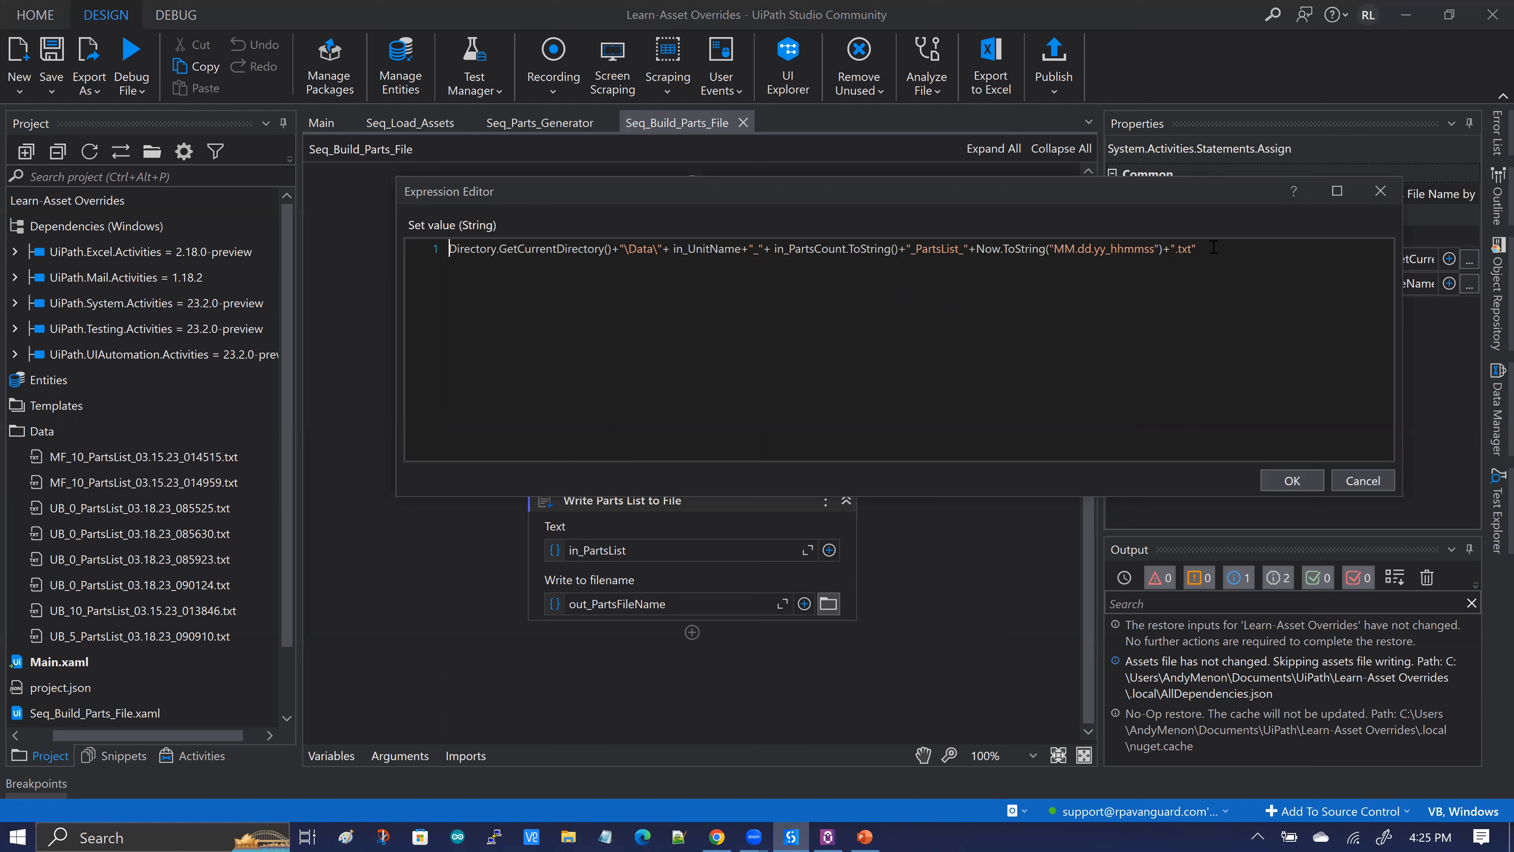
click(1362, 480)
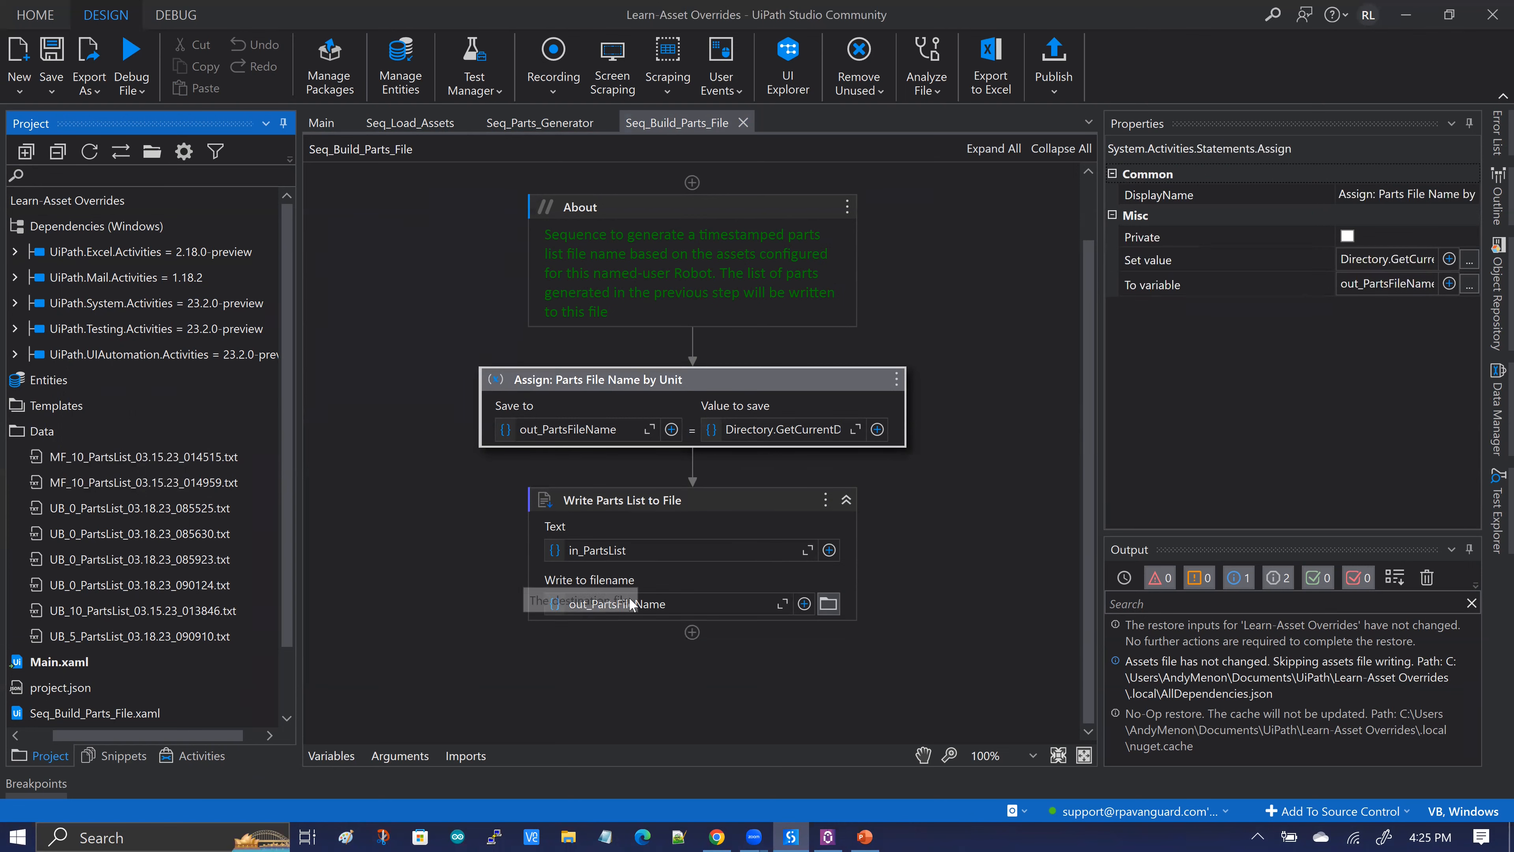
click(36, 436)
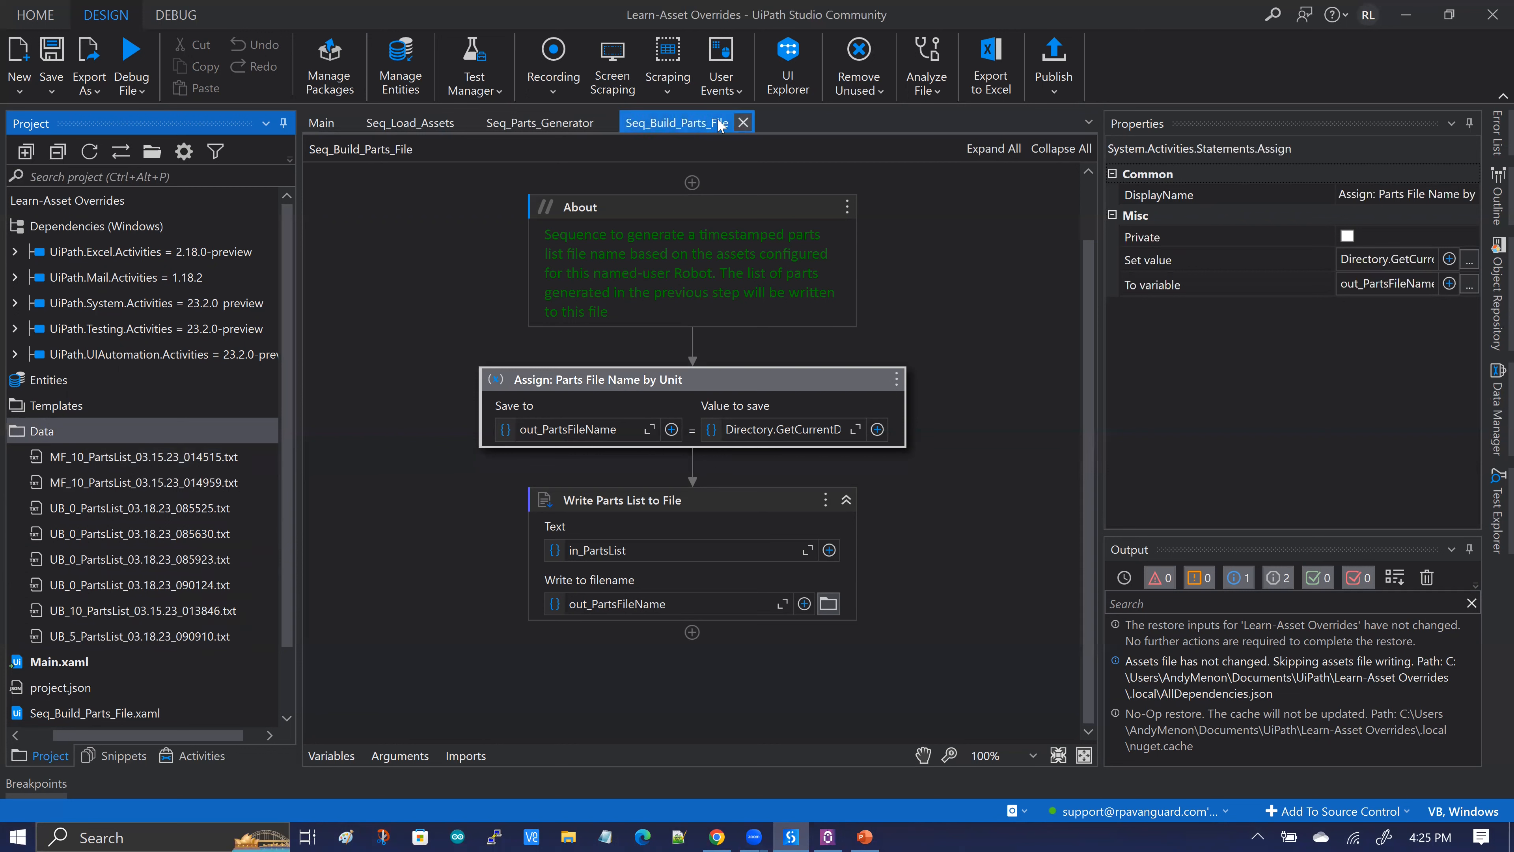
Step: Return to the Main workflow, switch to UiPath Orchestrator in Chrome and show the storage buckets of the Asset Overrides folder
click(327, 123)
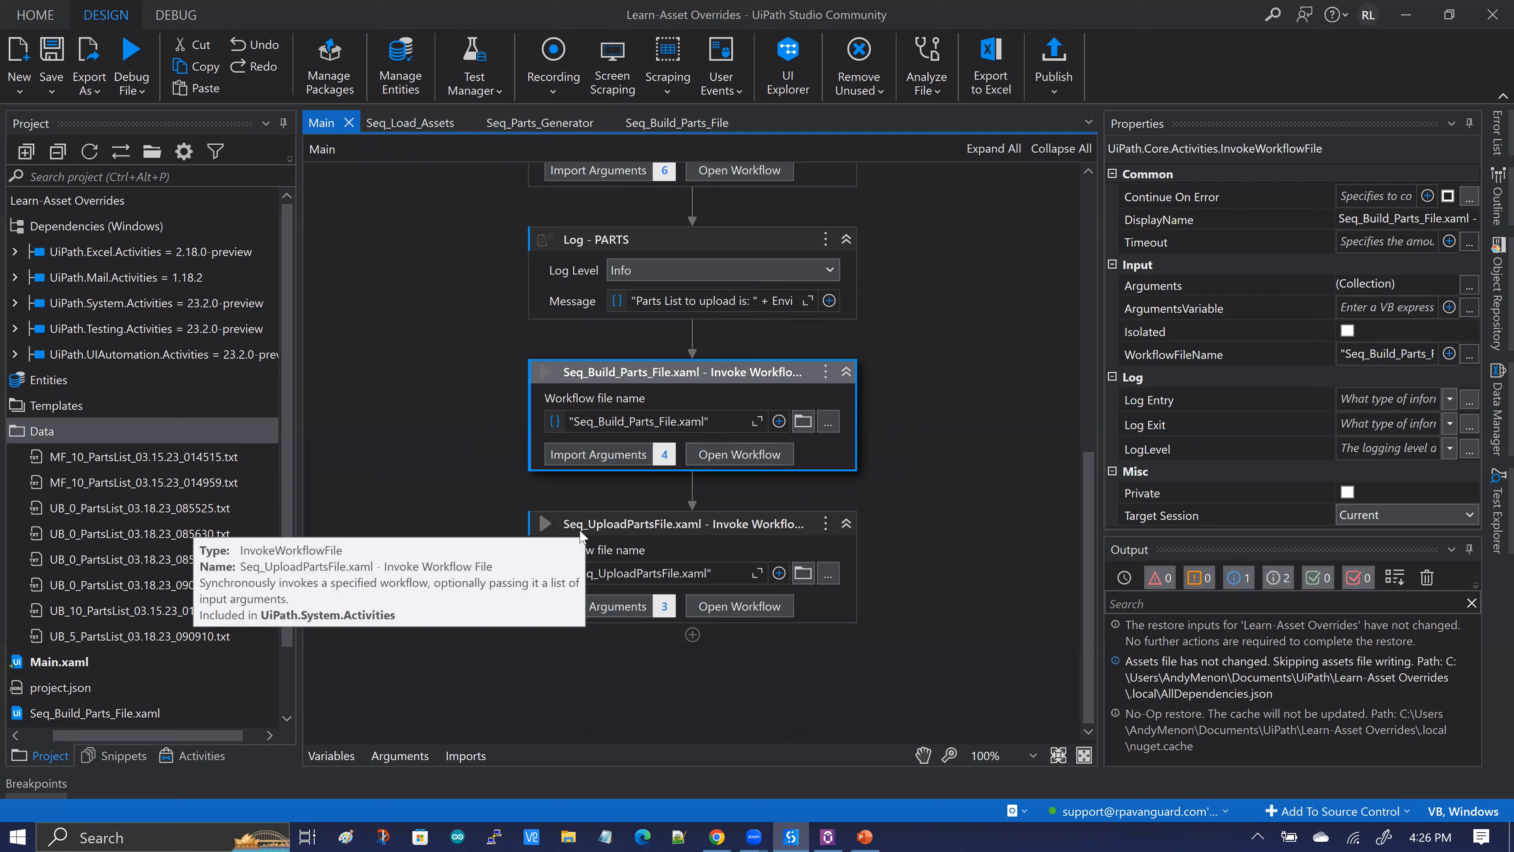
click(719, 836)
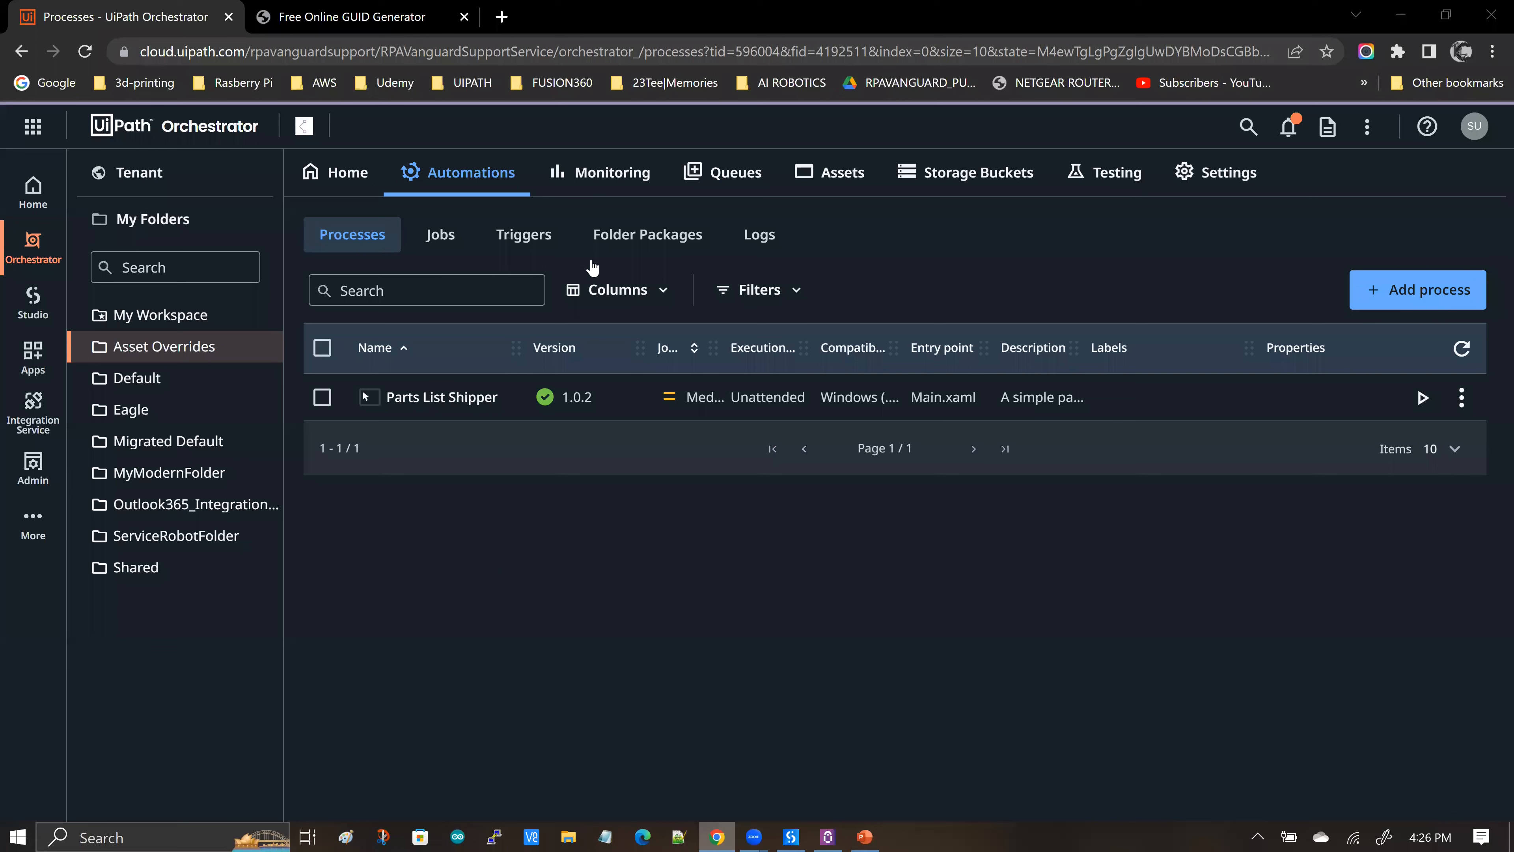
click(966, 174)
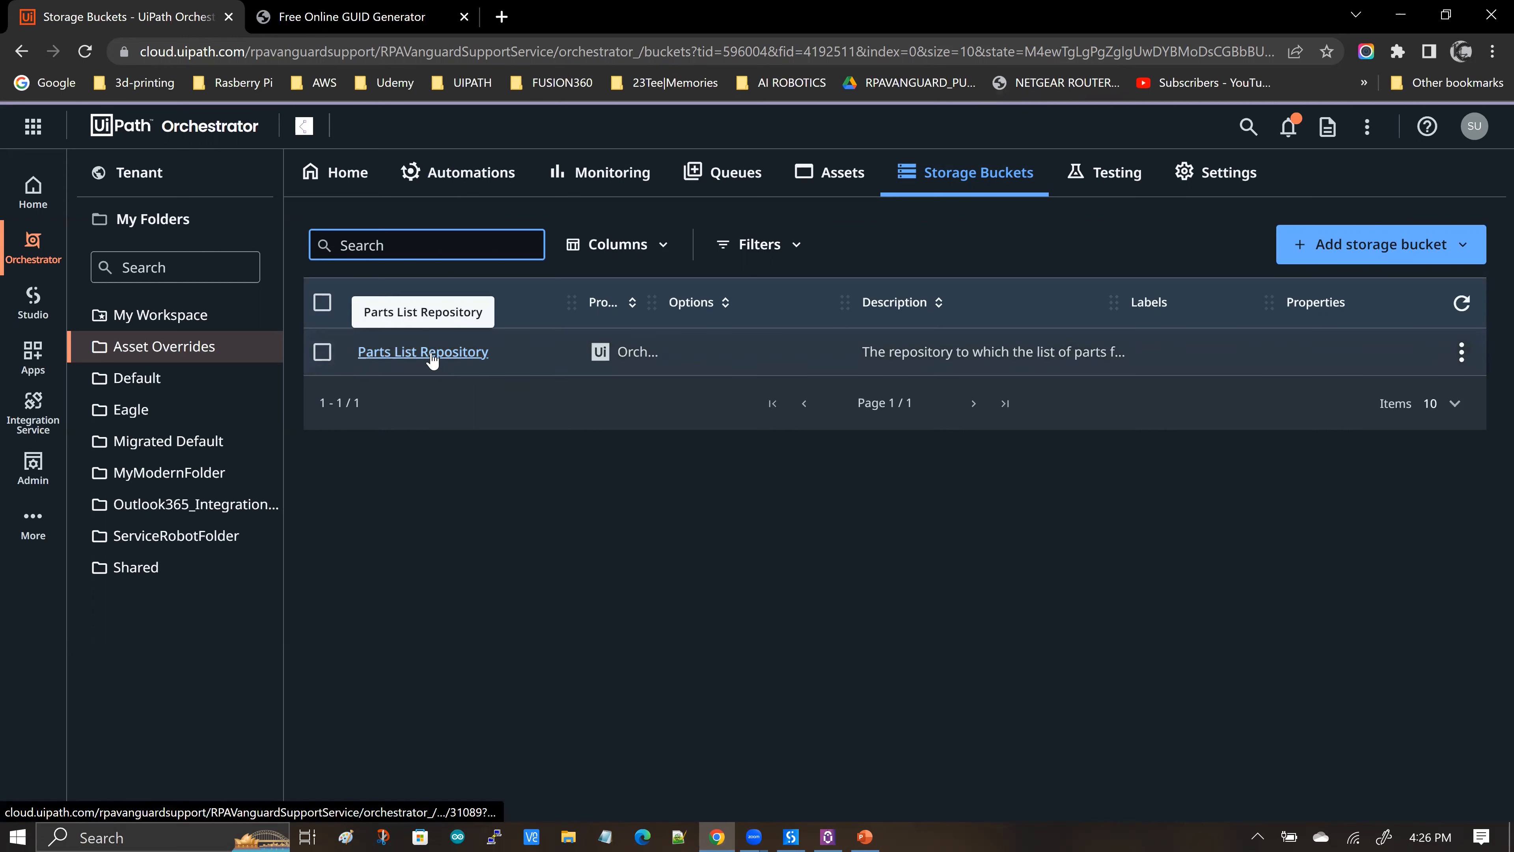
Step: Switch to UiPath Studio, open the Seq_UploadPartsFile workflow and inspect its Upload Storage File activity and the workflow arguments
click(789, 836)
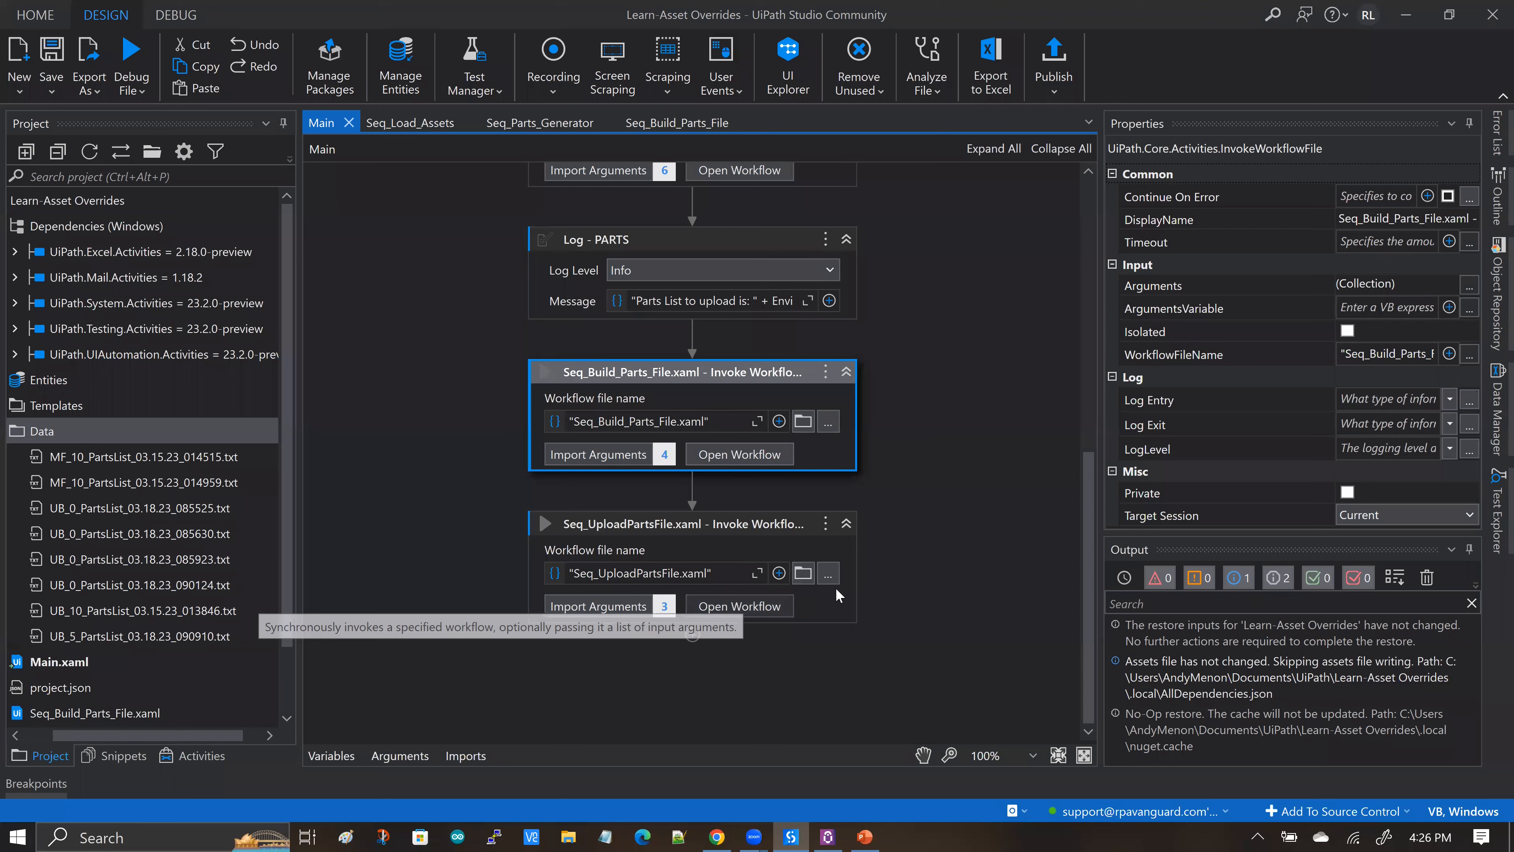
click(651, 525)
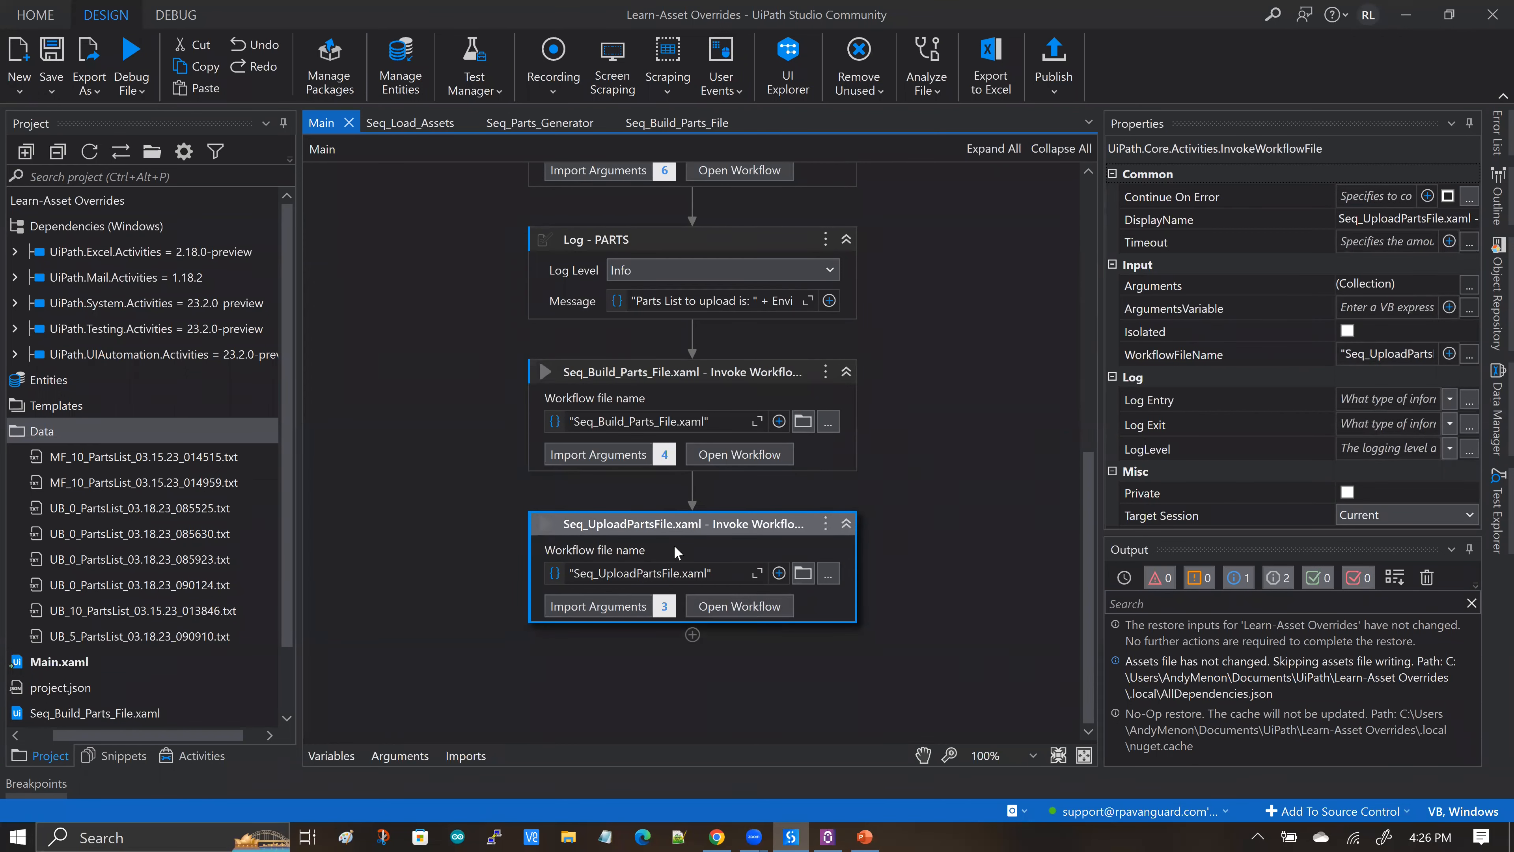
click(739, 606)
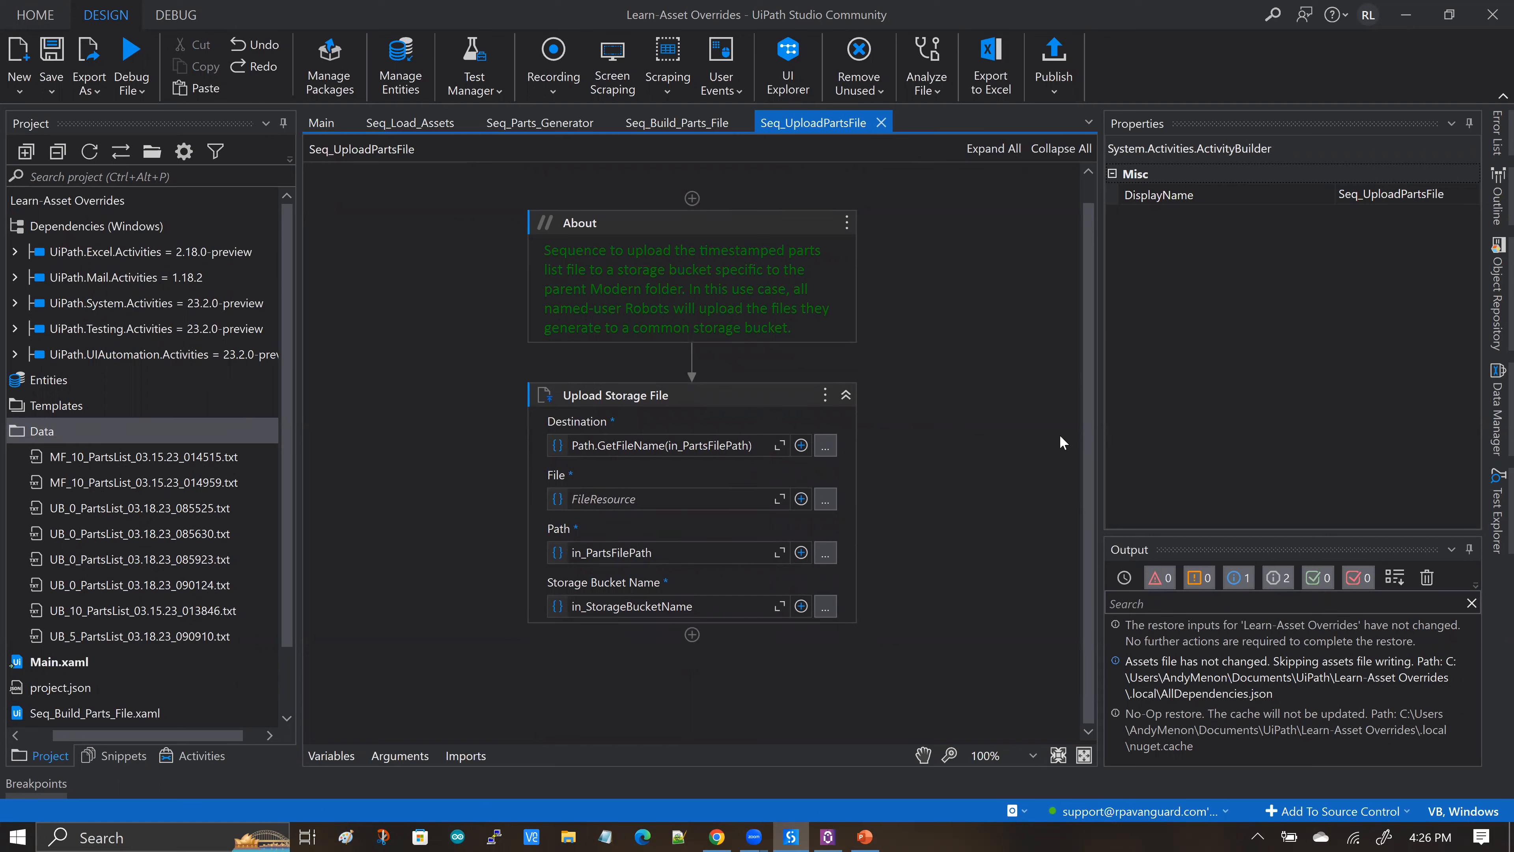
scroll(1084, 436, up, 1)
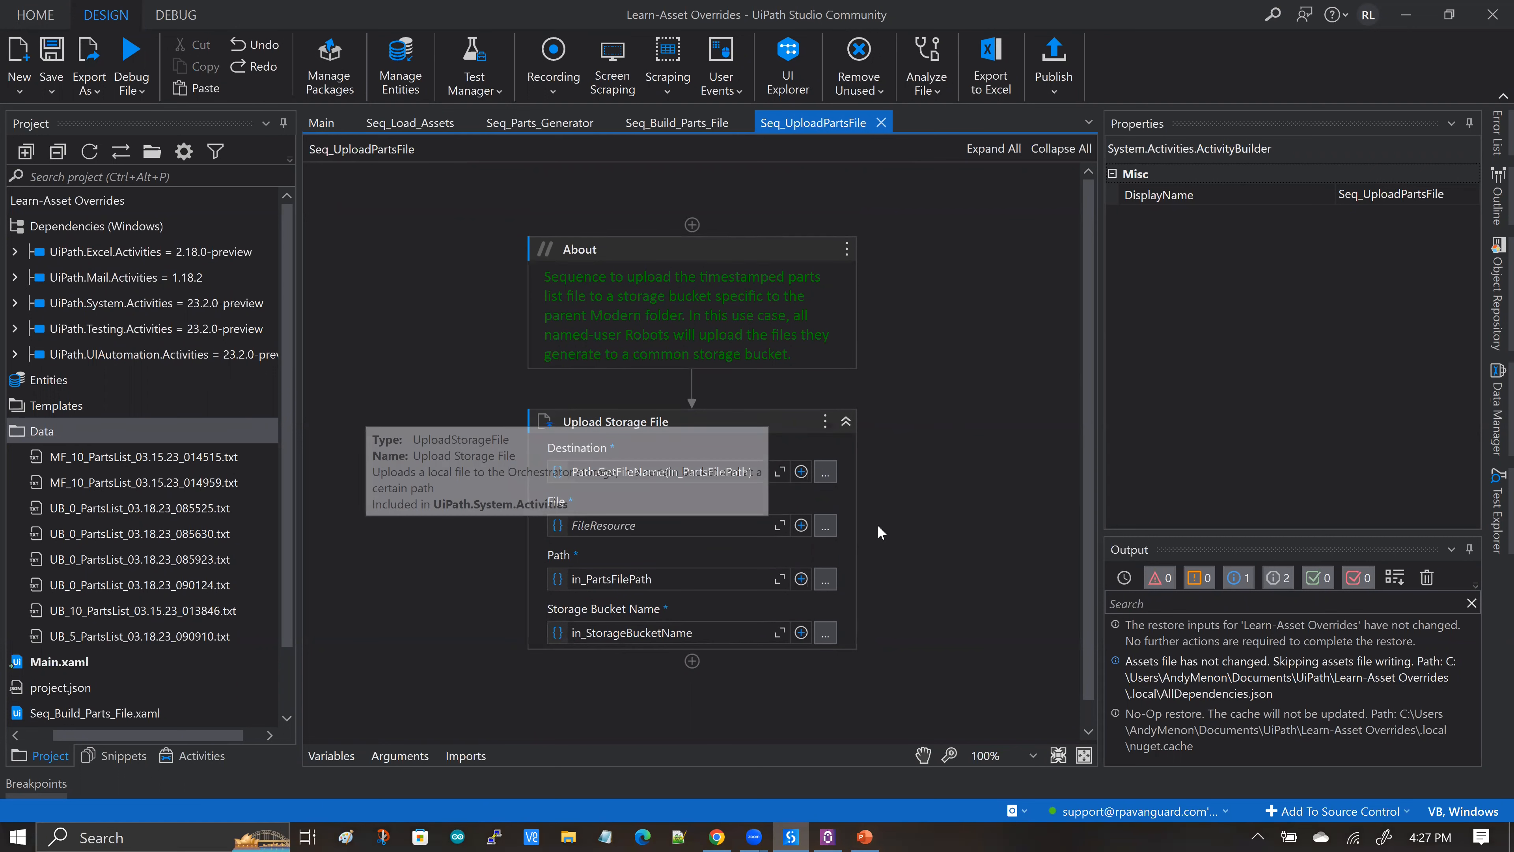
scroll(945, 450, down, 1)
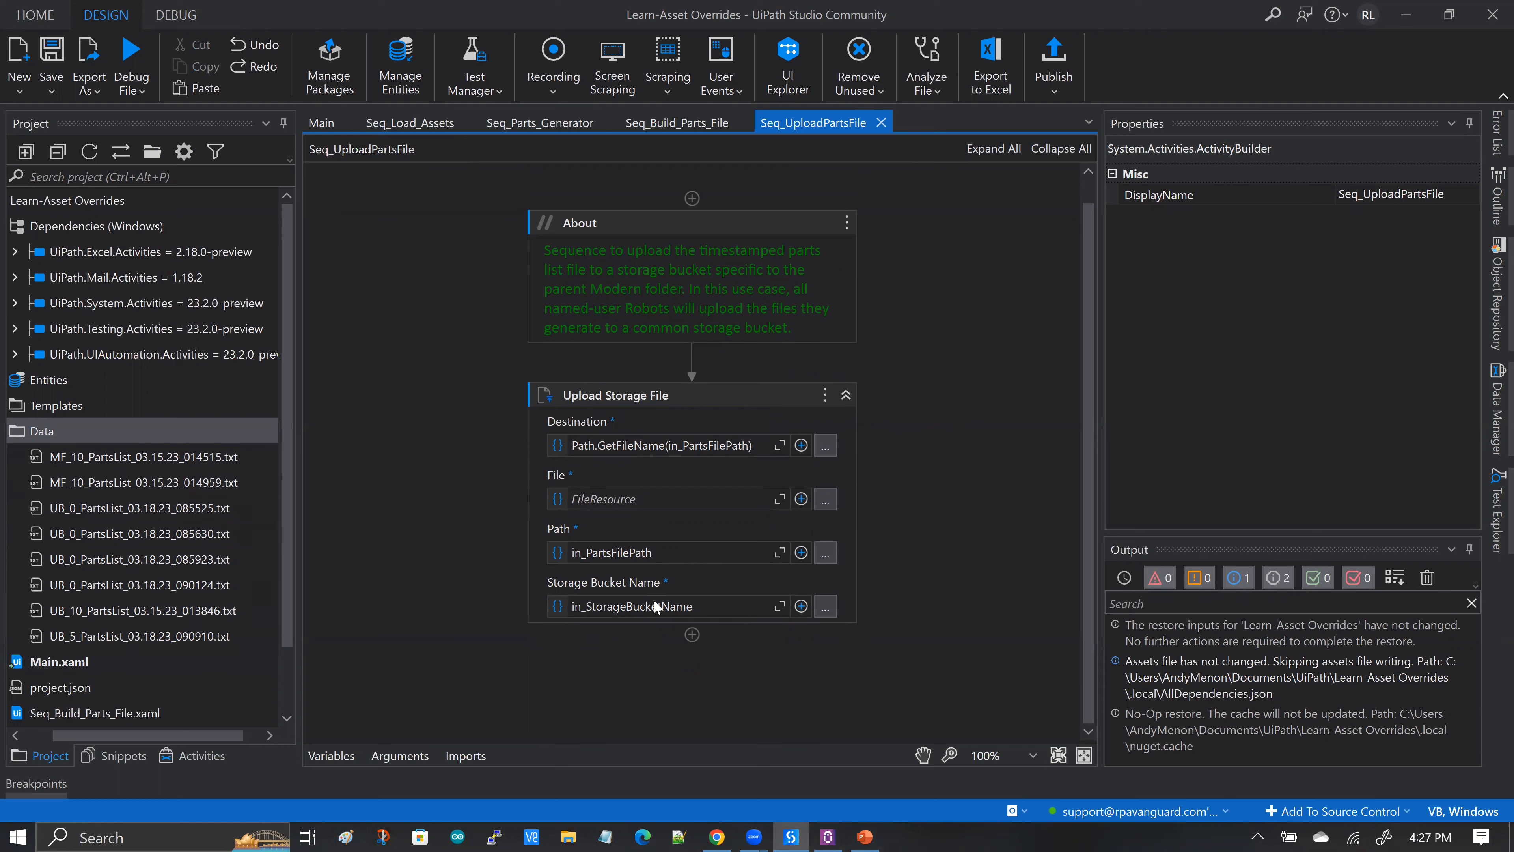
click(399, 755)
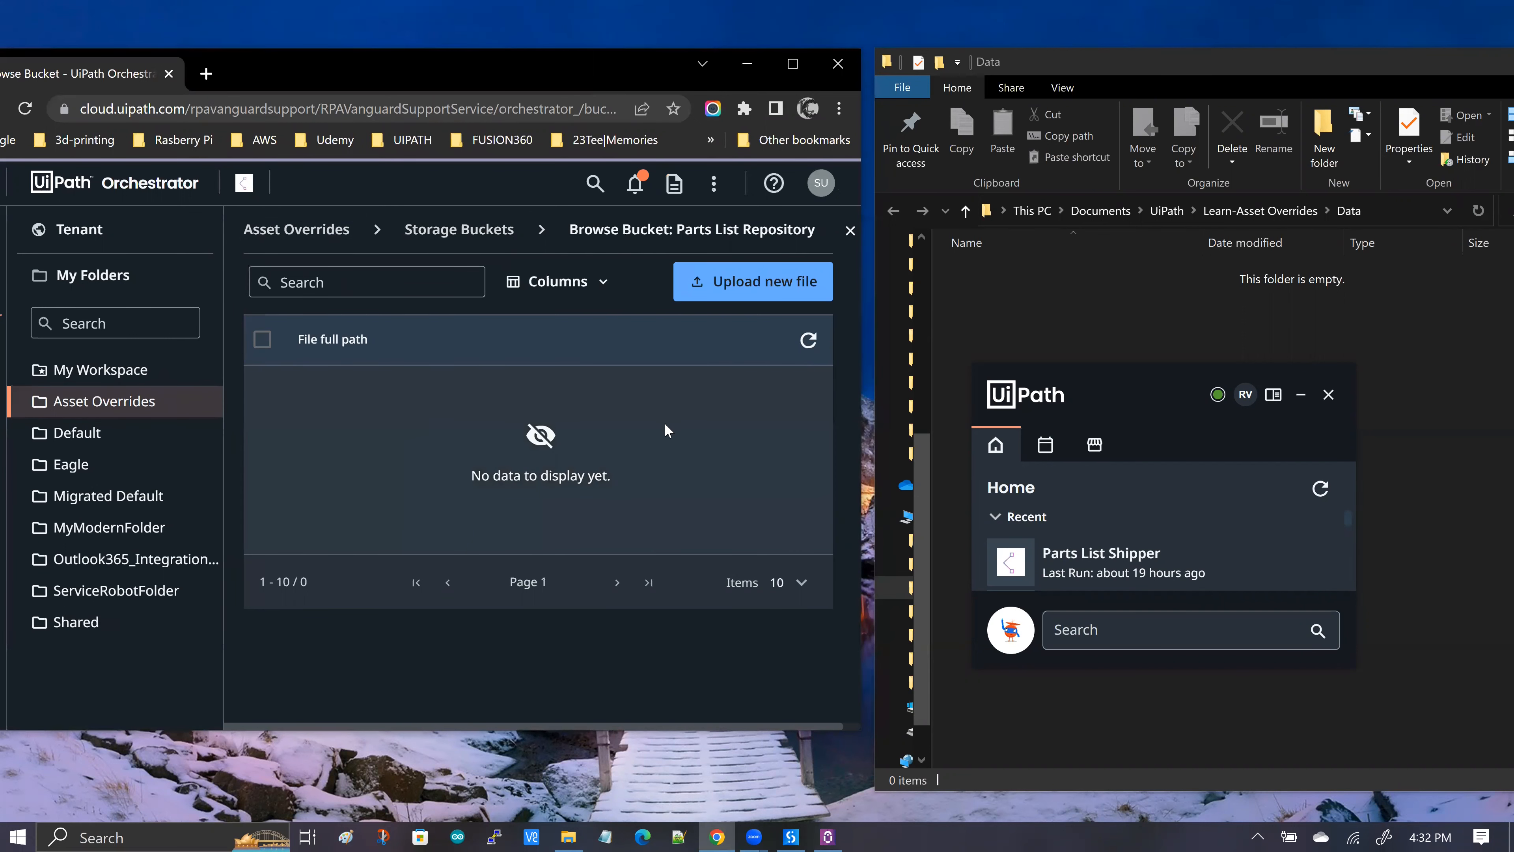
Step: Bring up UiPath Assistant over the Data folder window and check its connection status and signed-in account
click(1058, 190)
click(829, 836)
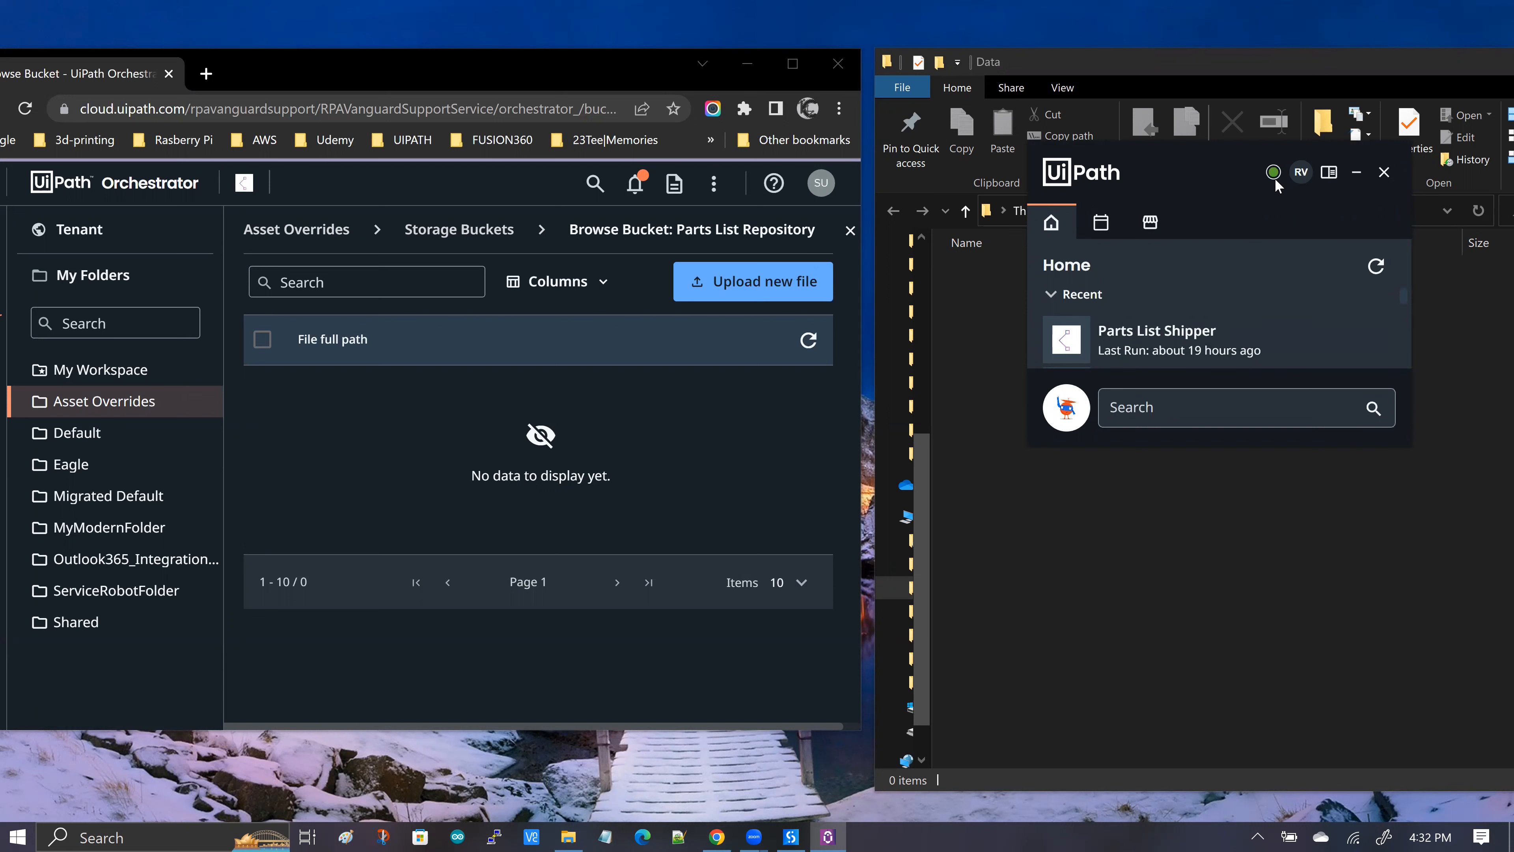
mouse_move(1276, 177)
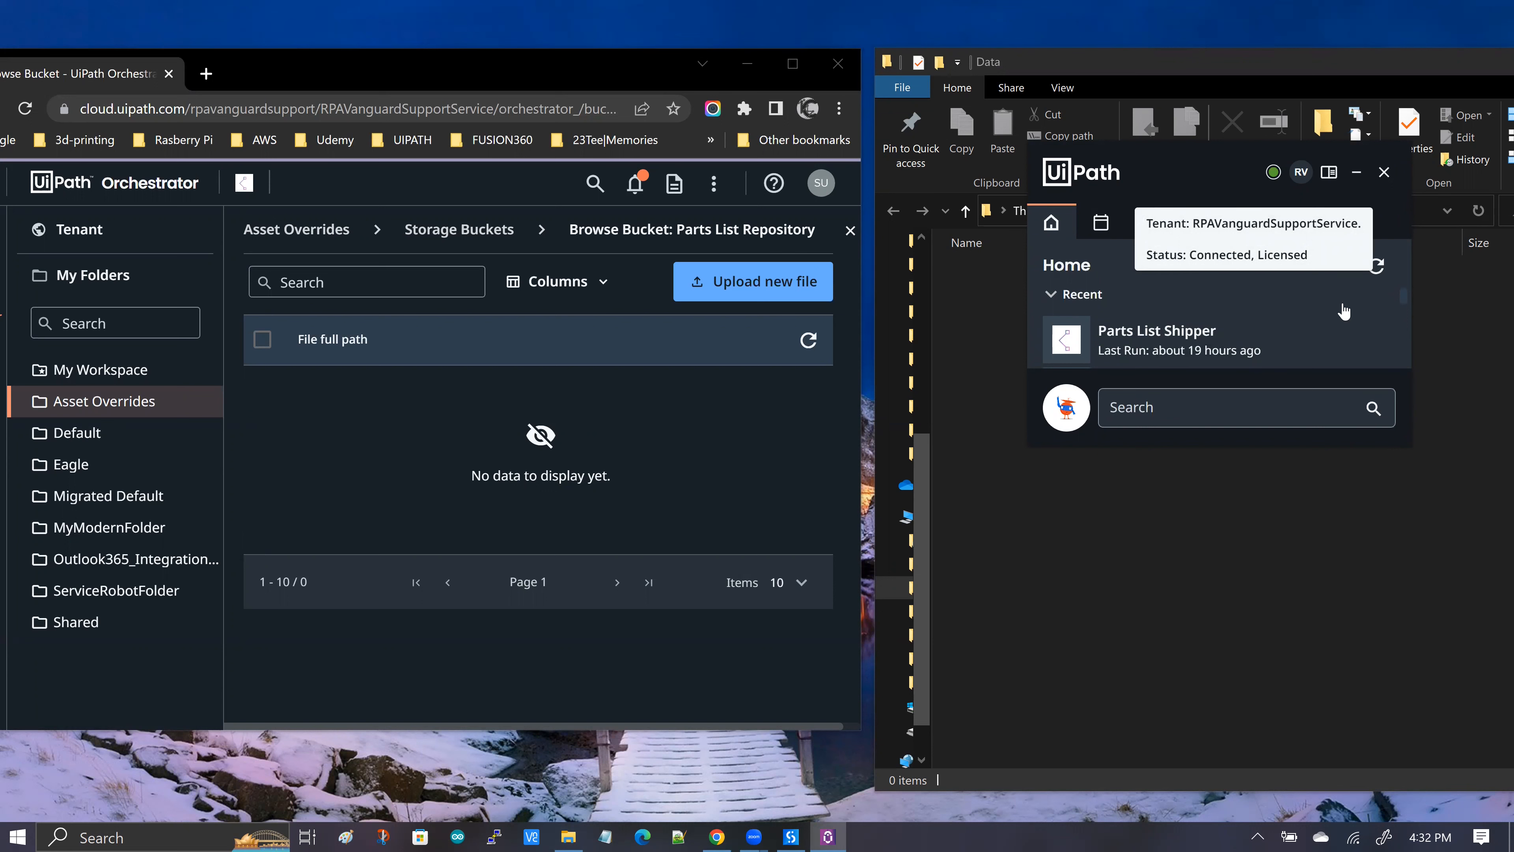
click(1302, 185)
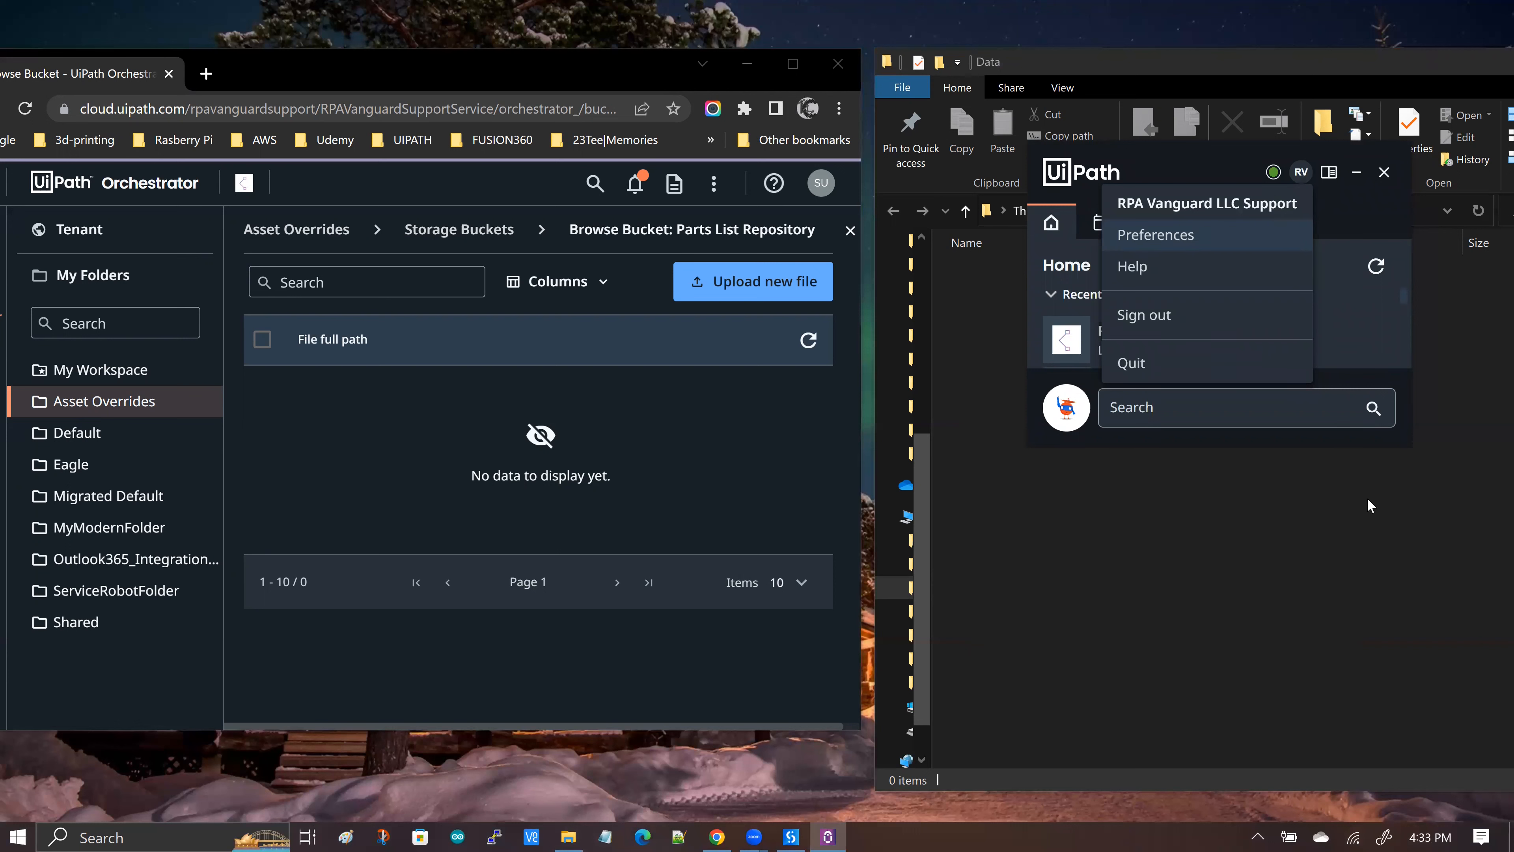
click(1215, 170)
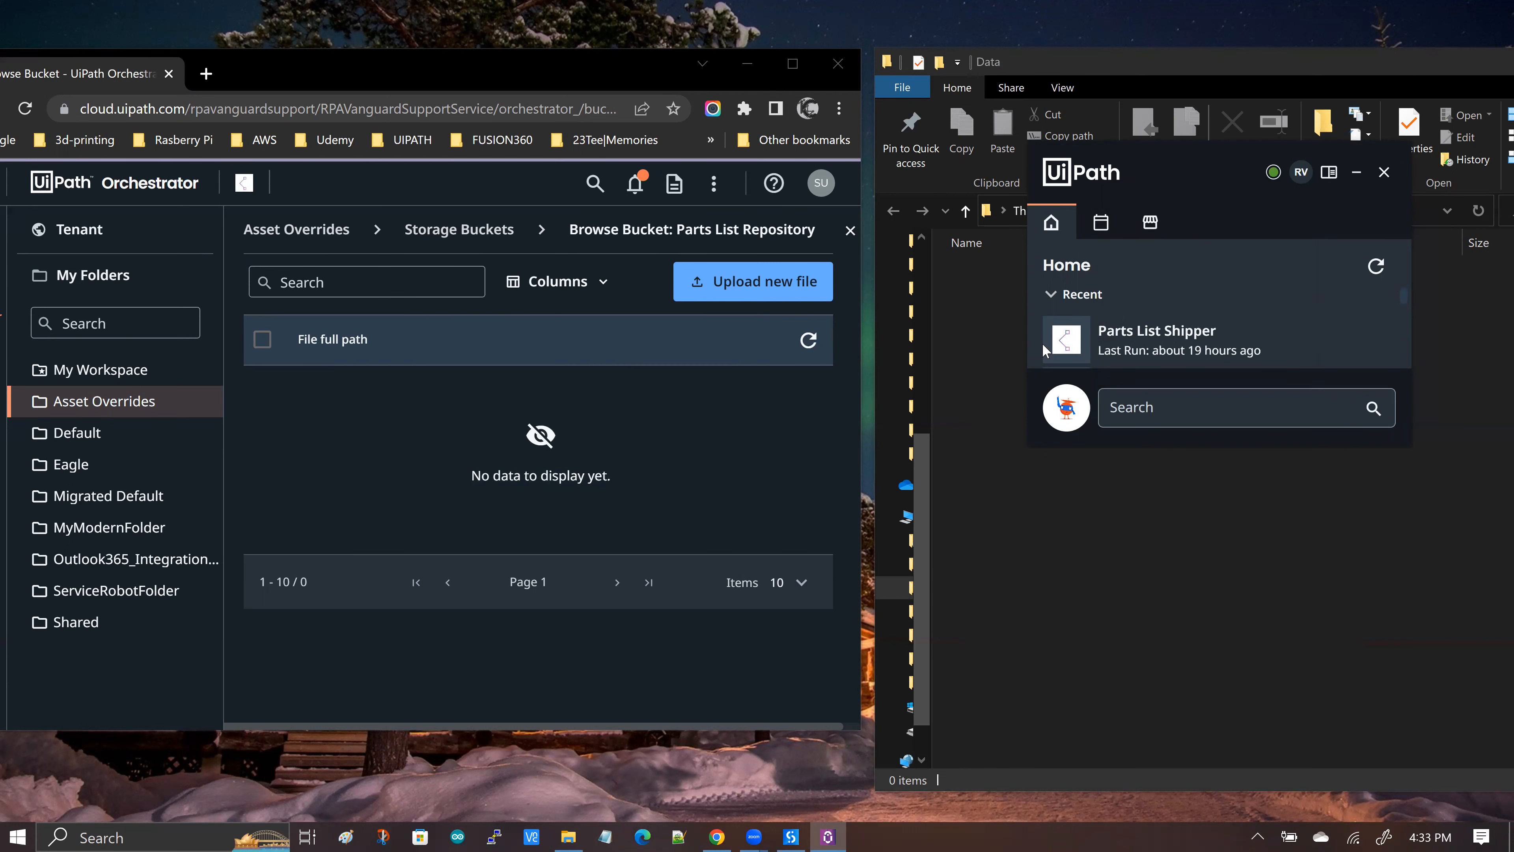
Step: Run the Parts List Shipper automation, and once it completes refresh the local Data folder and the Parts List Repository bucket
mouse_move(1099, 348)
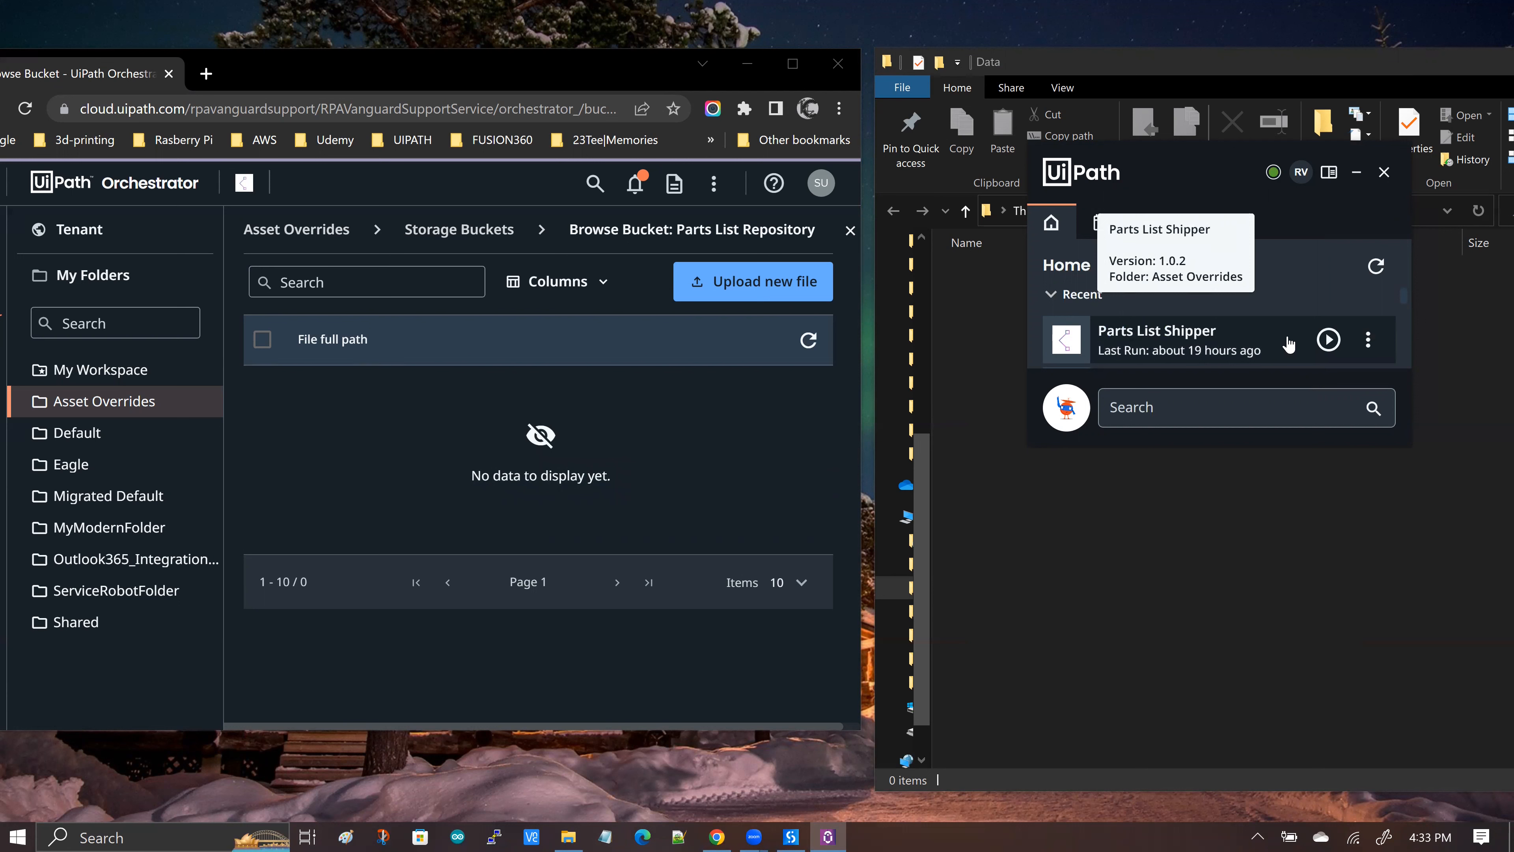
click(1329, 340)
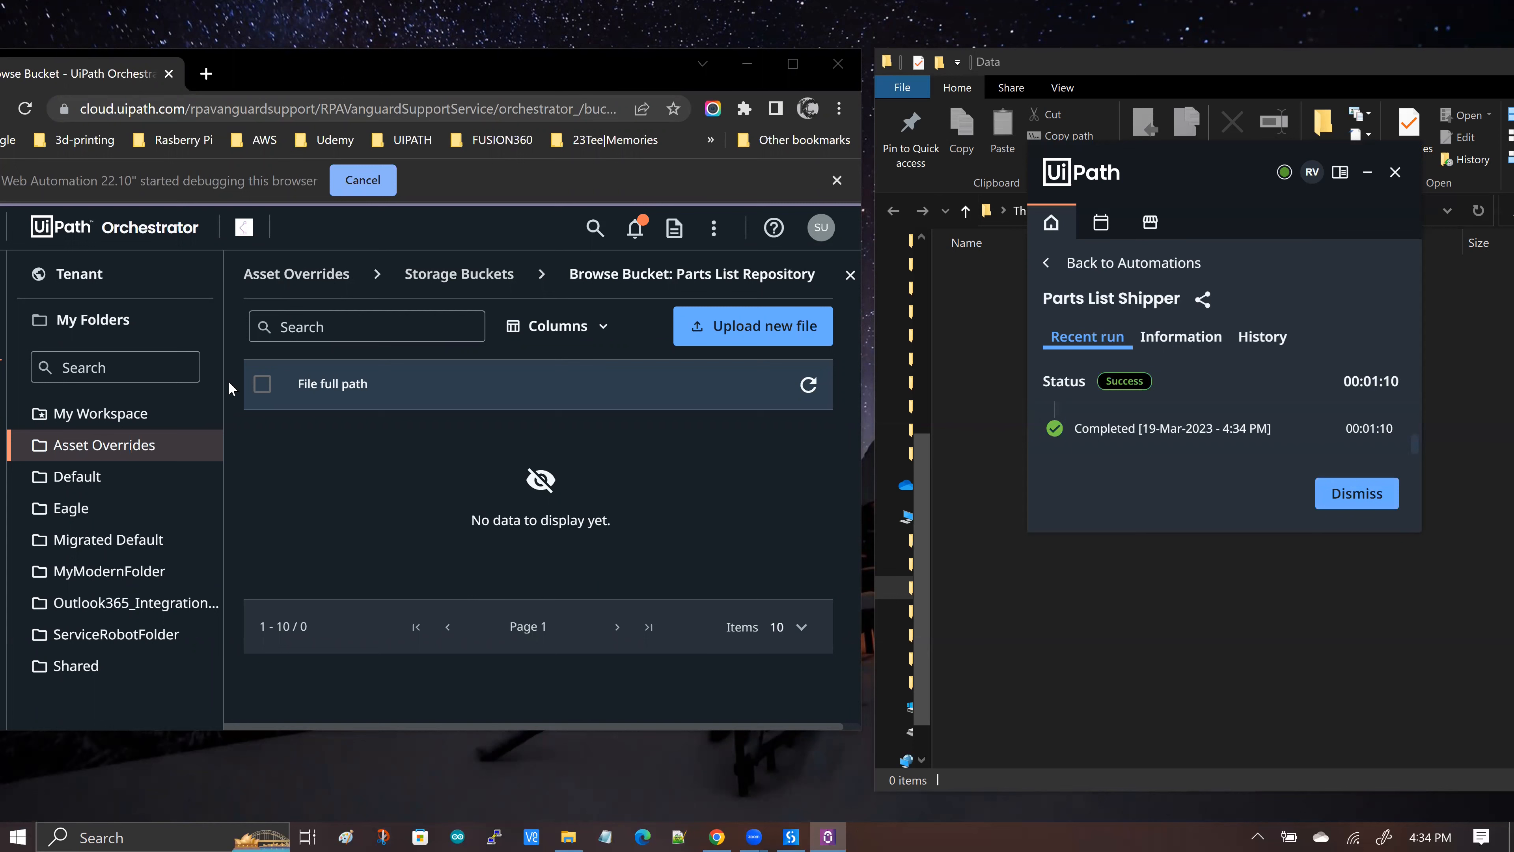
click(1070, 62)
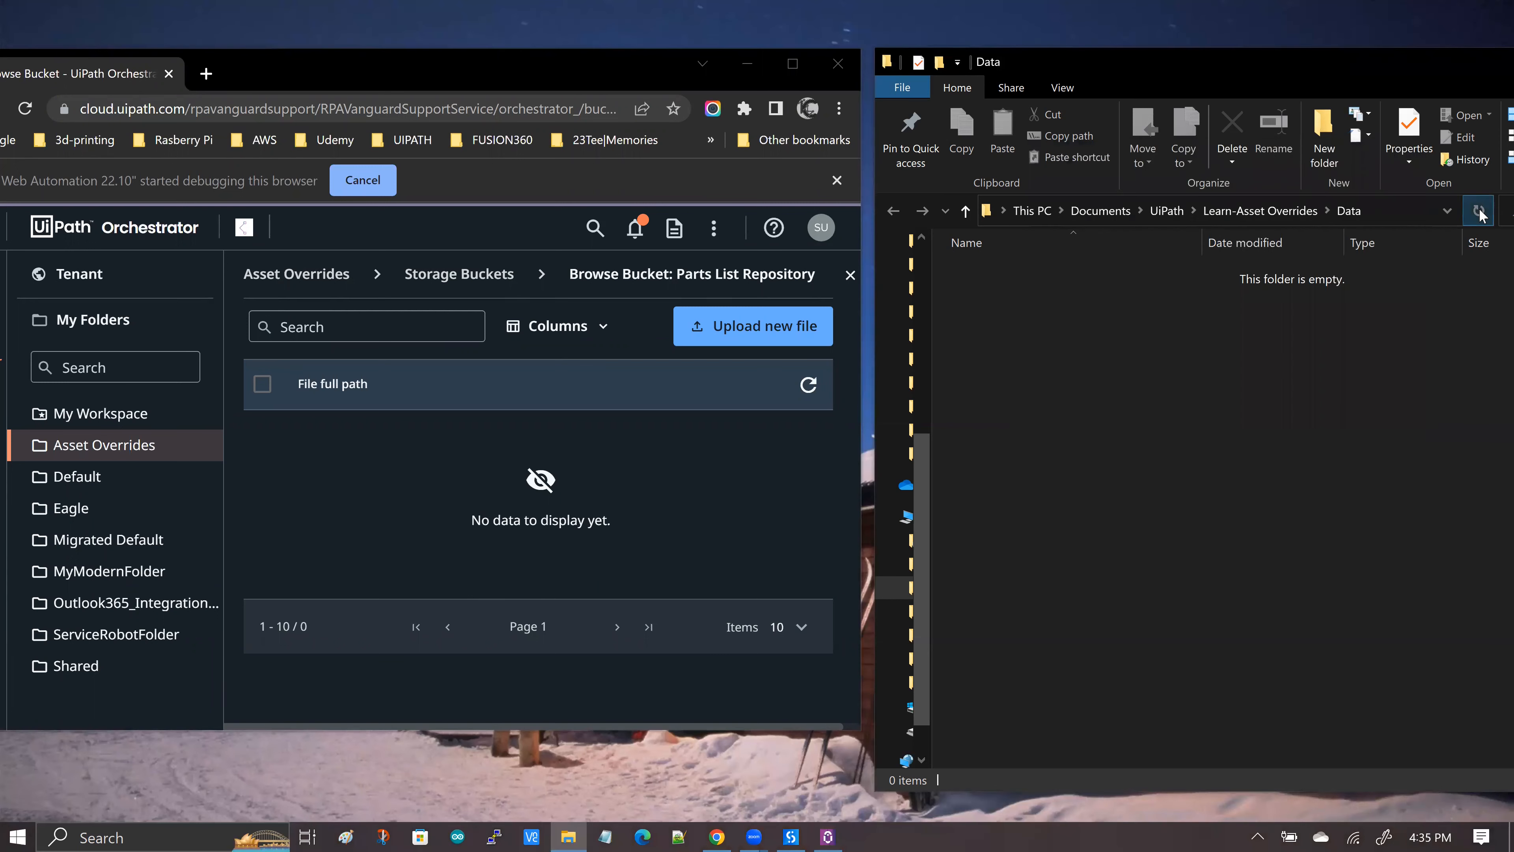
click(808, 386)
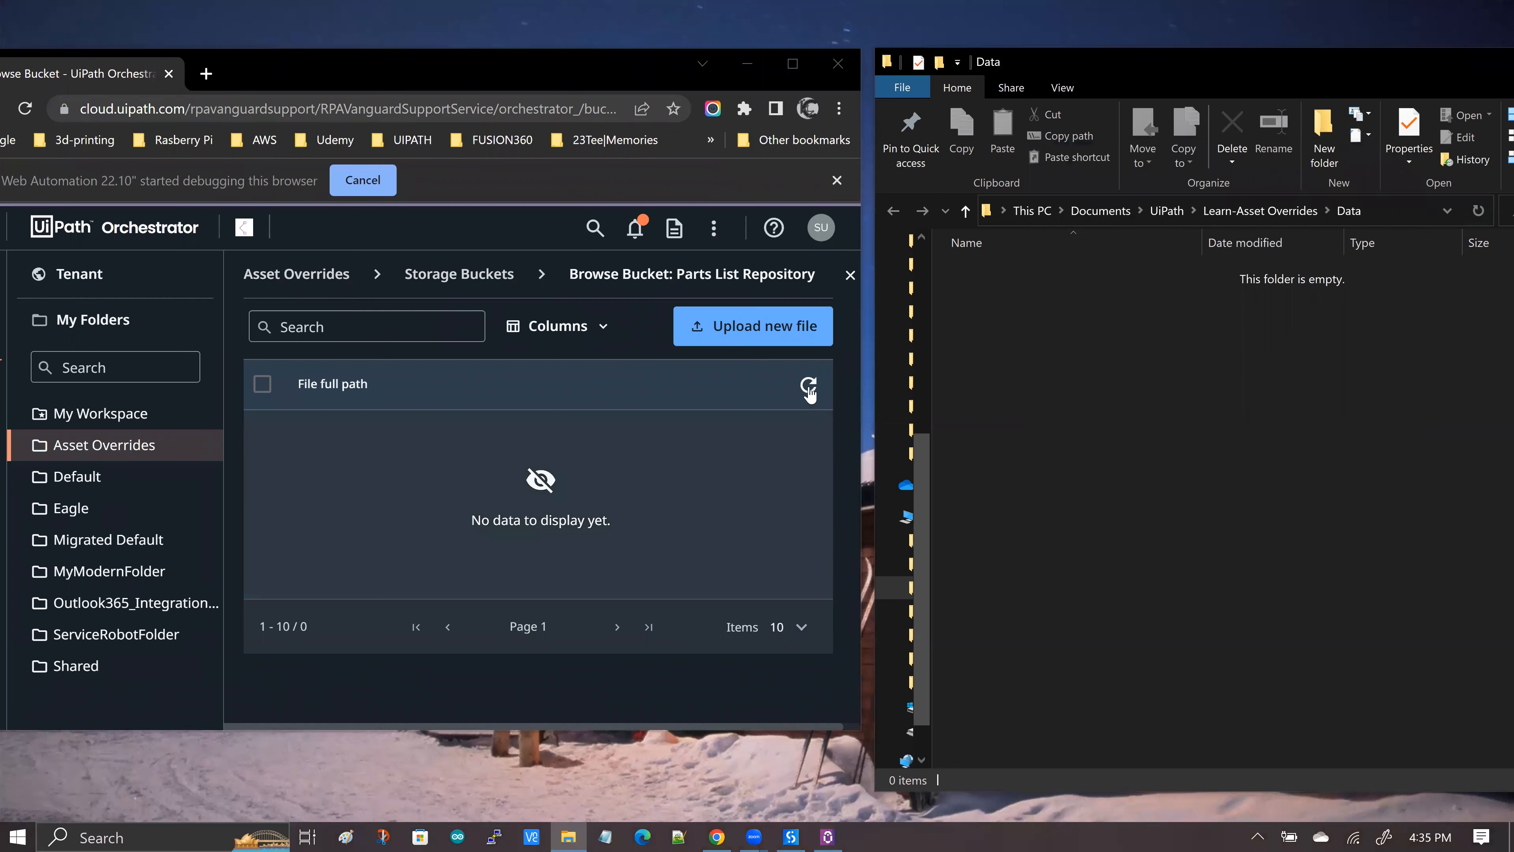
click(809, 386)
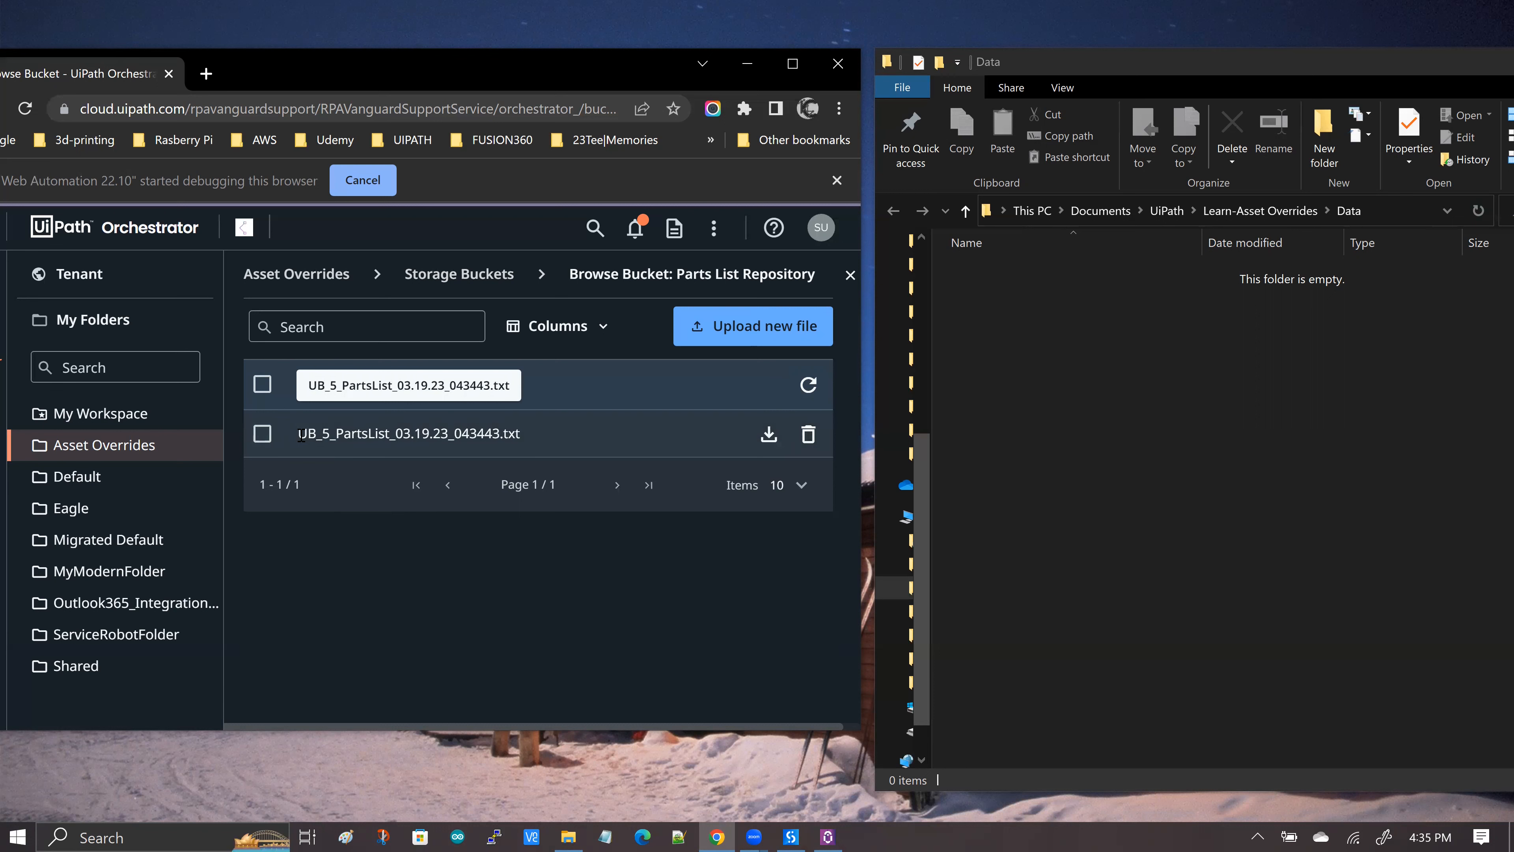
Step: Highlight the unit prefix and the parts count in the name of the file uploaded to the bucket
drag(299, 435, 318, 435)
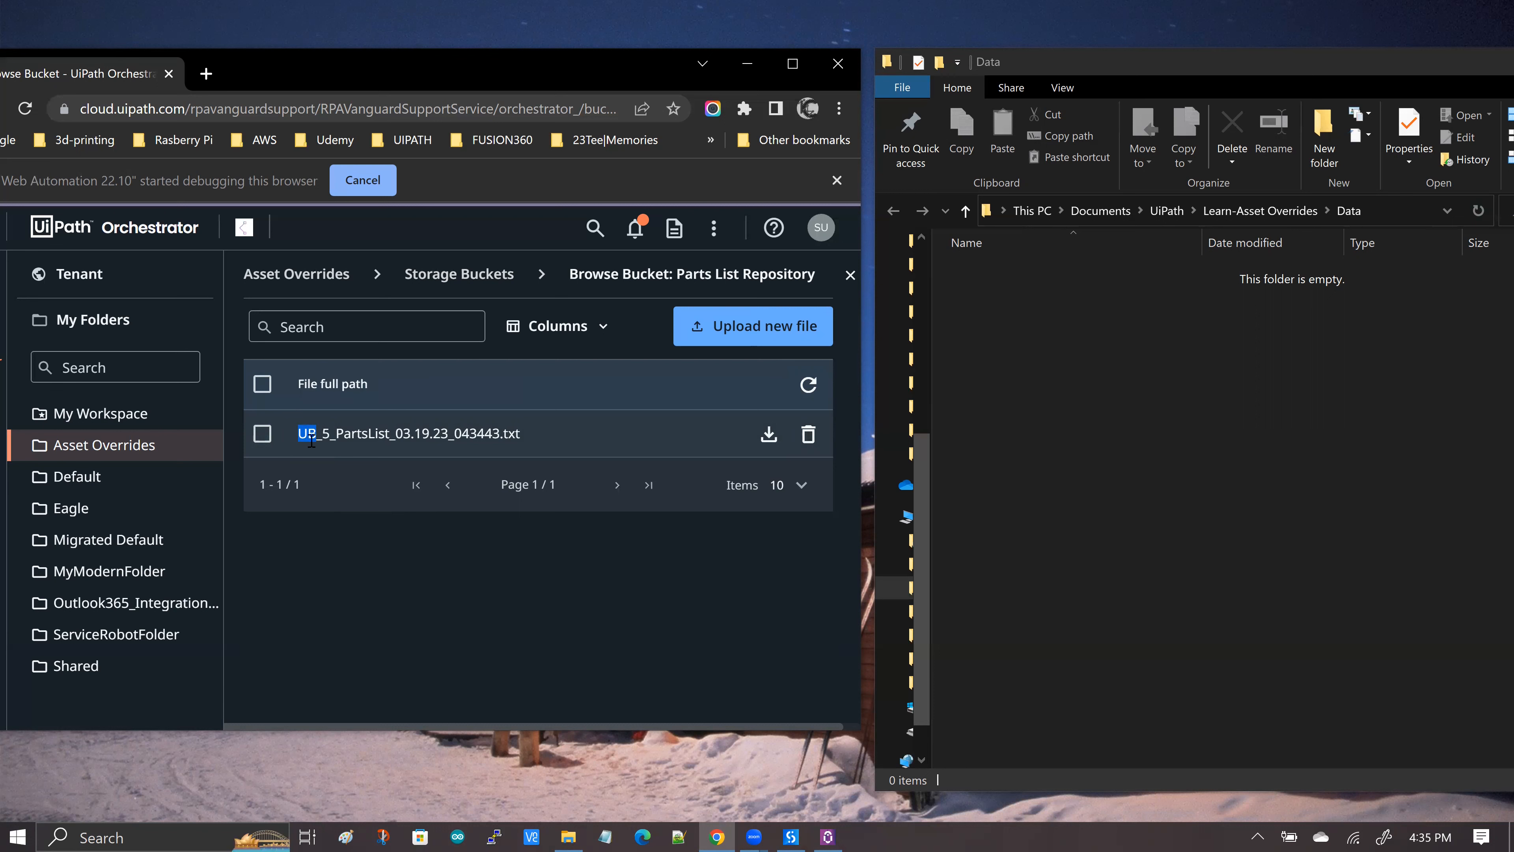
drag(323, 435, 333, 434)
click(372, 467)
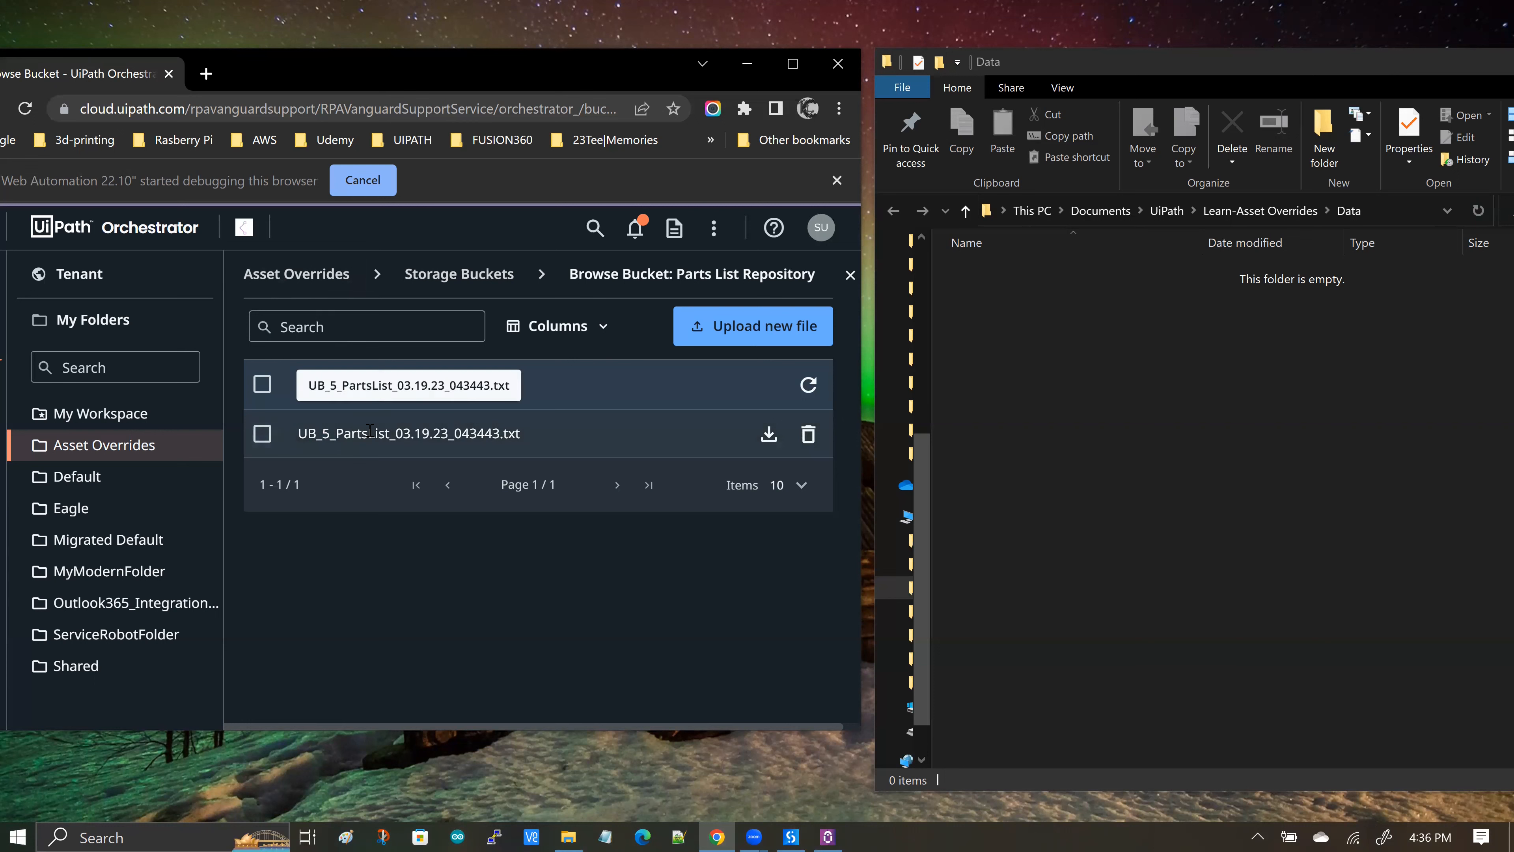
Step: Download UB_5_PartsList_03.19.23_043443.txt from the bucket and open it in Notepad beside the browser
click(769, 435)
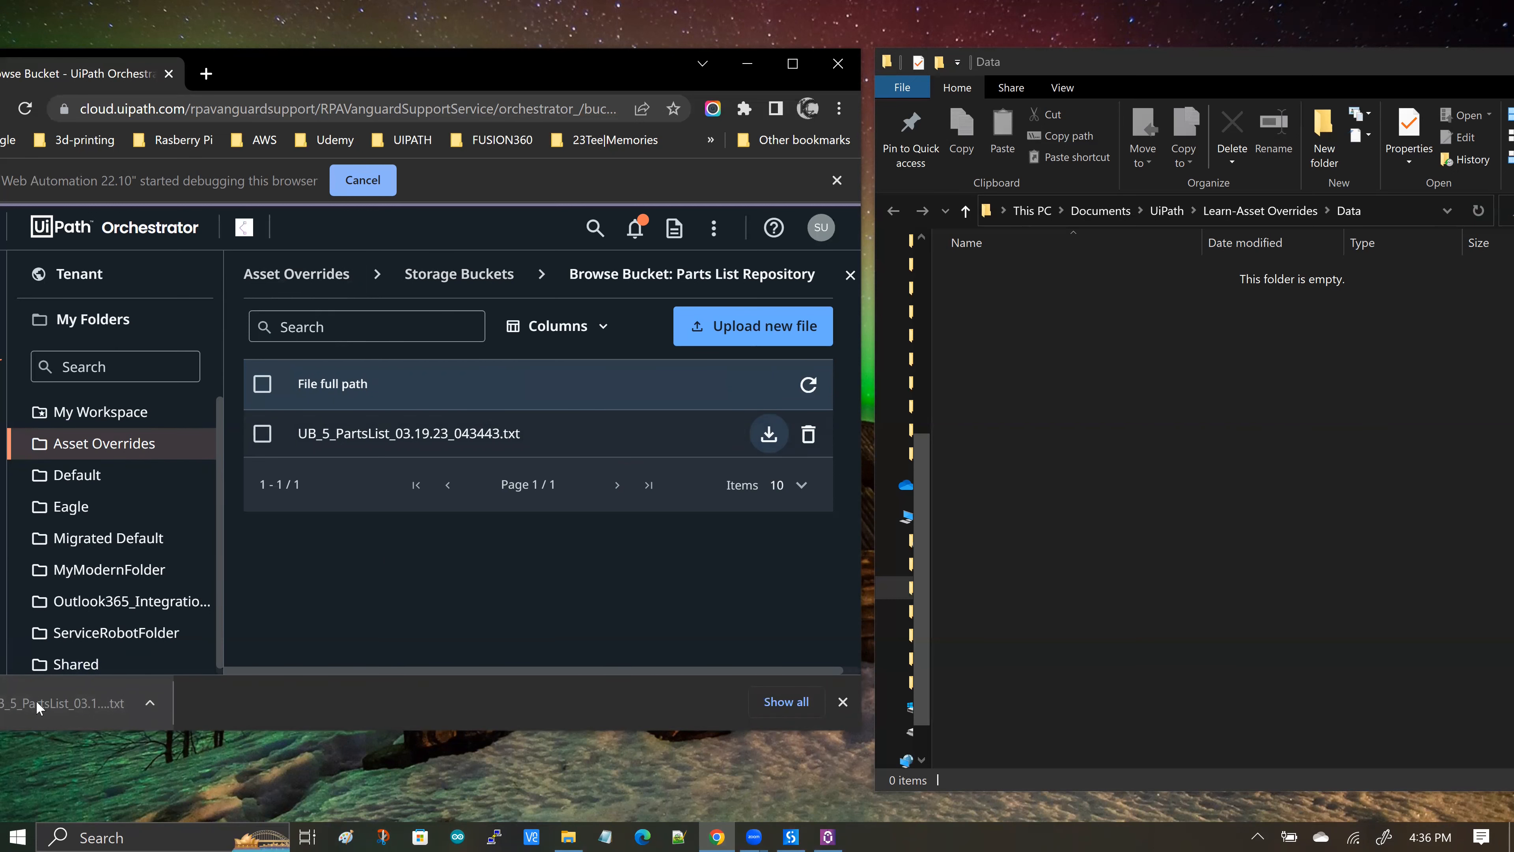
right_click(93, 710)
click(161, 608)
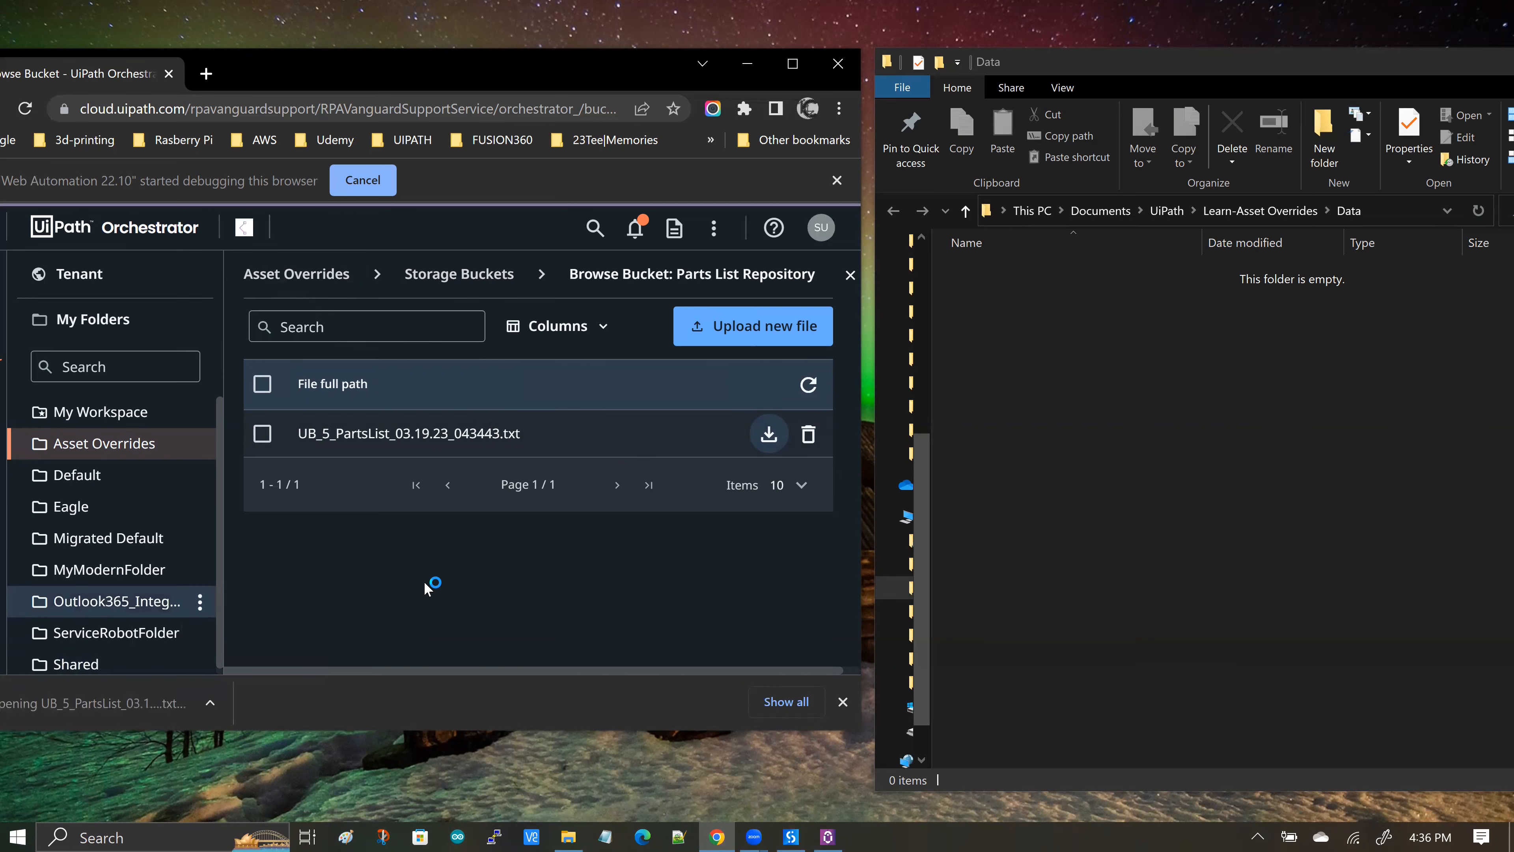
drag(817, 197, 1100, 79)
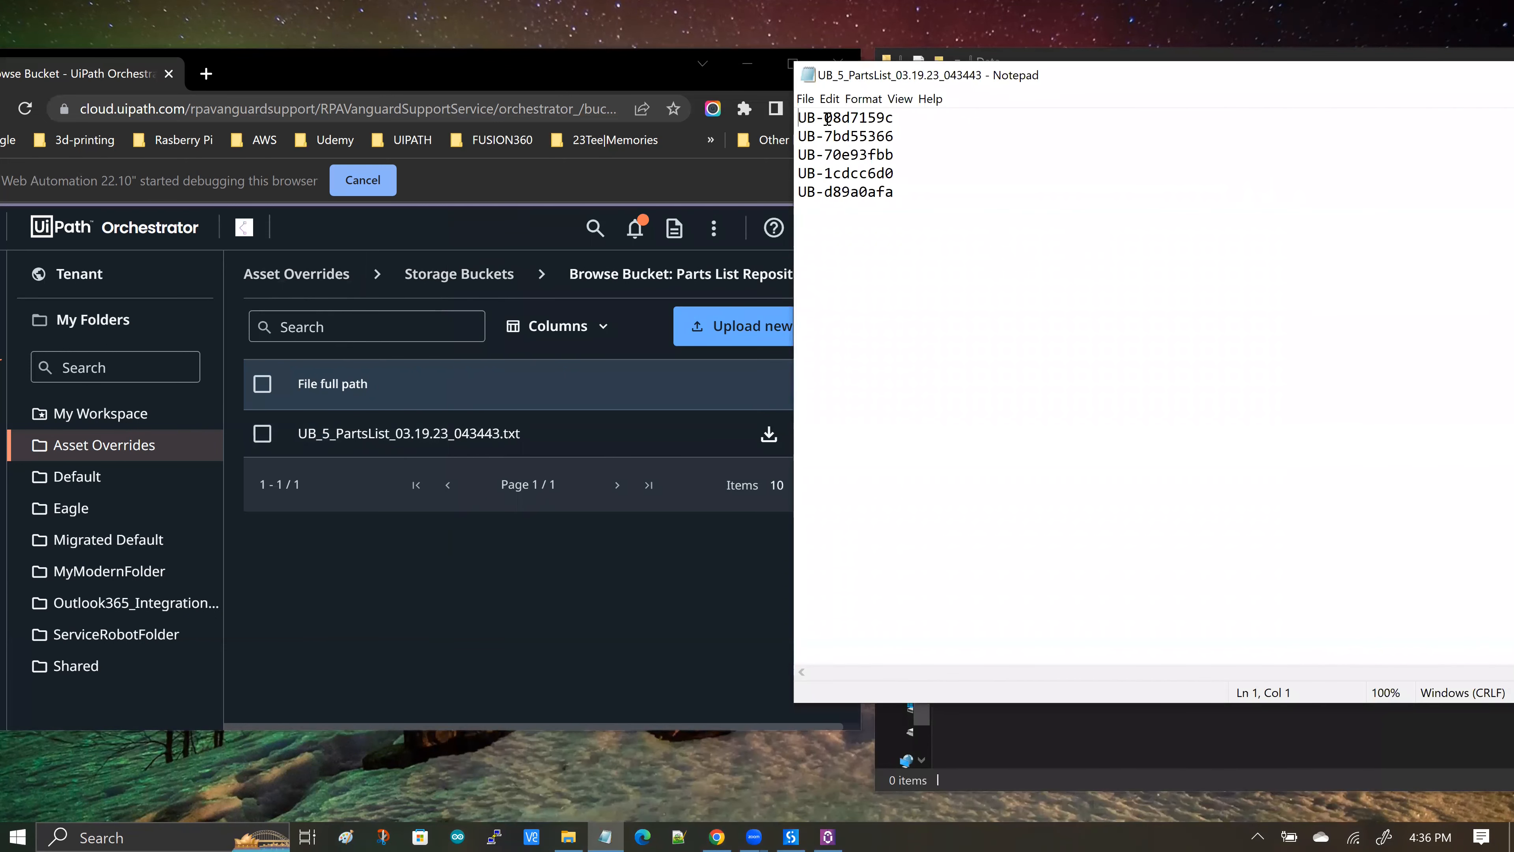
Step: Examine the length and casing of the part numbers in the downloaded list, keeping Notepad clear of the browser
drag(824, 119, 901, 118)
click(903, 118)
click(842, 118)
click(896, 117)
drag(898, 195, 1079, 94)
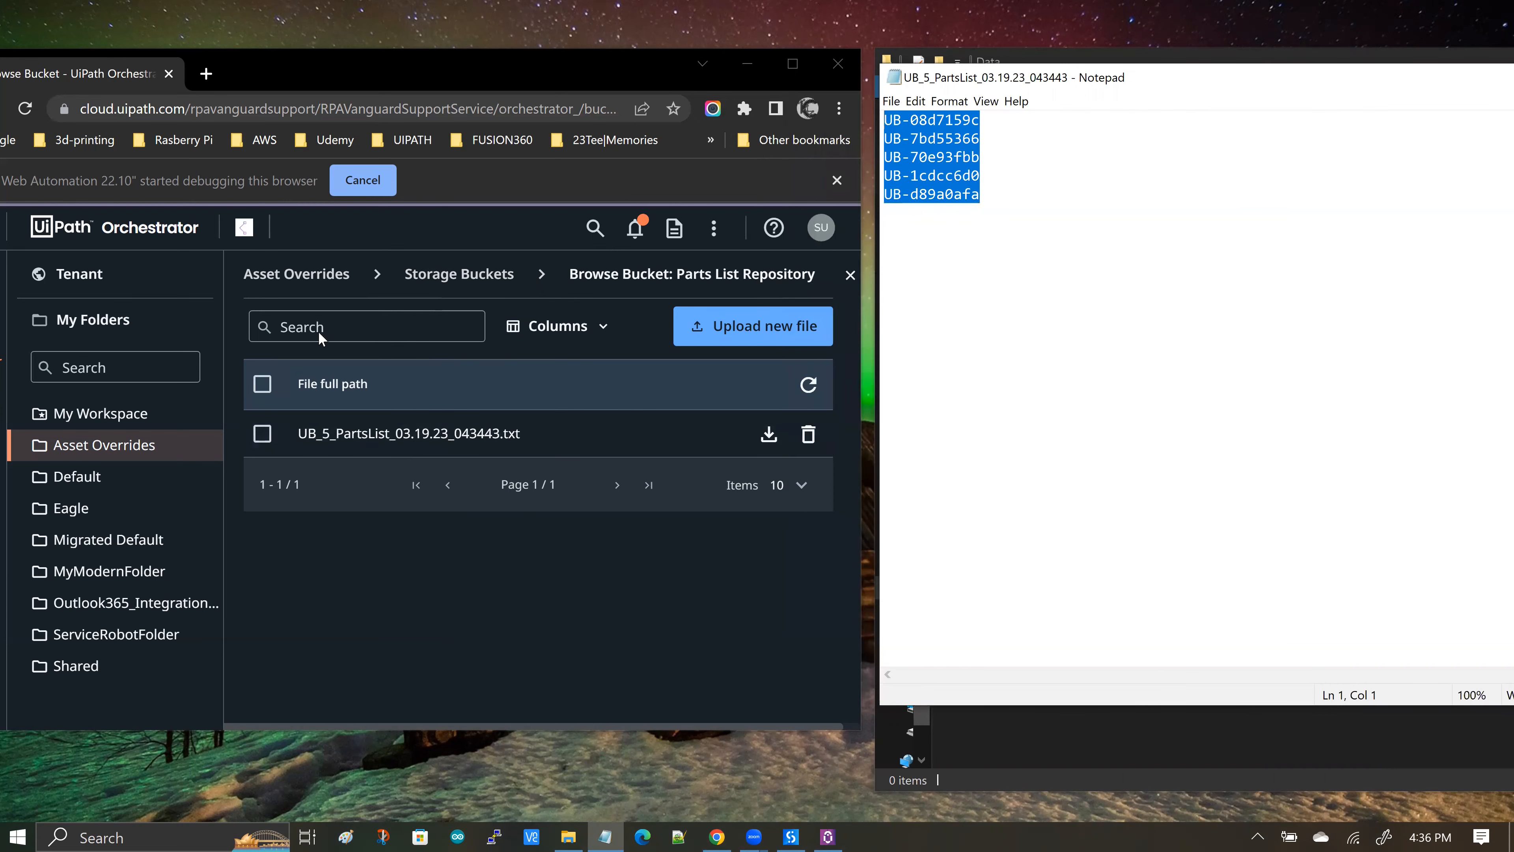
Step: Show the assets of the Asset Overrides folder in Orchestrator and open PART NUM LENGTH for editing
click(298, 278)
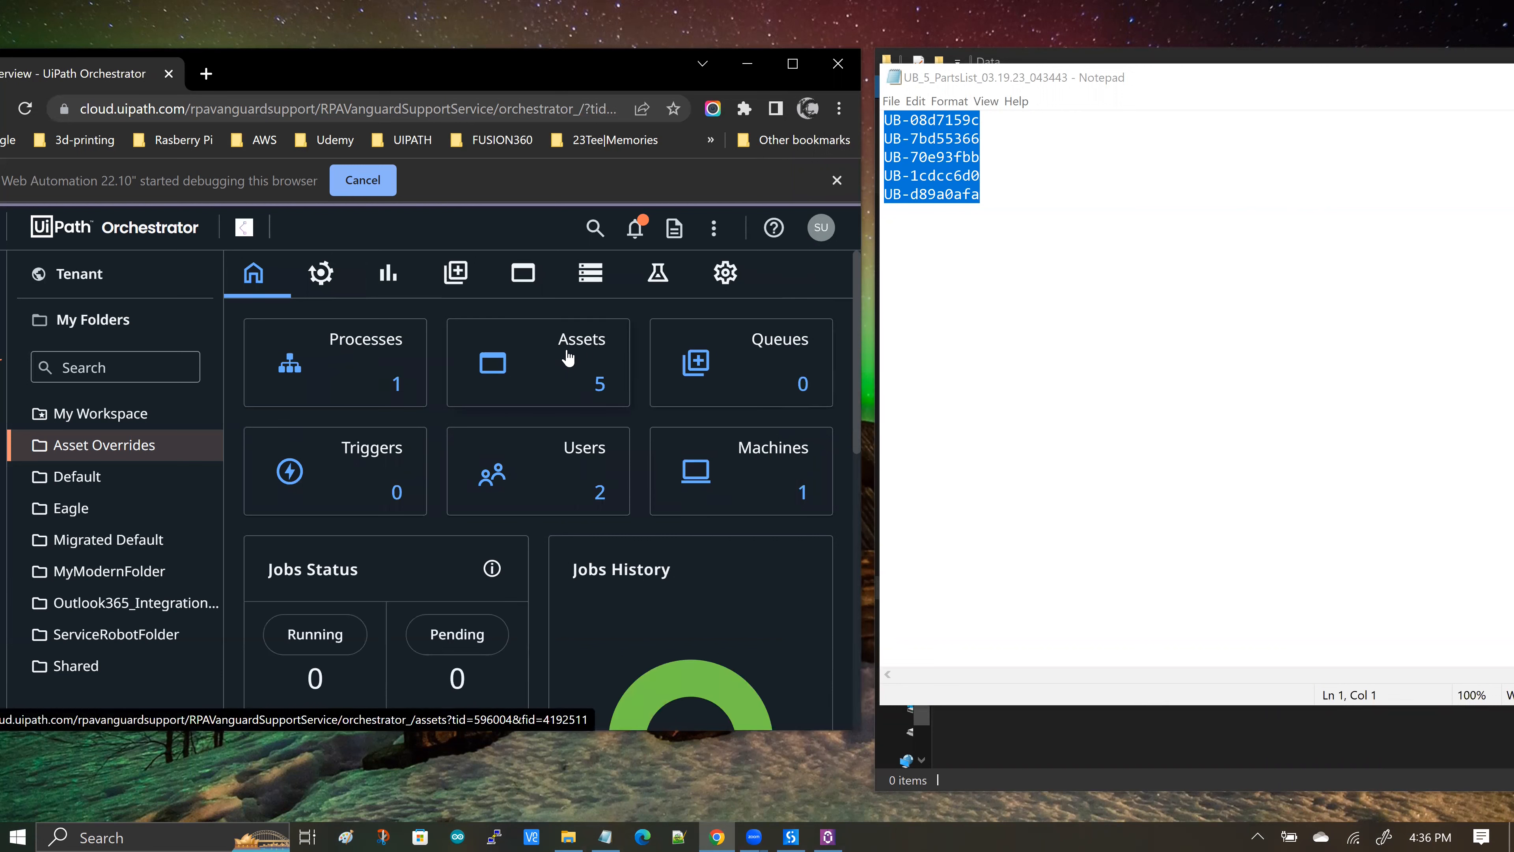
click(577, 358)
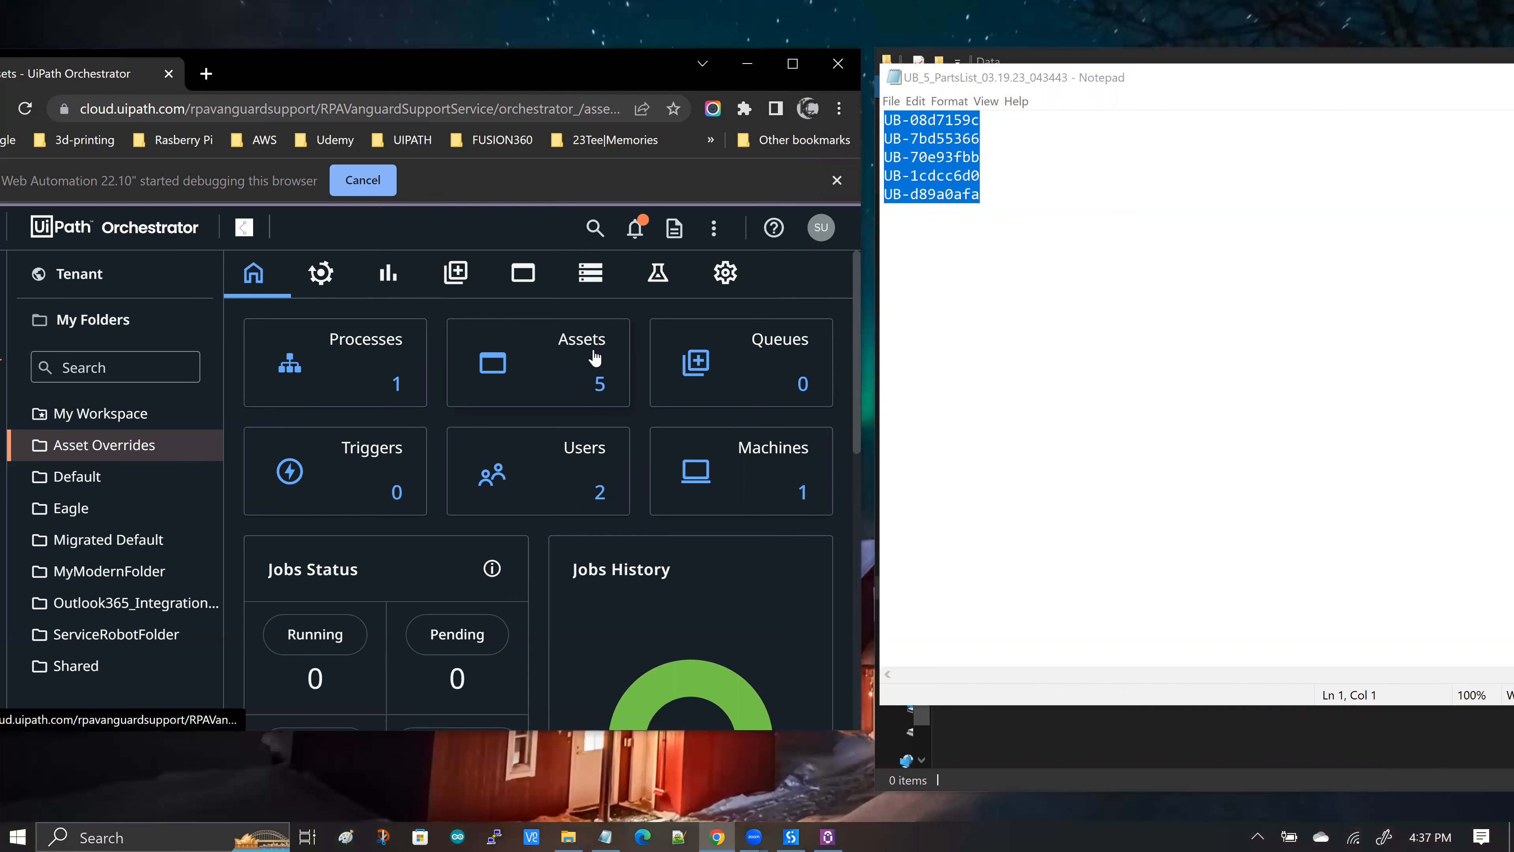
scroll(557, 434, down, 2)
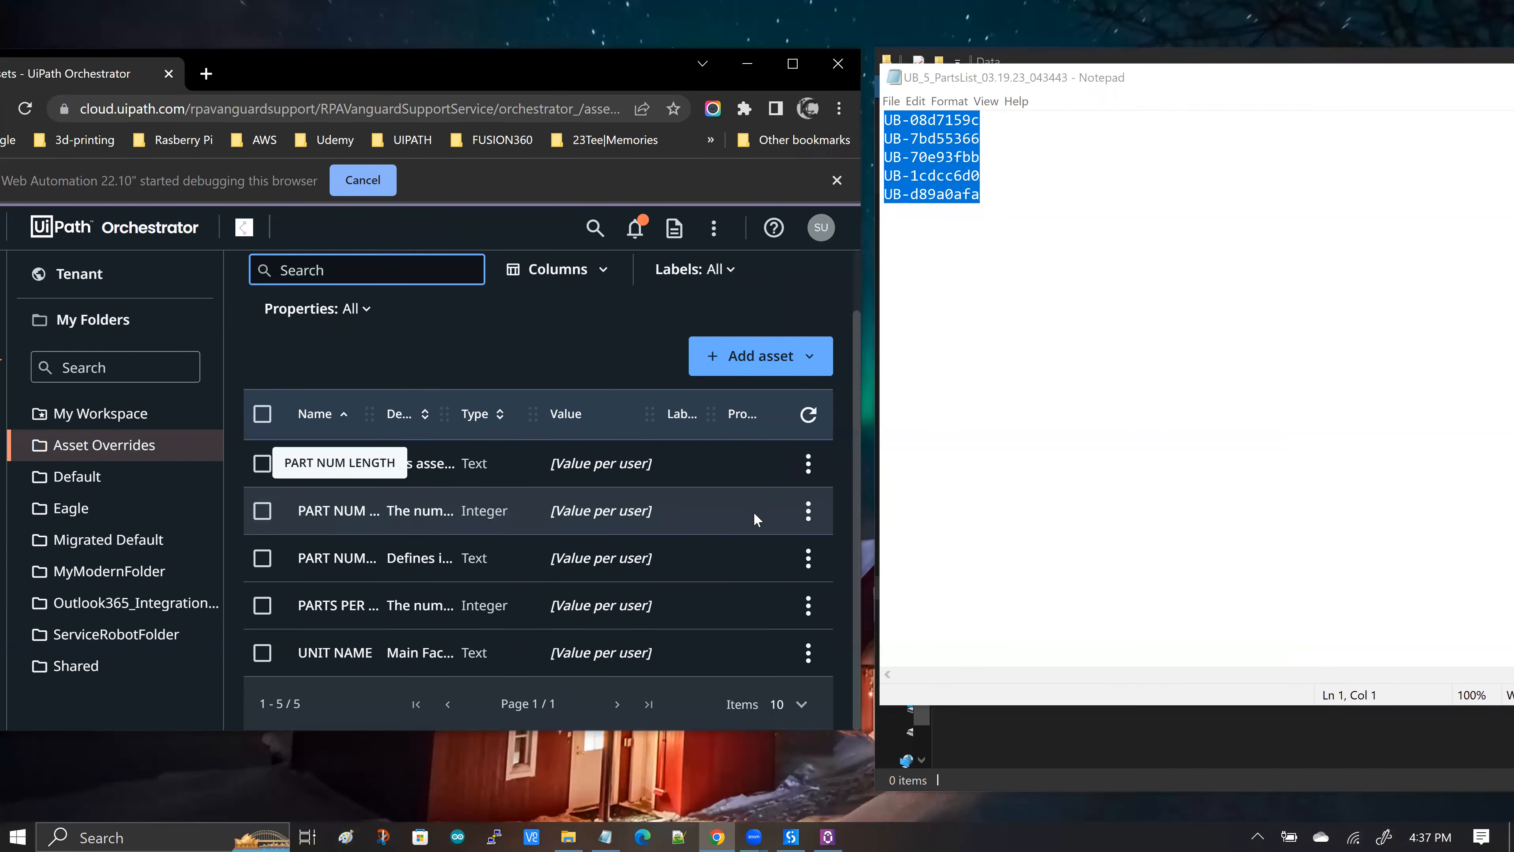
click(808, 513)
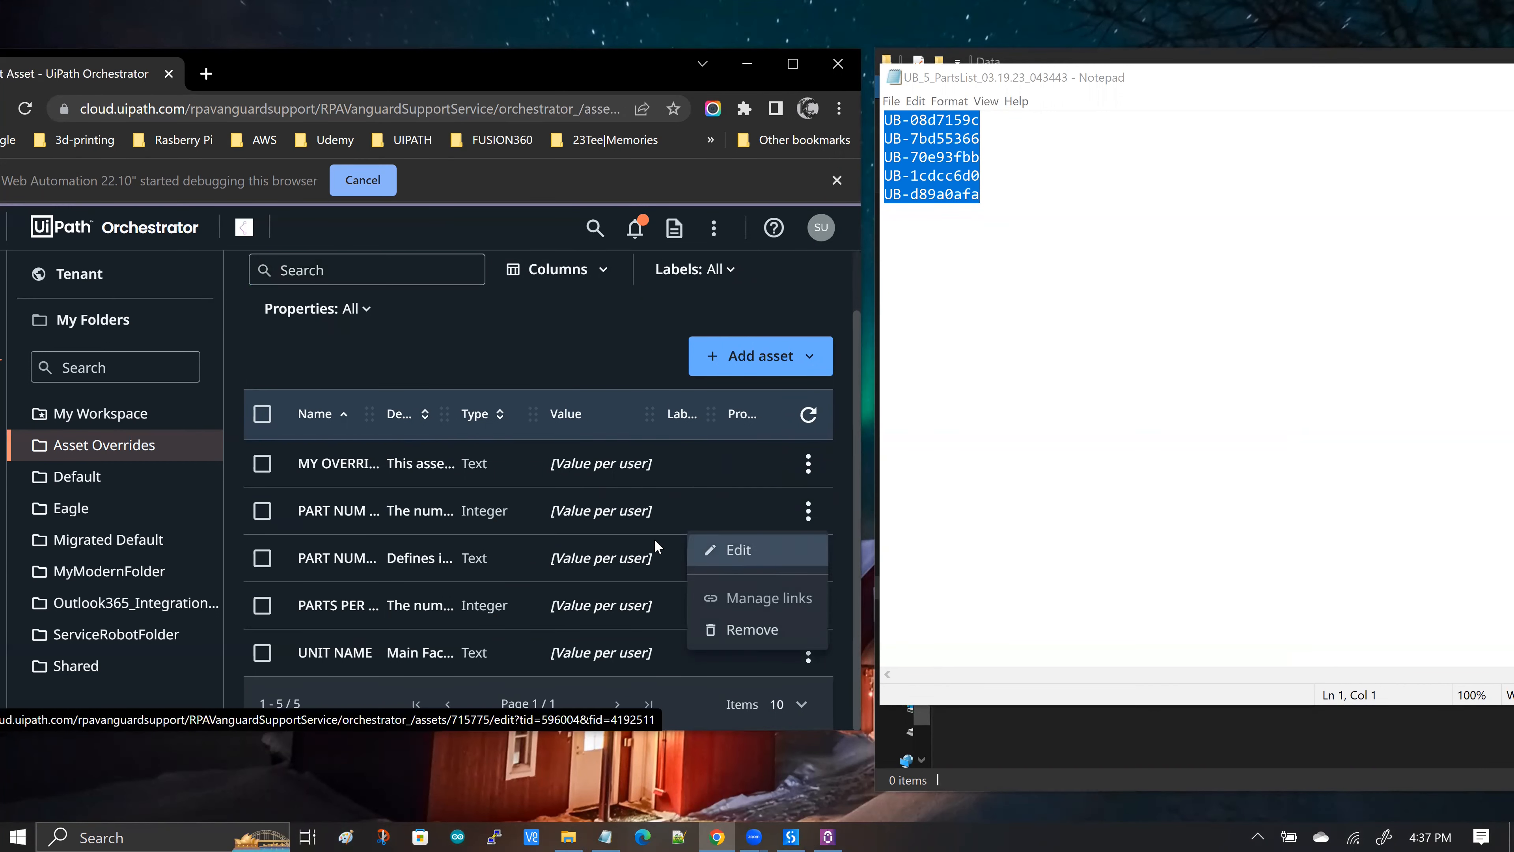
click(697, 548)
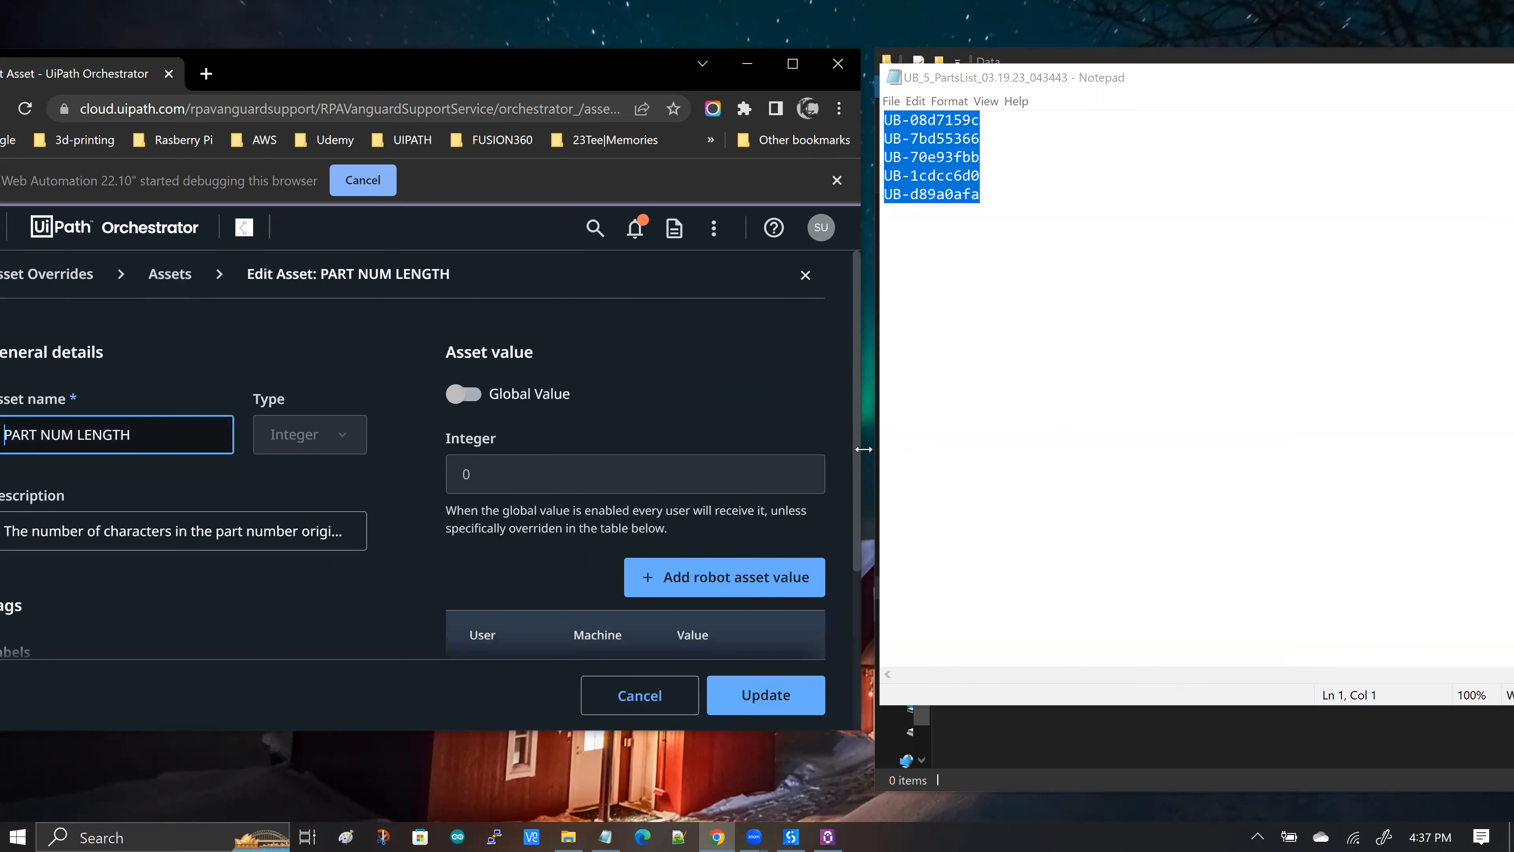
Step: Widen the browser beside Notepad, compare PART NUM LENGTH's robot values with the listed part numbers, and cancel without changes
drag(879, 450, 1147, 451)
drag(863, 438, 1111, 439)
drag(536, 67, 583, 42)
scroll(687, 433, down, 4)
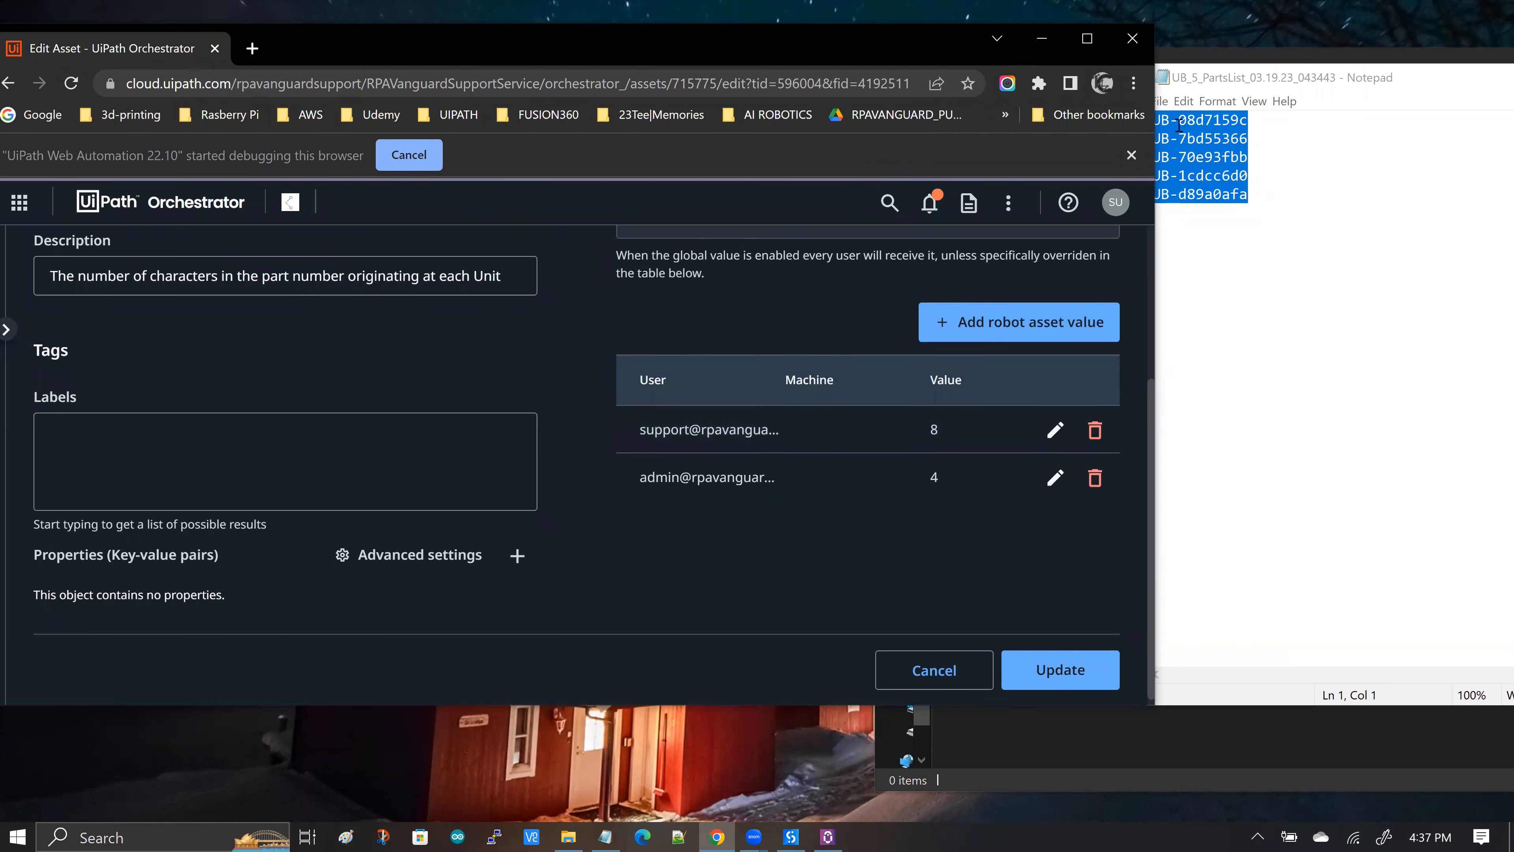
click(1264, 122)
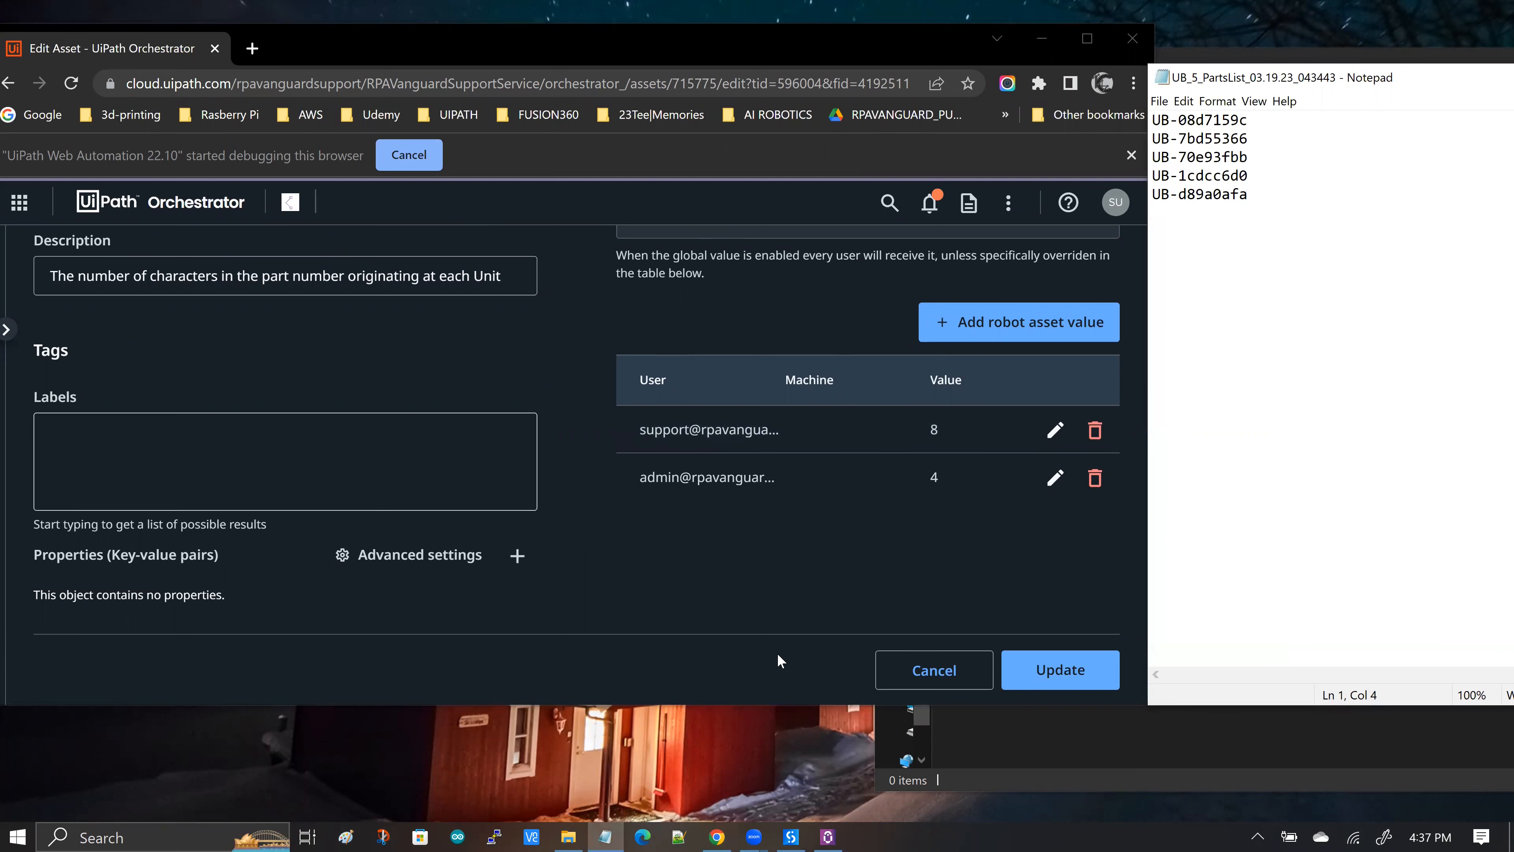
click(890, 682)
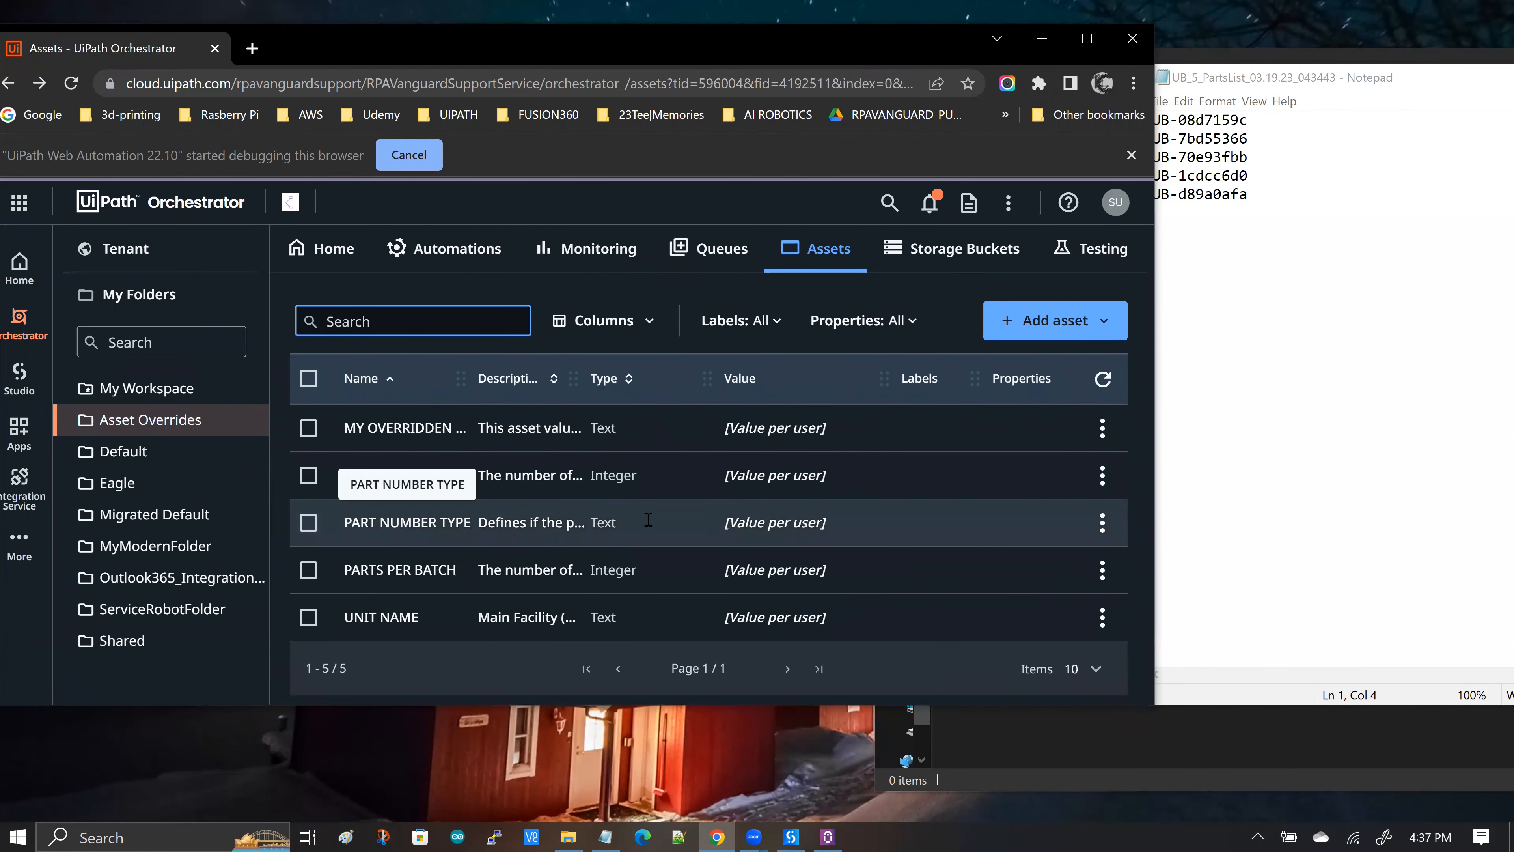
Step: Inspect the per-user values of the PART NUMBER TYPE asset and cancel without changes
click(1101, 523)
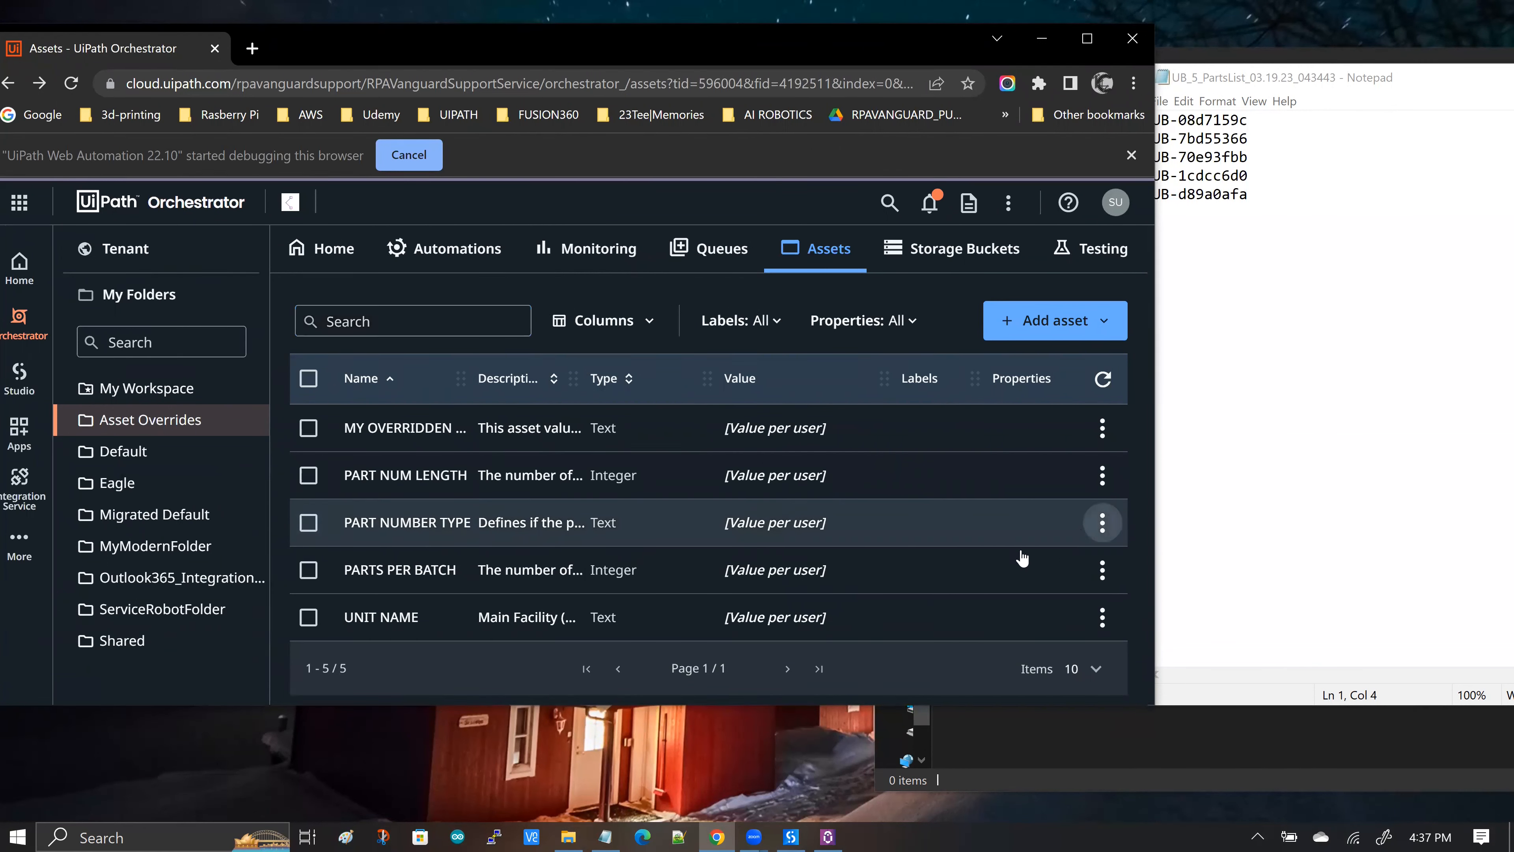
click(1026, 562)
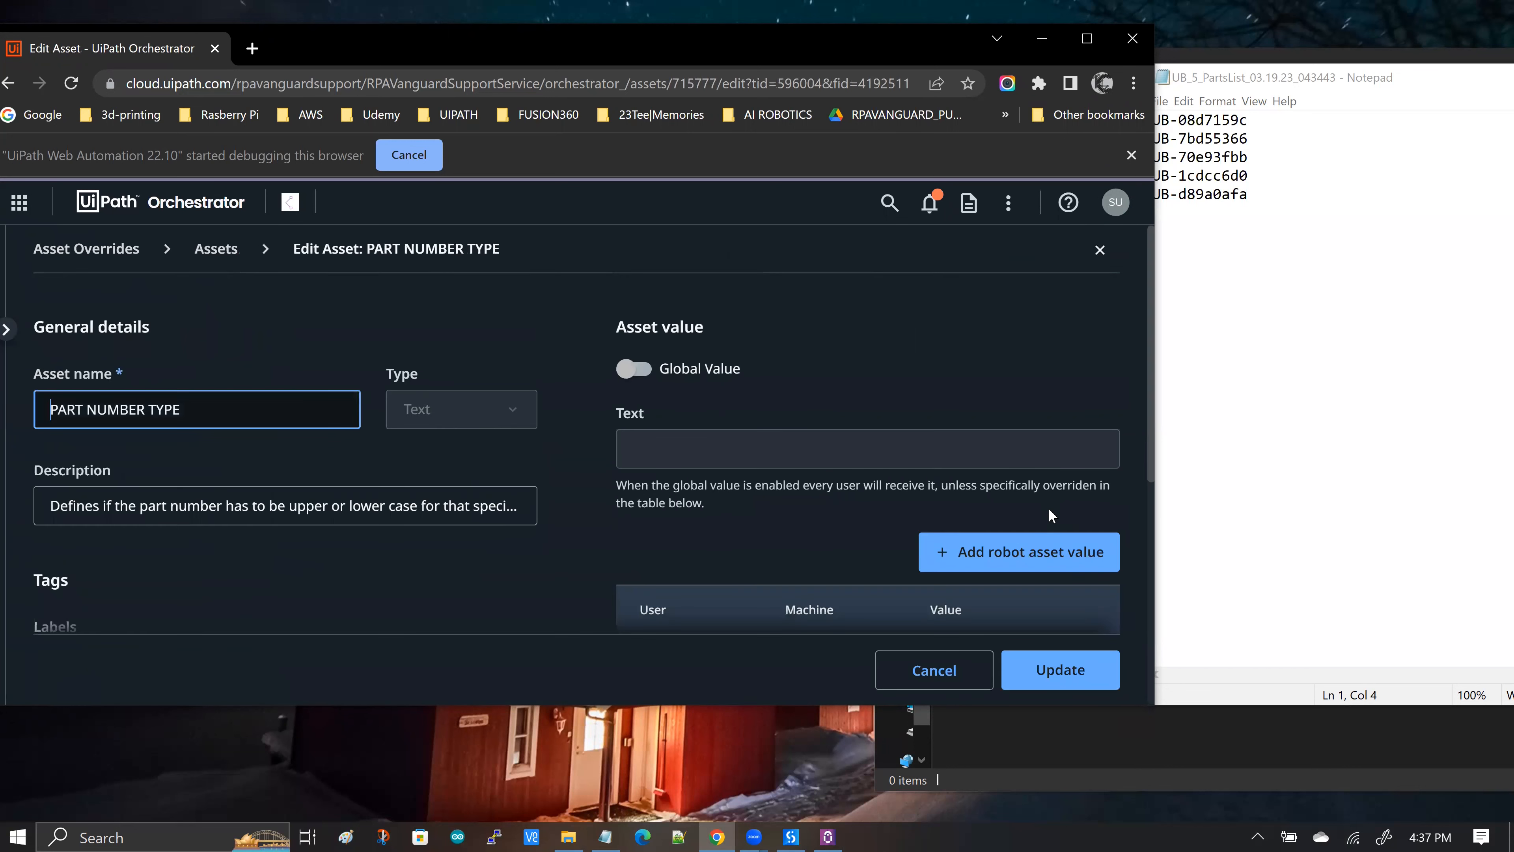
scroll(1048, 507, down, 2)
scroll(756, 513, down, 1)
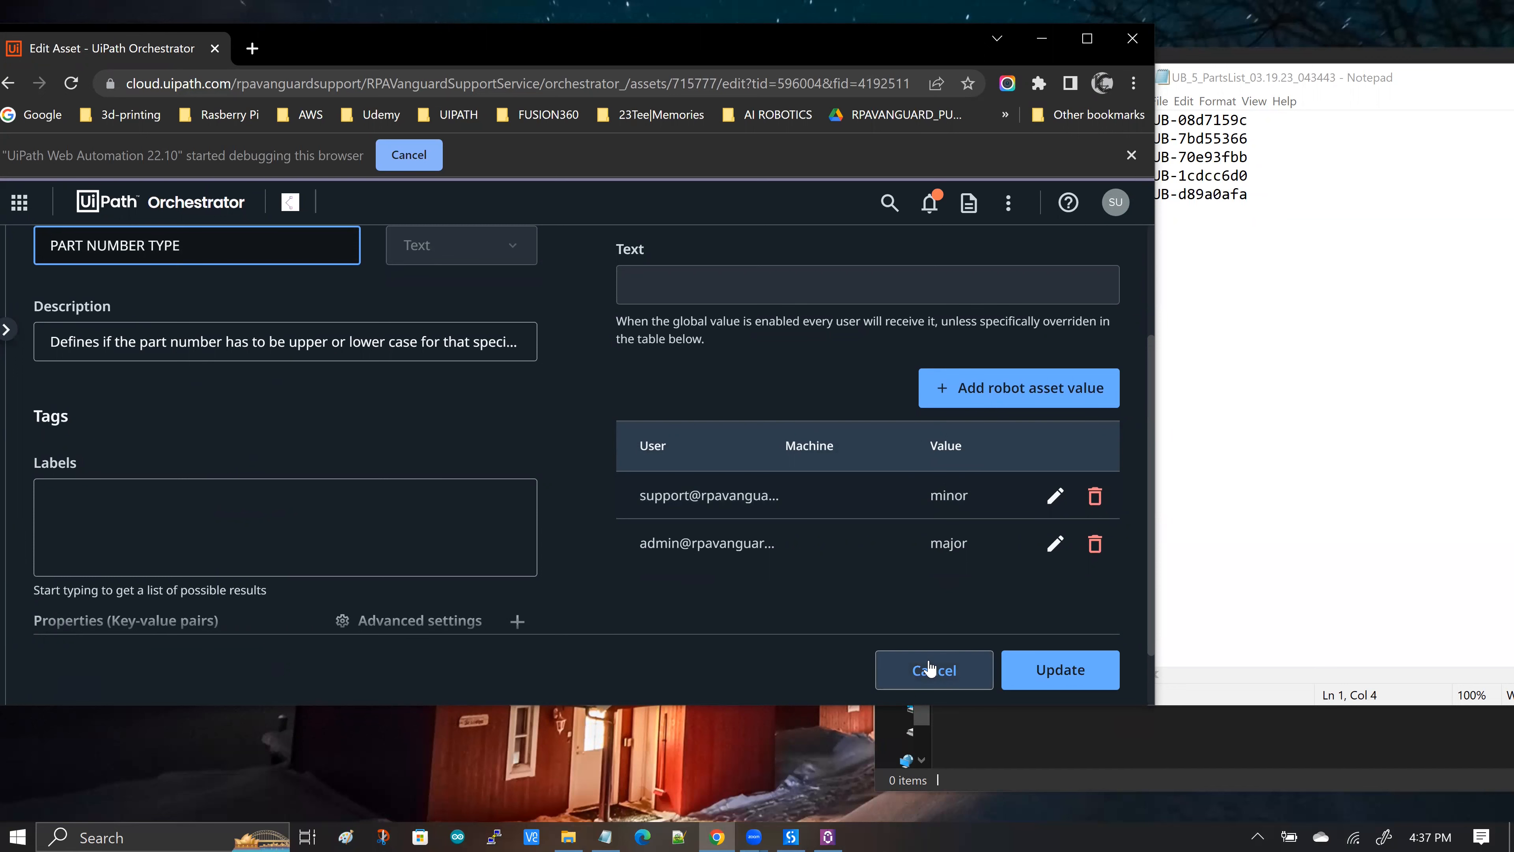
click(930, 667)
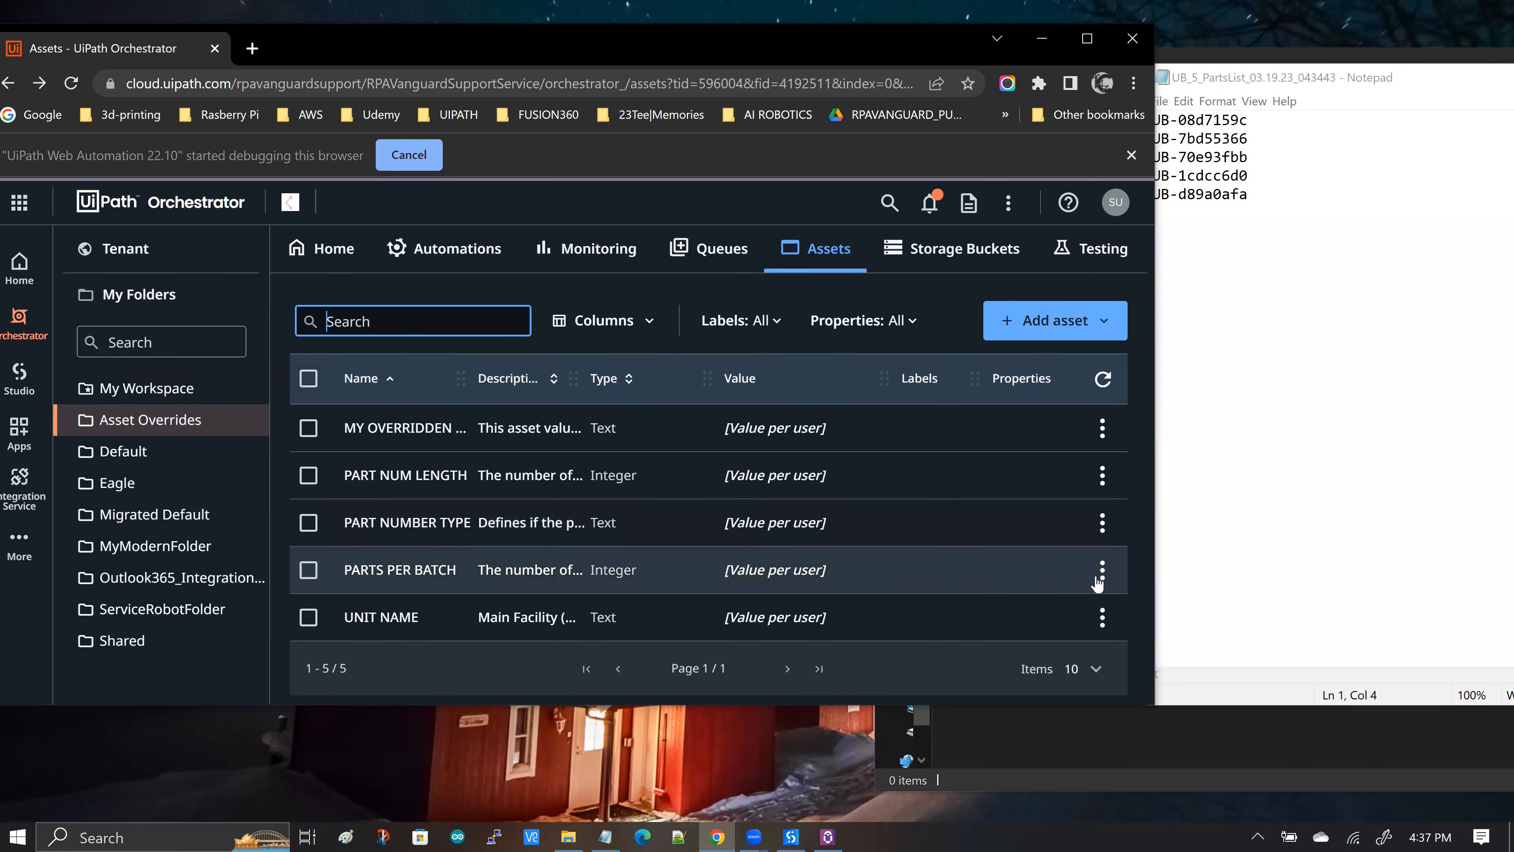
Step: Inspect the per-user values of the PARTS PER BATCH asset and cancel without changes
click(1102, 426)
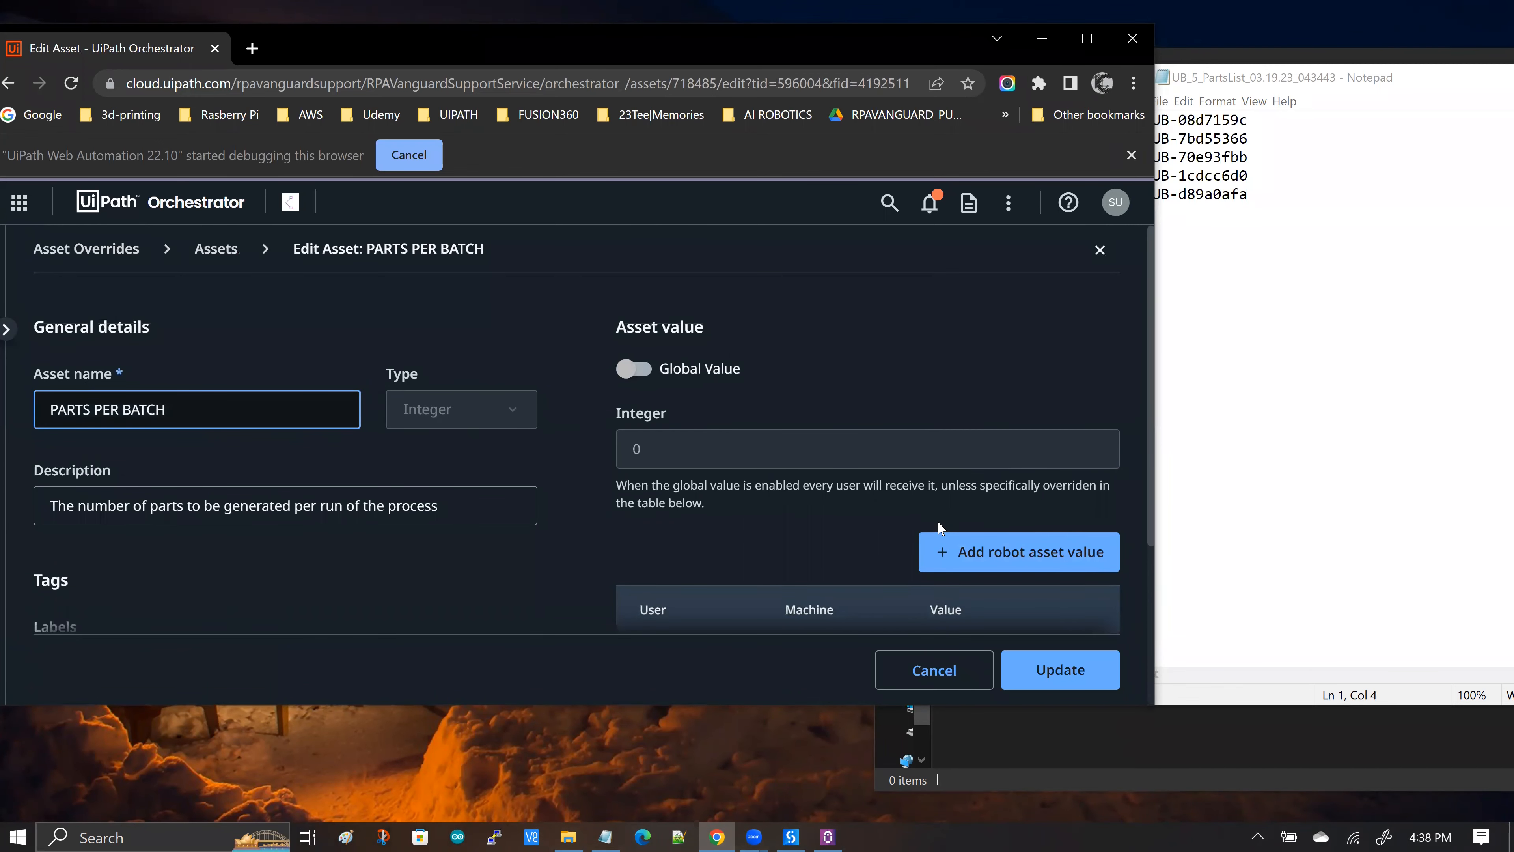
scroll(939, 525, down, 2)
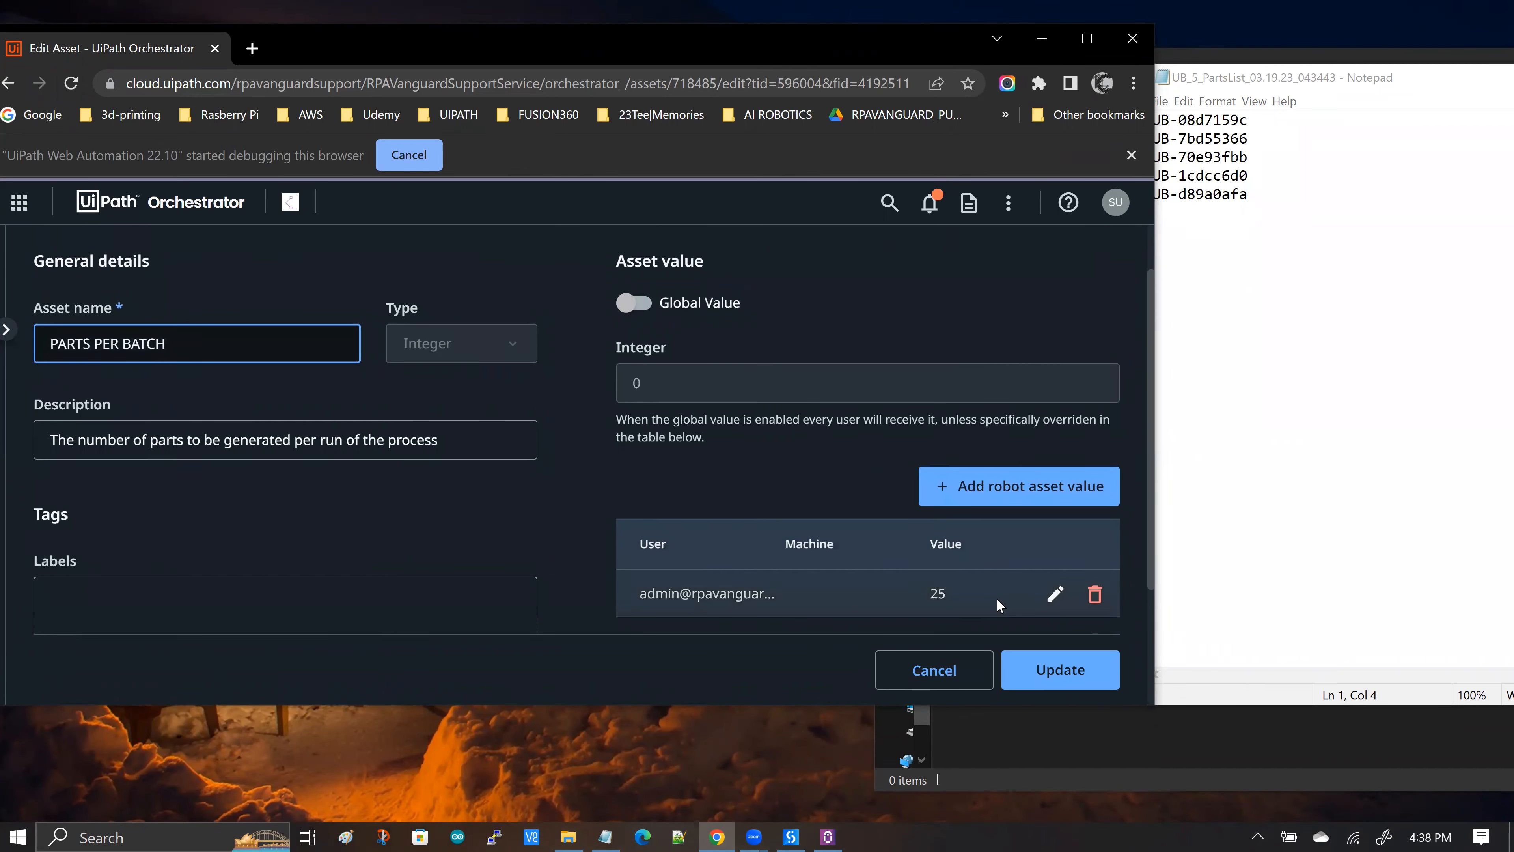
scroll(996, 598, down, 1)
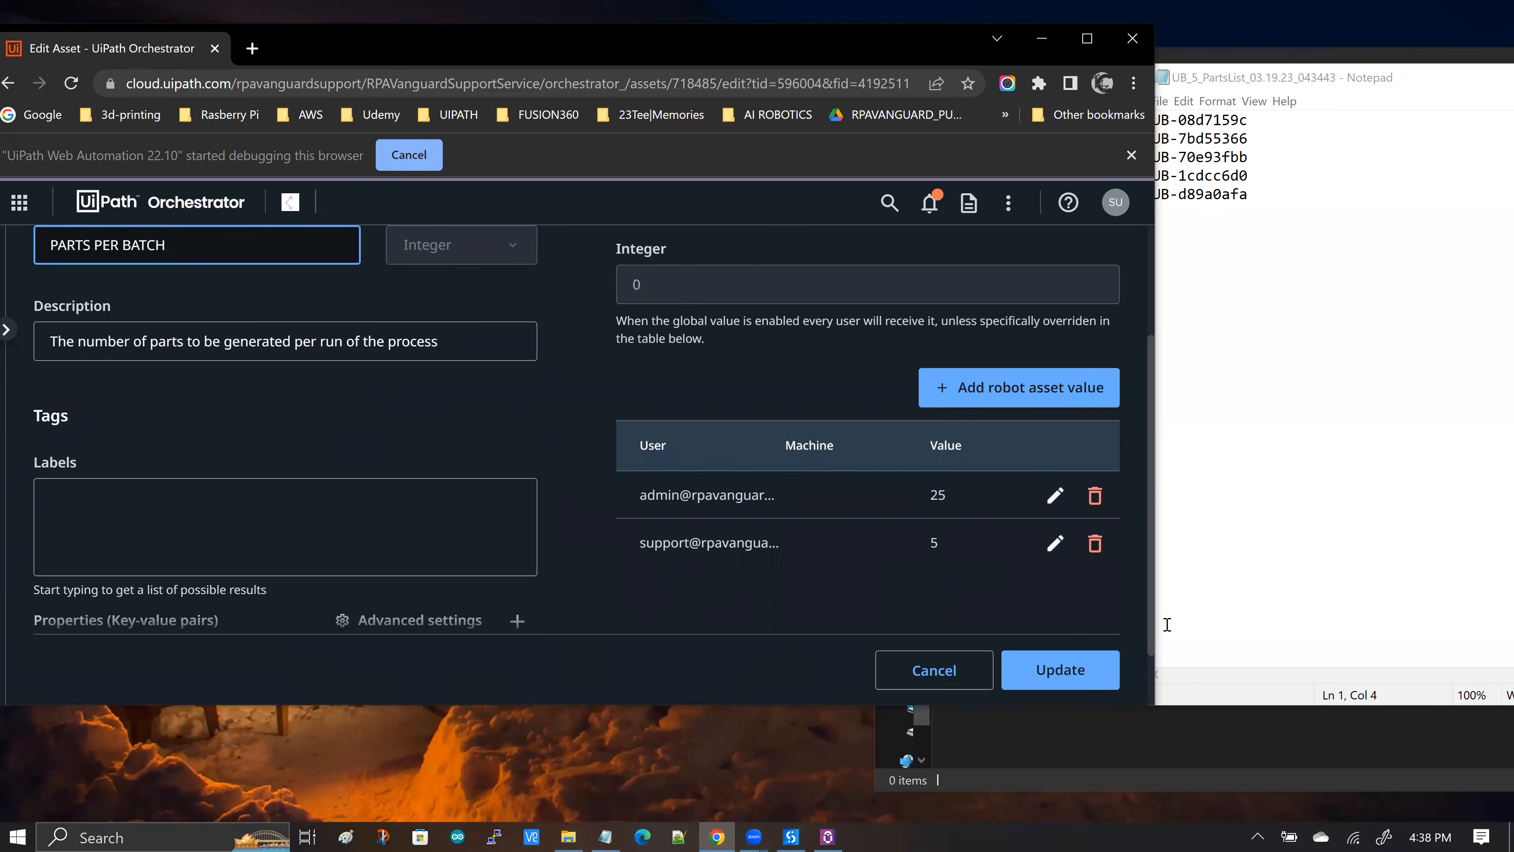
click(966, 677)
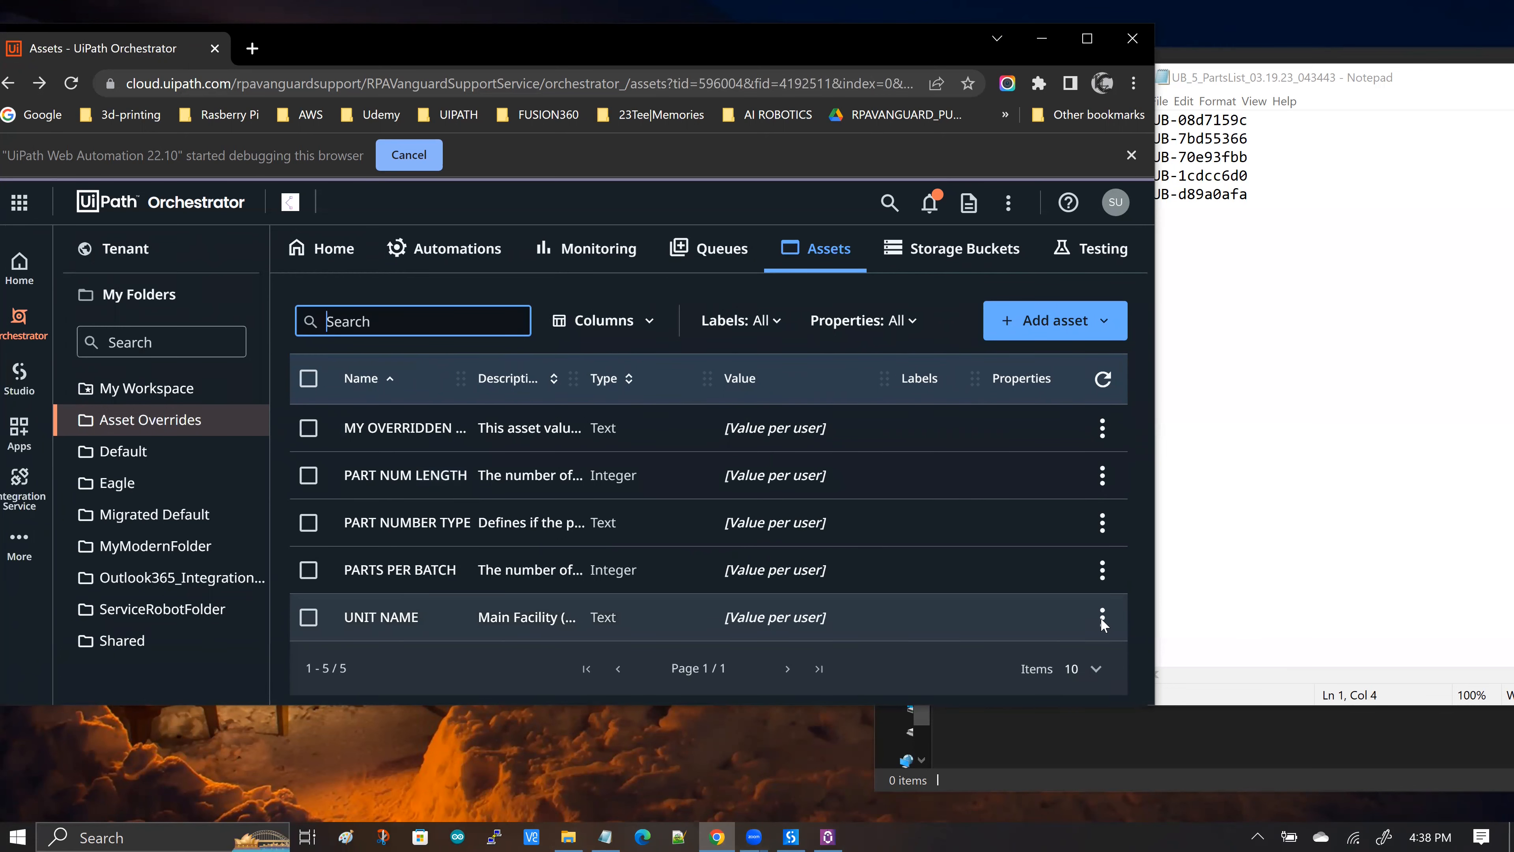
Step: Open the UNIT NAME asset for editing and compare its per-user values with the prefixes in the UB_5 parts list
click(1102, 620)
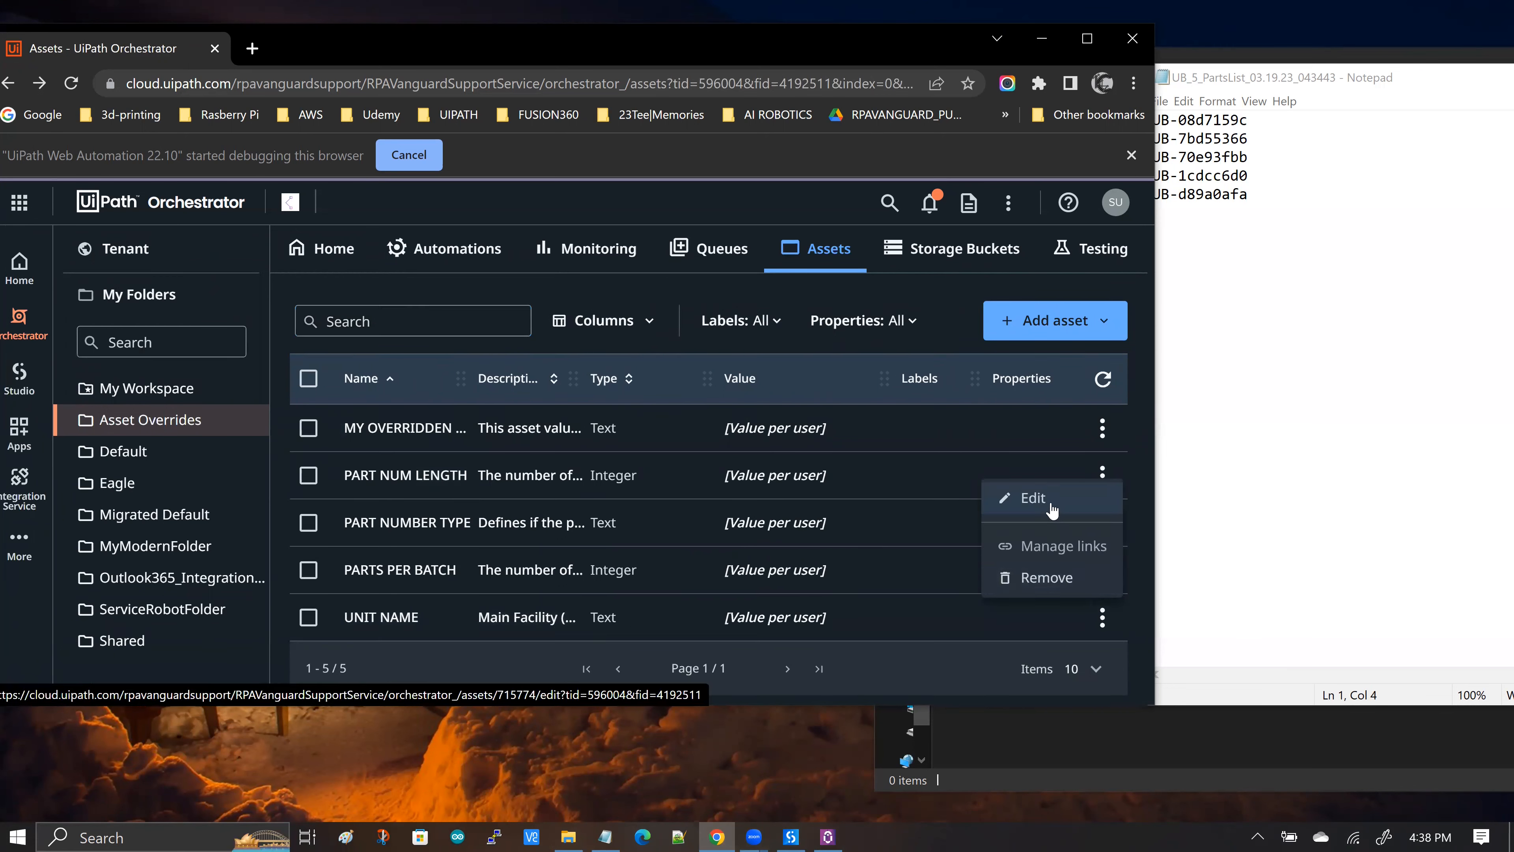
click(1023, 497)
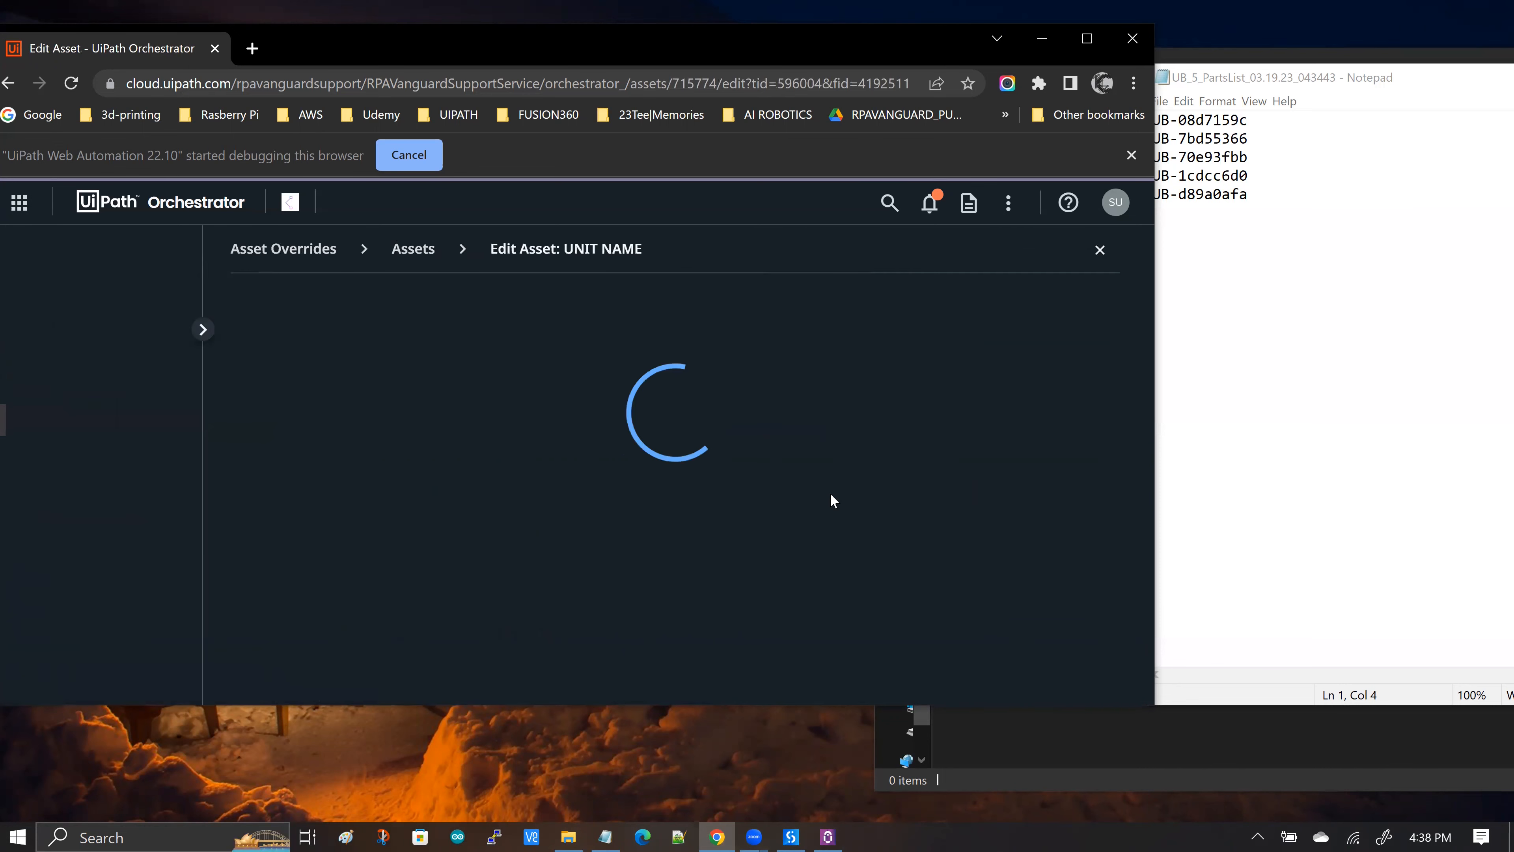
scroll(833, 500, down, 5)
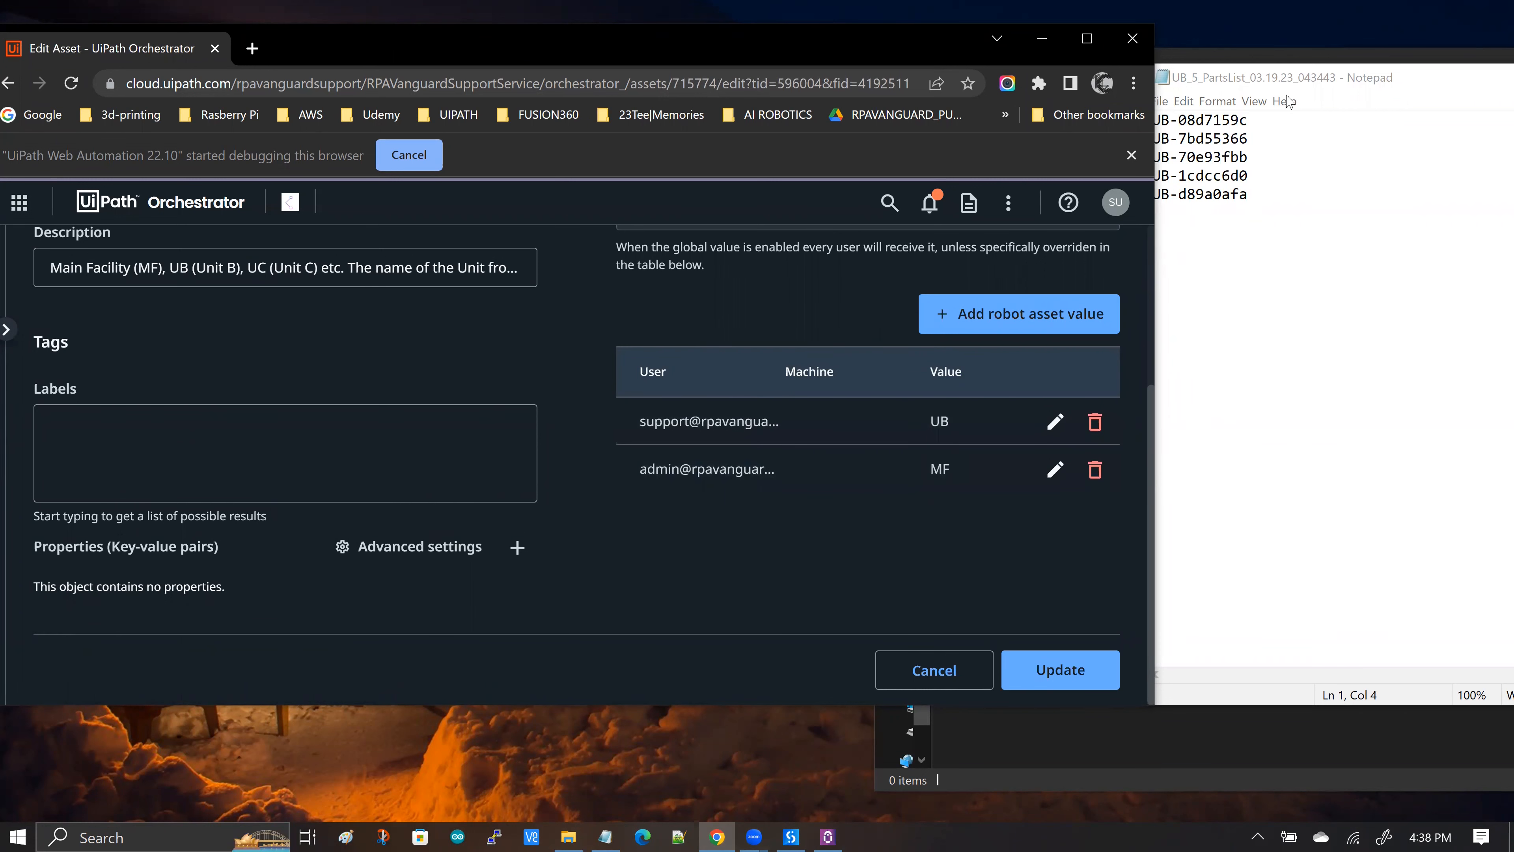
drag(1271, 82, 1342, 80)
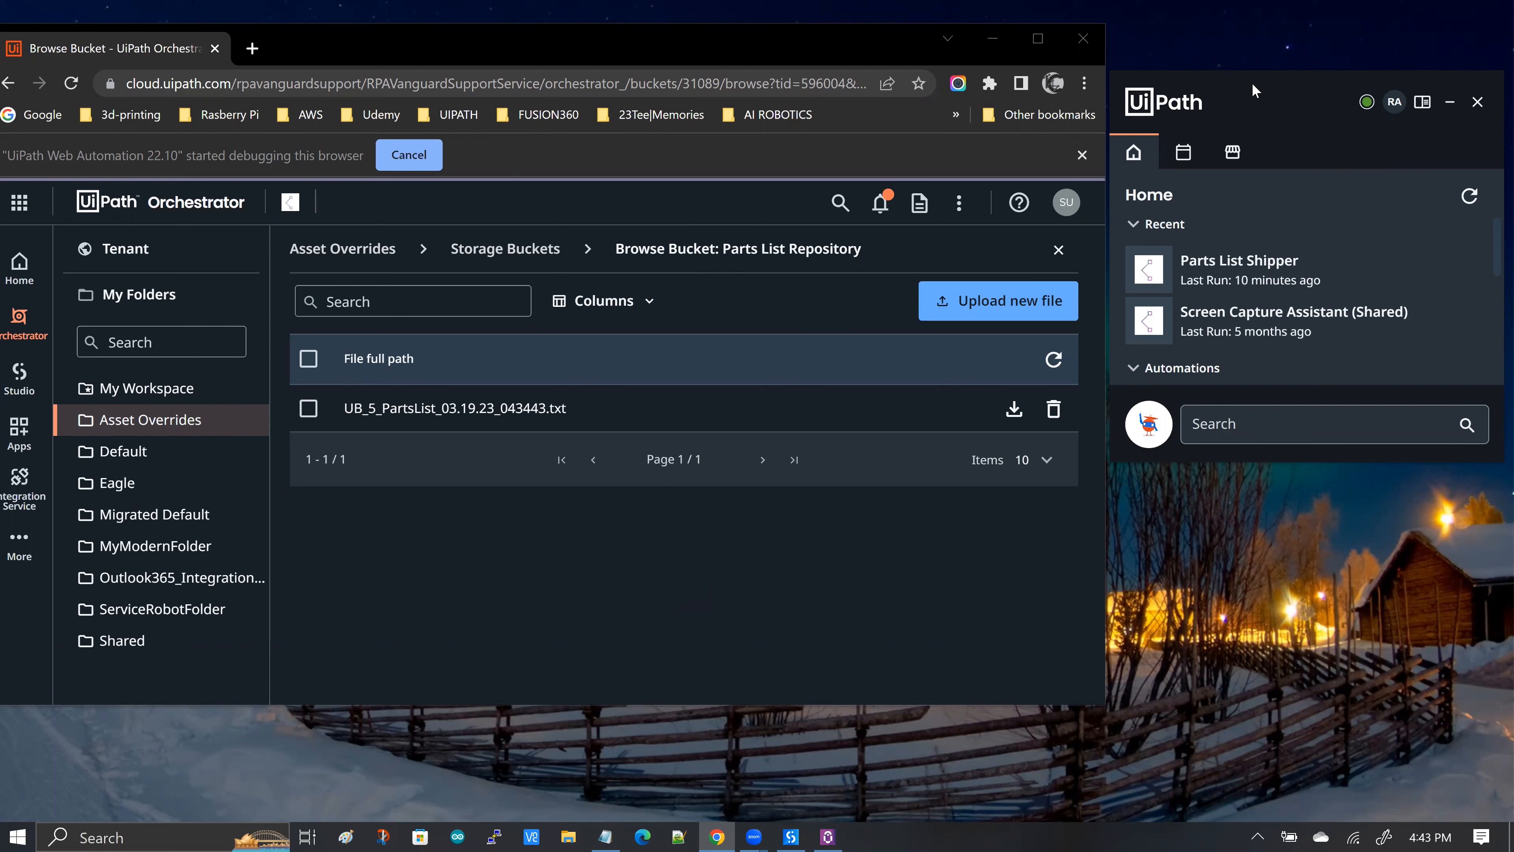
Step: Check the connection status and signed-in account in UiPath Assistant, and review the file listed in the Parts List Repository bucket
click(1281, 92)
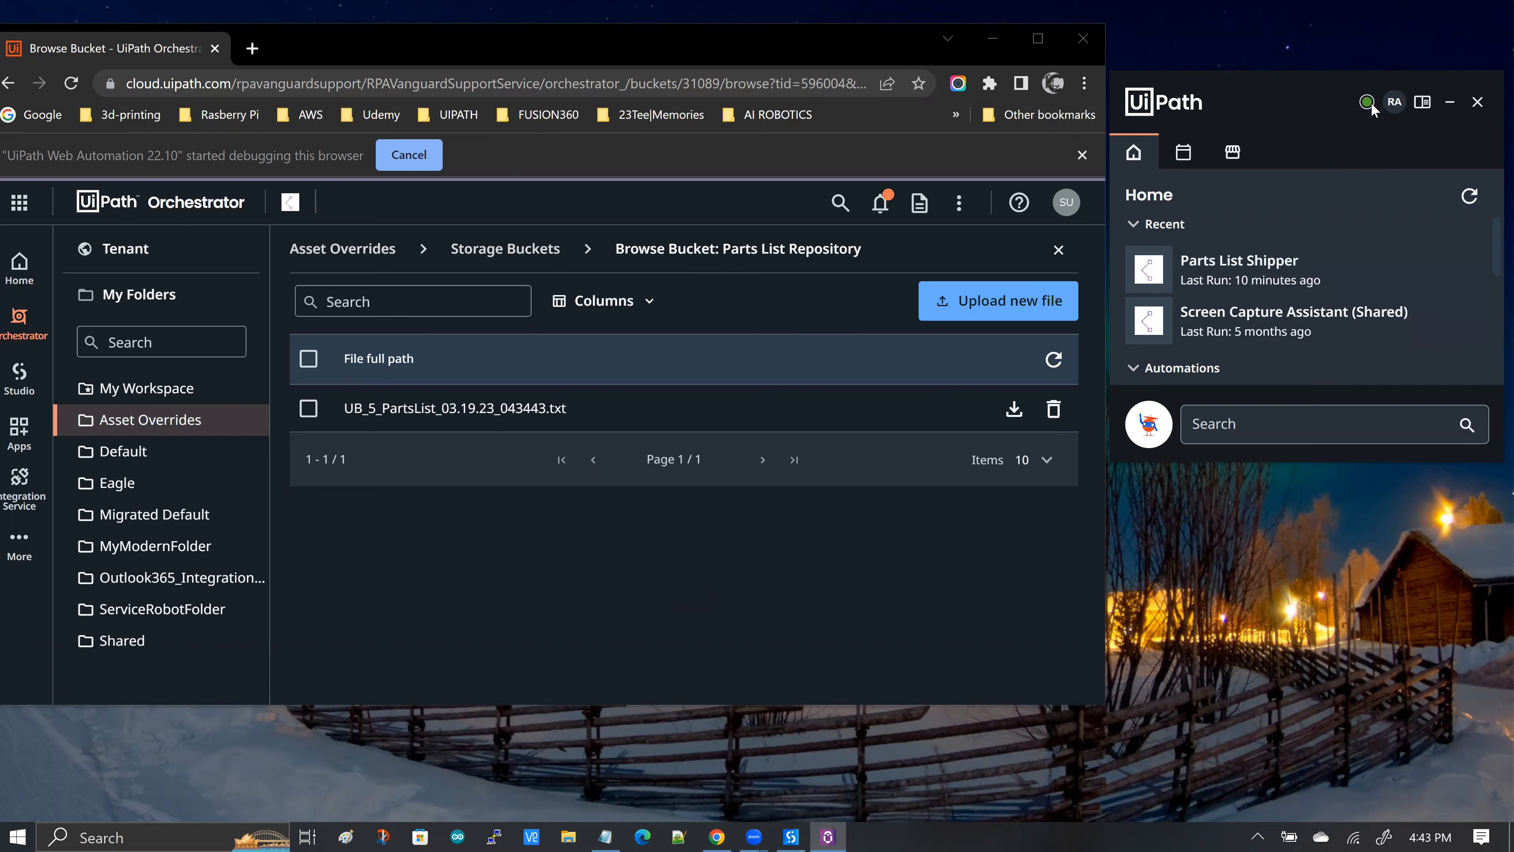
mouse_move(1368, 104)
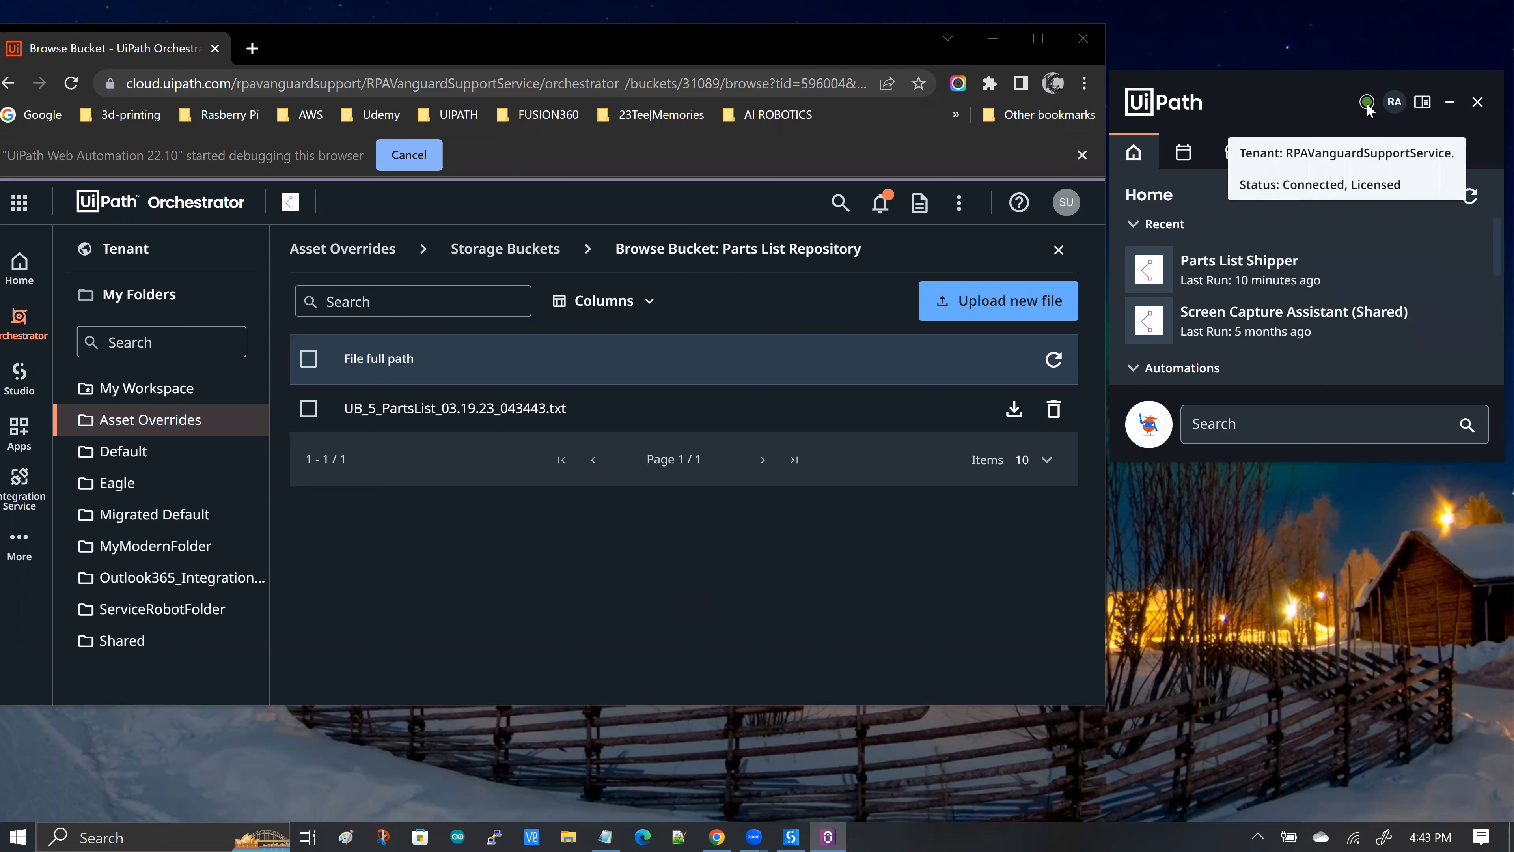
click(1395, 102)
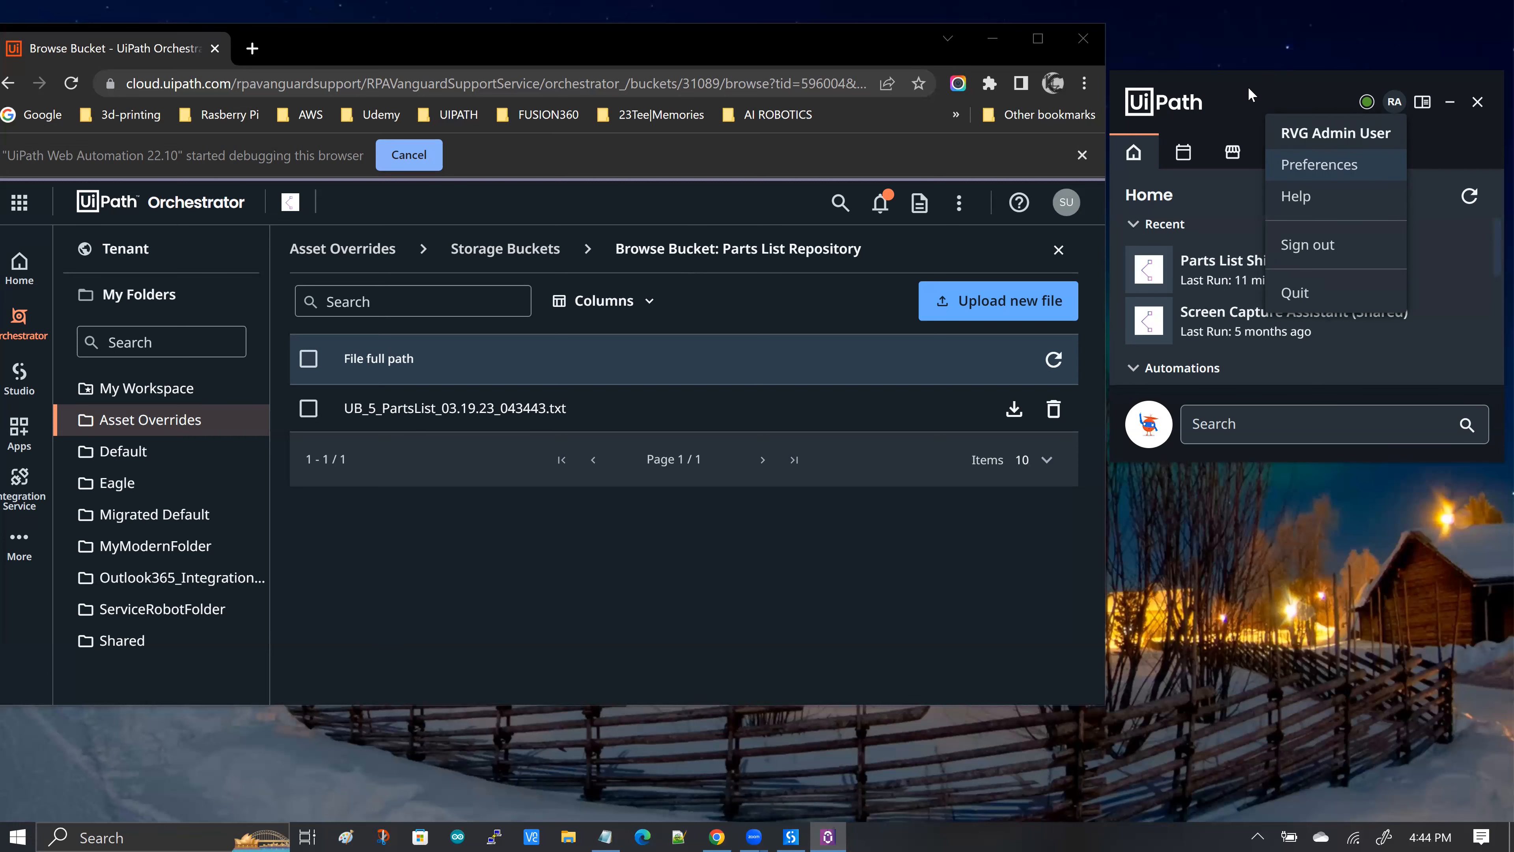
click(1243, 279)
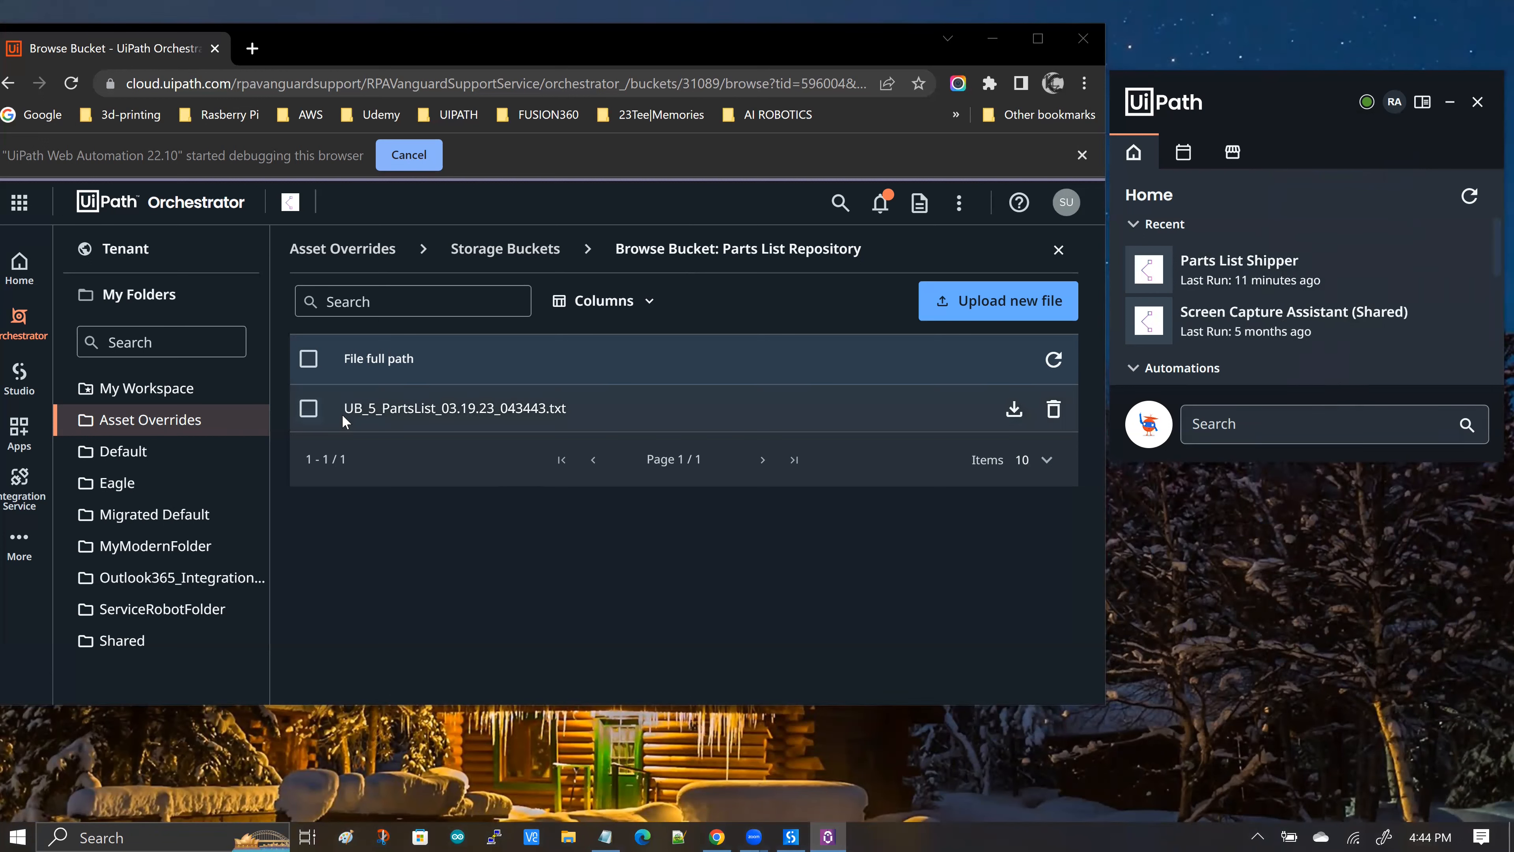
drag(345, 409, 599, 549)
click(600, 550)
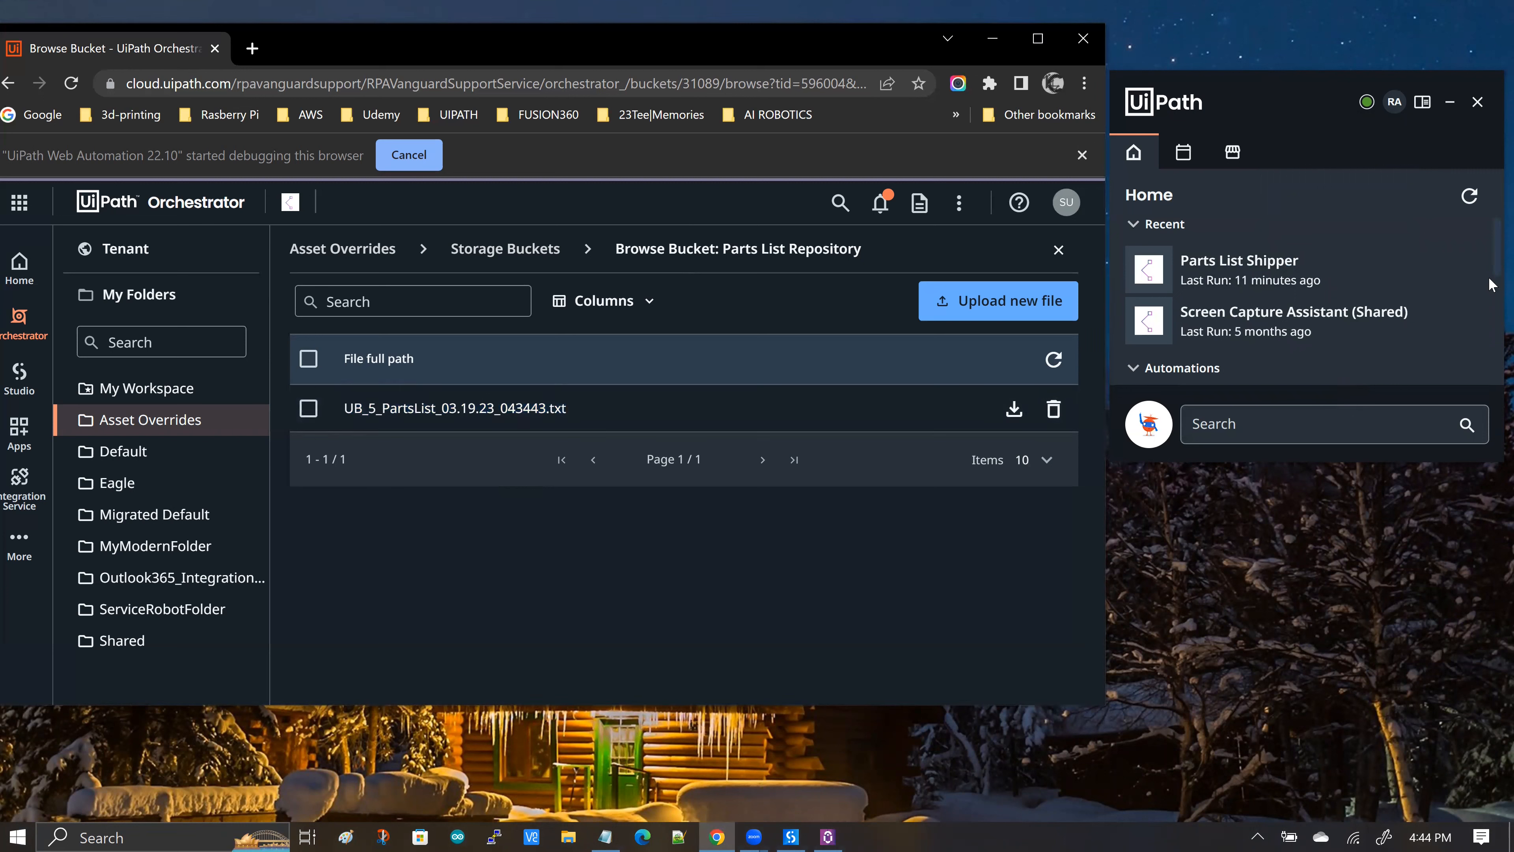
Step: Run the Parts List Shipper automation from UiPath Assistant and dismiss its finished run
mouse_move(1380, 279)
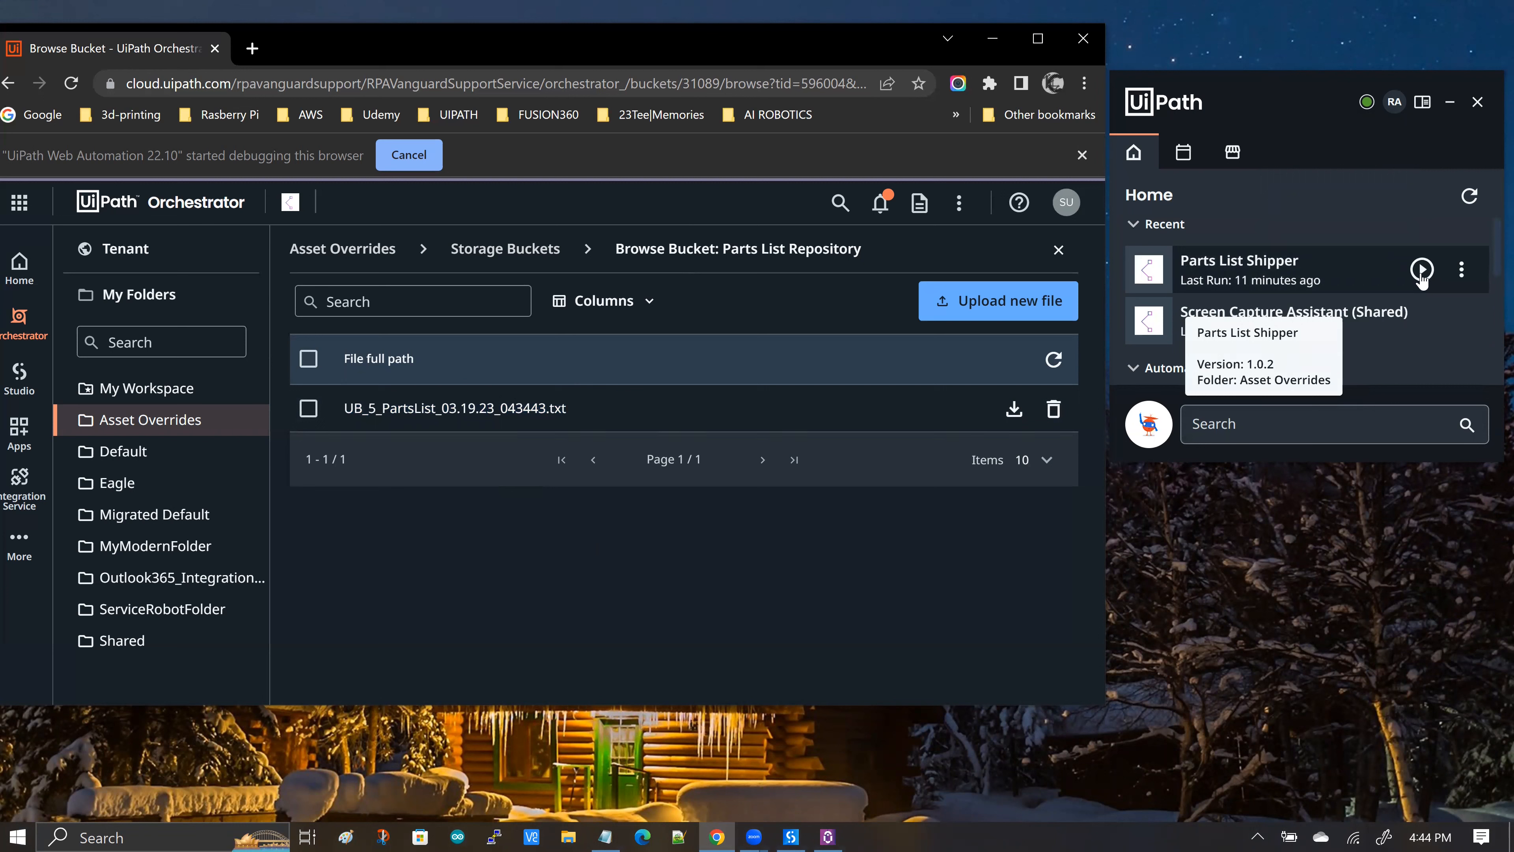
click(1422, 271)
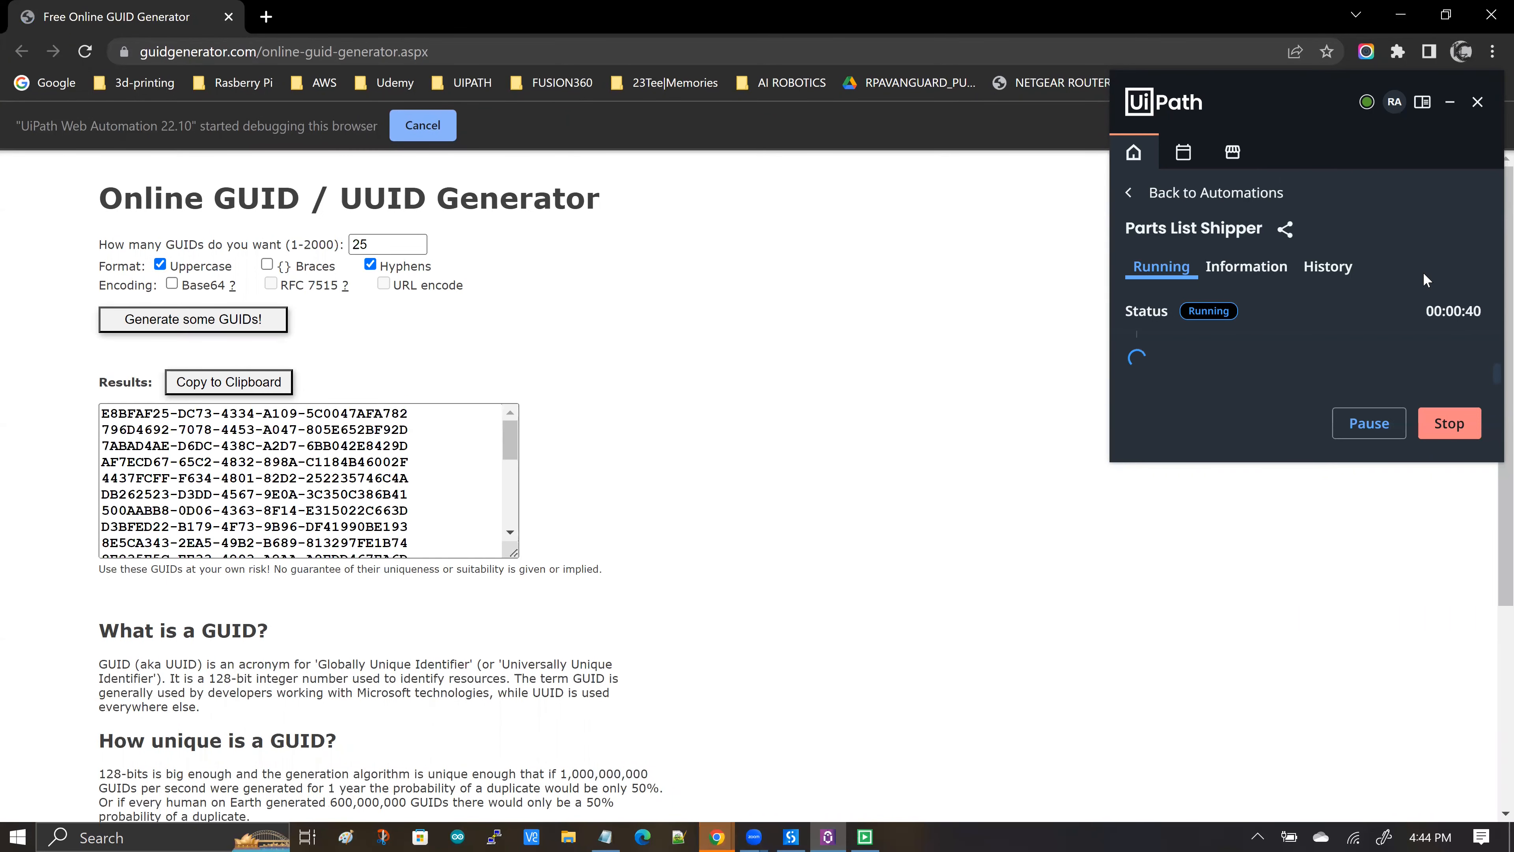
click(232, 383)
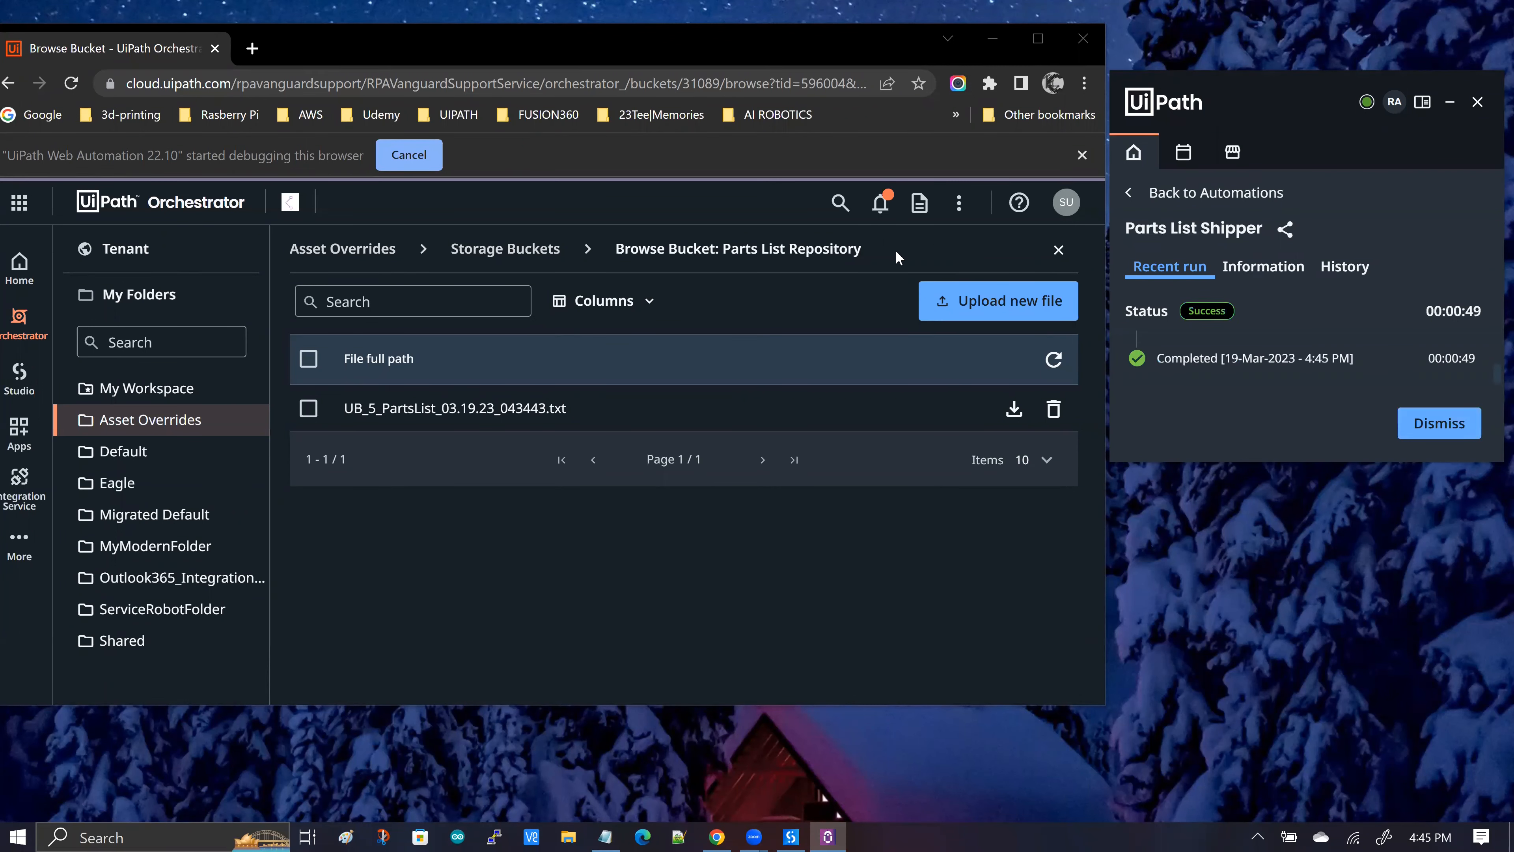
click(1425, 427)
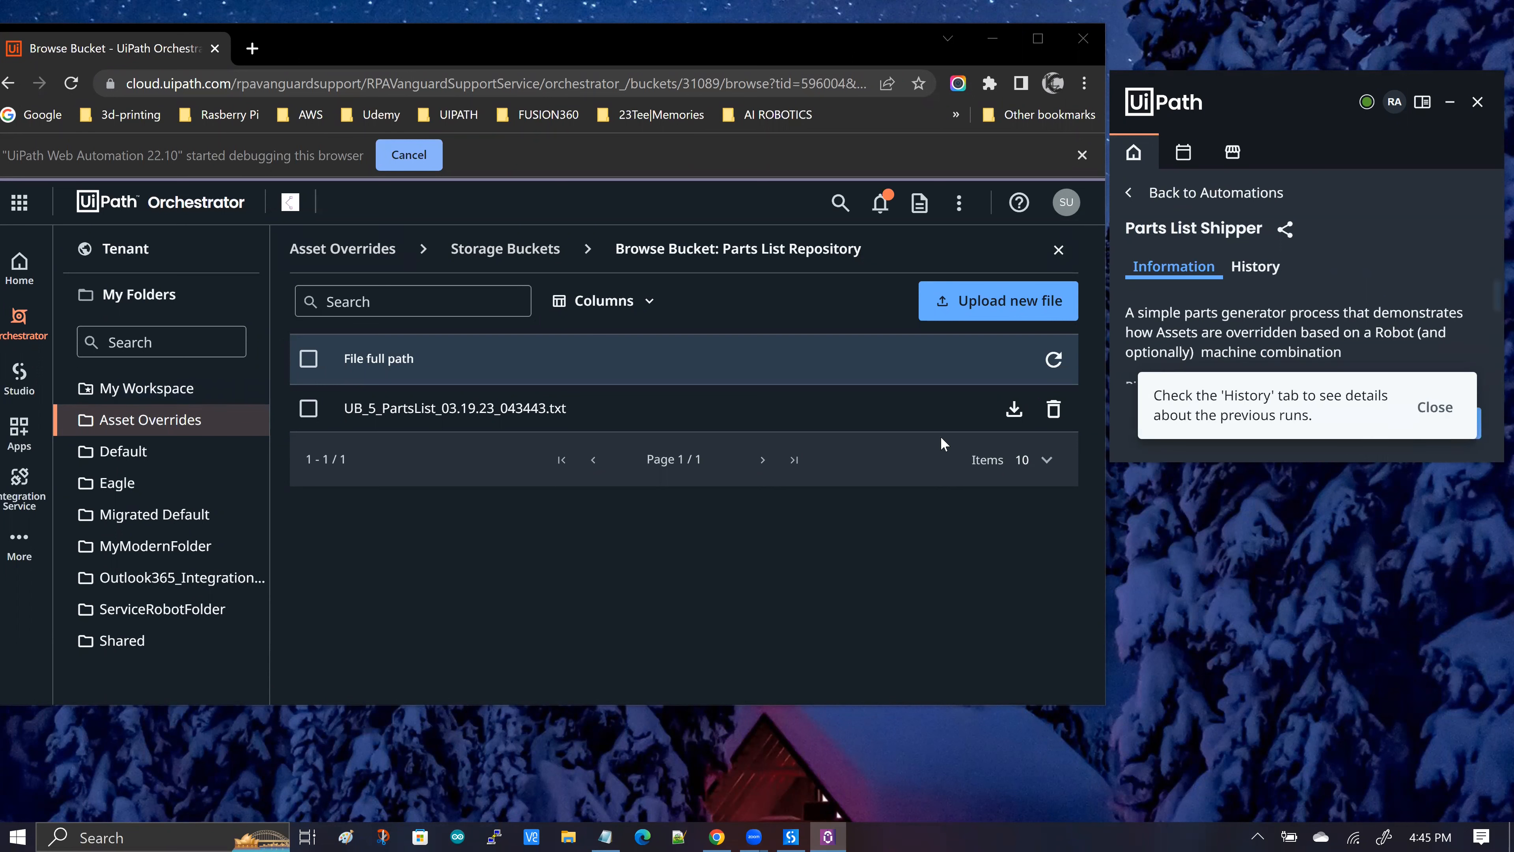
Step: Refresh the Parts List Repository bucket, then download and open MF_25_PartsList_03.19.23_044505.txt
click(1054, 364)
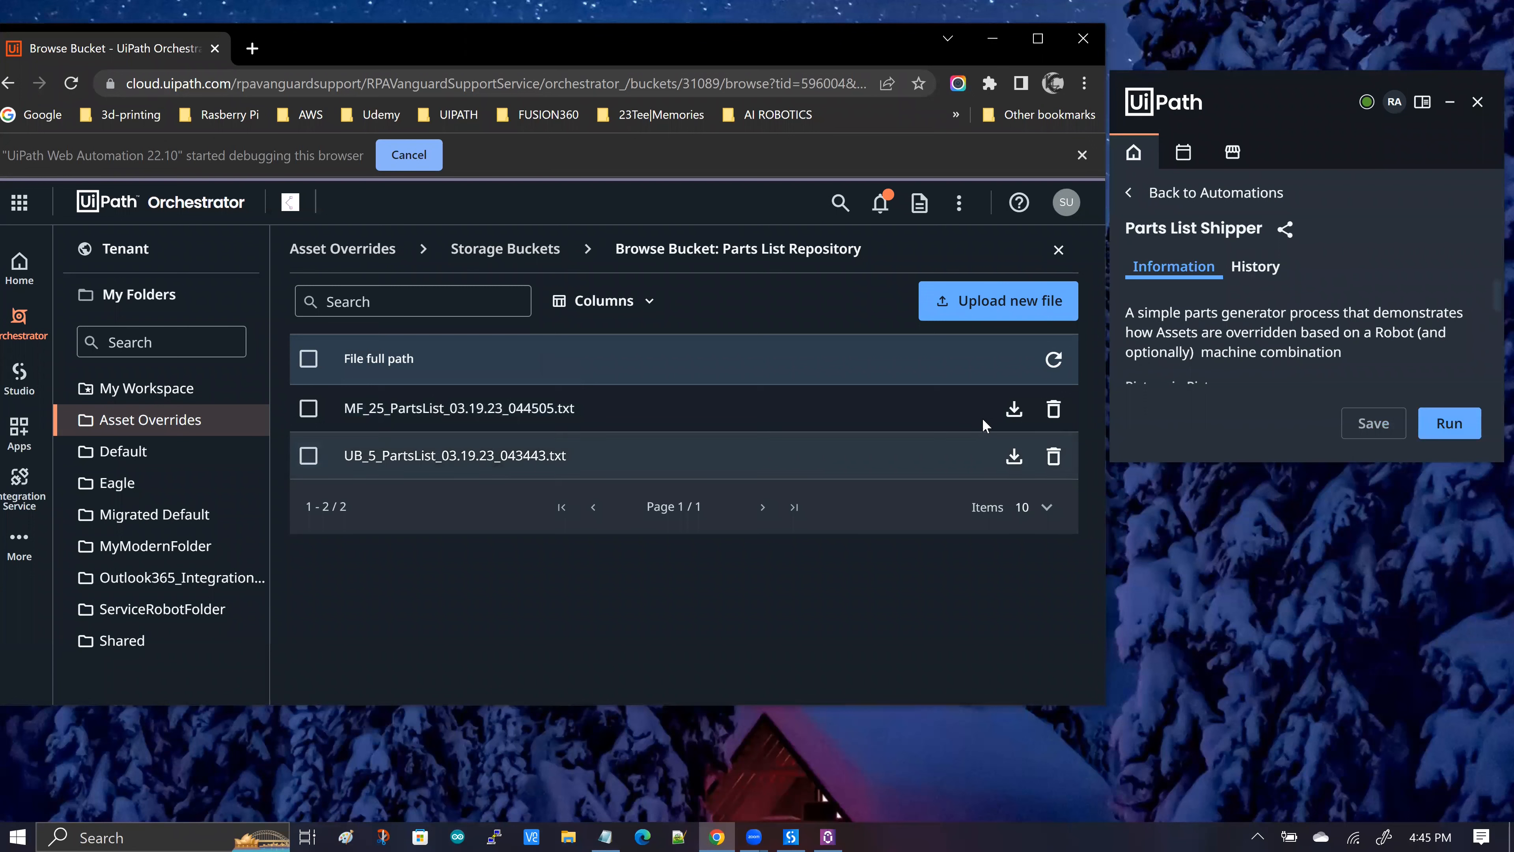
click(1012, 414)
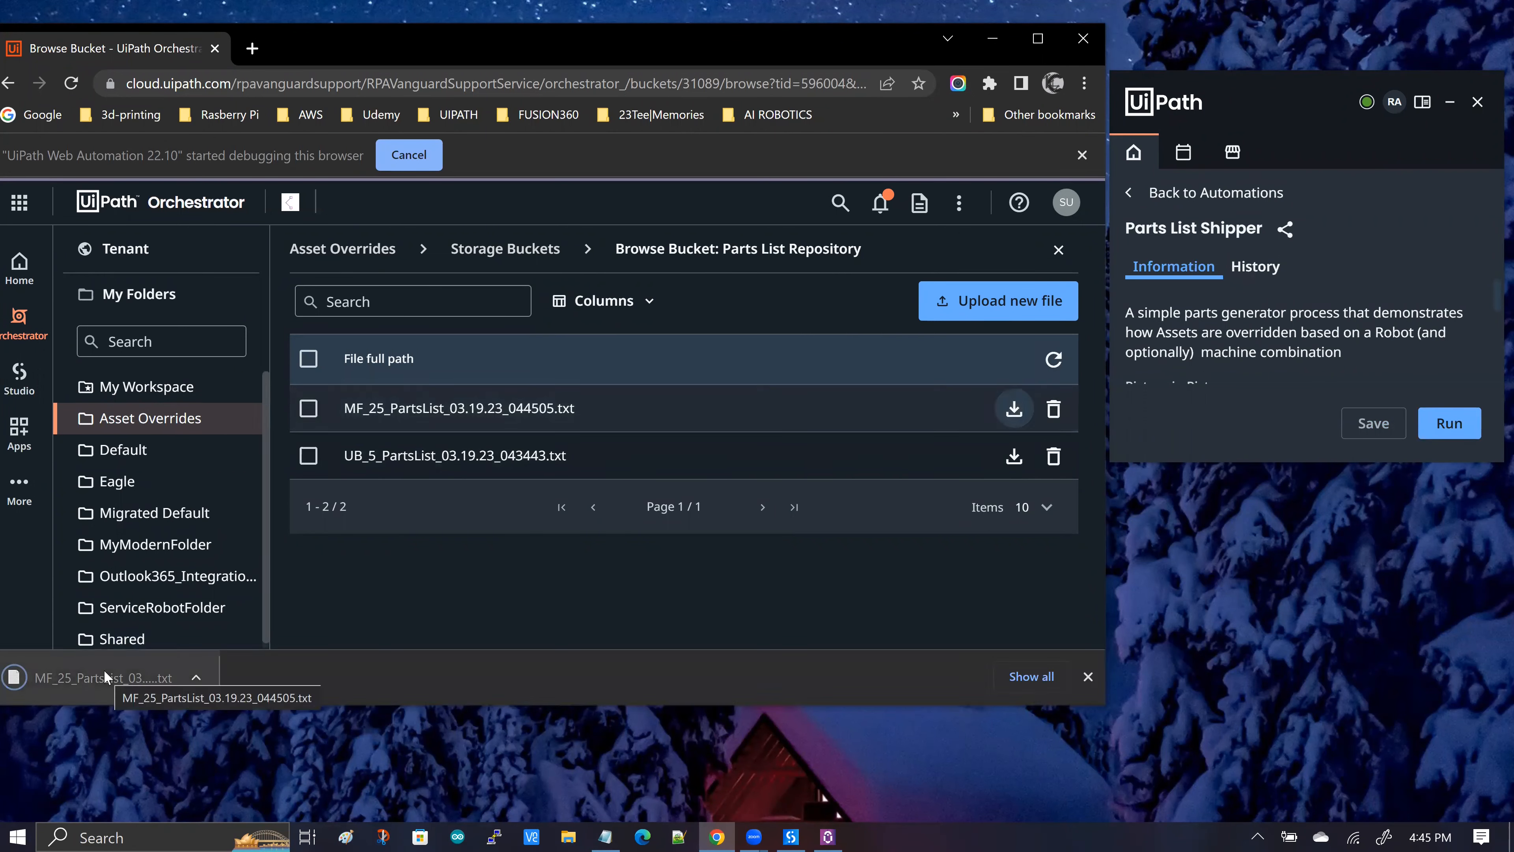
right_click(105, 675)
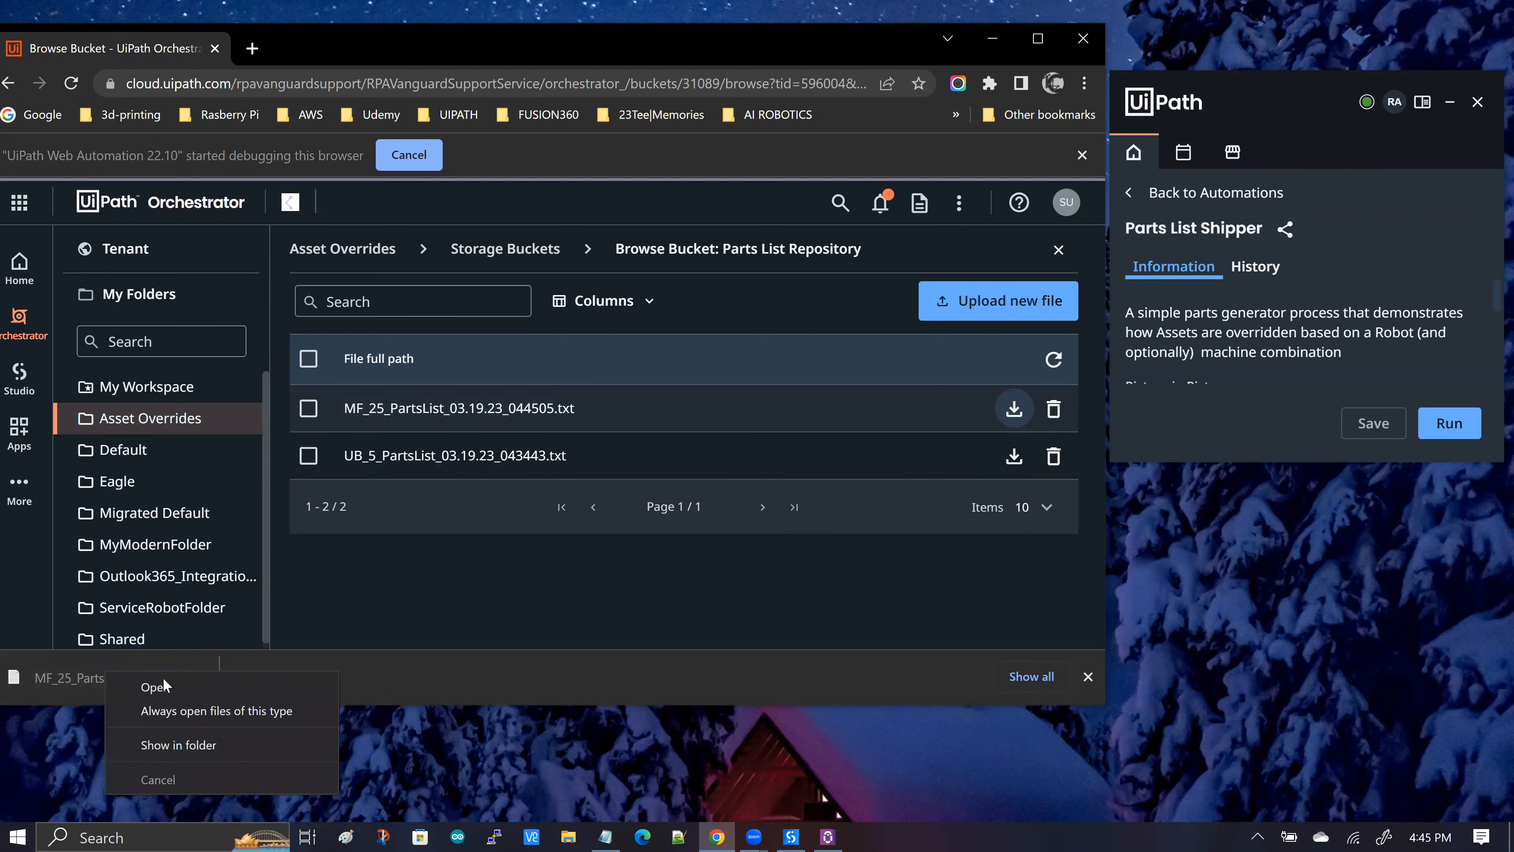
click(156, 686)
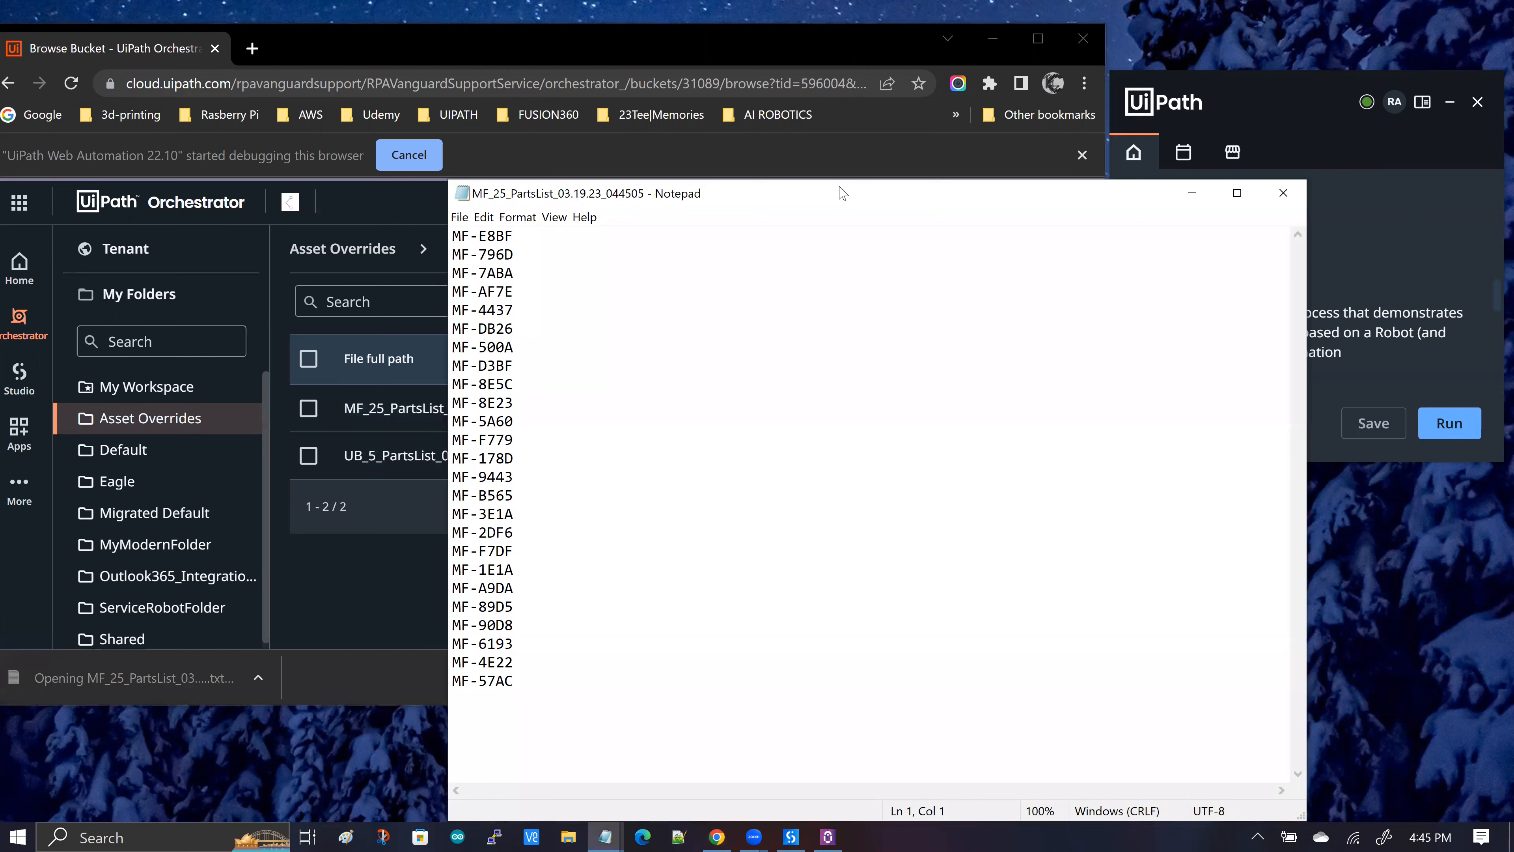
Step: Narrow the MF_25 parts list window and show the UB_5 parts list beside it
drag(909, 193, 1134, 42)
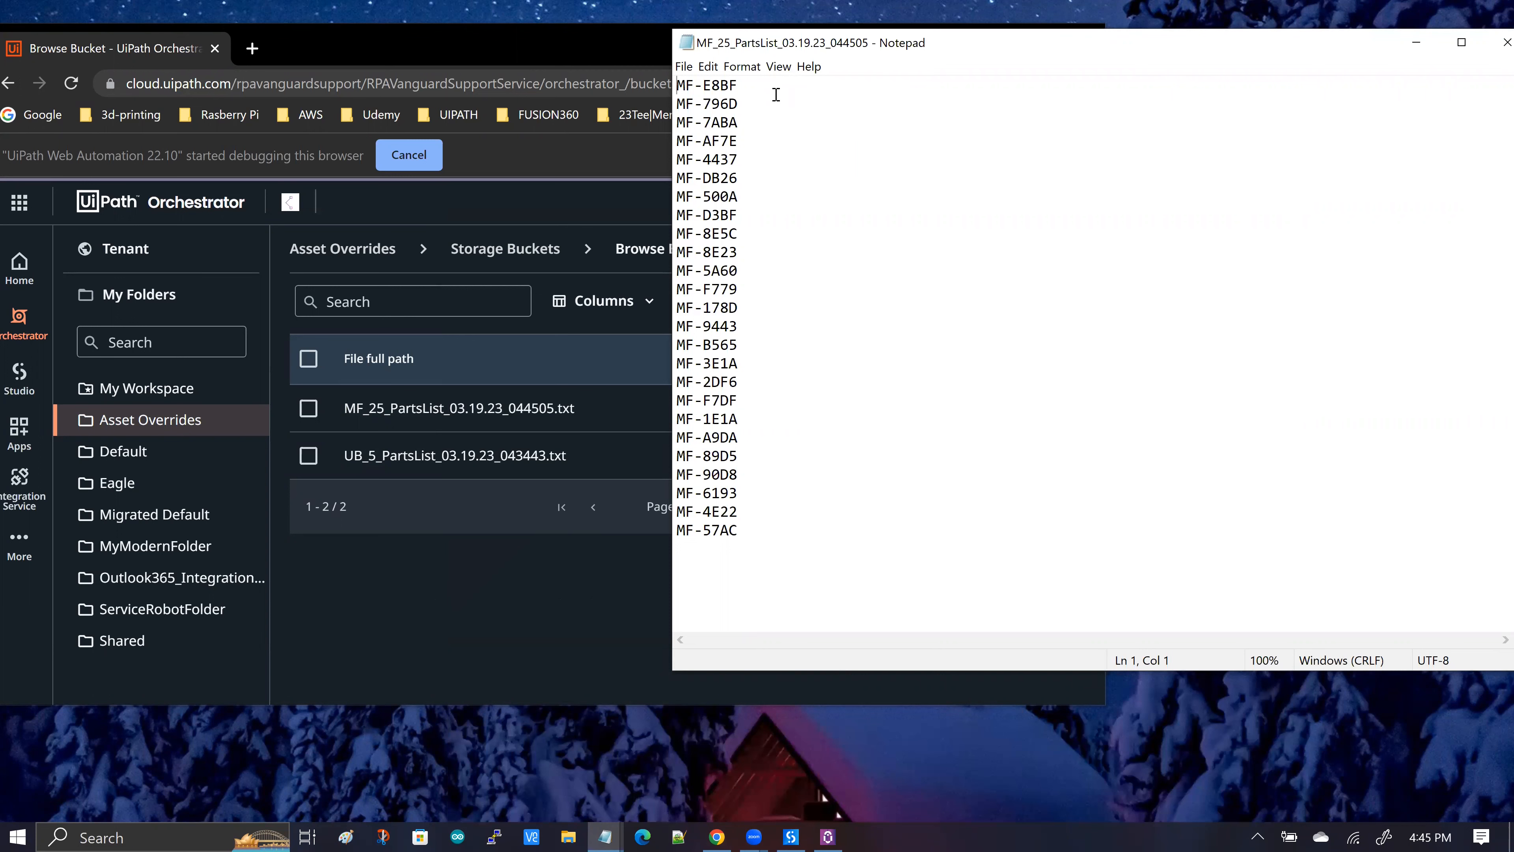
drag(666, 309, 971, 525)
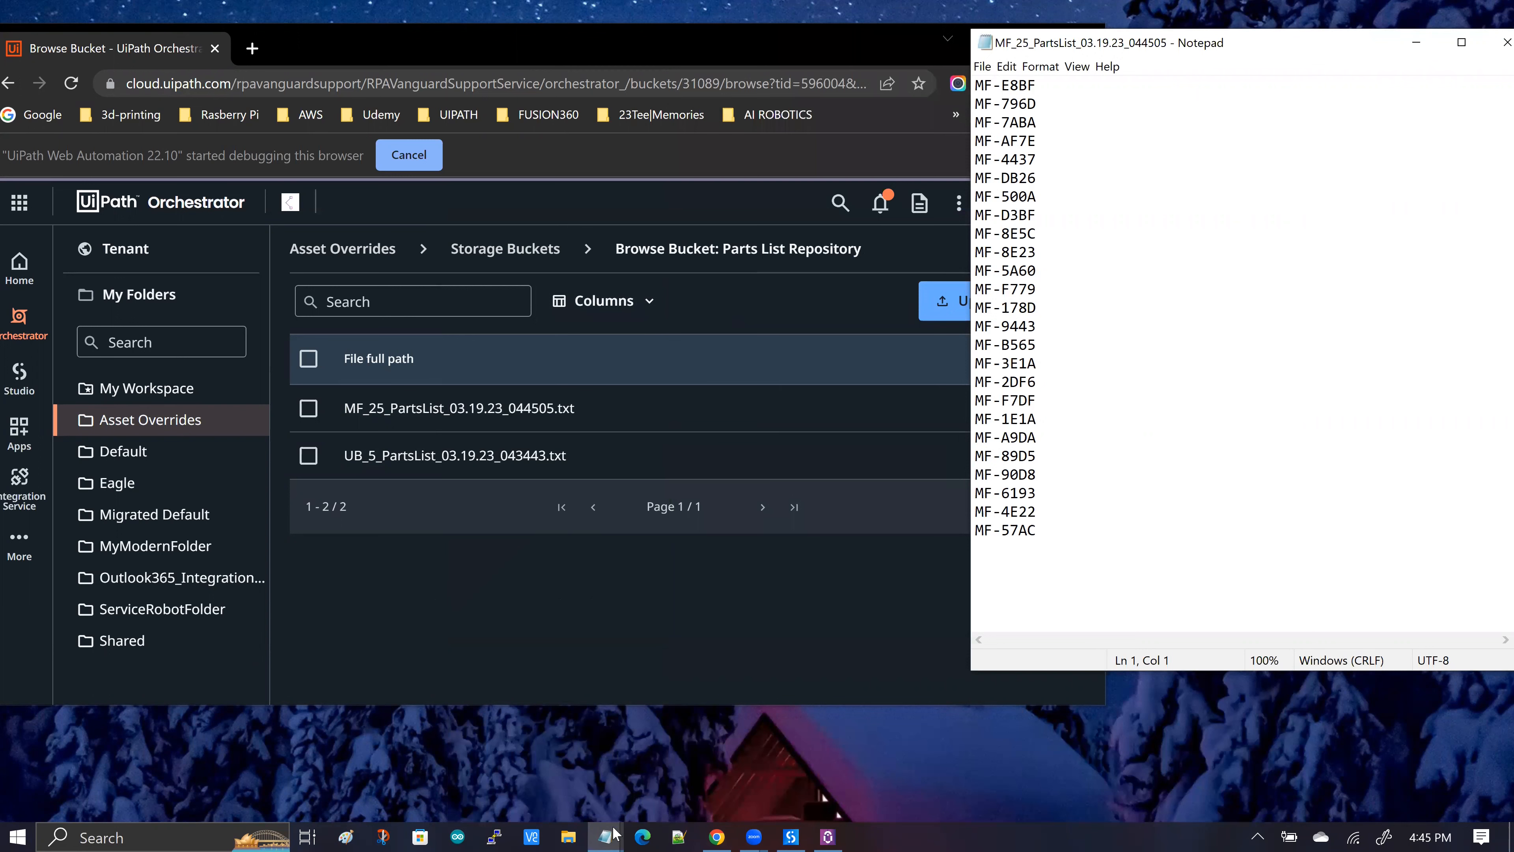
mouse_move(605, 835)
click(566, 791)
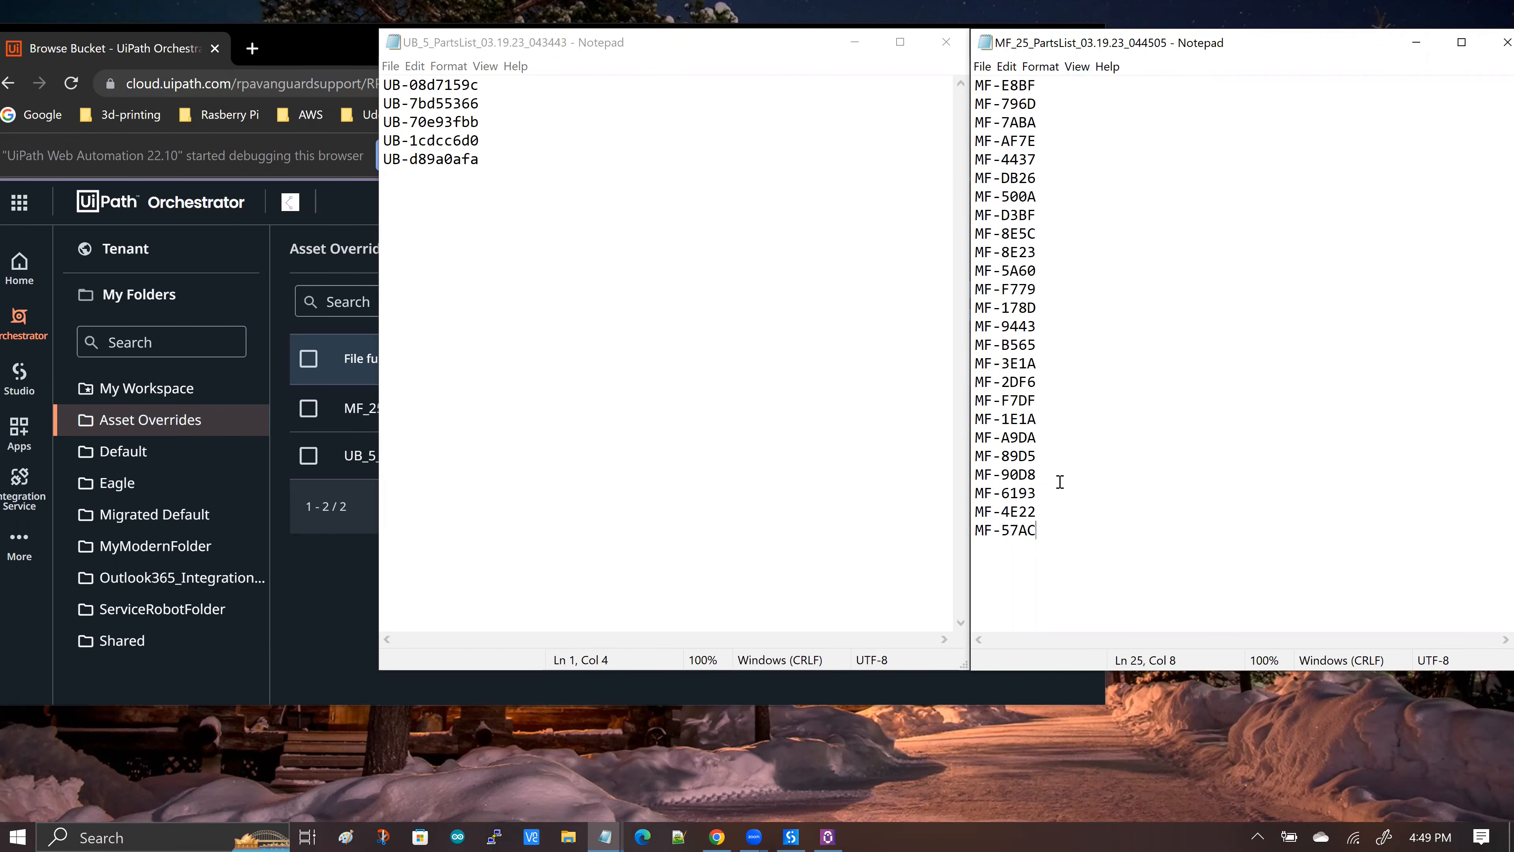
Step: Compare the number of parts, unit prefix, part number length and casing between the MF_25 and UB_5 lists
click(1038, 531)
drag(1002, 89, 1038, 87)
click(1154, 194)
click(1213, 310)
click(1060, 160)
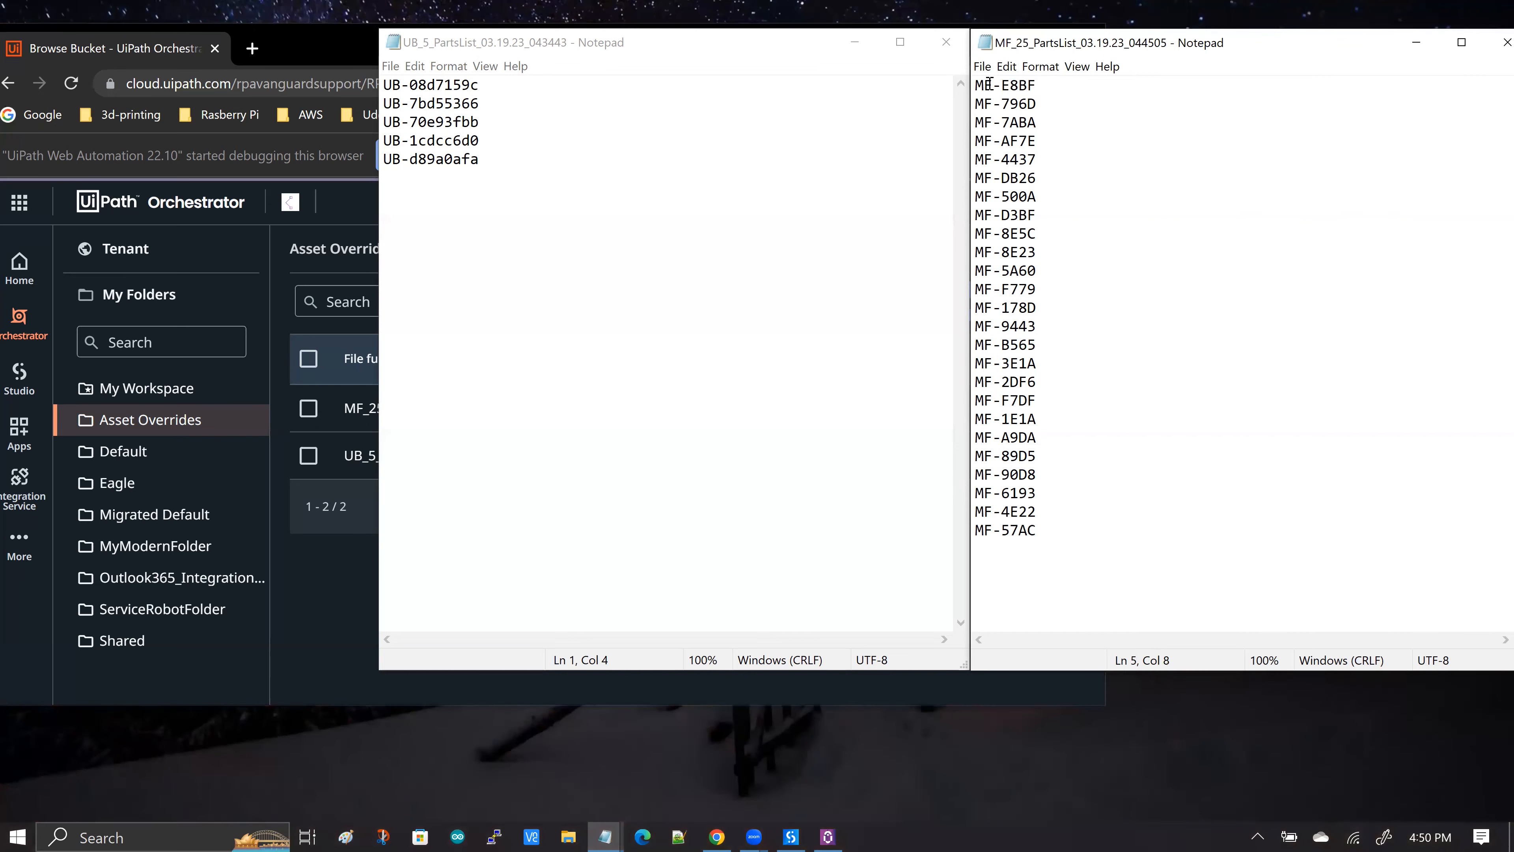
drag(992, 85, 976, 85)
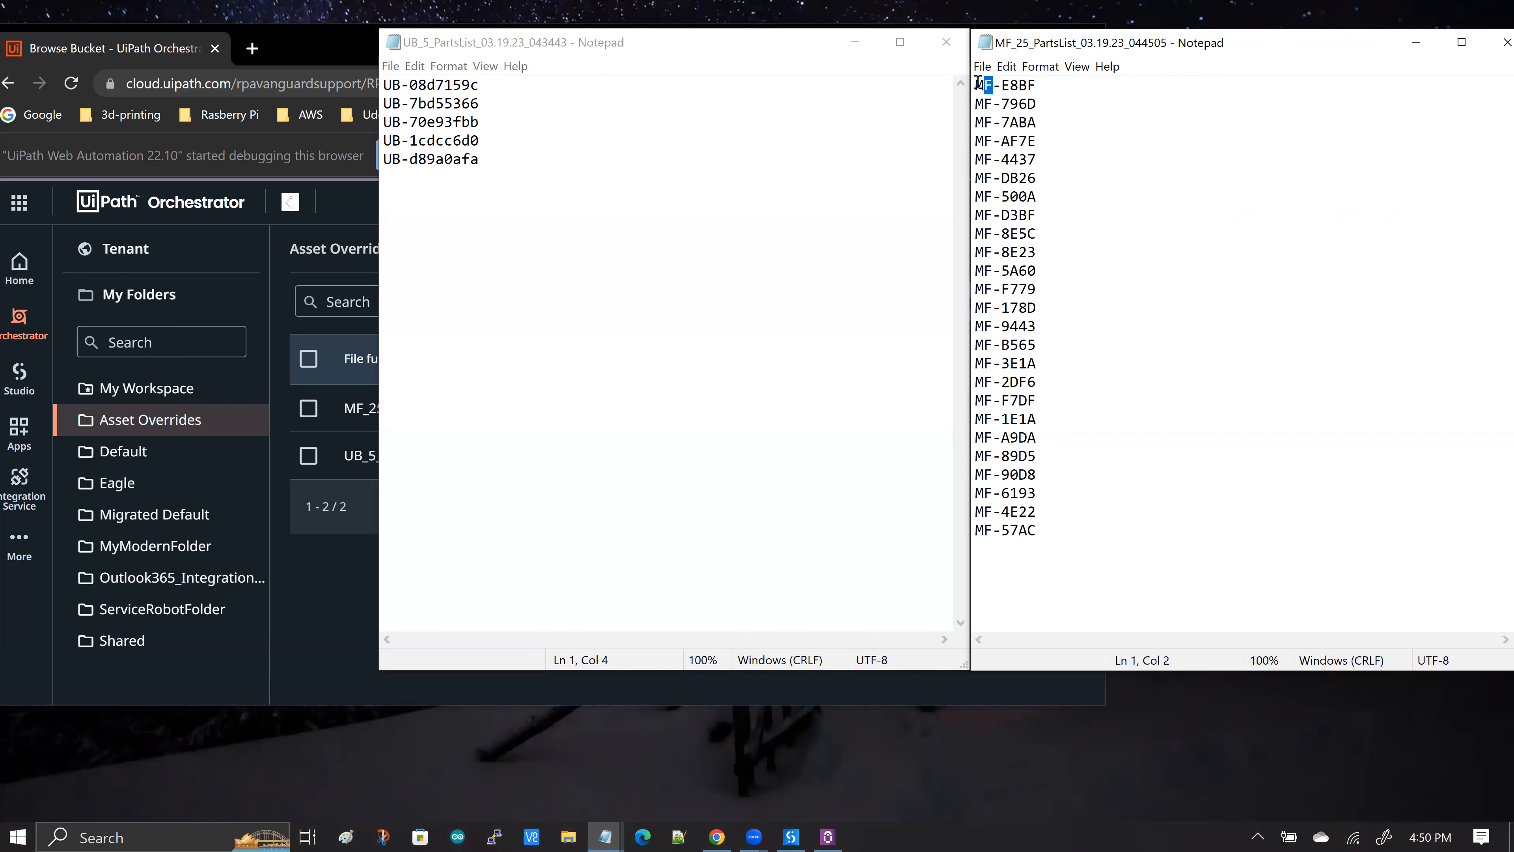
click(1310, 245)
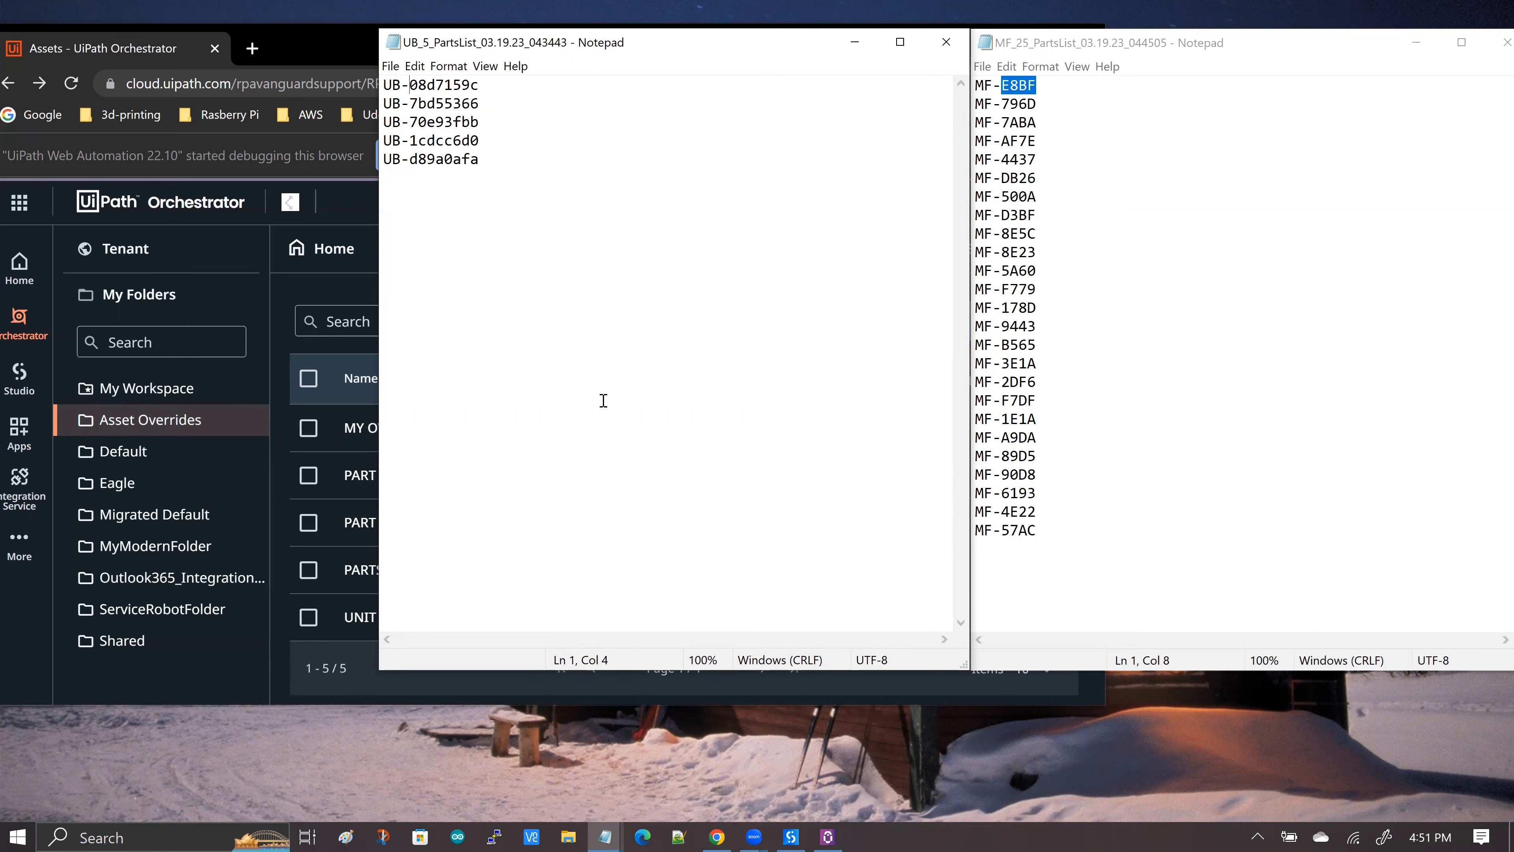
click(1170, 270)
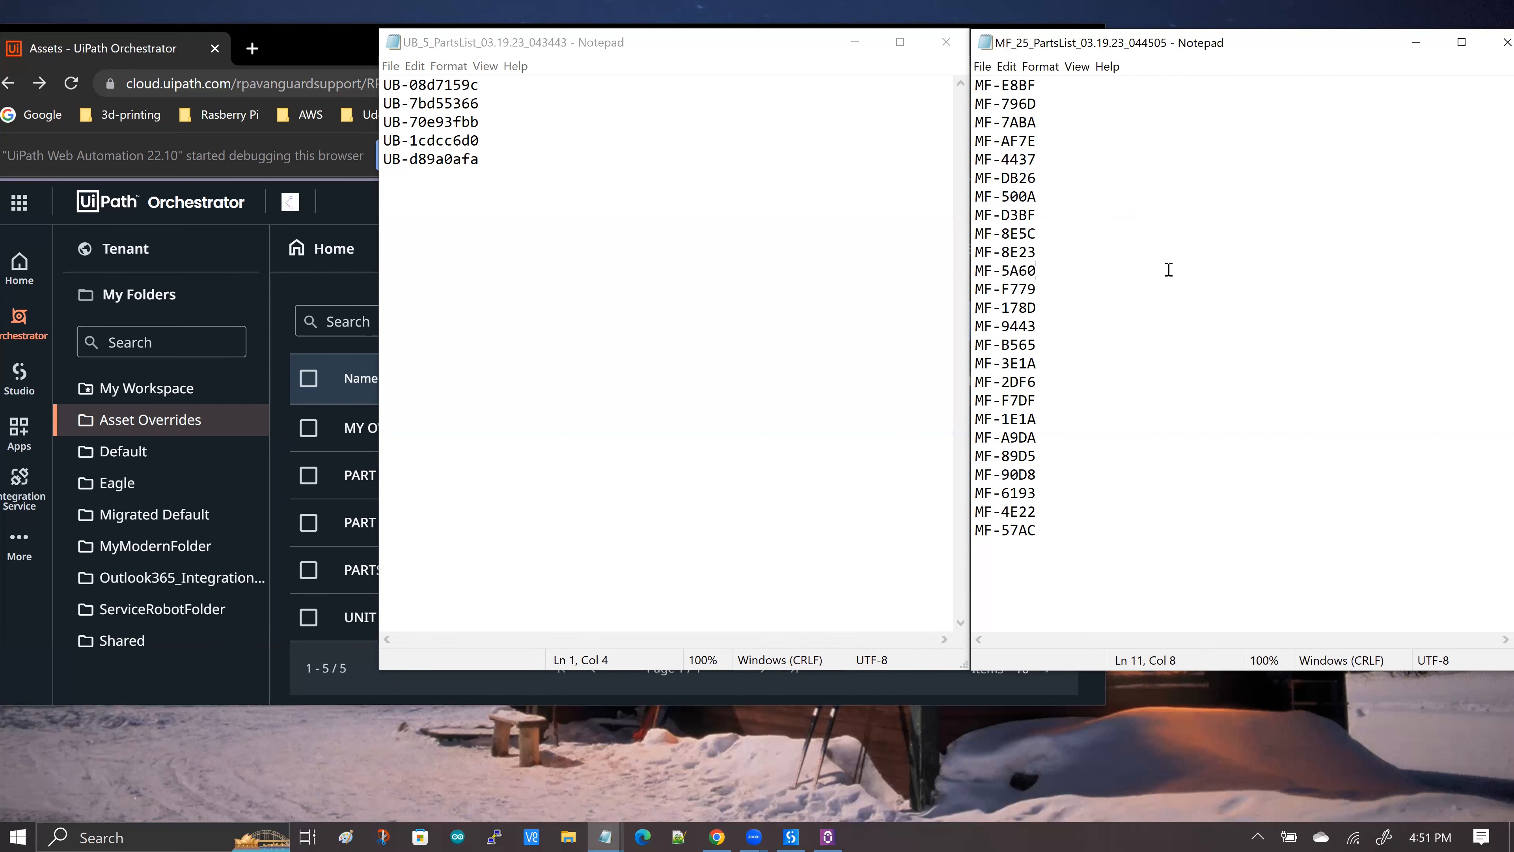
Step: Maximize the Orchestrator browser window and open PART NUM LENGTH for editing to examine its per-user values
click(312, 48)
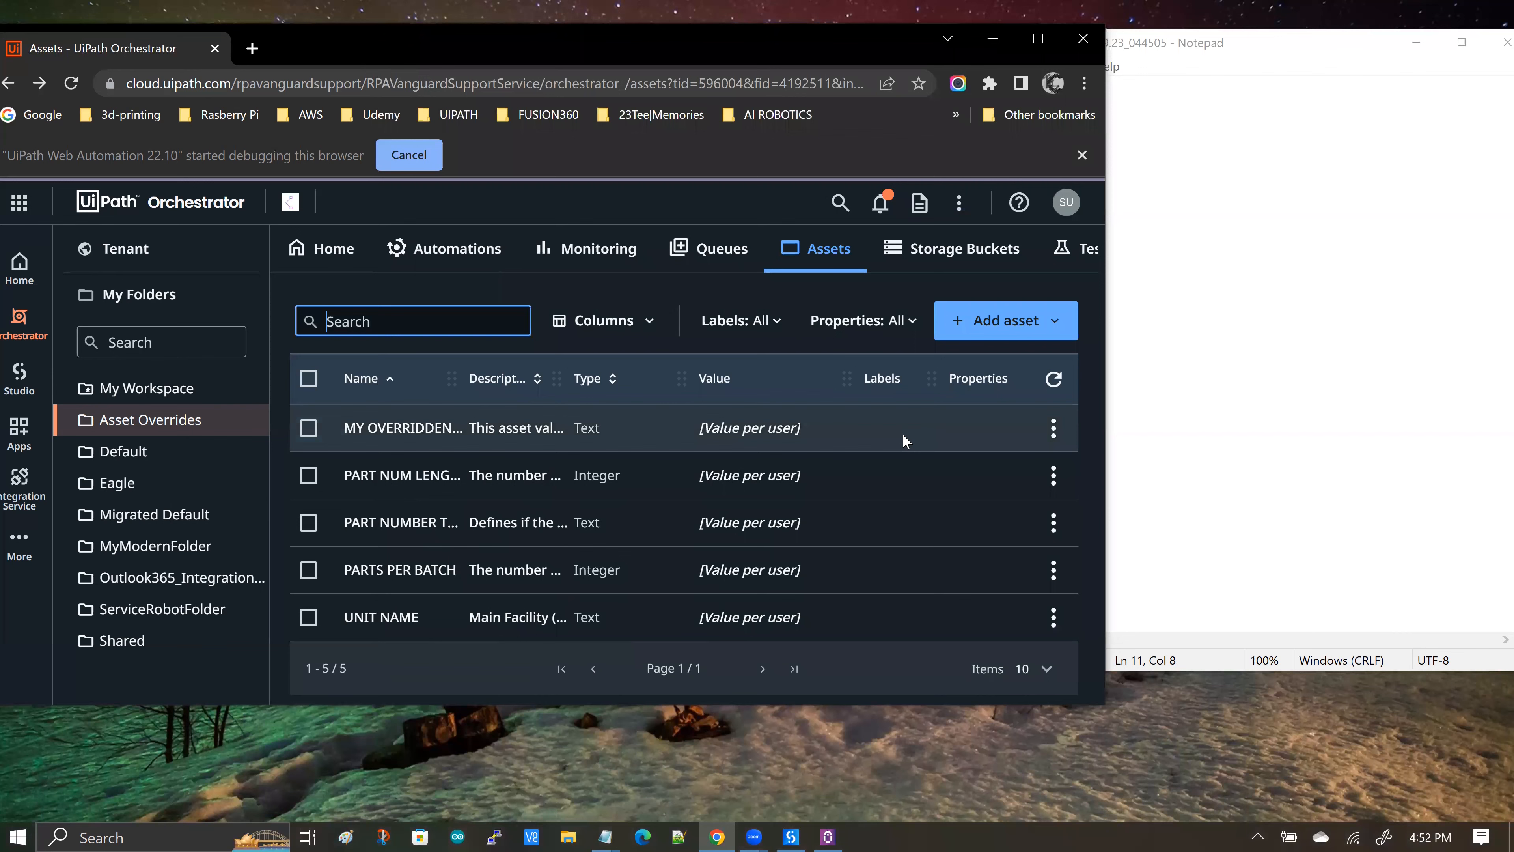
click(1037, 40)
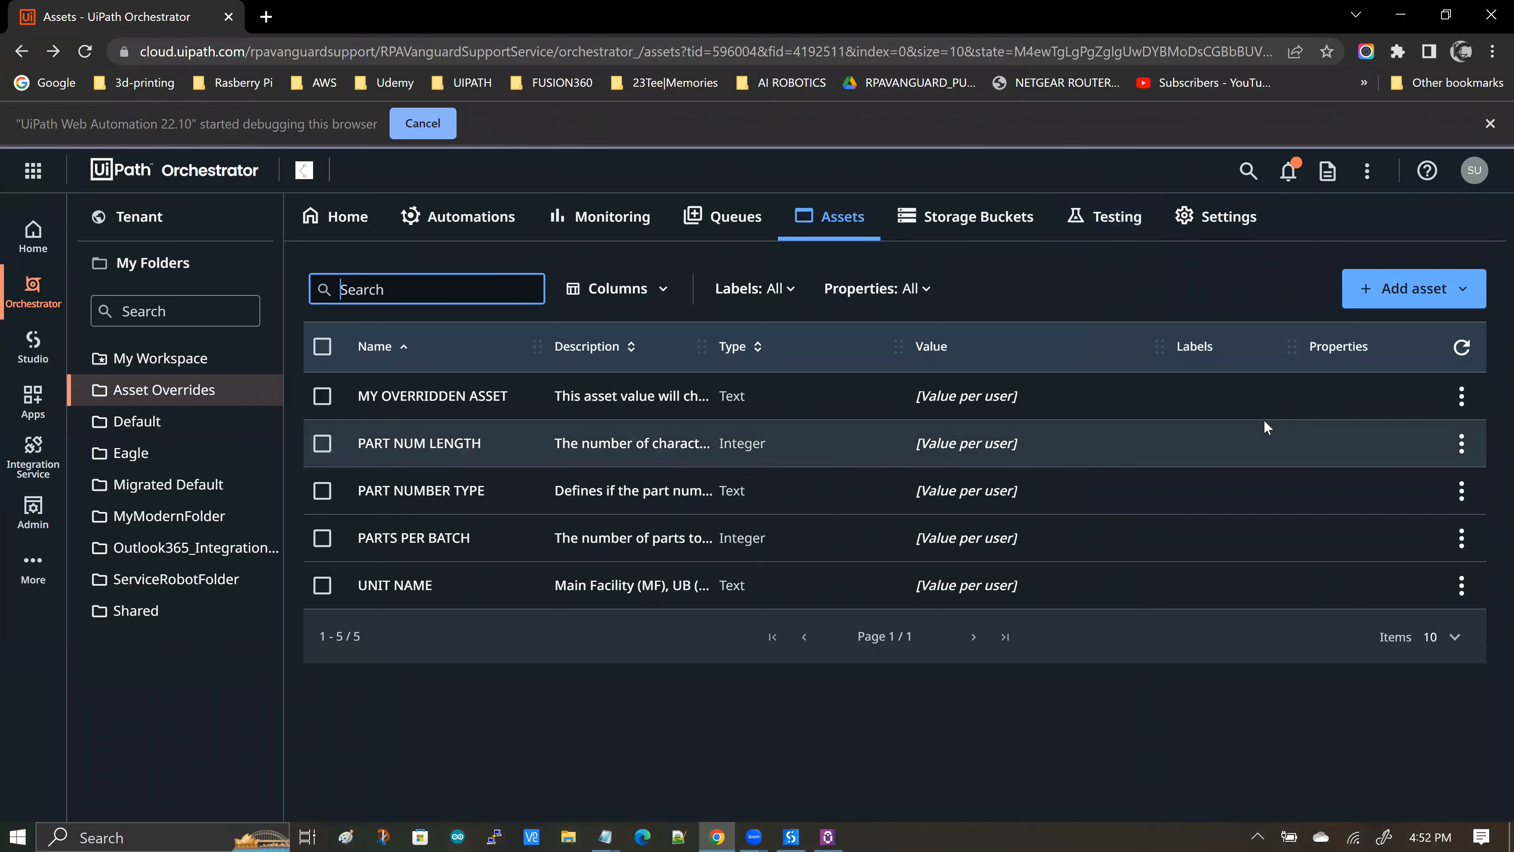
click(1462, 443)
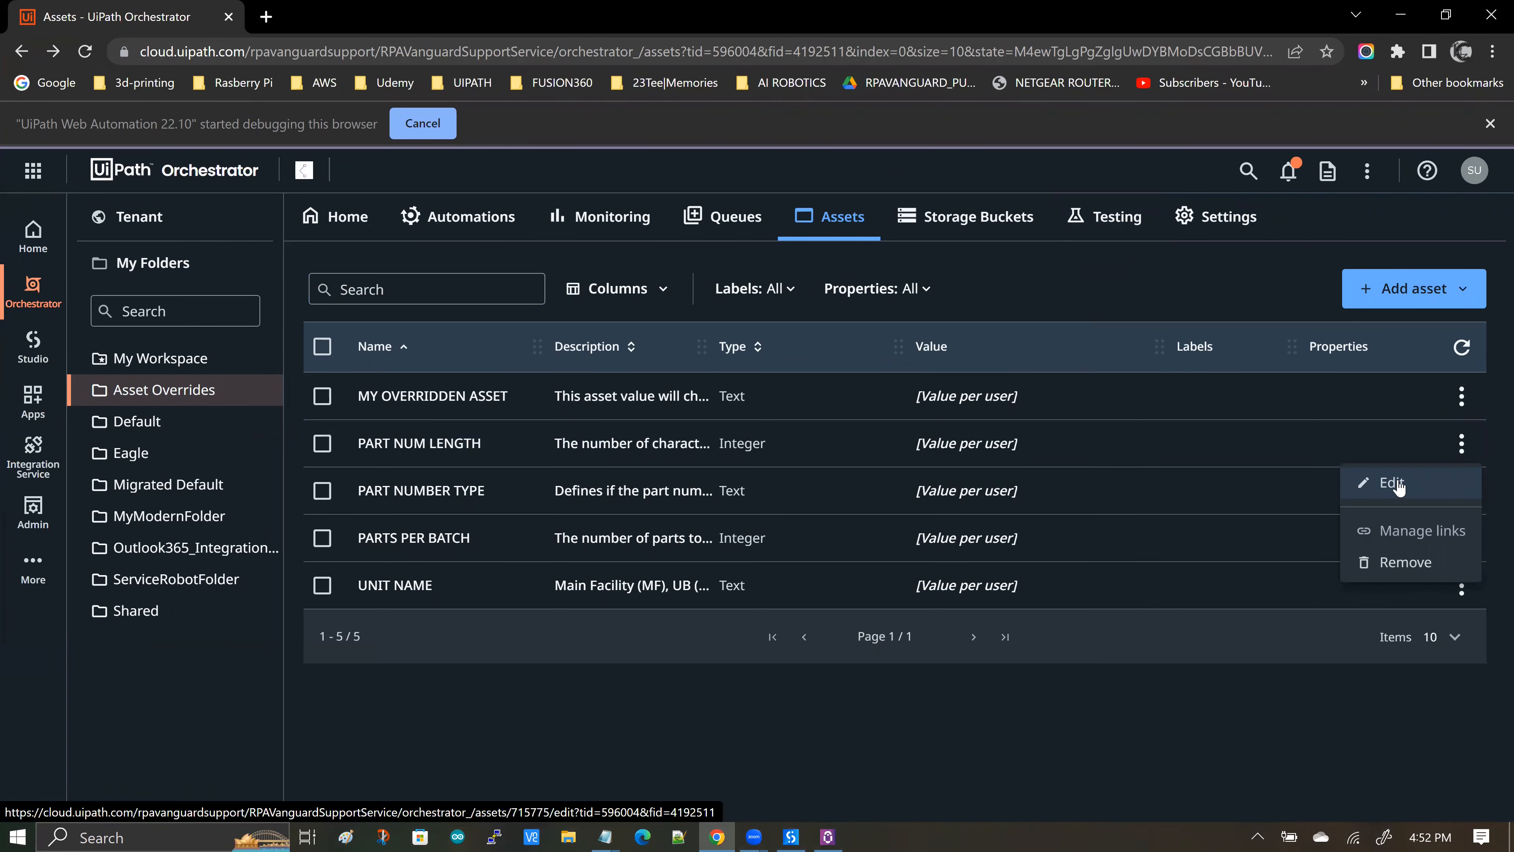
click(1396, 483)
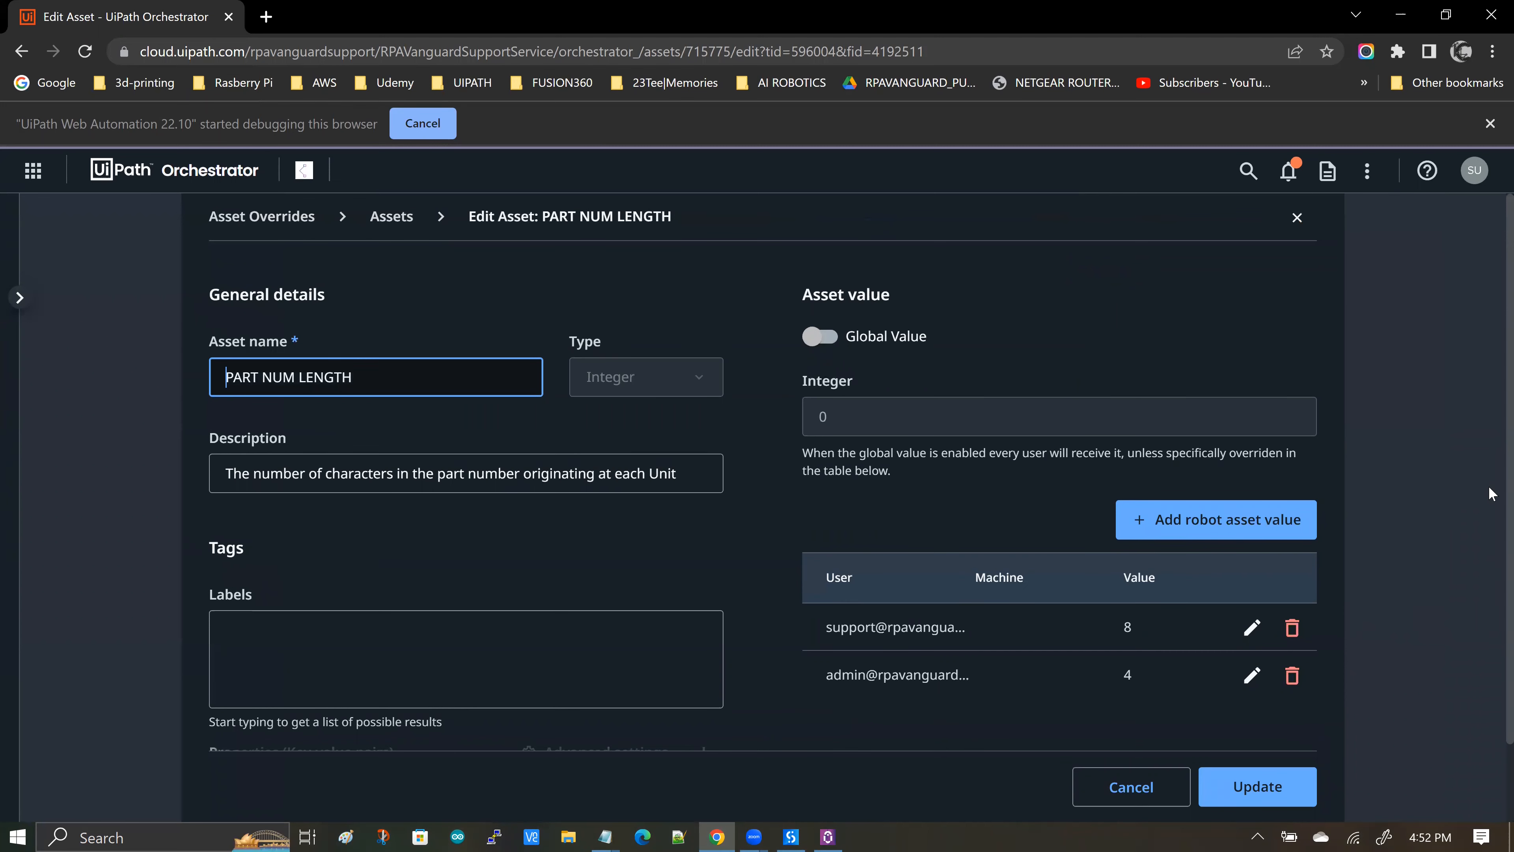
scroll(1488, 486, down, 2)
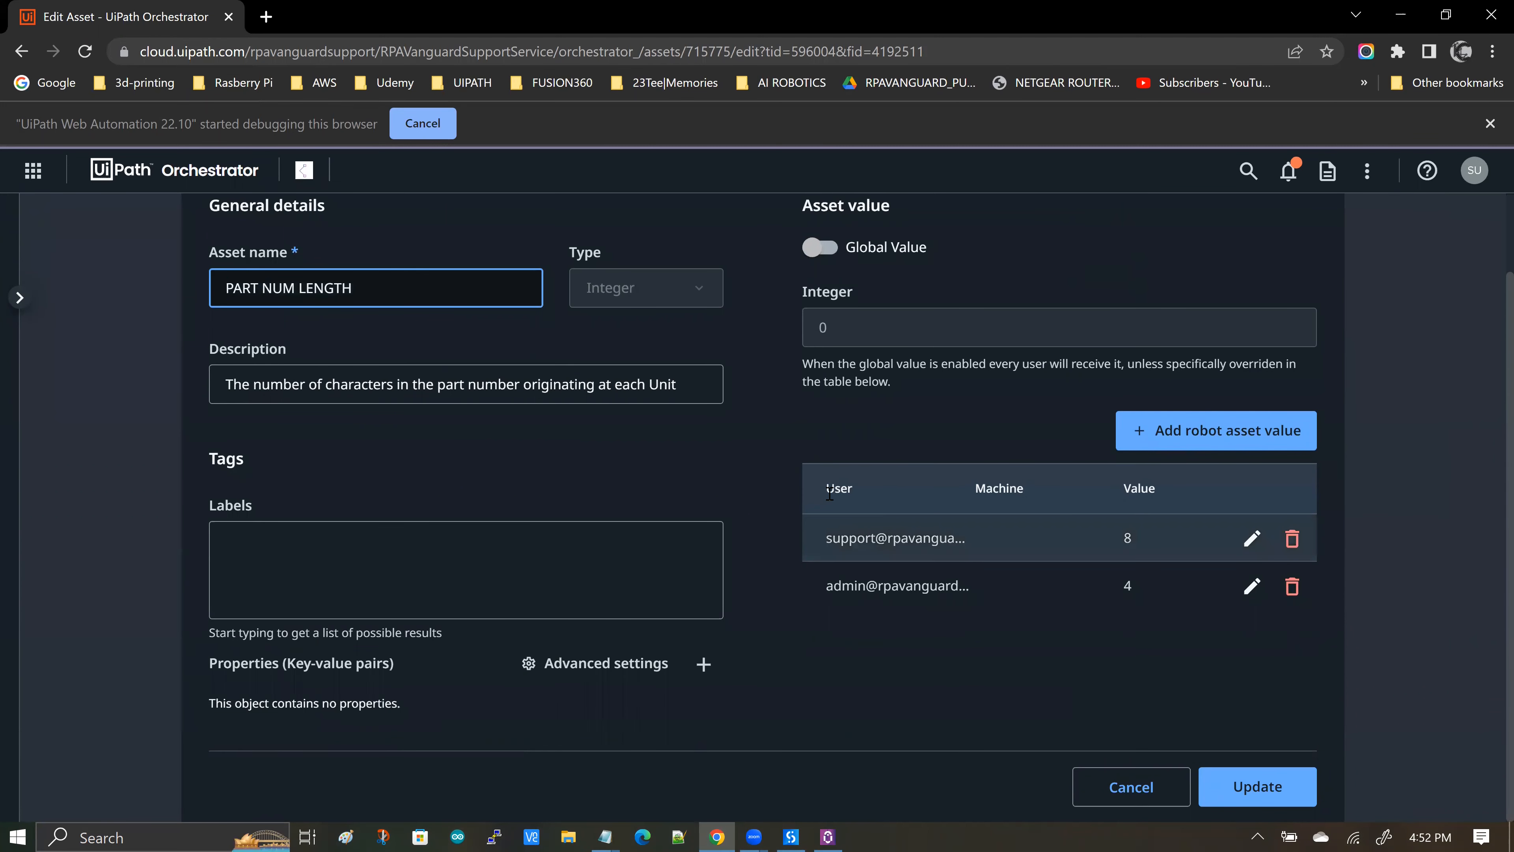
double_click(849, 492)
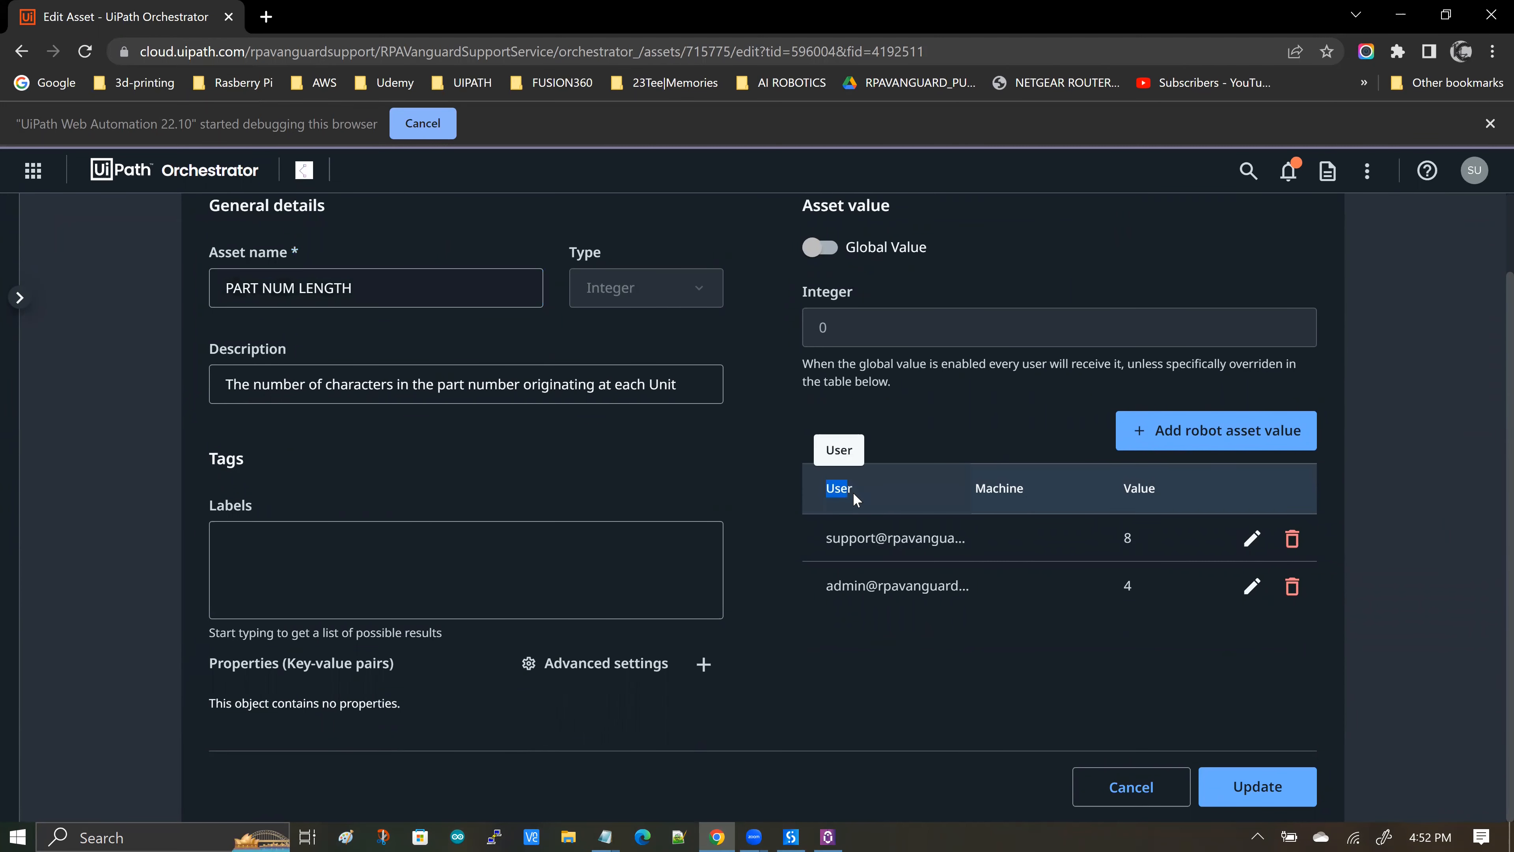
Step: Open the support user's PART NUM LENGTH value, search the available users for Admin and Automation, and close the list without choosing
click(1251, 542)
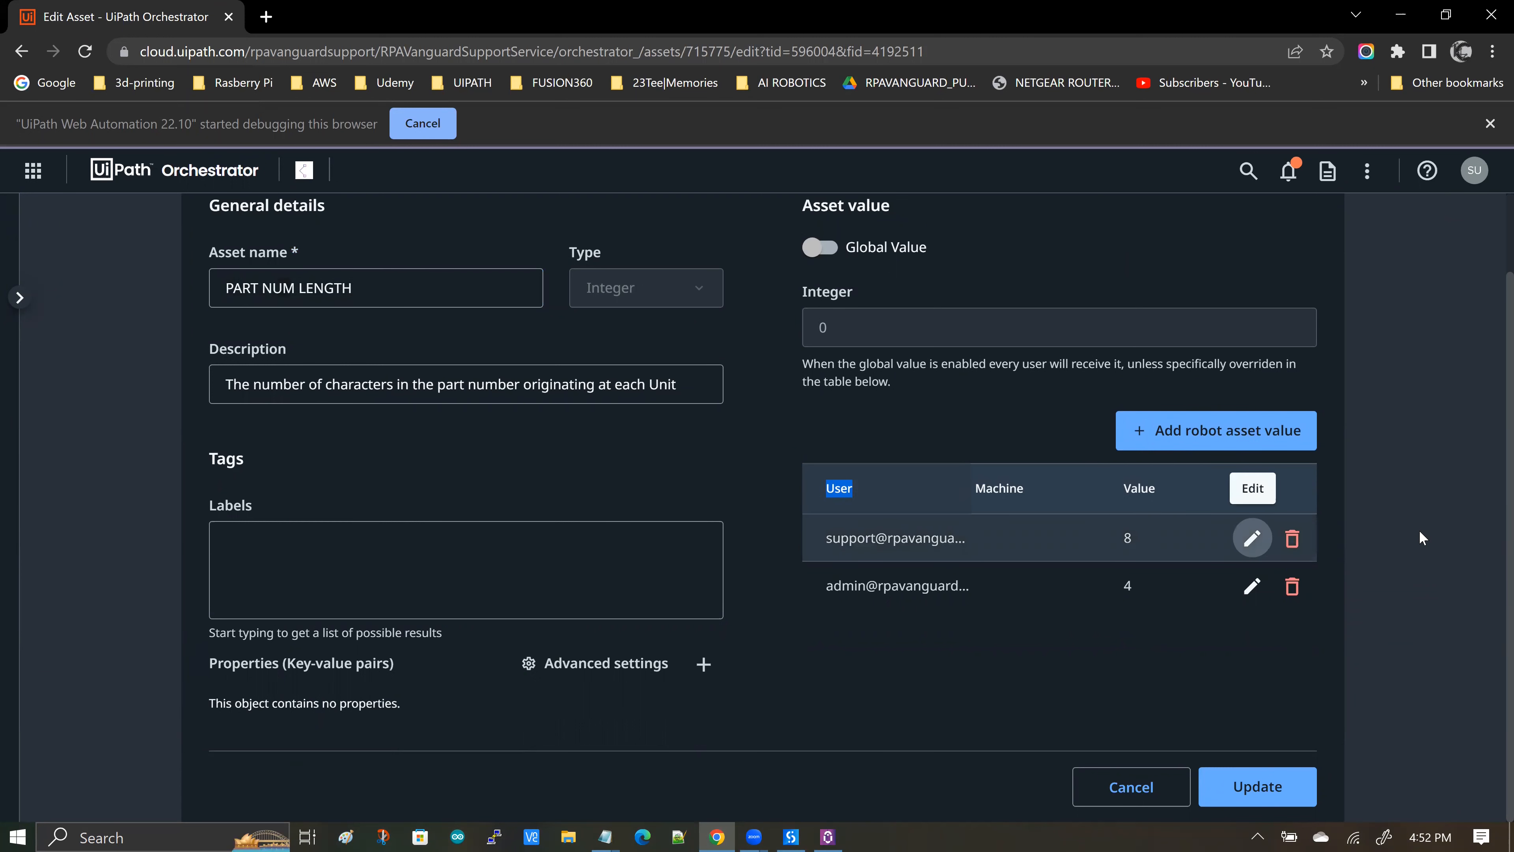
scroll(1468, 499, down, 2)
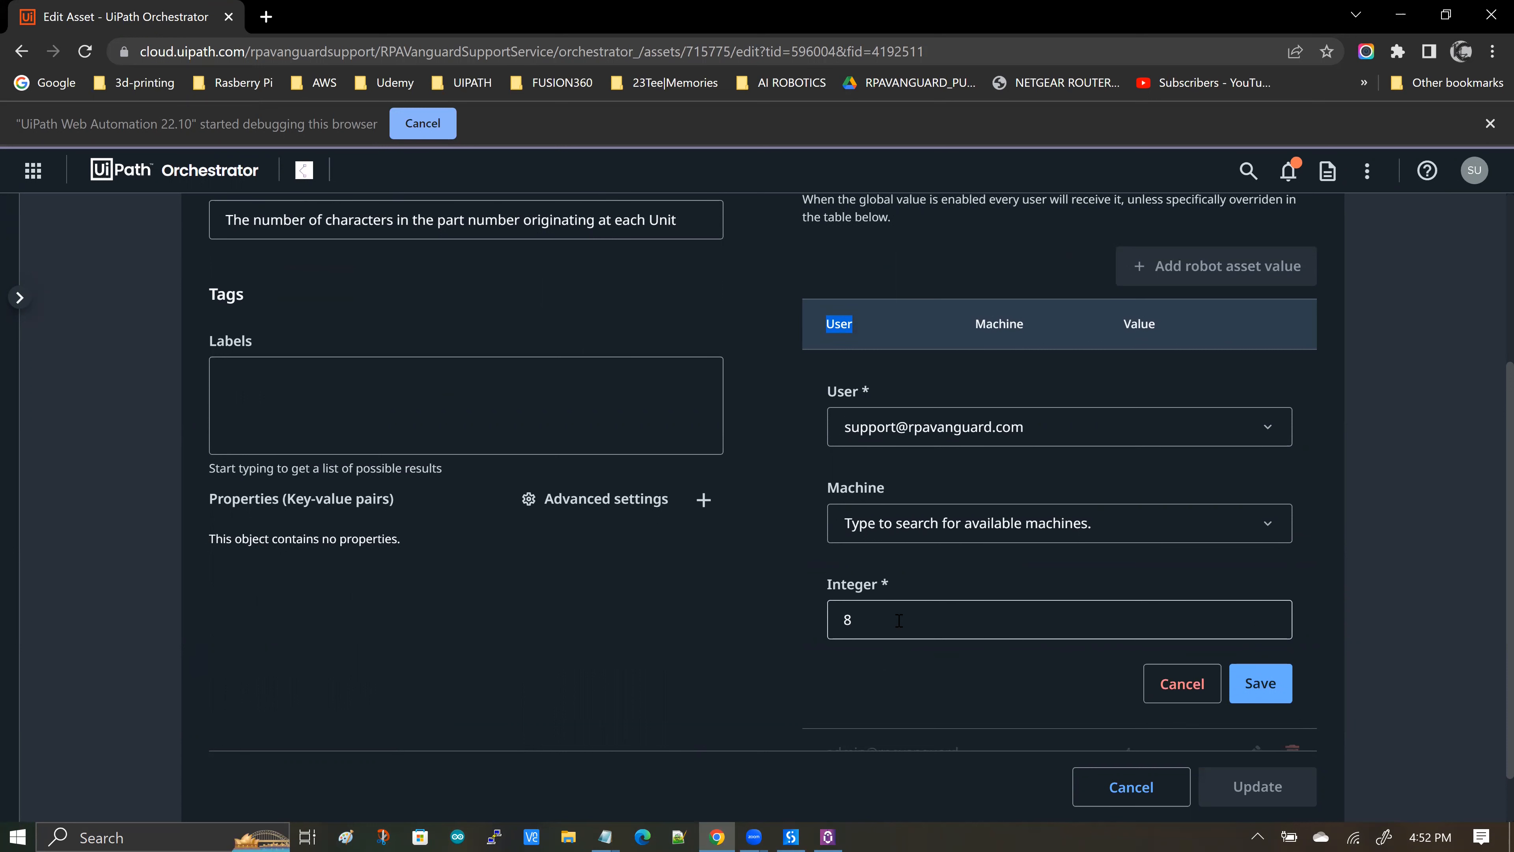
click(1271, 430)
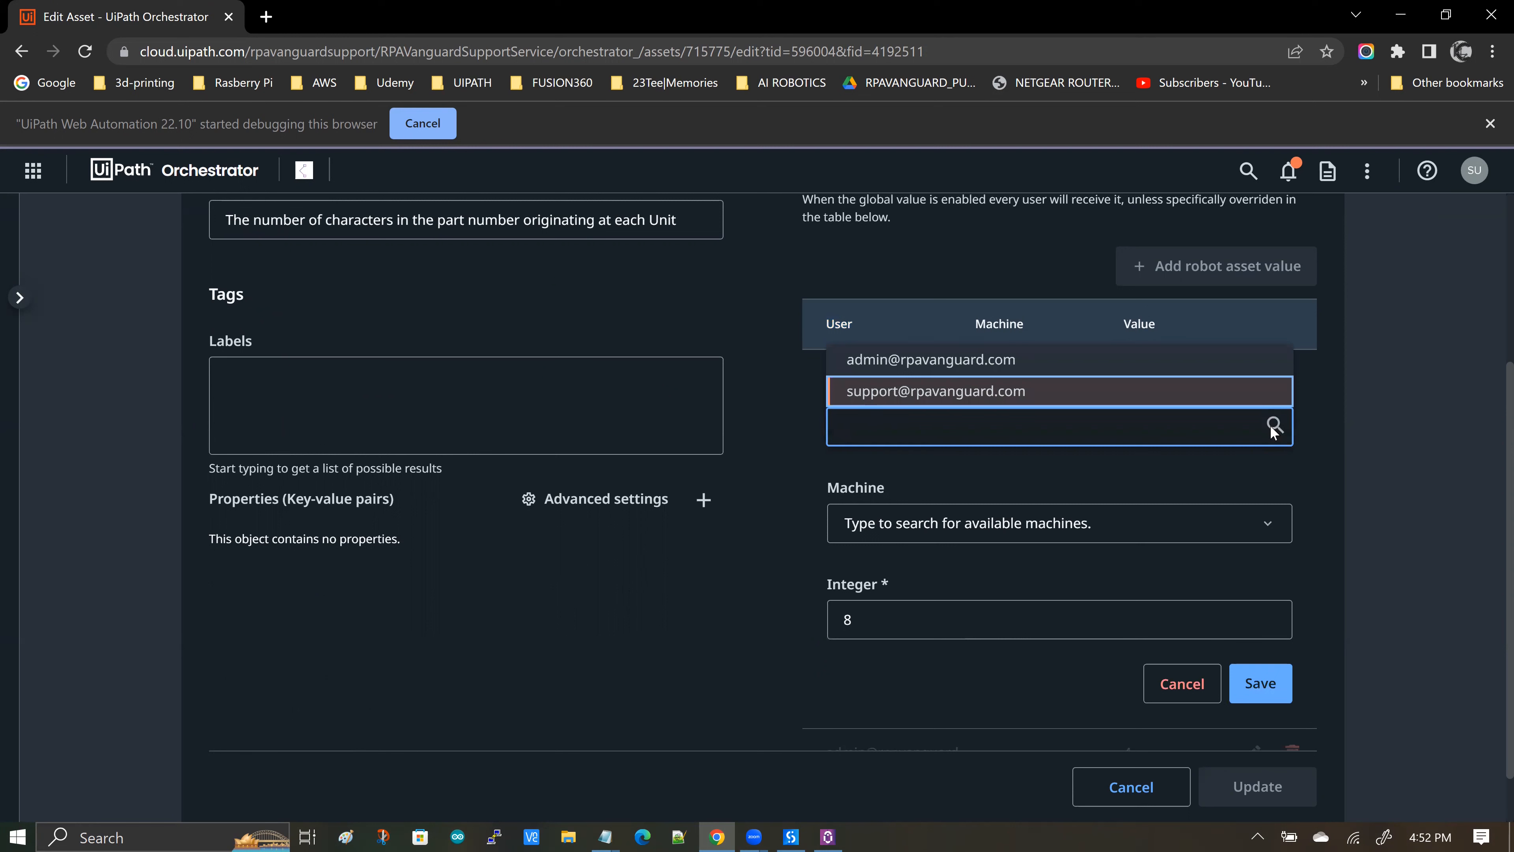
text(Admin)
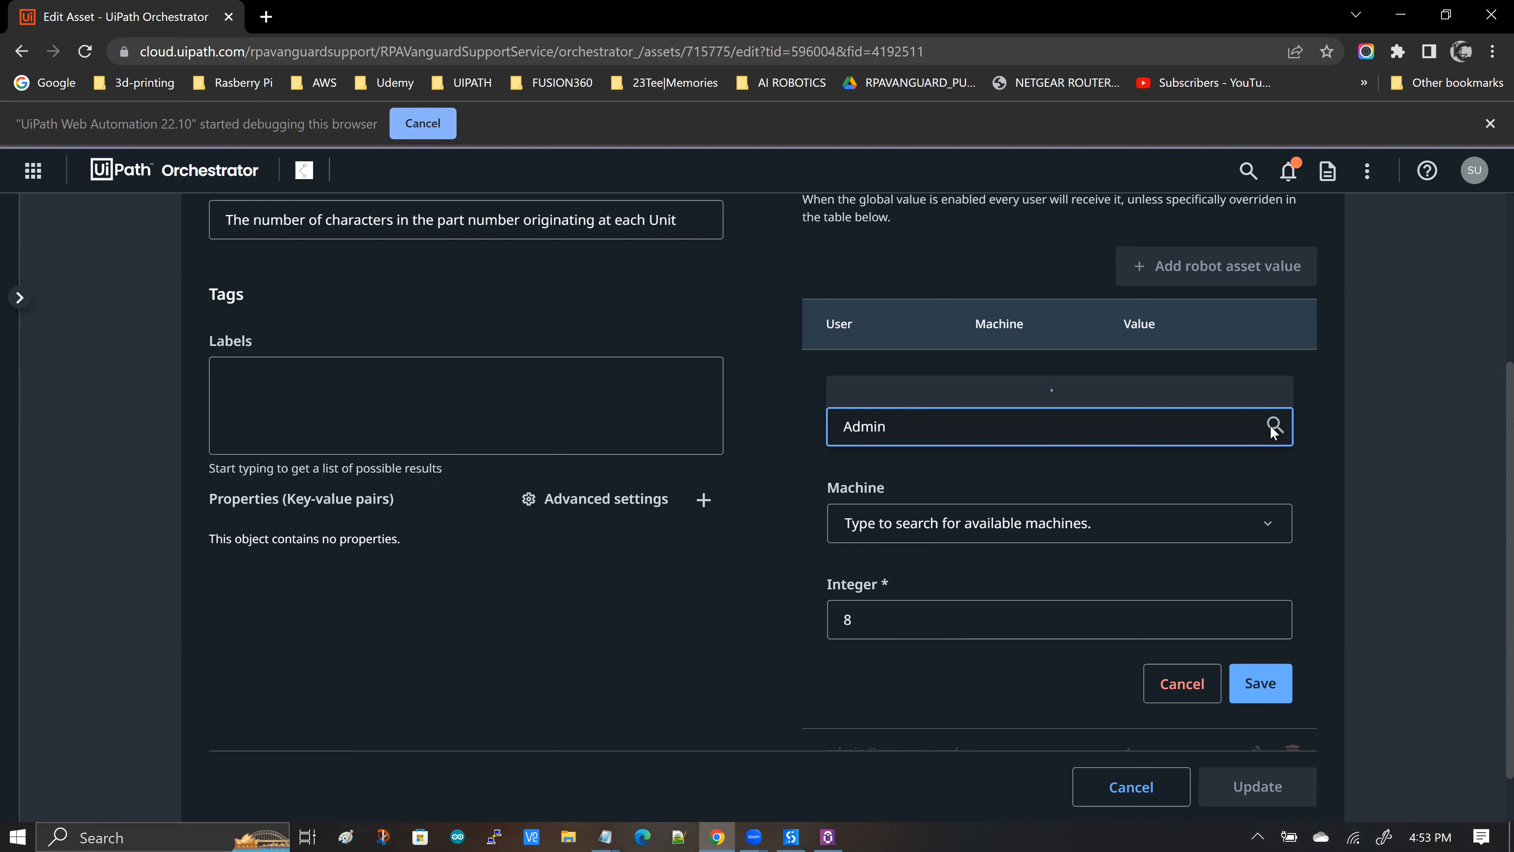
key(BackSpace)
key(BackSpace)
key(BackSpace)
key(BackSpace)
key(BackSpace)
text(Automation)
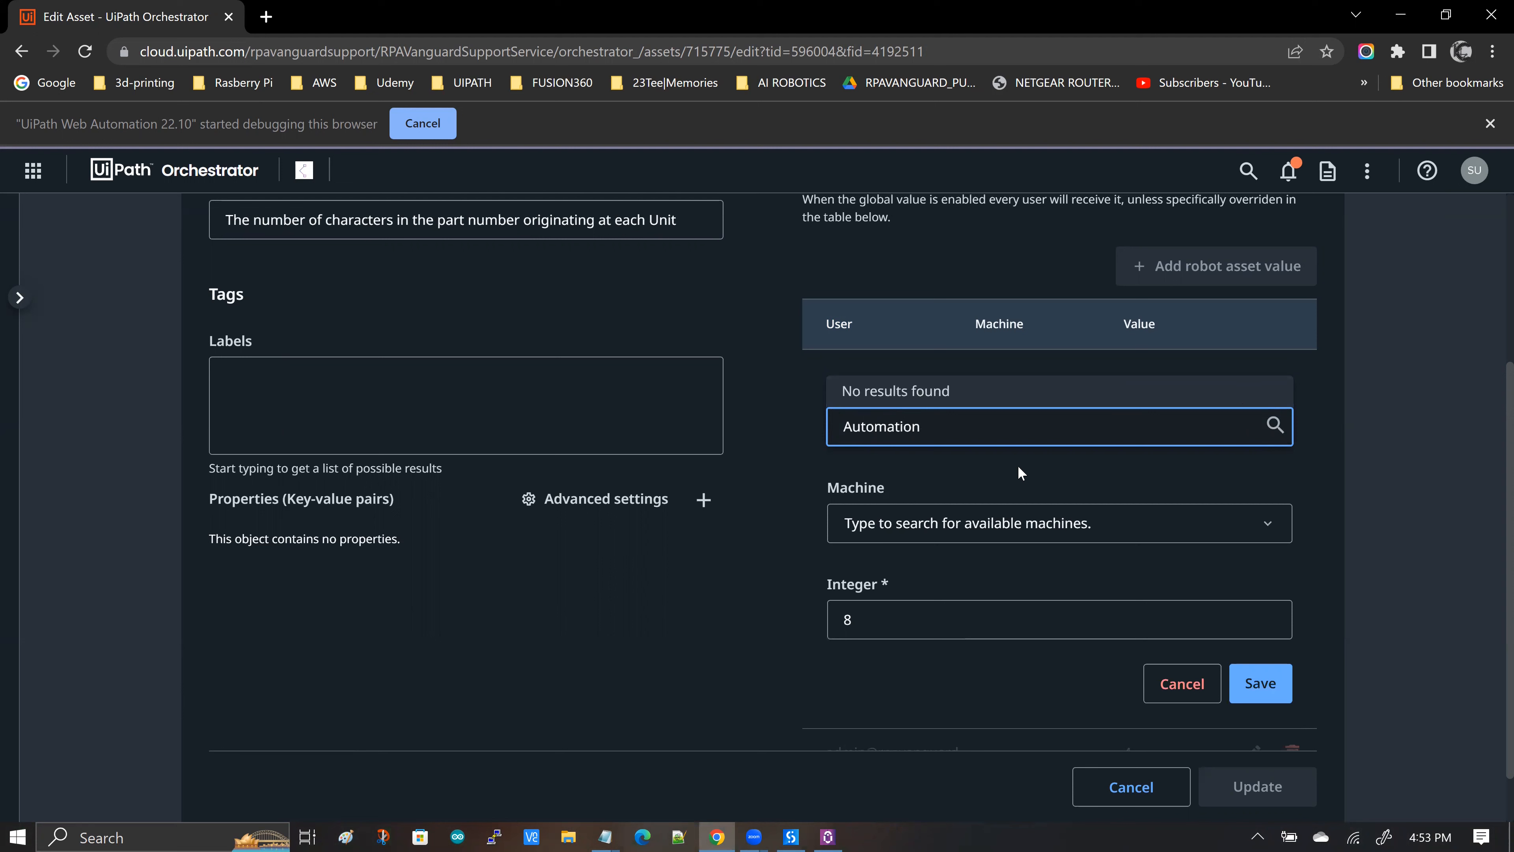
click(776, 481)
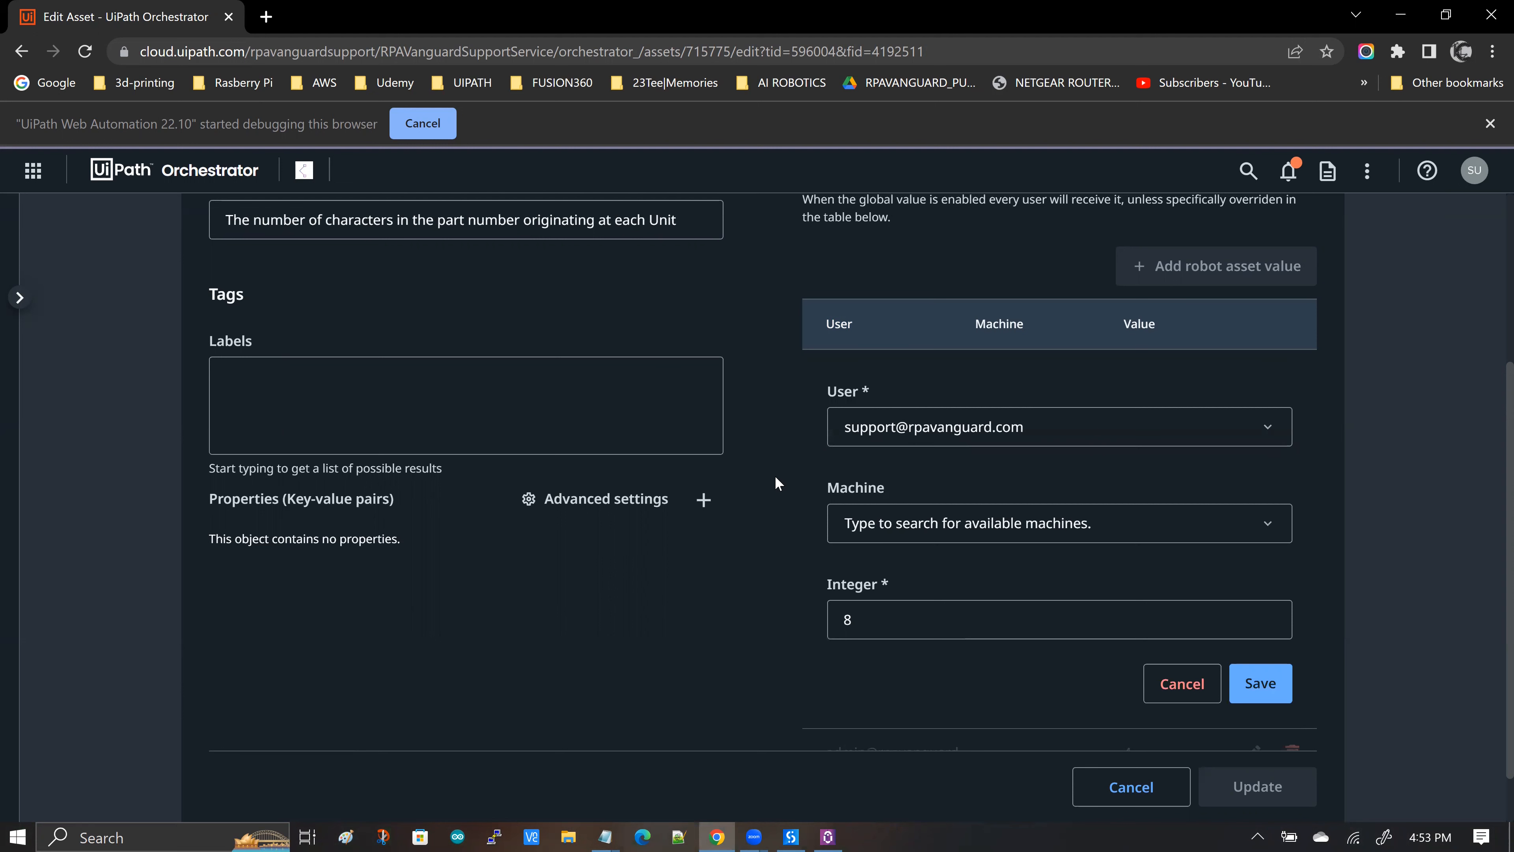